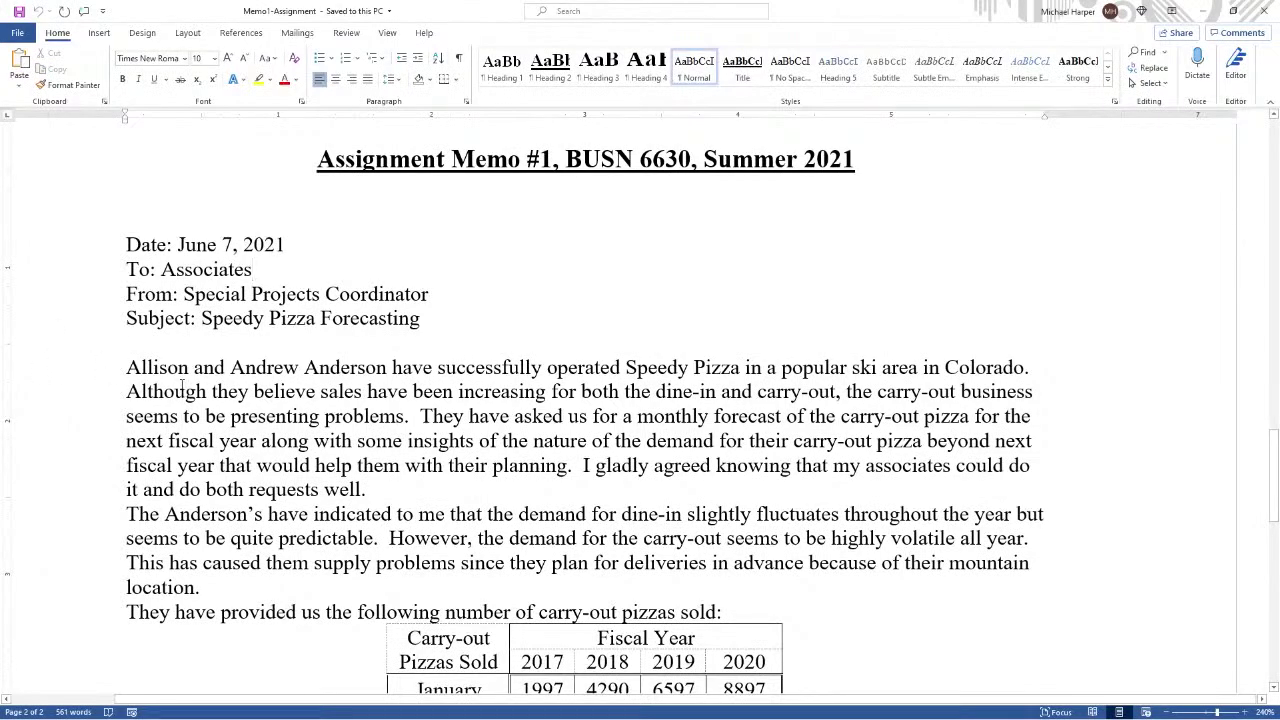
- Bold and underline the phrase 'They have asked us' in the memo's opening paragraph
left_click_drag(123, 367, 1034, 367)
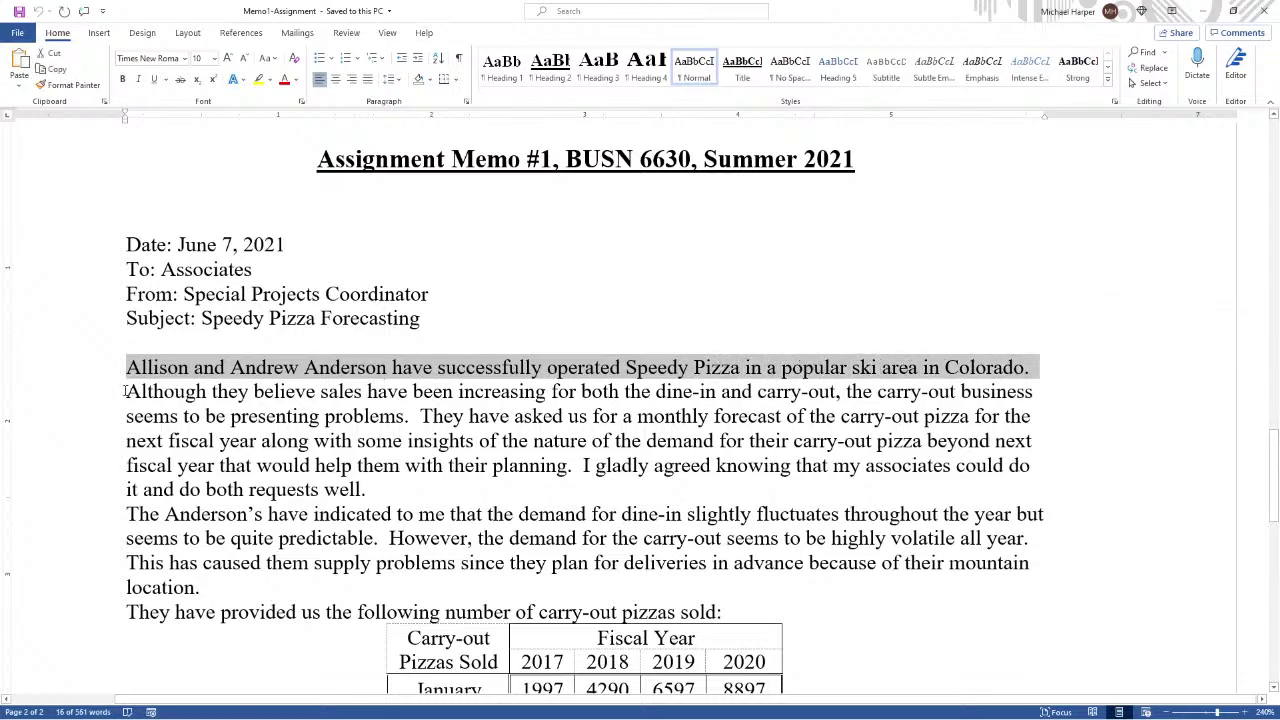
left_click_drag(125, 391, 570, 468)
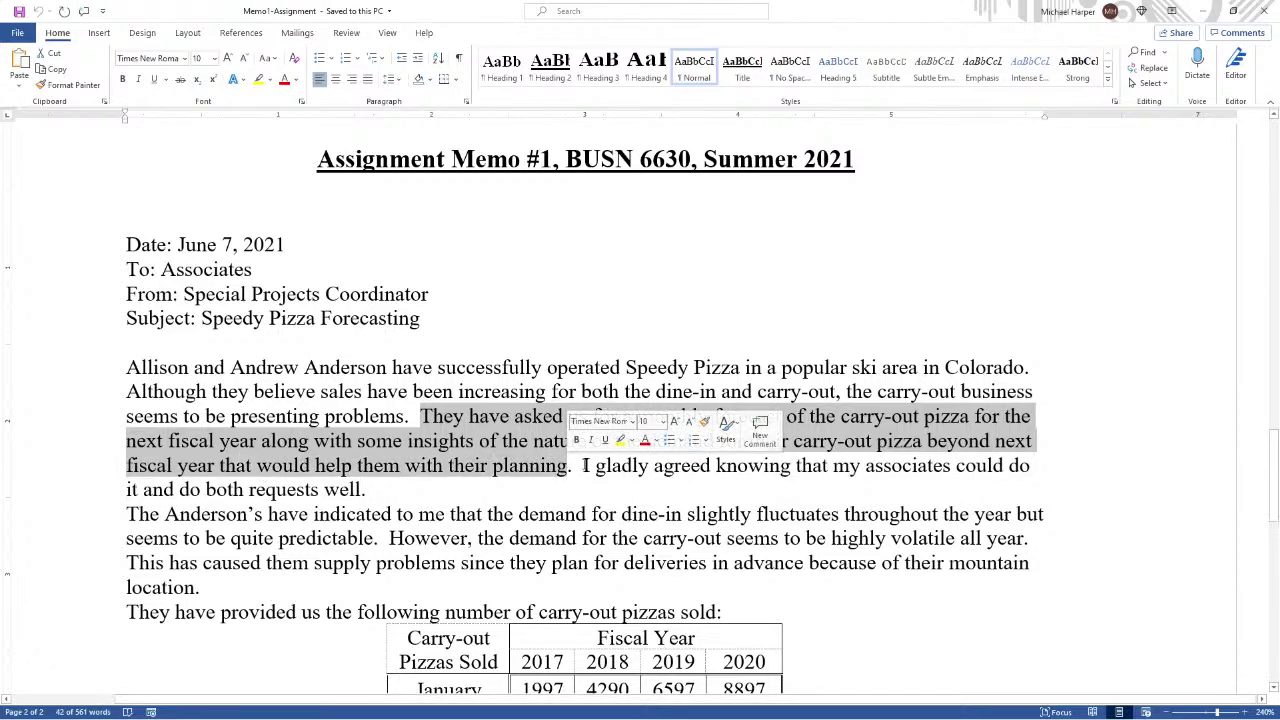
left_click(584, 483, "ctrl")
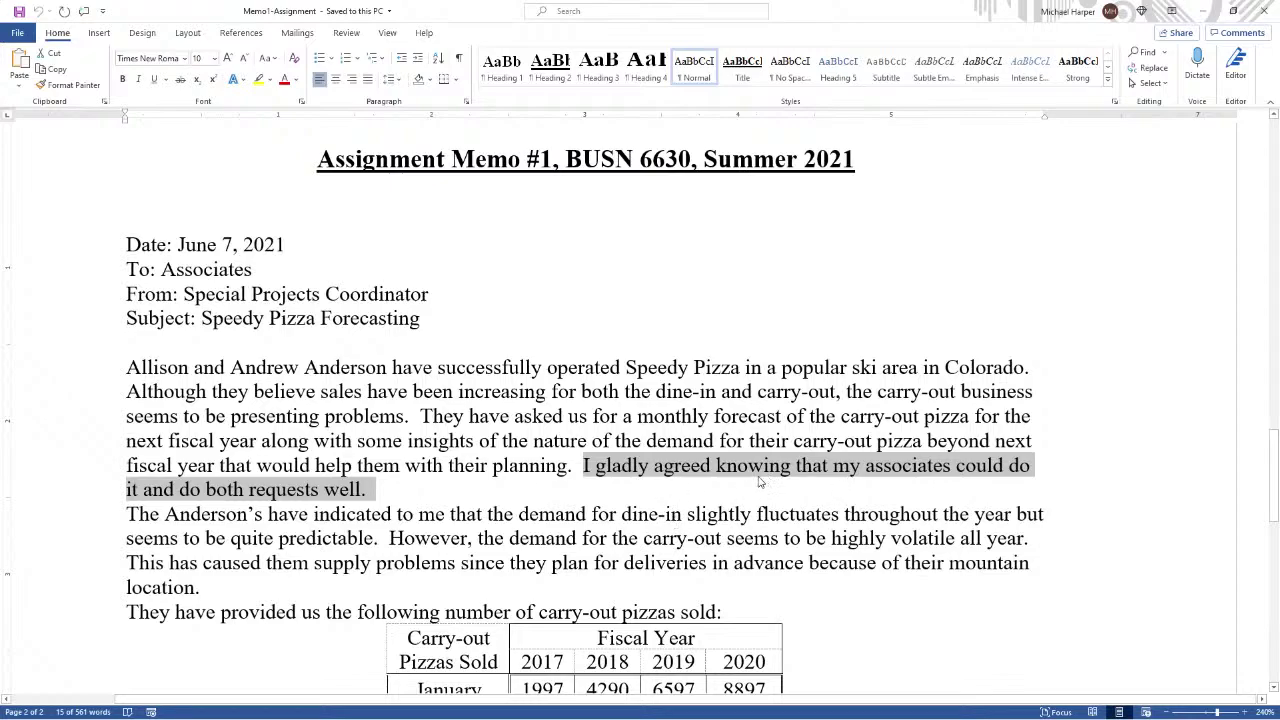
left_click(664, 488)
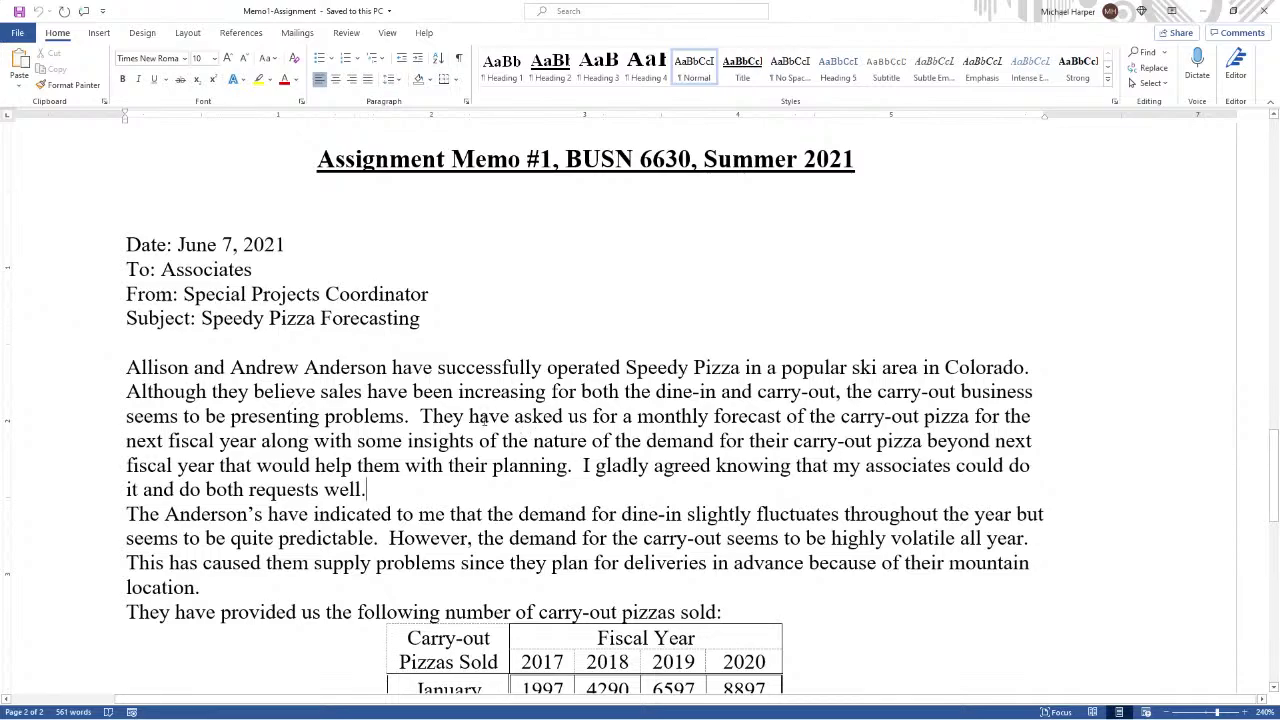
left_click_drag(424, 416, 592, 414)
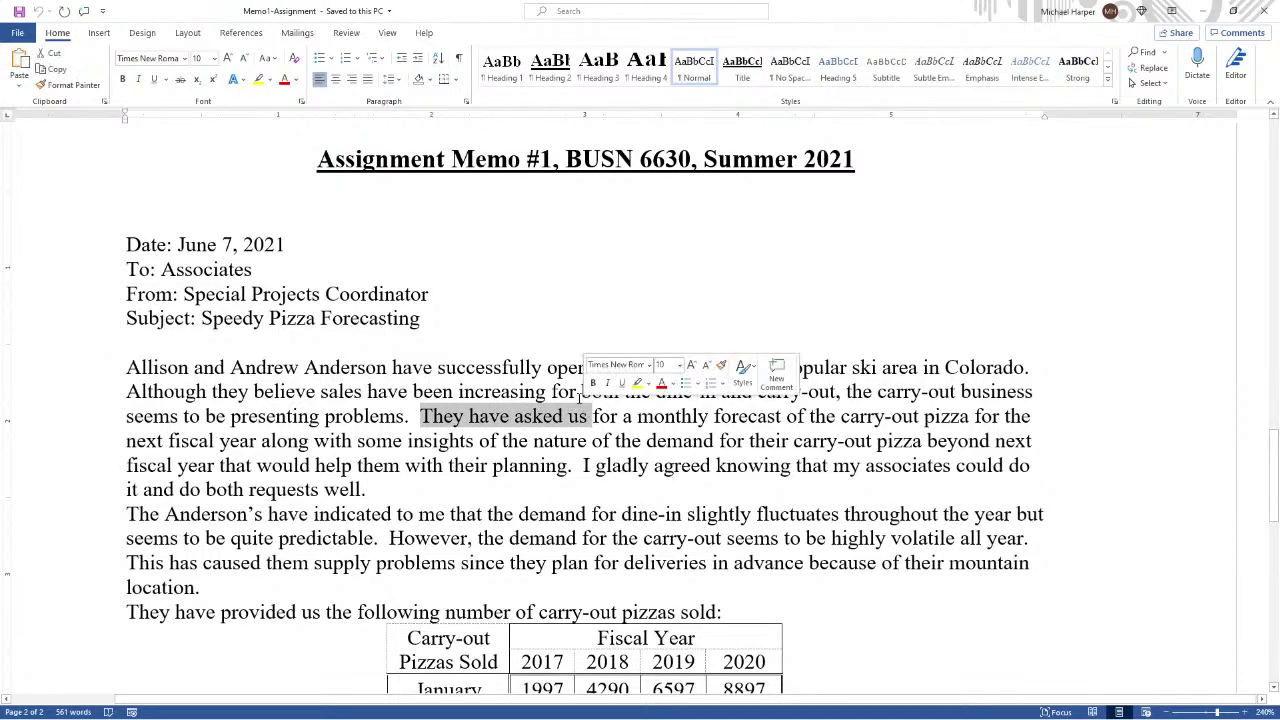
left_click(122, 79)
left_click(154, 79)
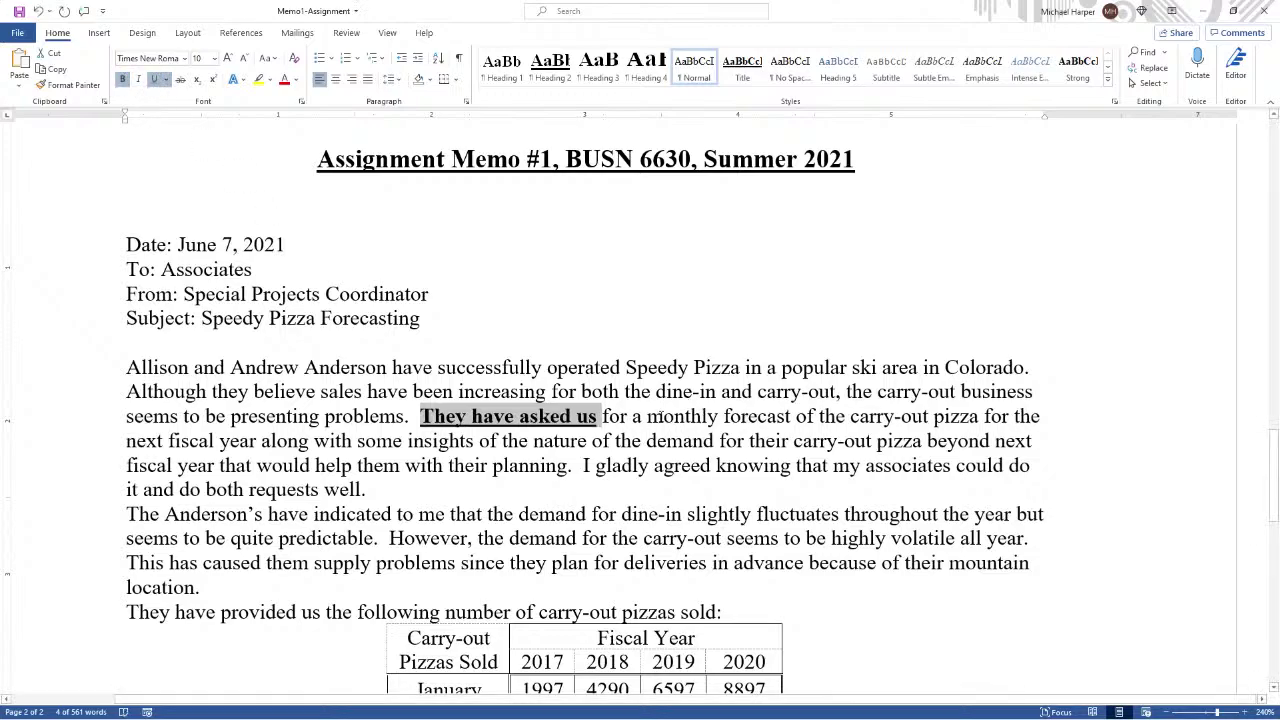
- Bold and underline 'monthly forecast' and the phrase about insights into the demand
left_click_drag(655, 416, 794, 416)
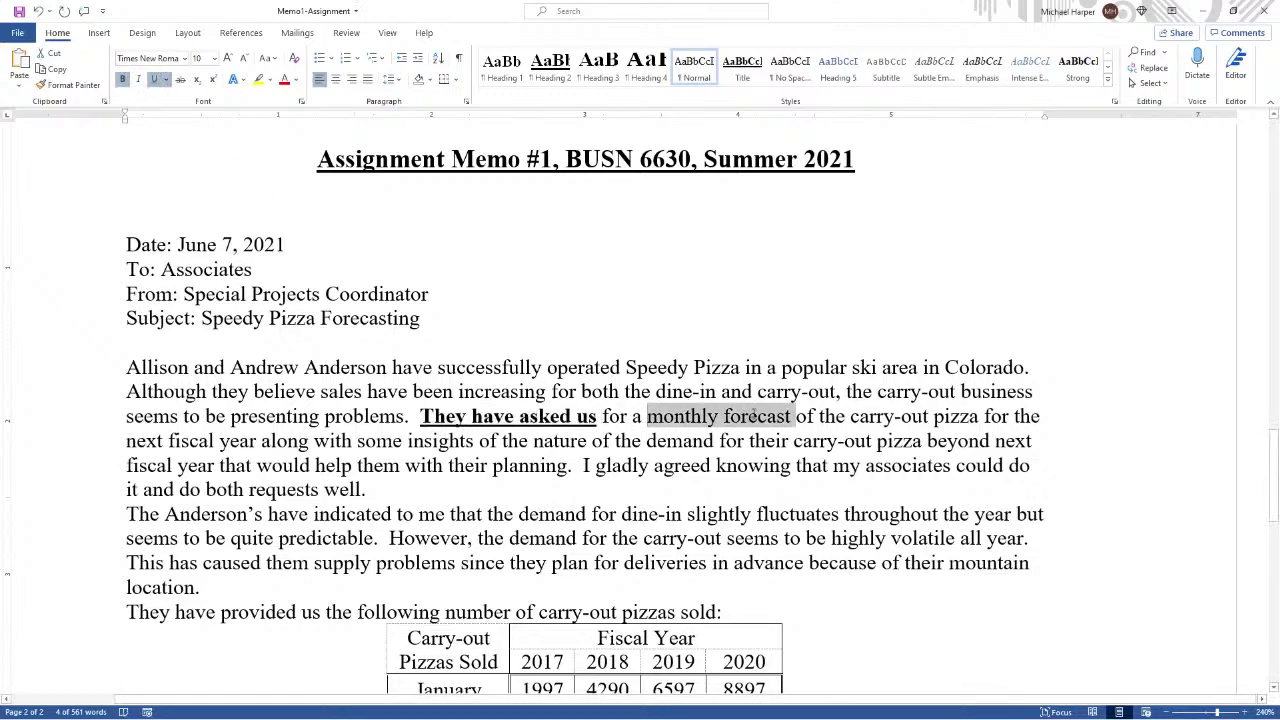
left_click(122, 79)
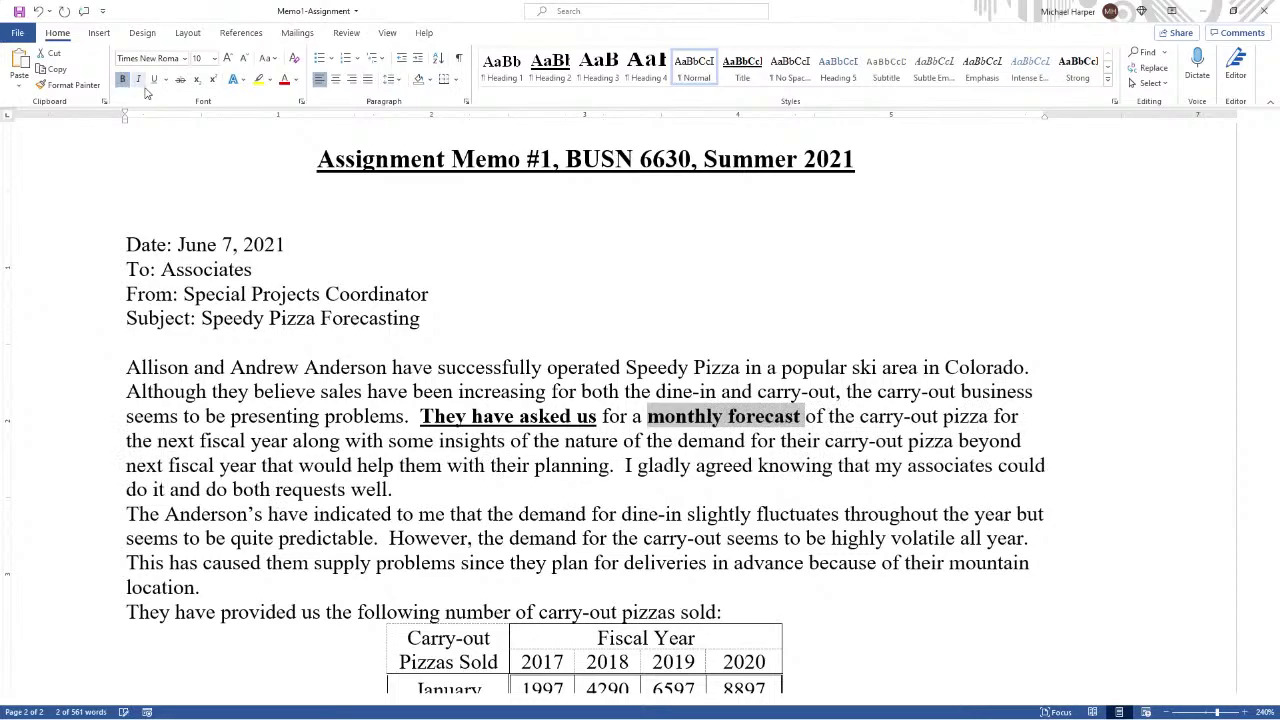
left_click(154, 79)
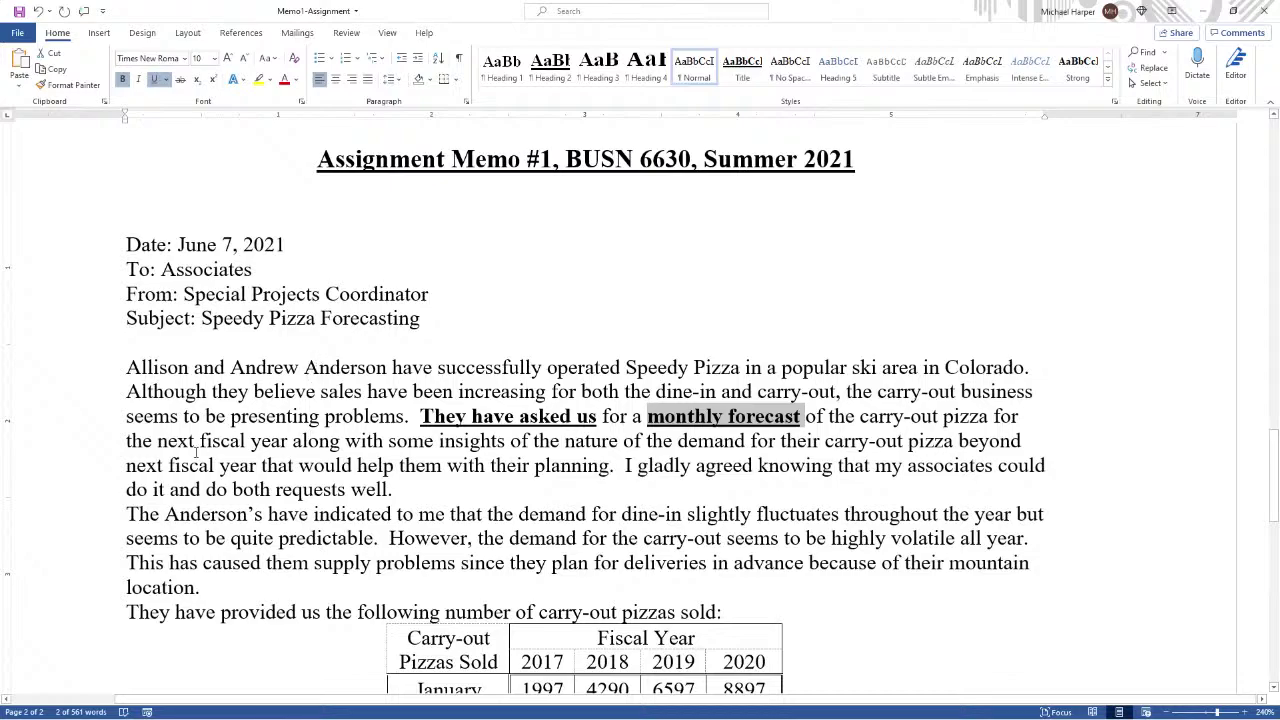
left_click_drag(296, 444, 748, 441)
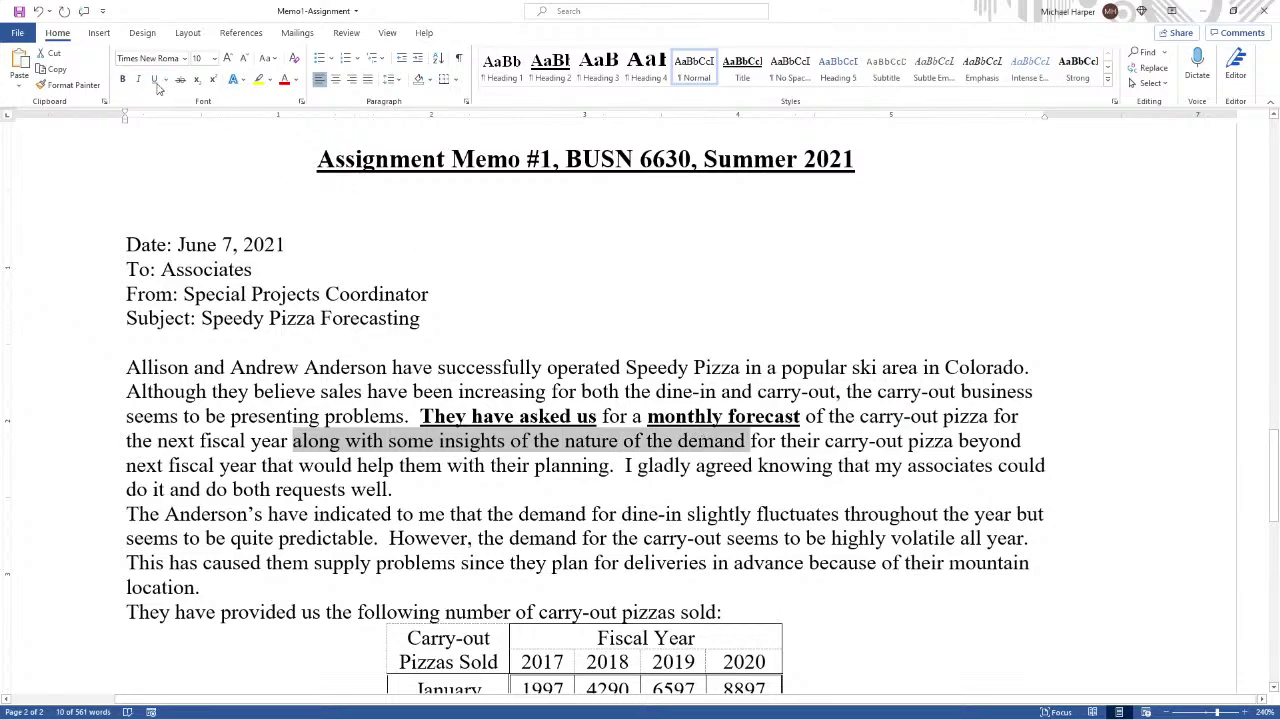
left_click(123, 79)
left_click(154, 79)
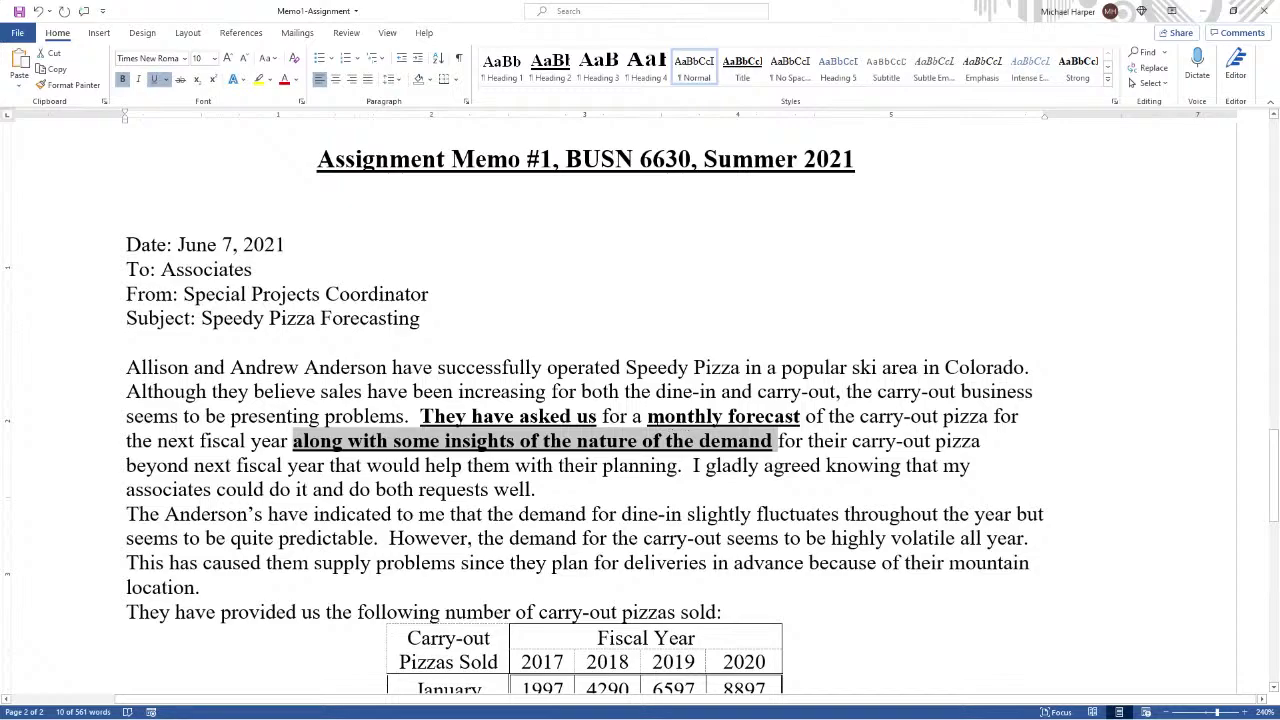
scroll(441, 347, "down", 5)
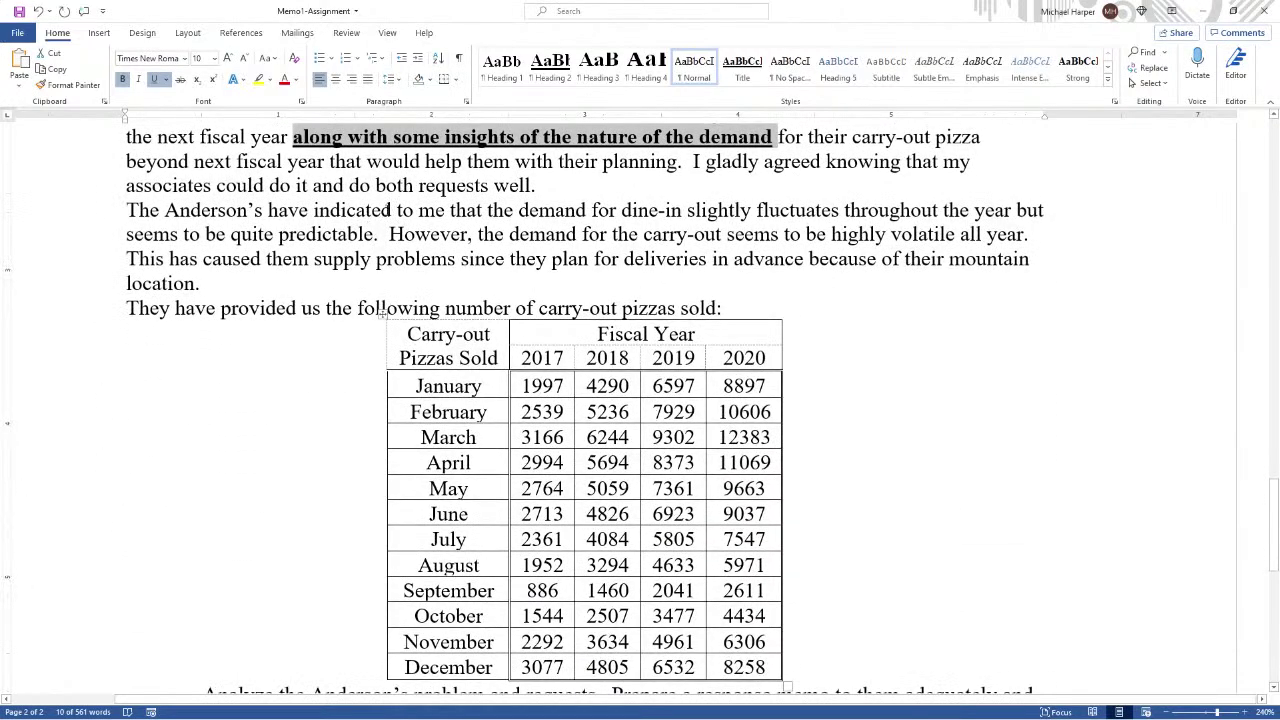
left_click_drag(313, 210, 1022, 234)
left_click_drag(128, 259, 458, 259)
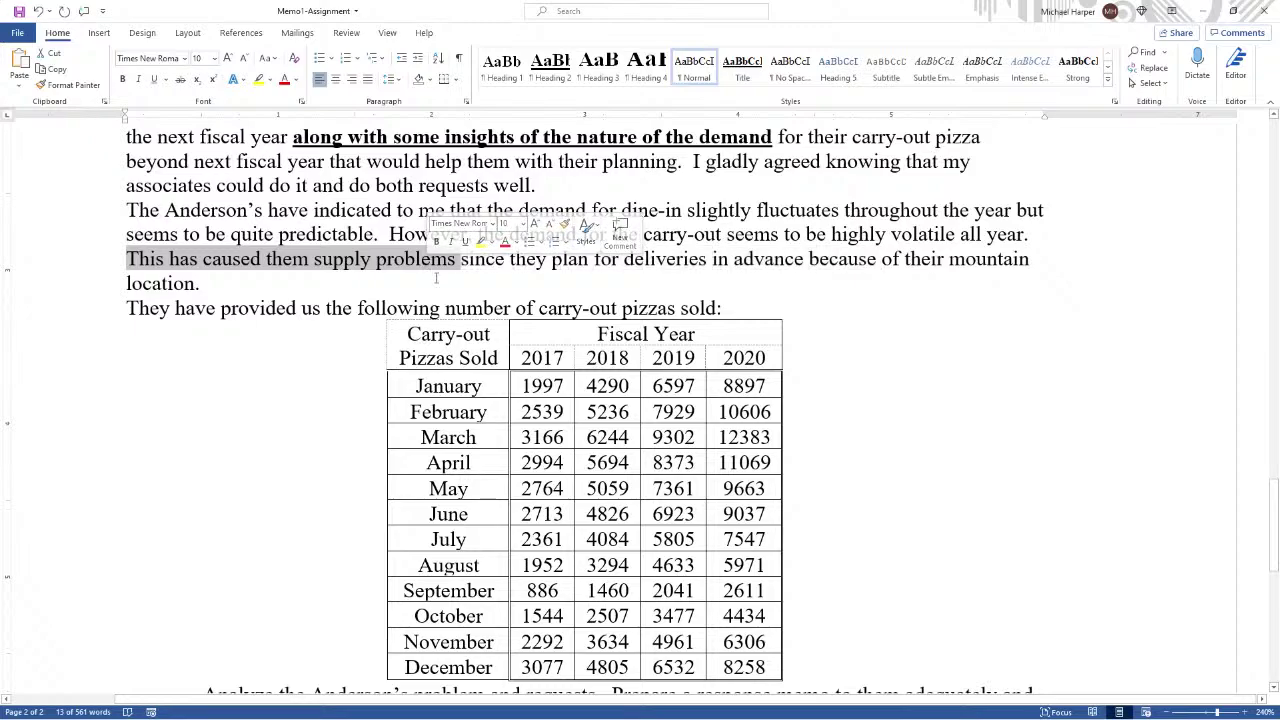
left_click_drag(170, 313, 798, 306)
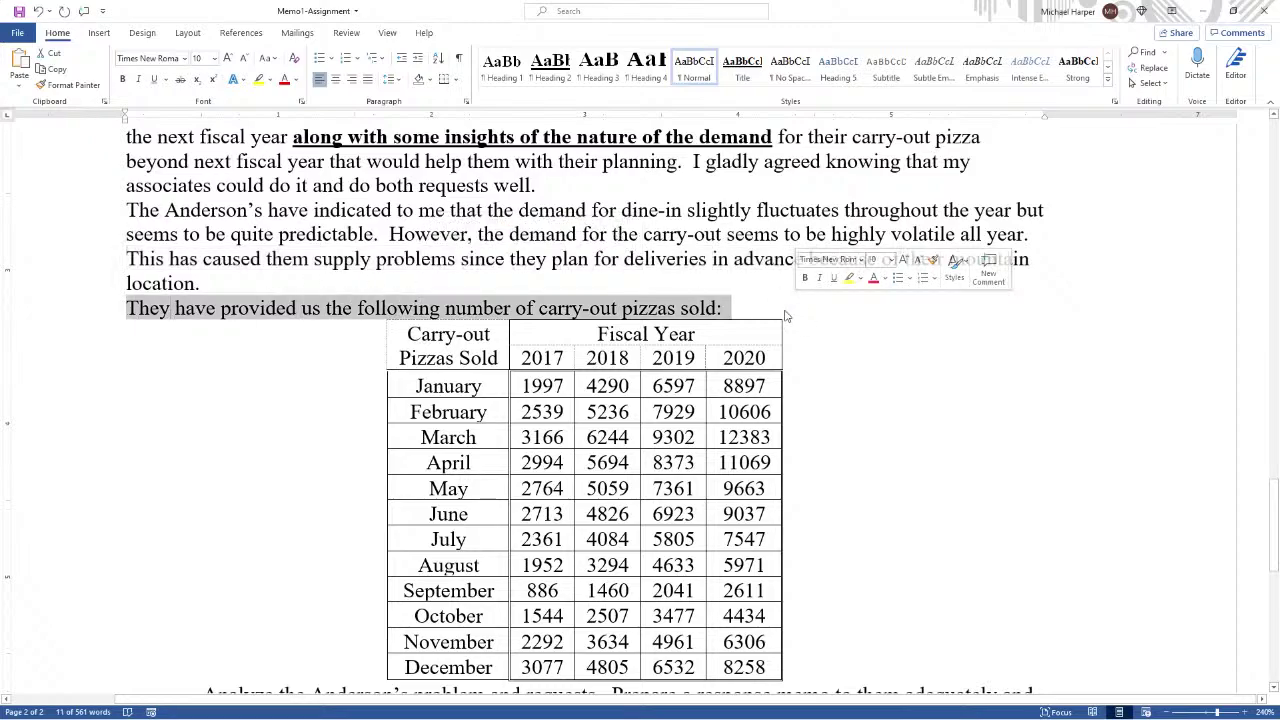
scroll(788, 291, "down", 2)
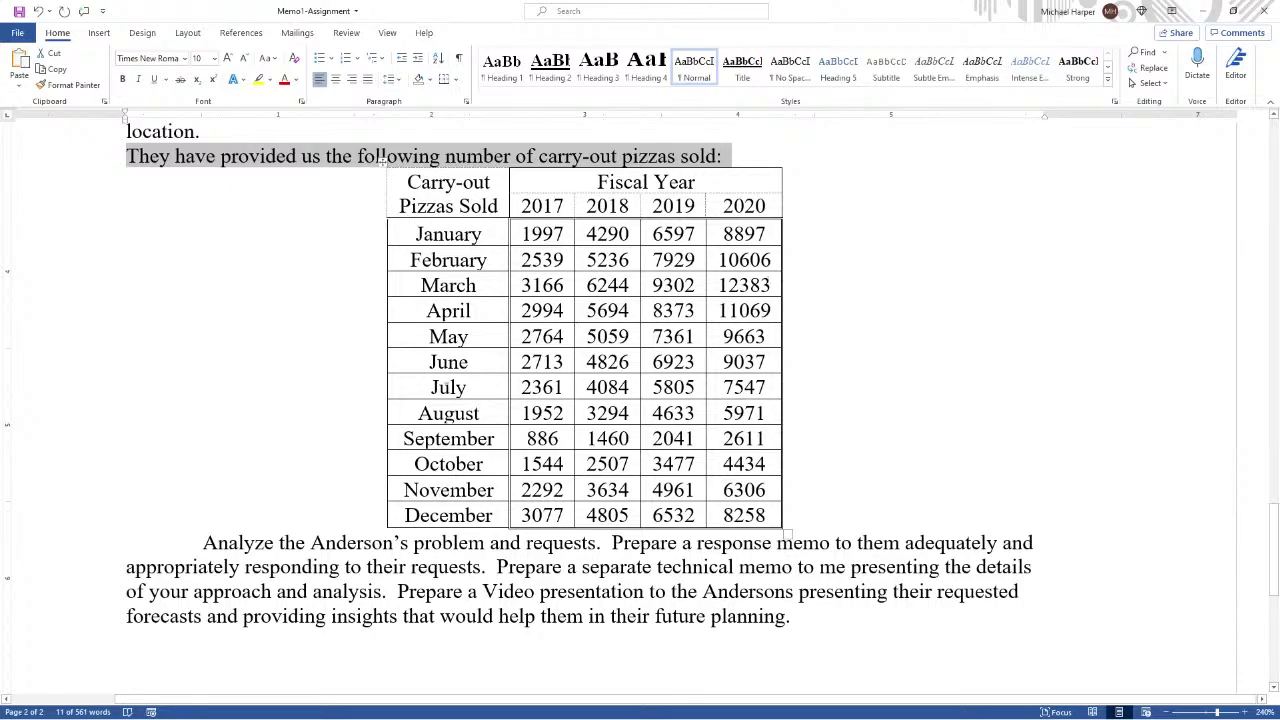
scroll(351, 491, "down", 1)
left_click_drag(205, 470, 1040, 488)
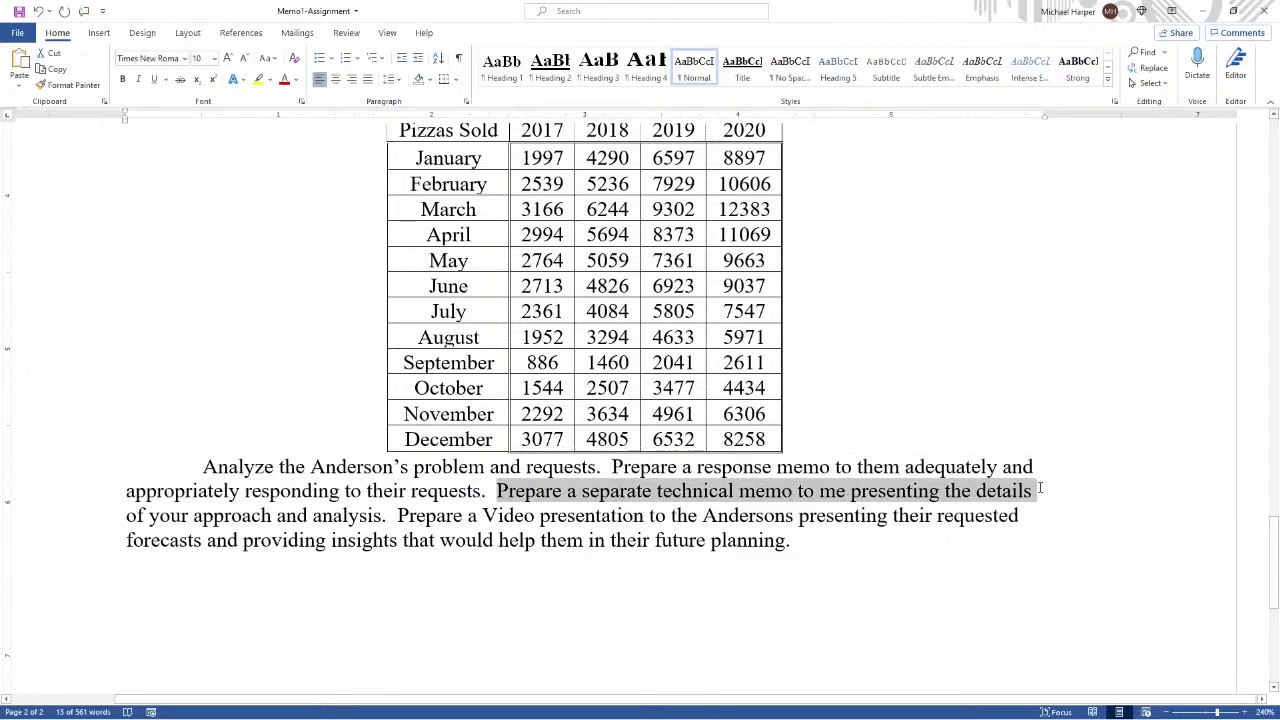
left_click_drag(150, 516, 788, 541)
left_click(788, 541)
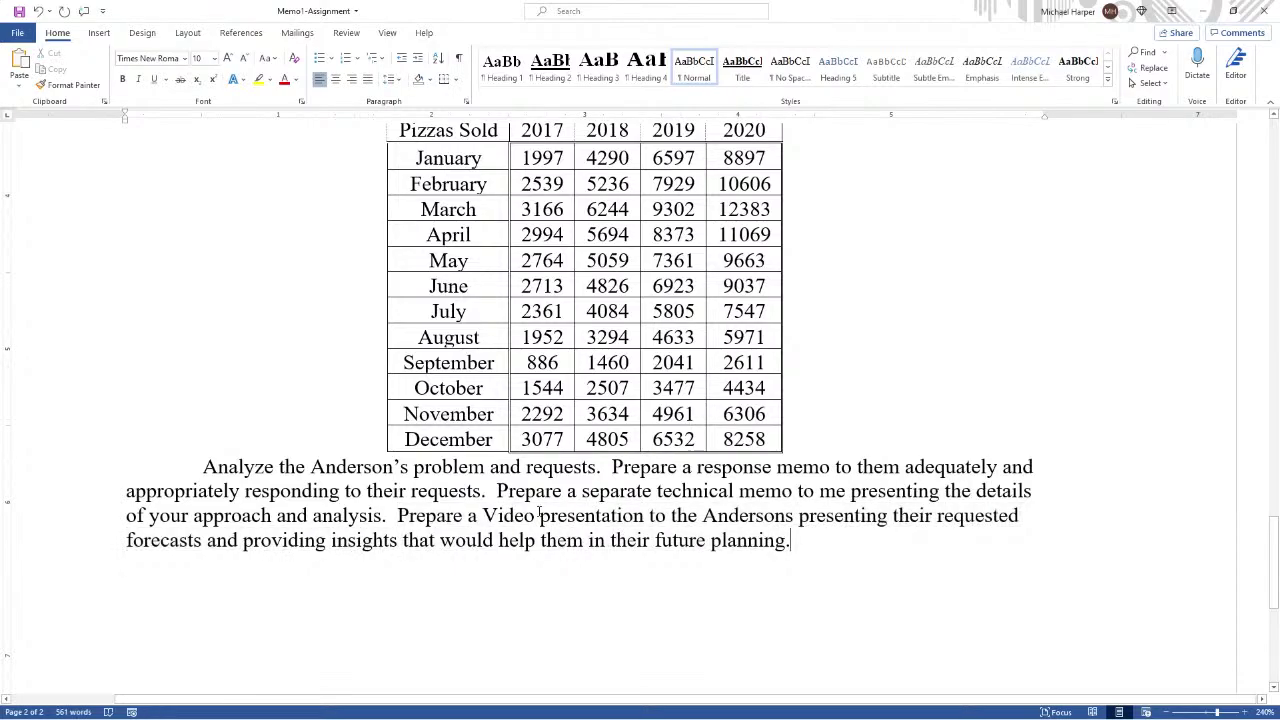
left_click_drag(482, 515, 651, 516)
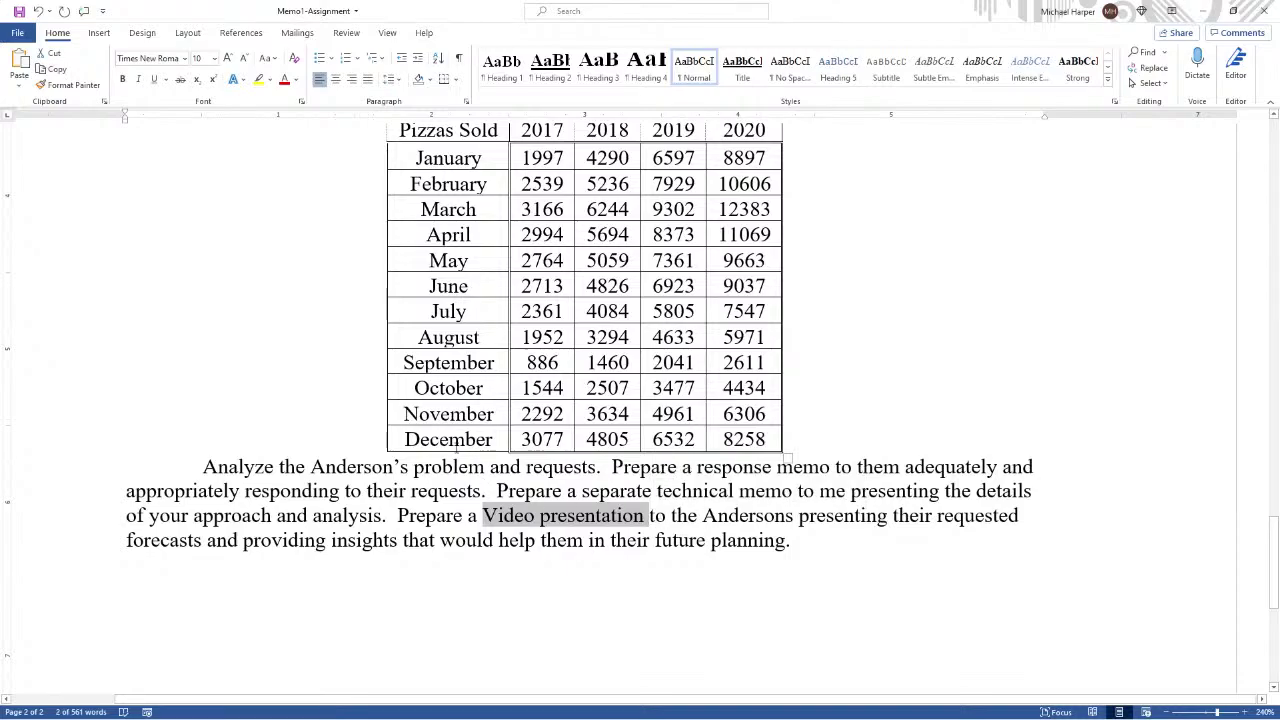
scroll(395, 460, "up", 3)
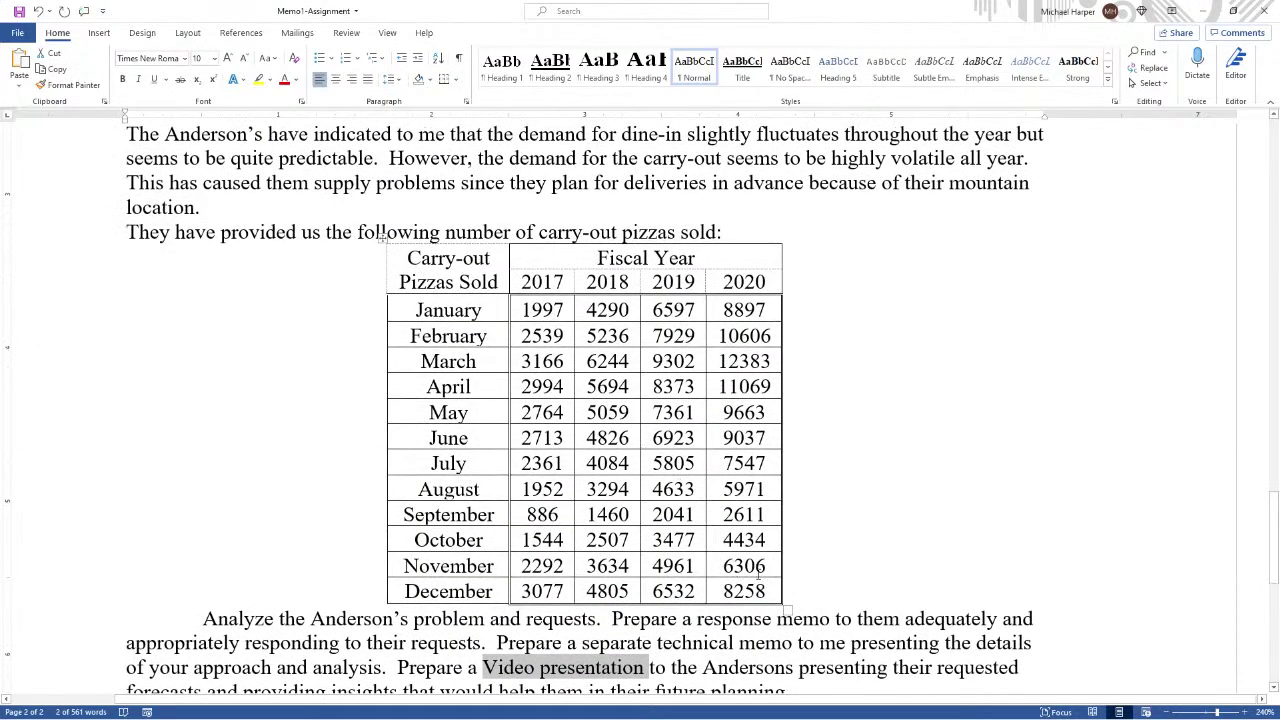
- Copy the memo's carry-out pizza sales table and paste it at cell B3 of a new workbook
left_click_drag(765, 590, 860, 490)
left_click(490, 310)
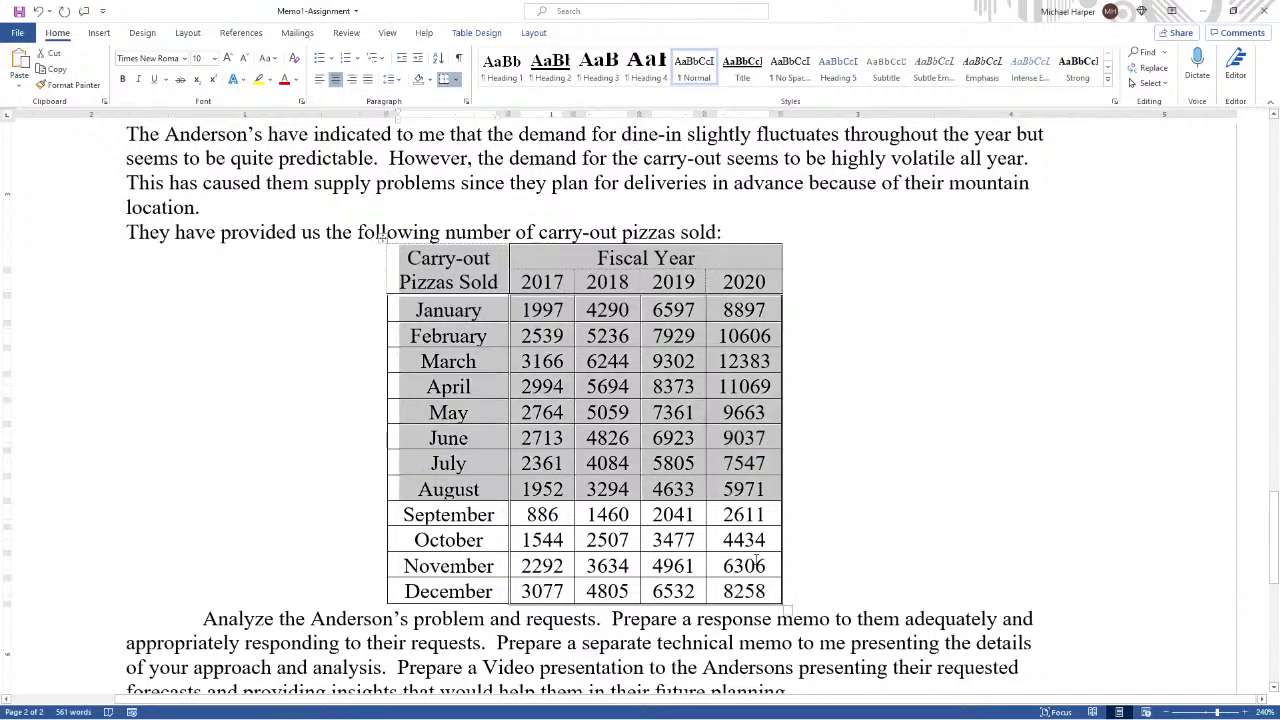
left_click(565, 355)
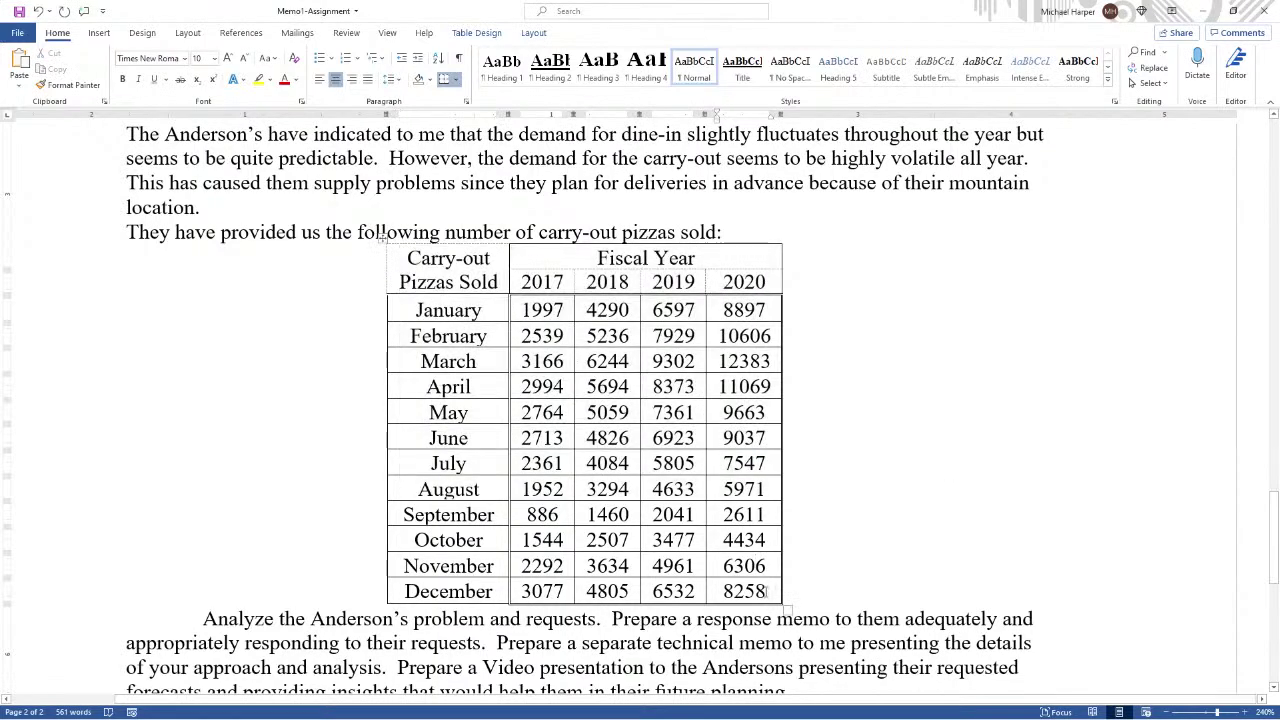
left_click_drag(767, 591, 436, 288)
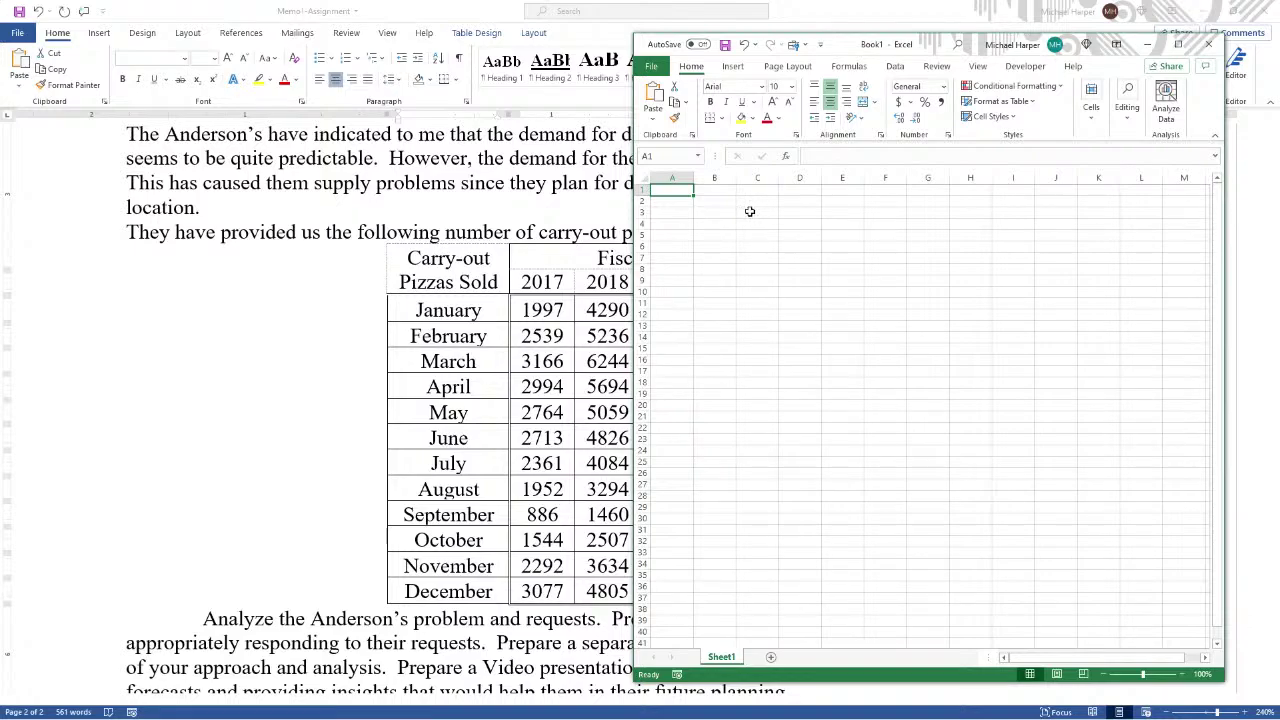
left_click(719, 215)
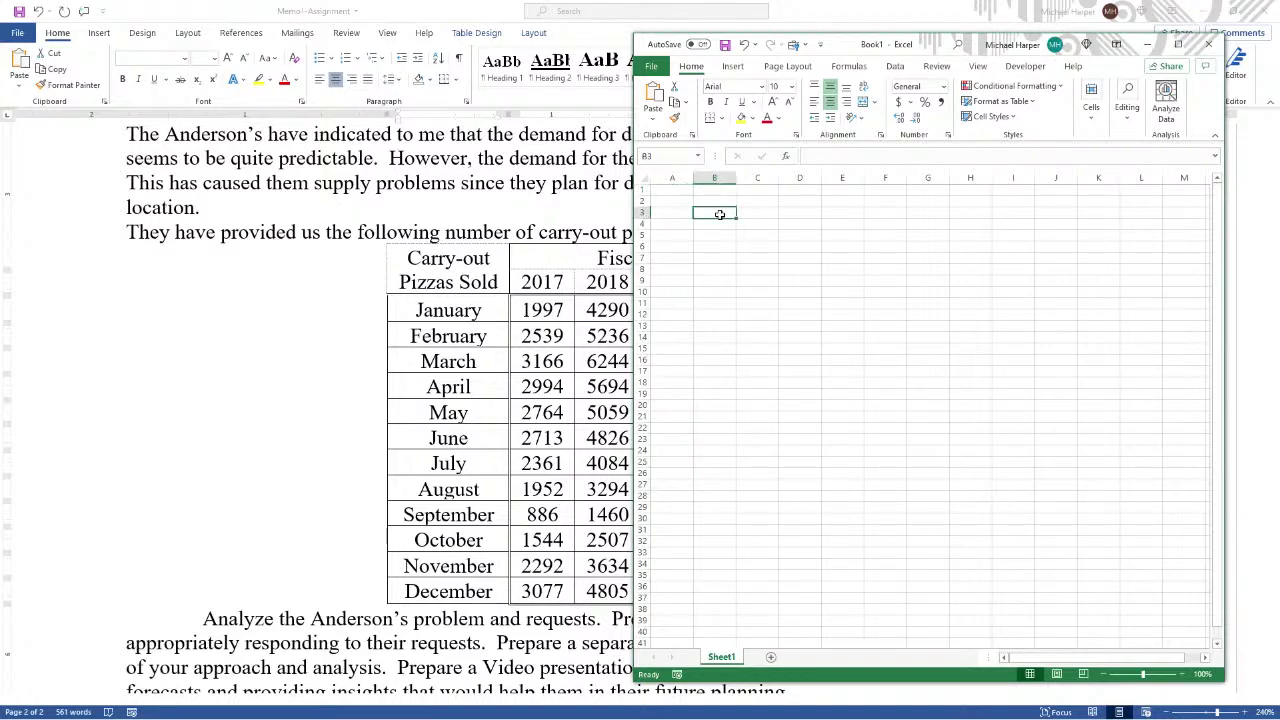
key("ctrl+v")
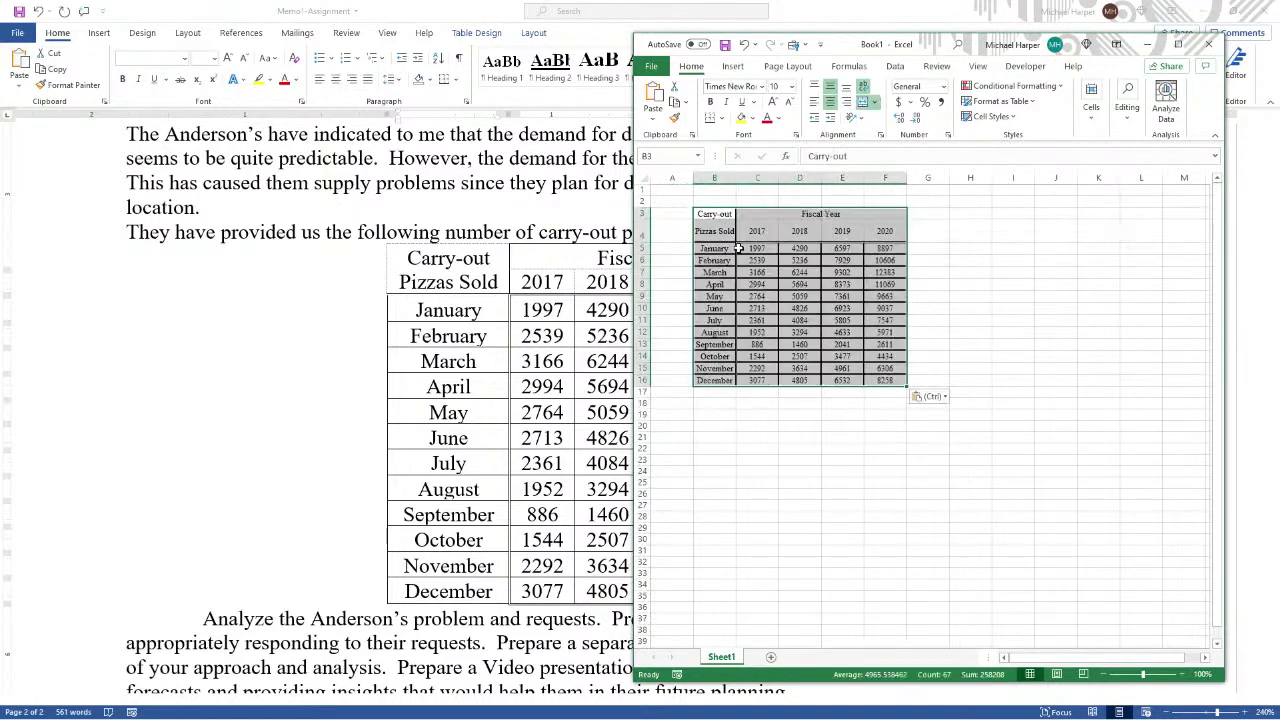
left_click(720, 234)
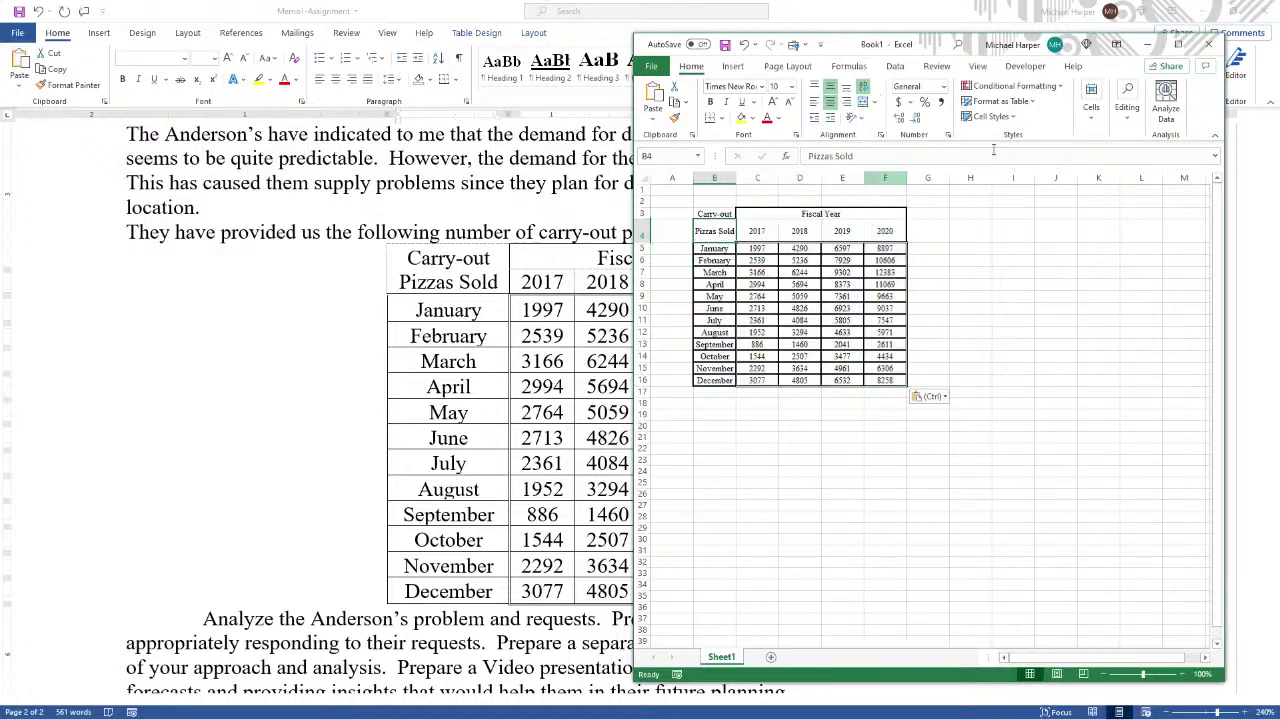
- Maximize the workbook and delete the Pizzas Sold, Carry-out and Fiscal Year header labels
left_click(1178, 44)
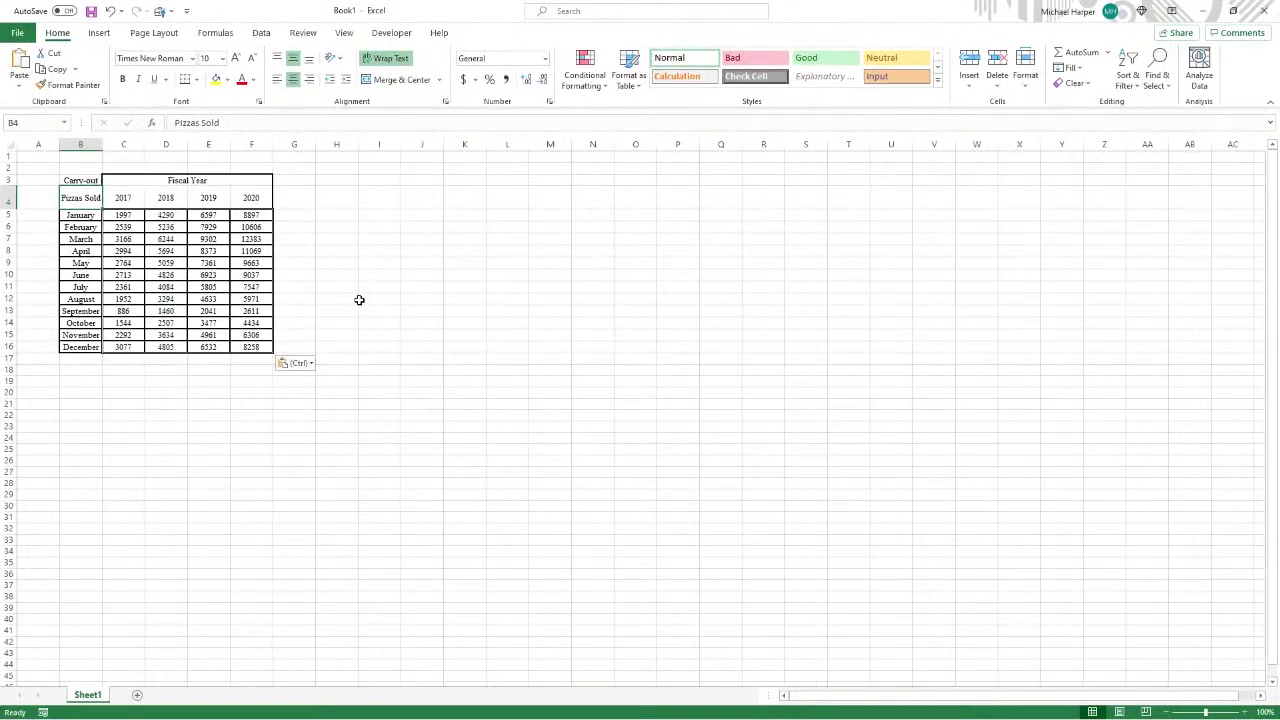
scroll(375, 295, "up", 6, "ctrl")
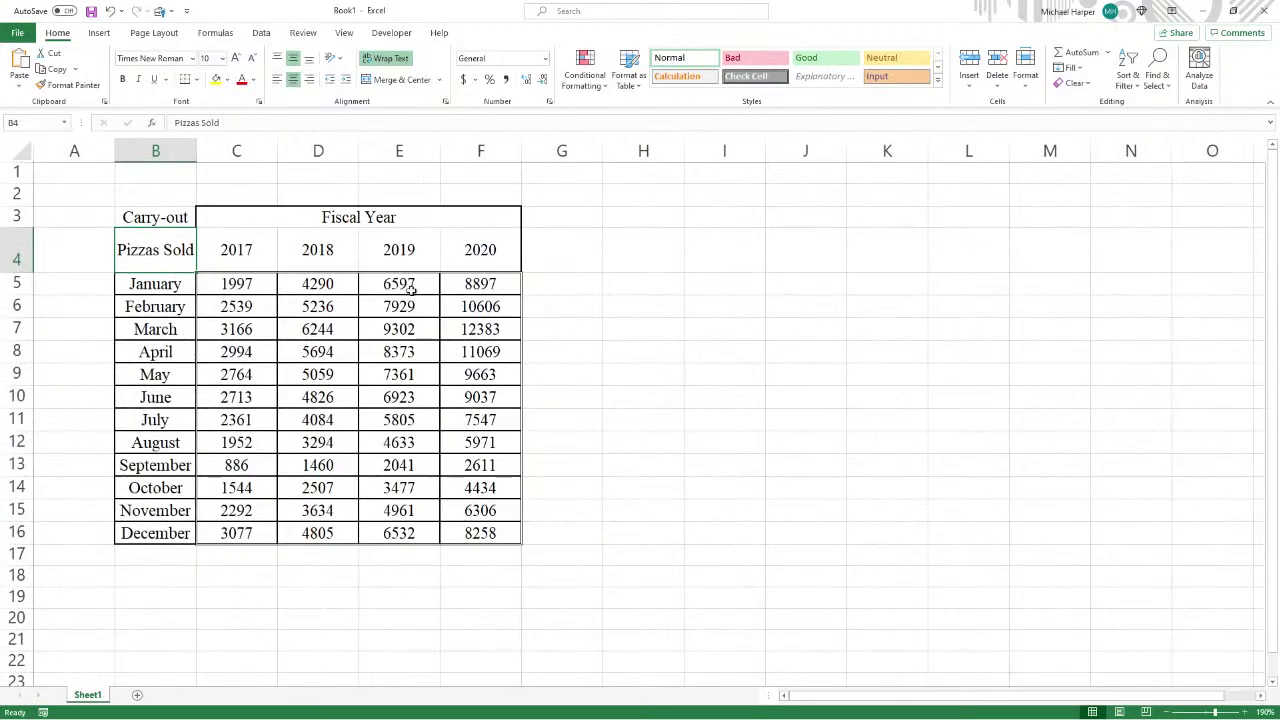
left_click_drag(475, 530, 143, 259)
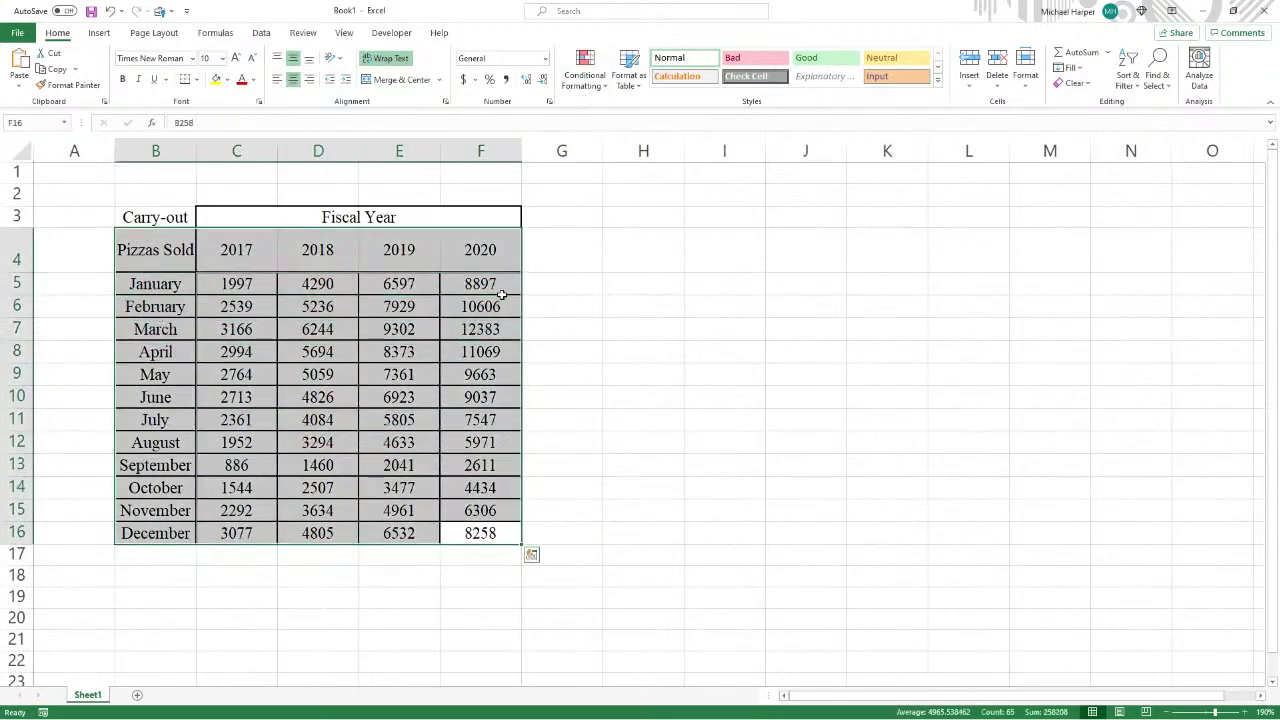
left_click(170, 250)
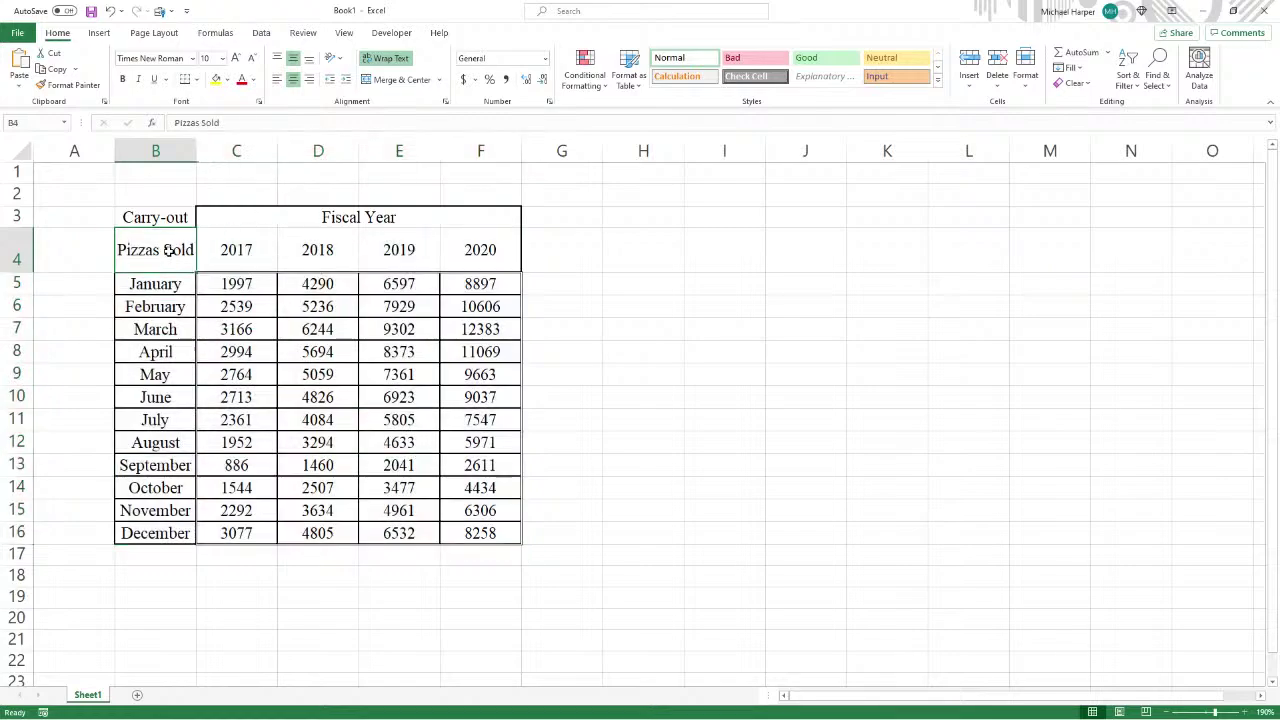
key("Delete")
left_click_drag(170, 218, 284, 208)
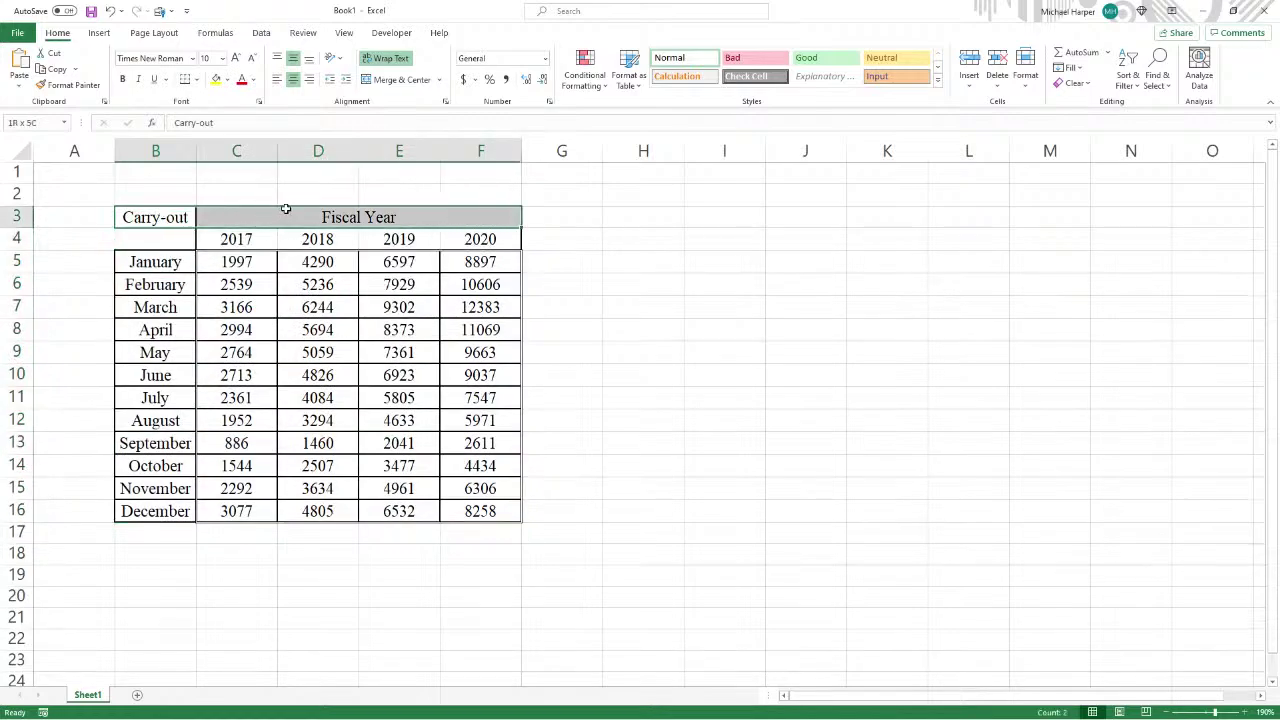
key("Delete")
left_click_drag(477, 508, 123, 245)
- Set the whole sheet to Arial and remove all table borders
left_click(16, 150)
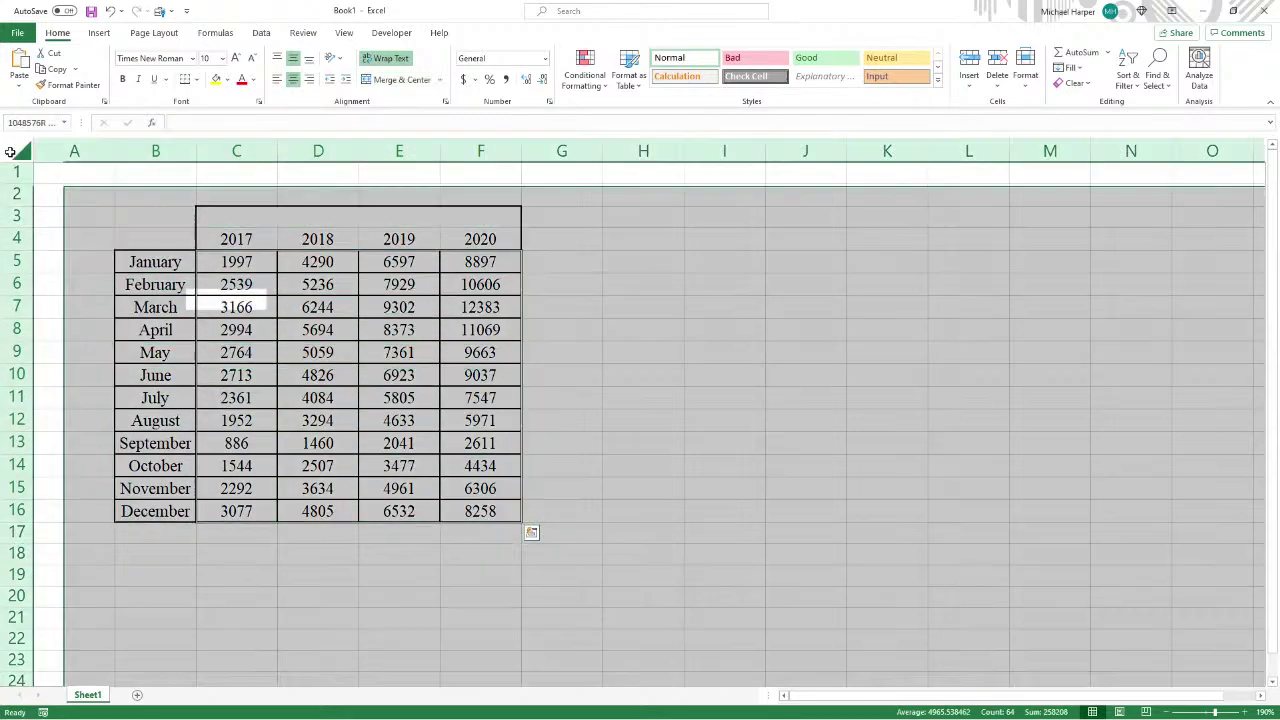
left_click(193, 58)
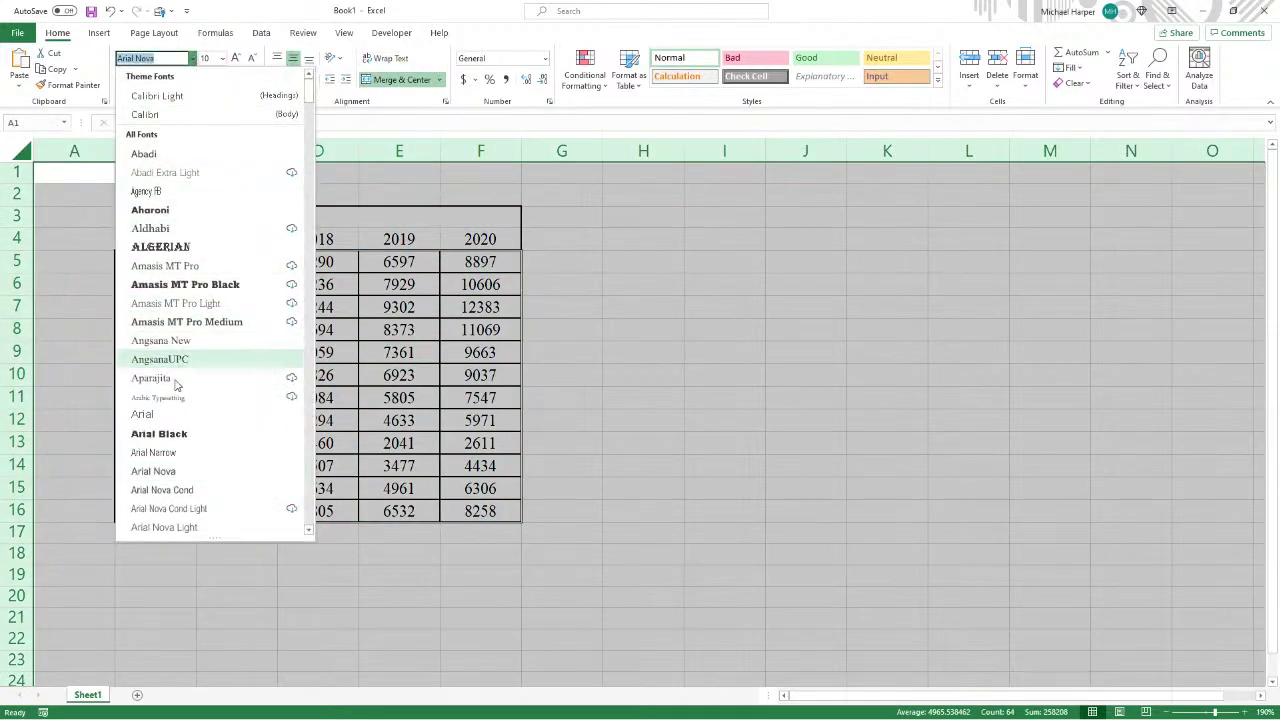
left_click(155, 417)
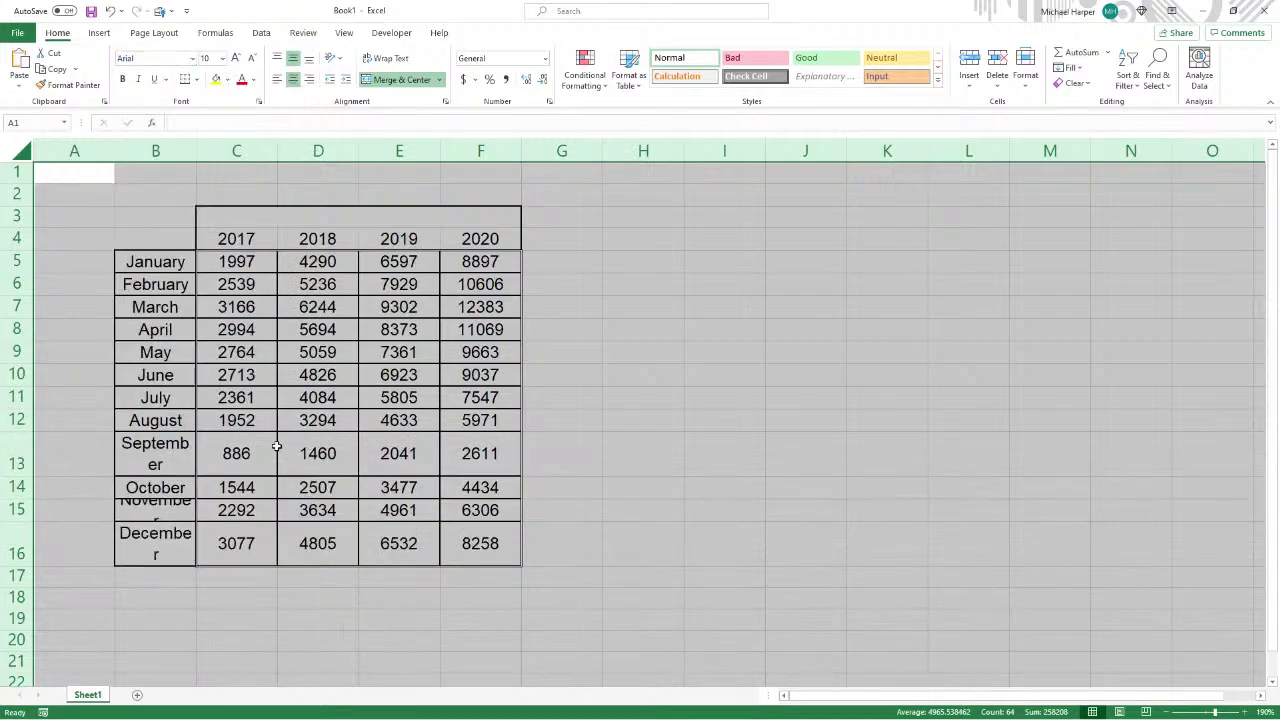
left_click(198, 79)
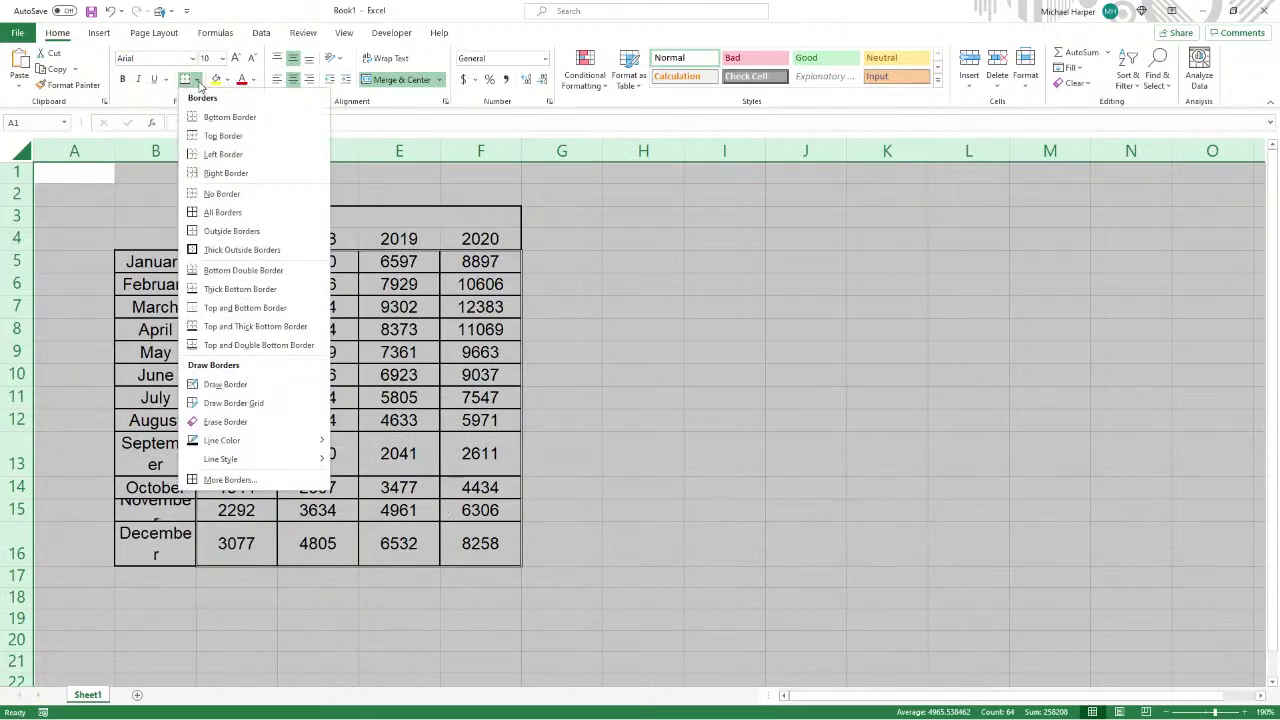
left_click(222, 196)
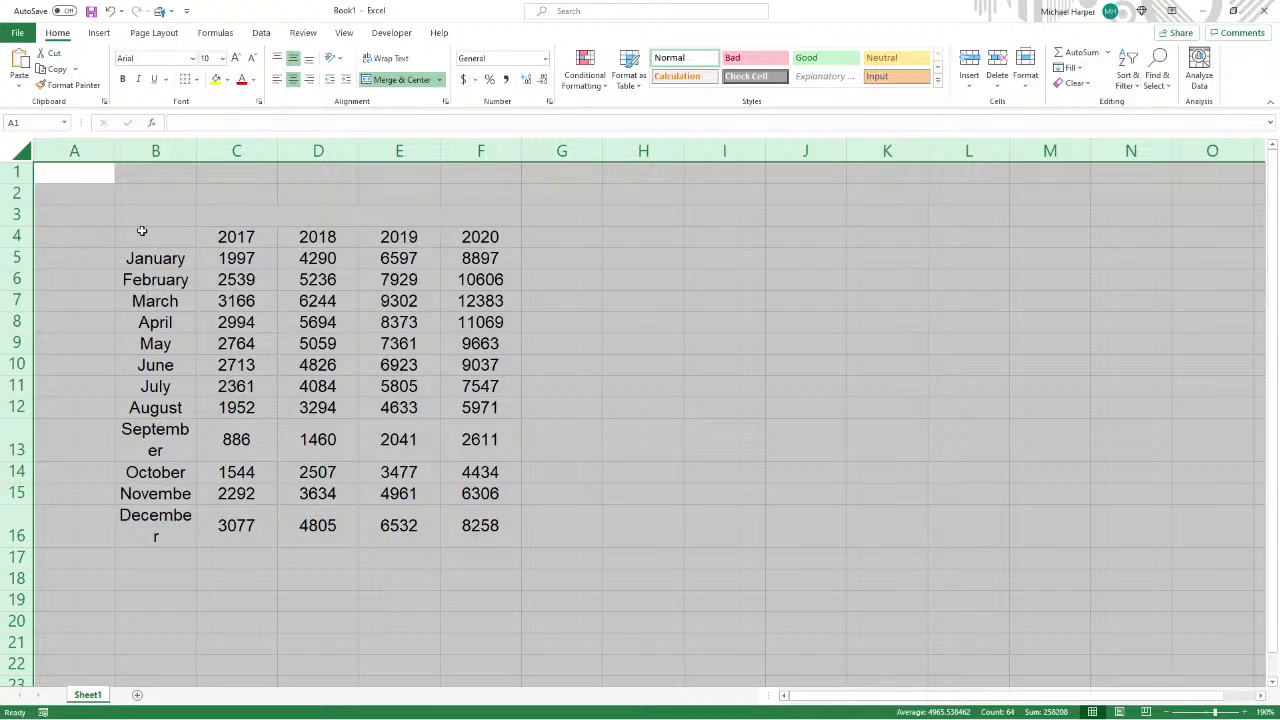
- Set columns B–F to width 15 then autofit them, and autofit rows 4–16 height
left_click_drag(173, 148, 480, 150)
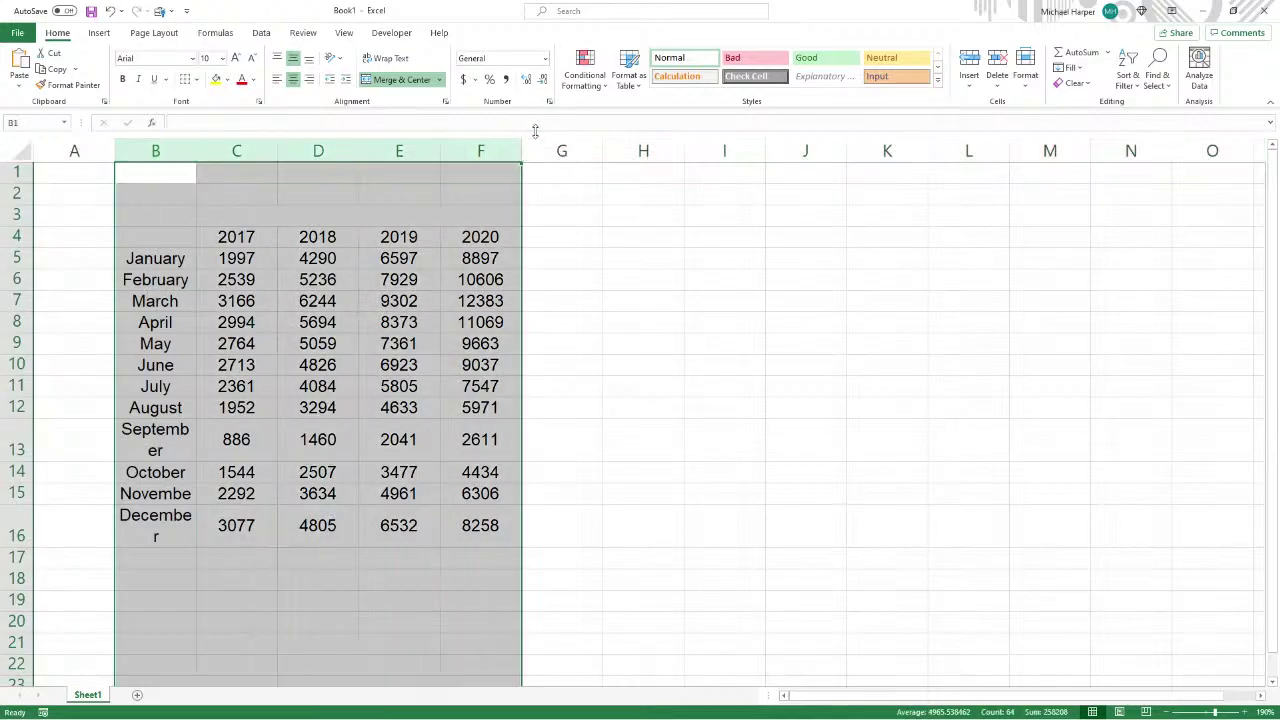
left_click(1027, 78)
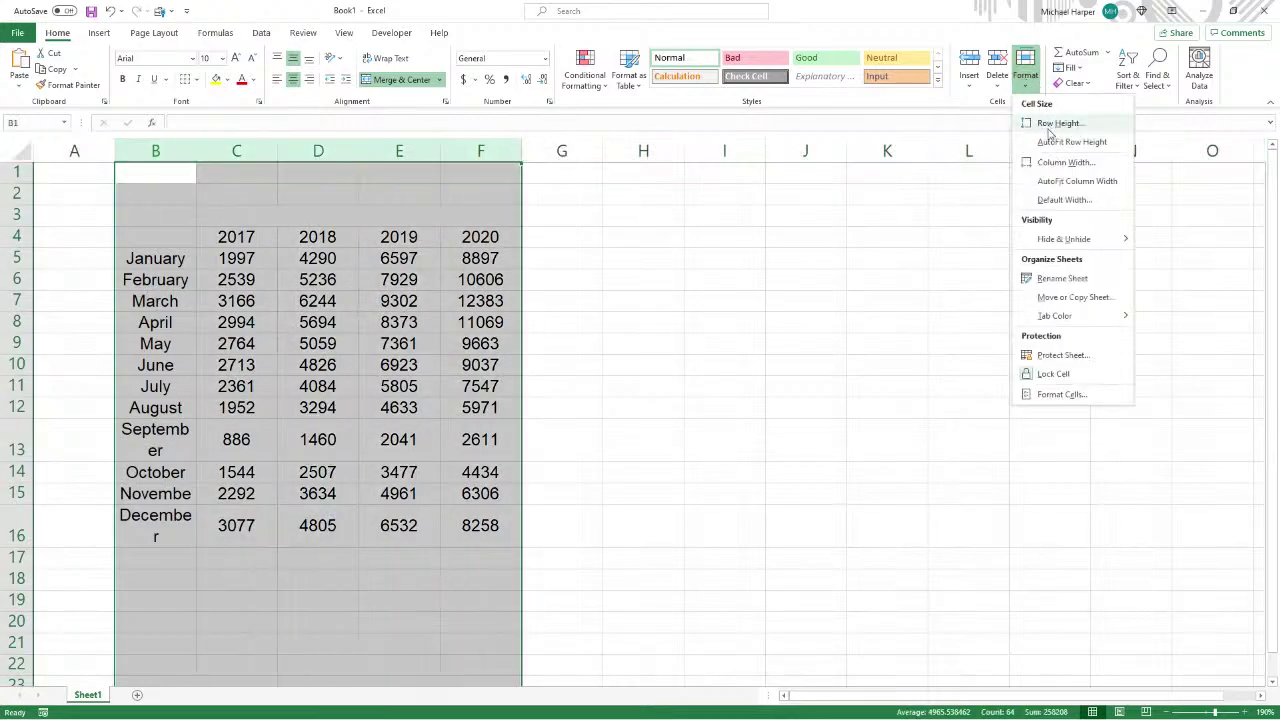
left_click(1055, 165)
type("15")
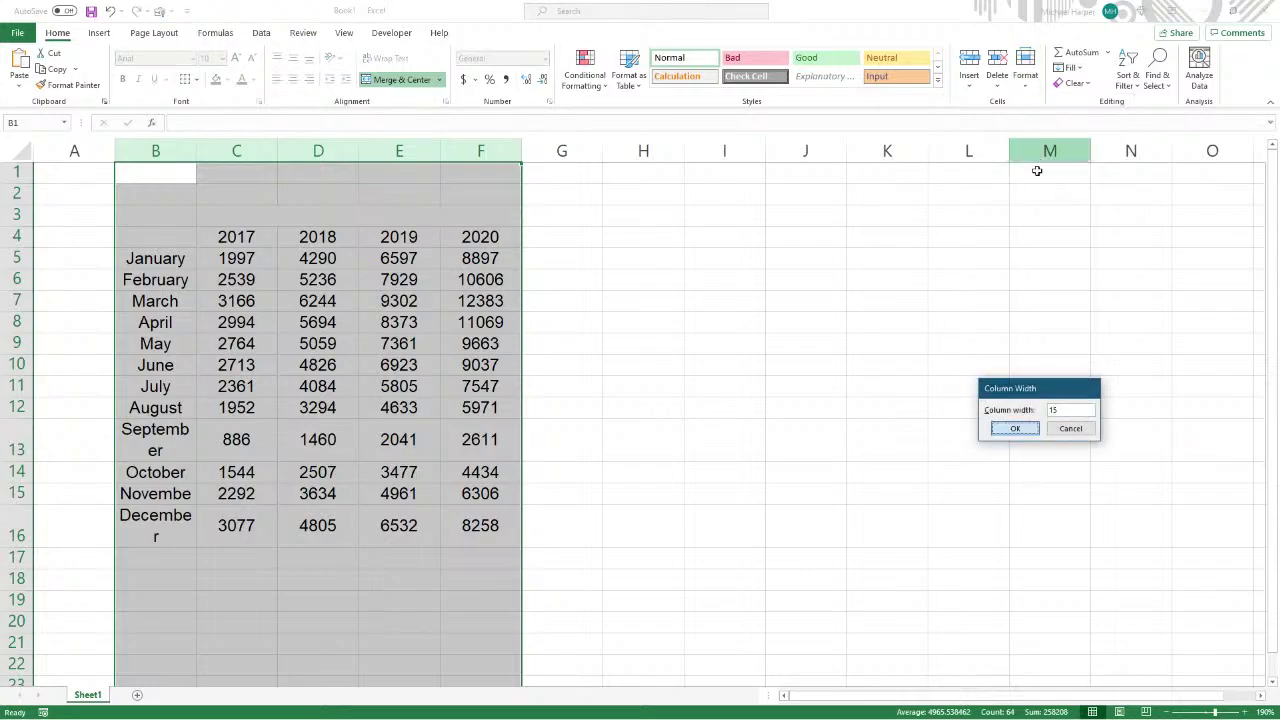
key("Return")
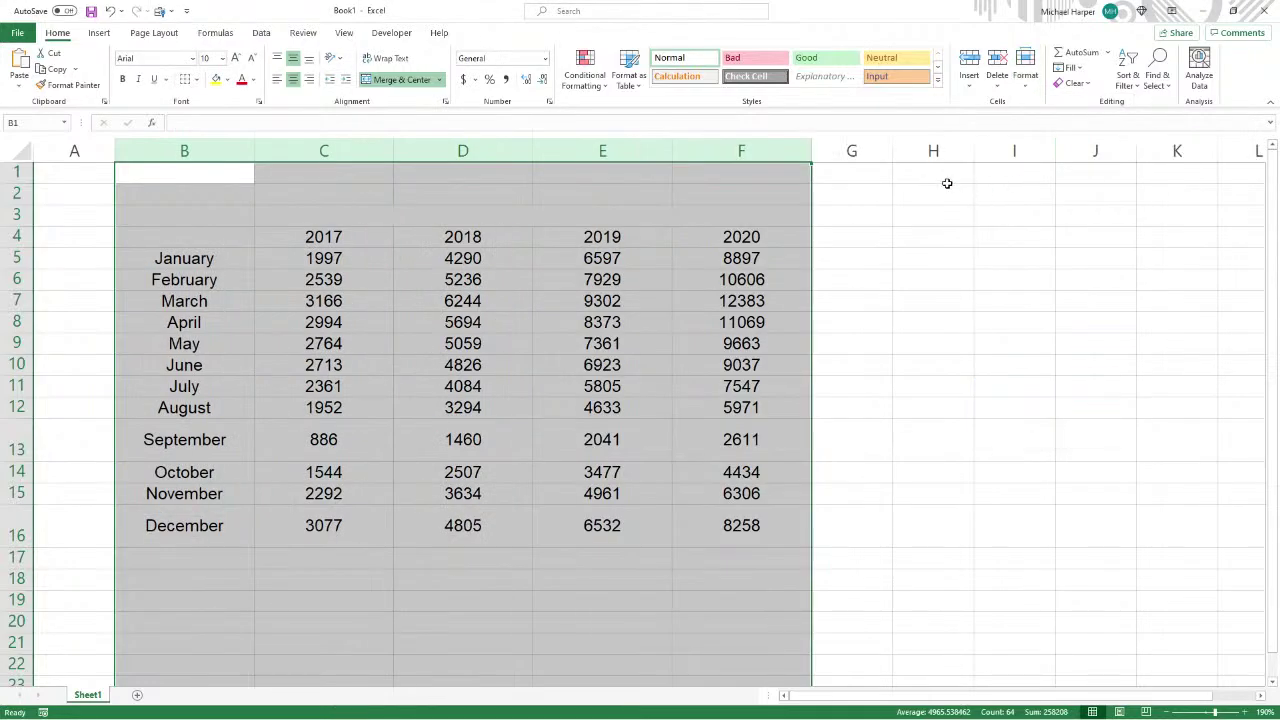
double_click(813, 150)
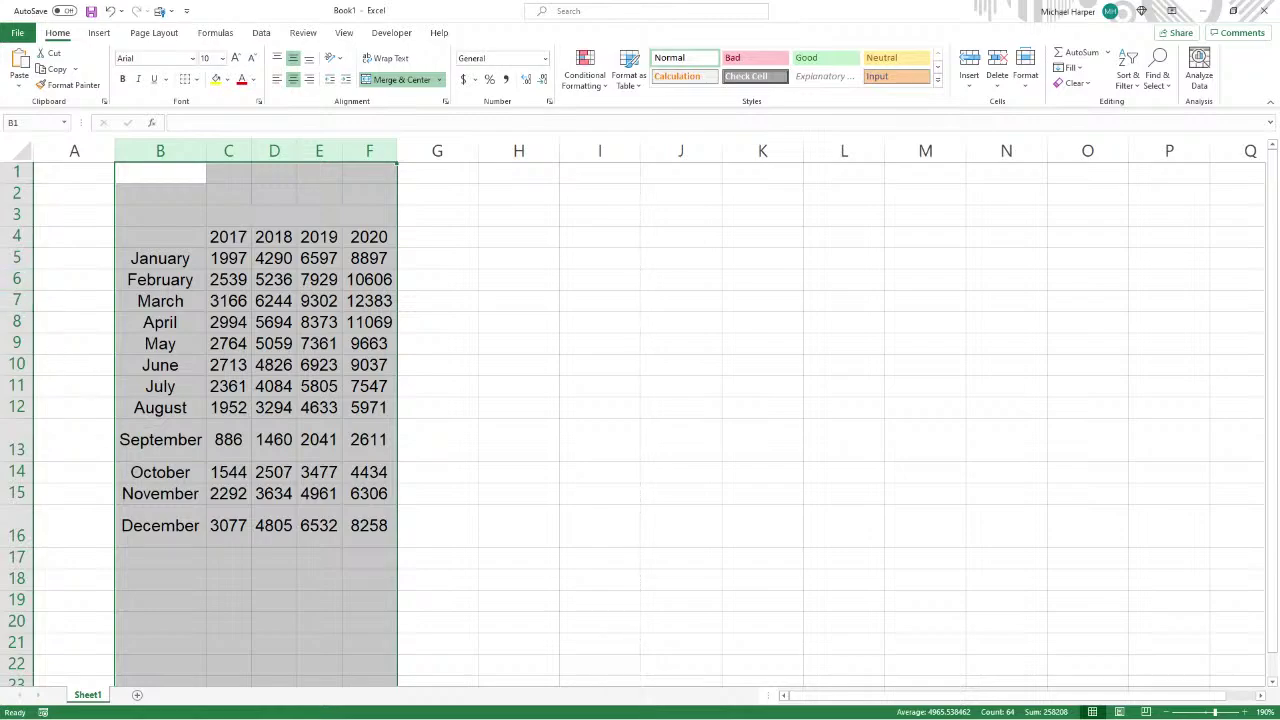
left_click_drag(34, 239, 32, 549)
double_click(28, 548)
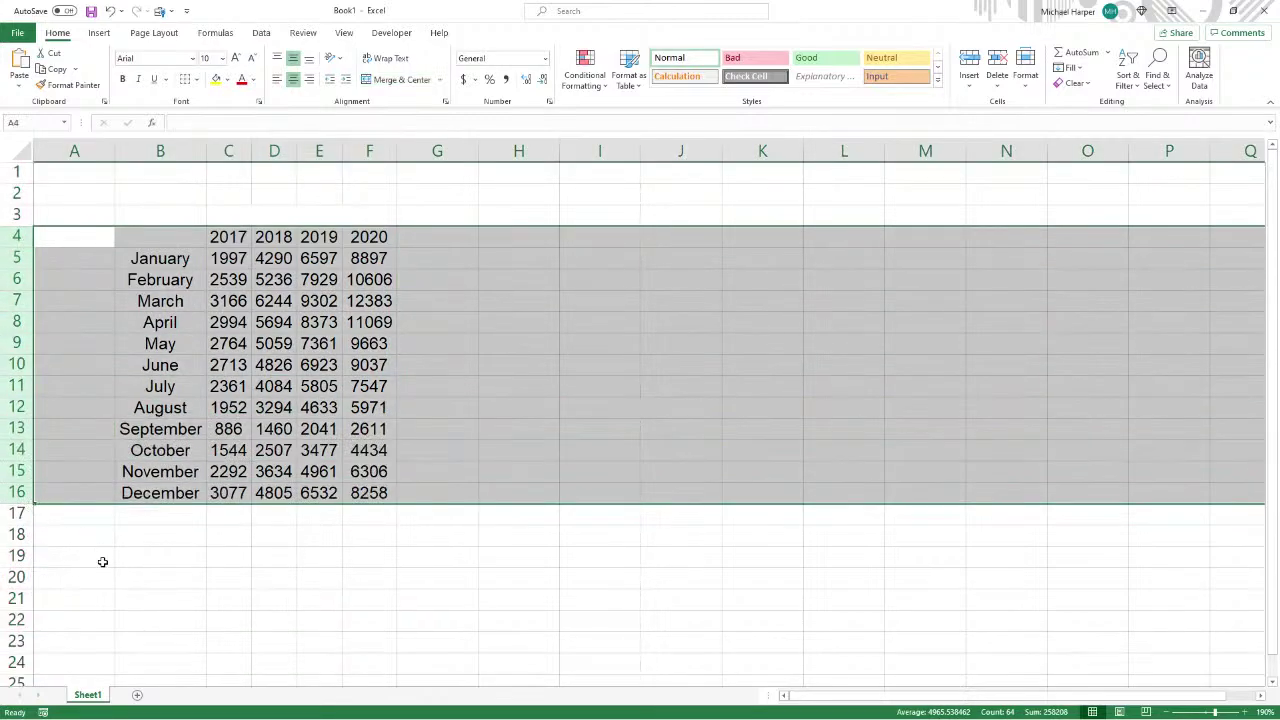
left_click(102, 562)
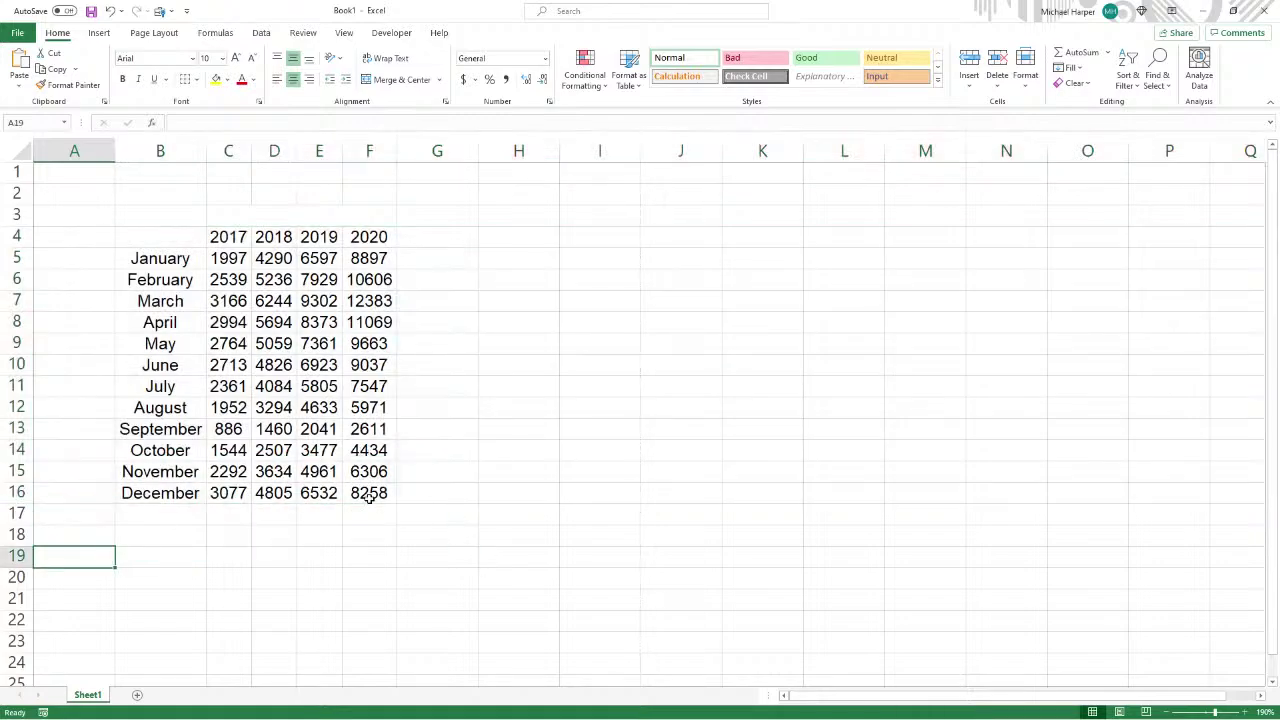
- Chart B4:F16 as a scatter with straight lines and markers, placed and shrunk beside the table
left_click_drag(369, 497, 183, 244)
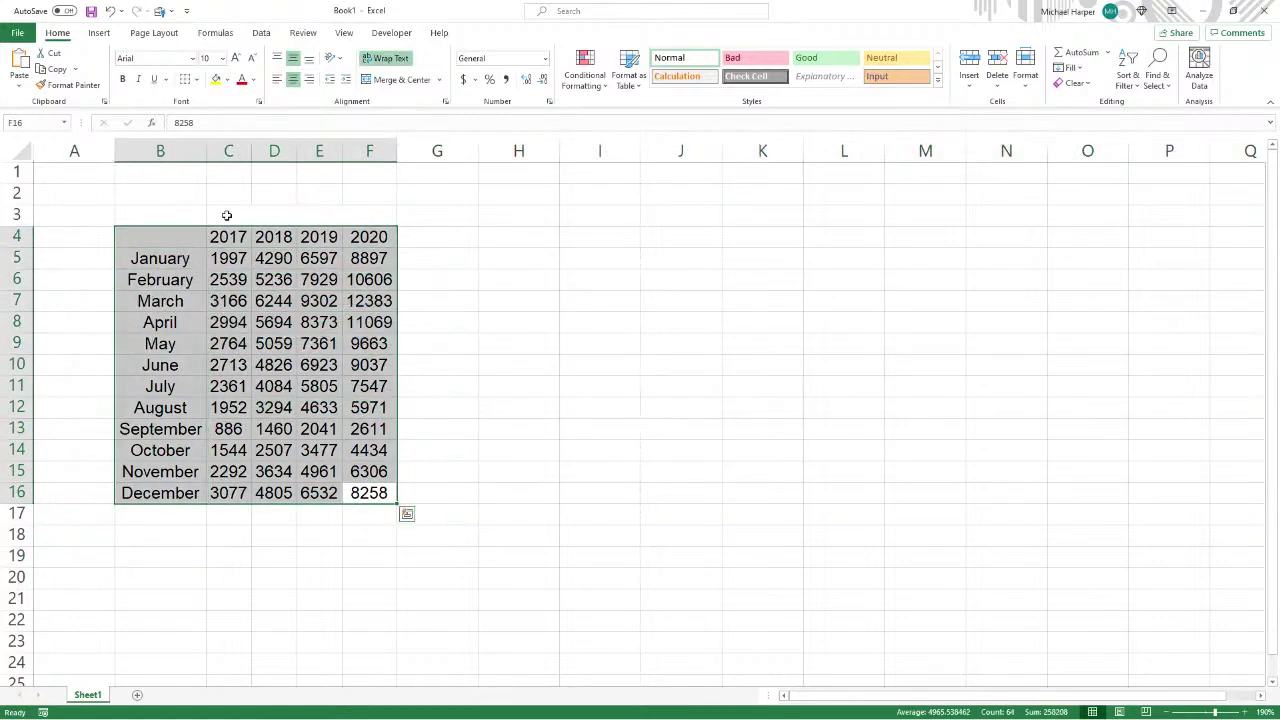
left_click(100, 33)
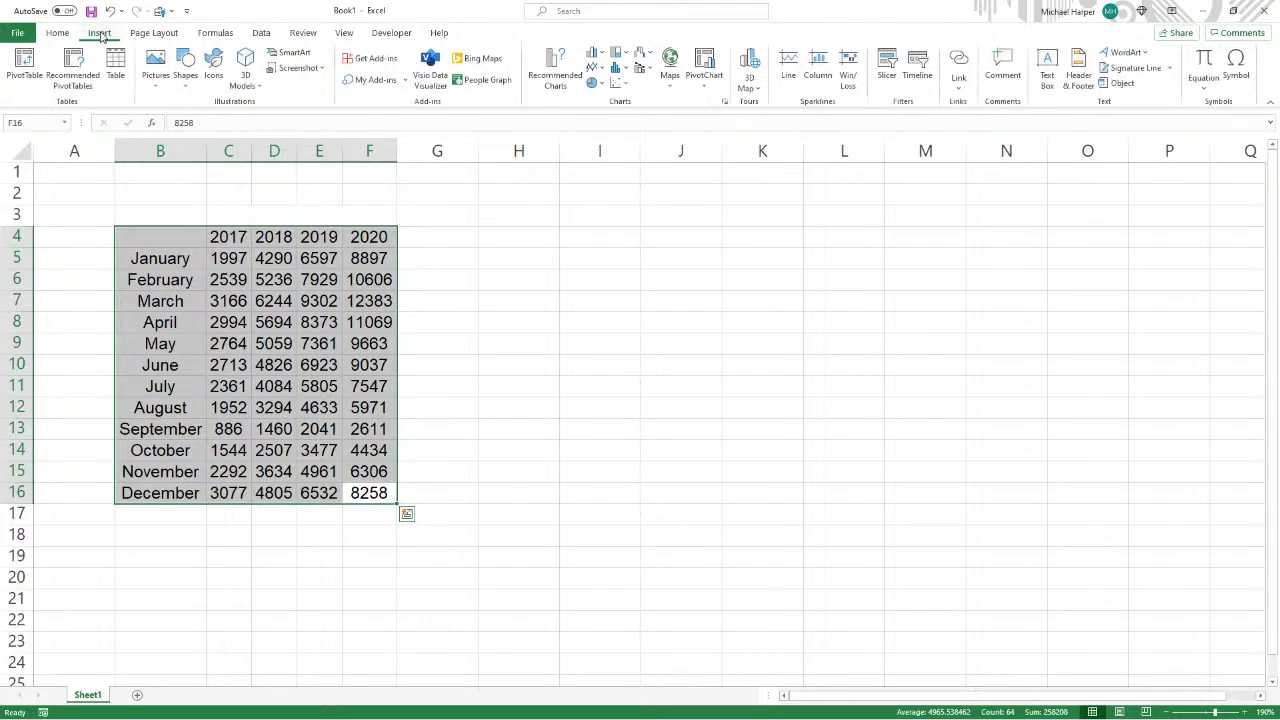
left_click(617, 83)
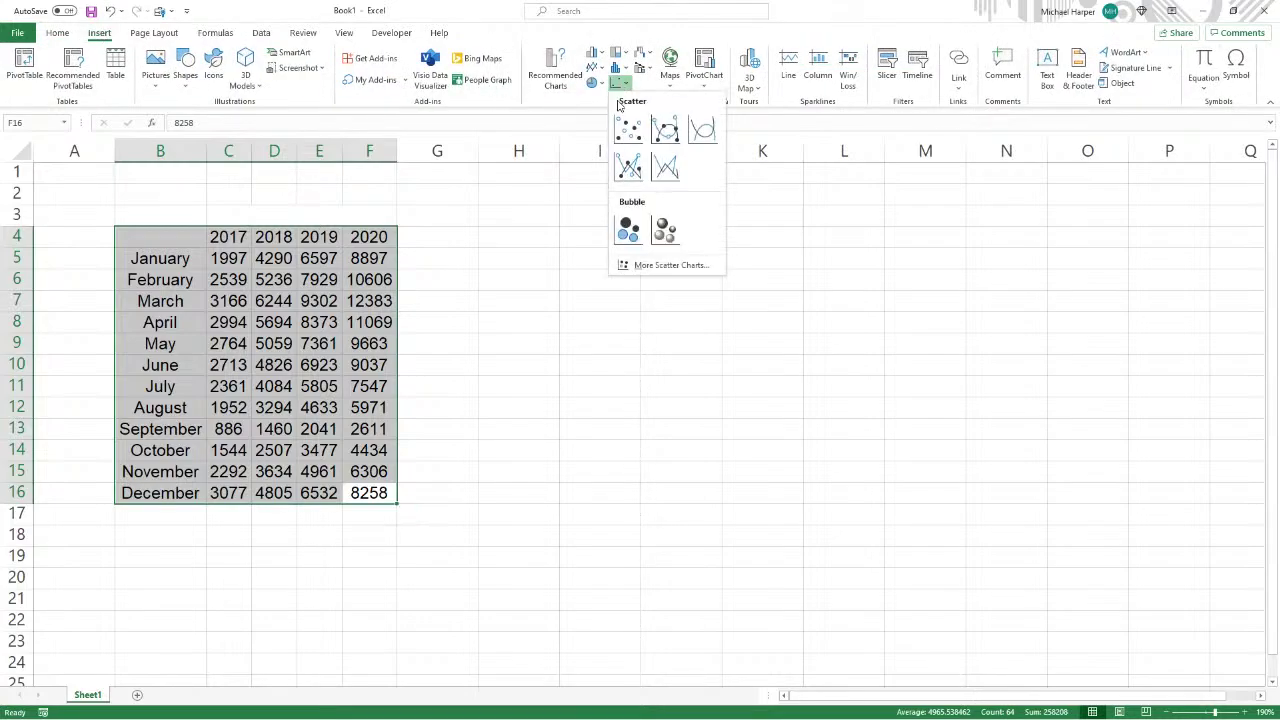
left_click(626, 166)
left_click_drag(537, 263, 629, 220)
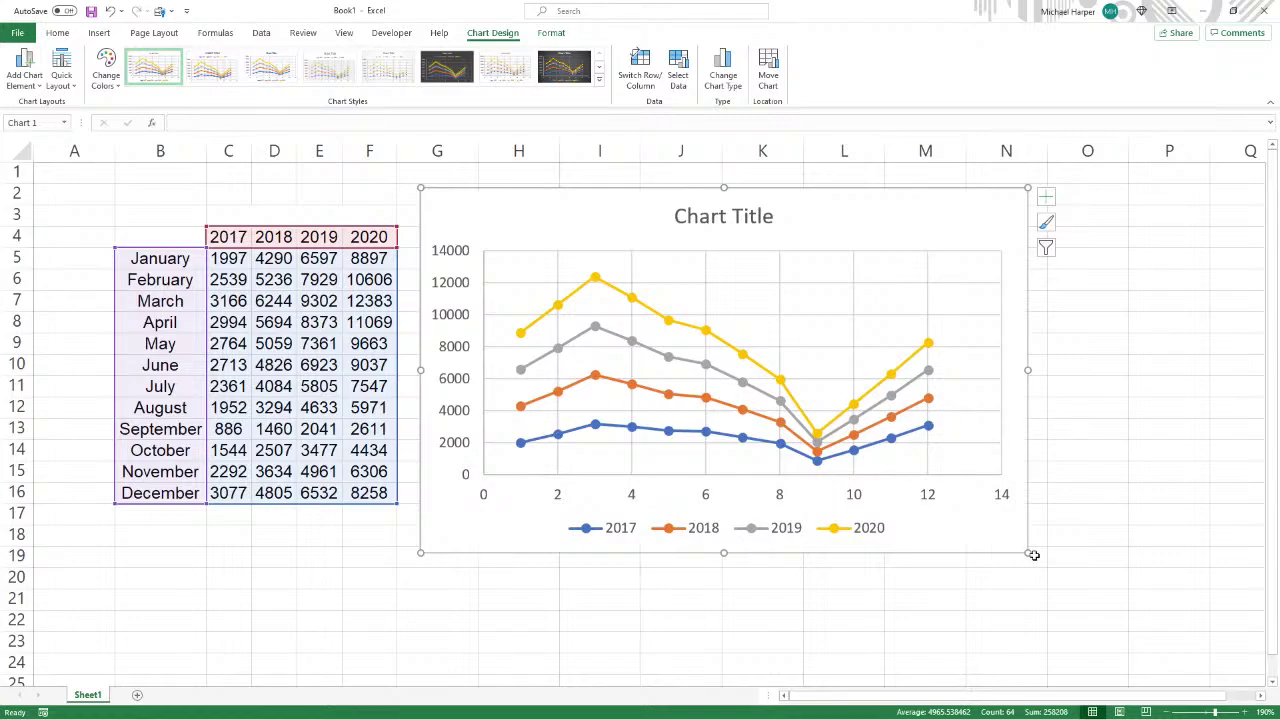
left_click_drag(1027, 552, 954, 492)
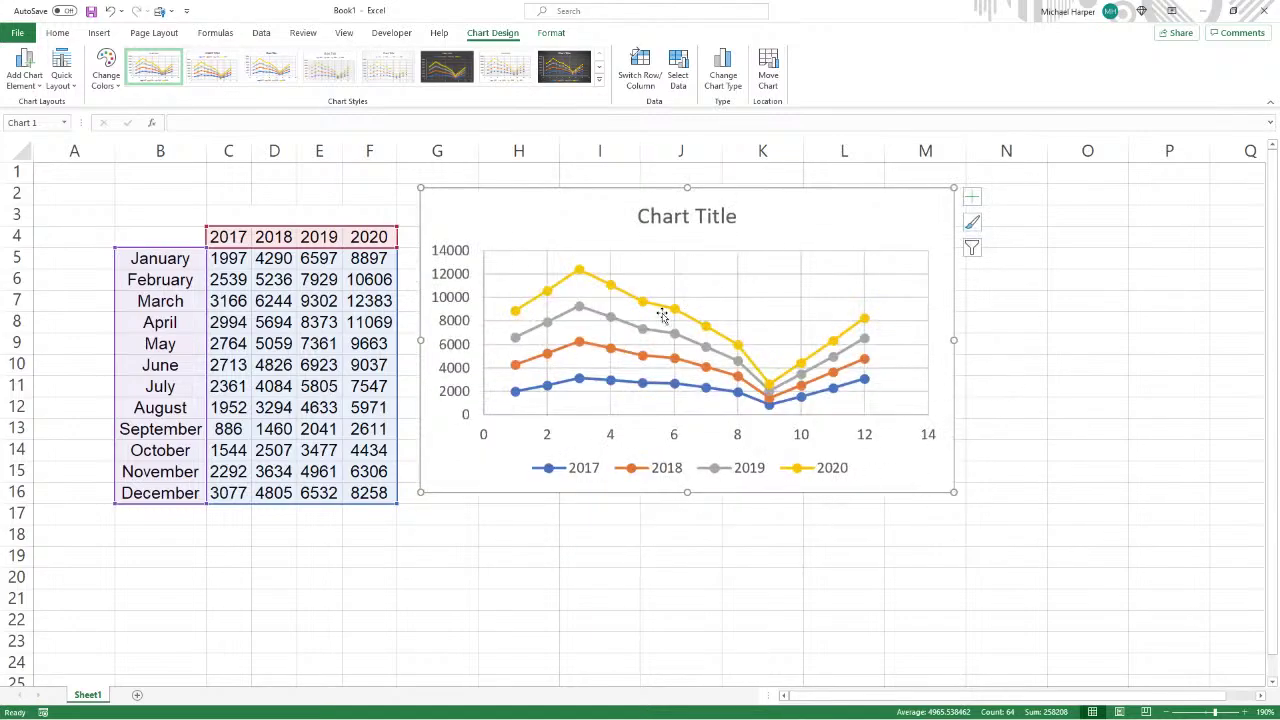
- Replace the chart's placeholder title with 'Stacked'
left_click(680, 216)
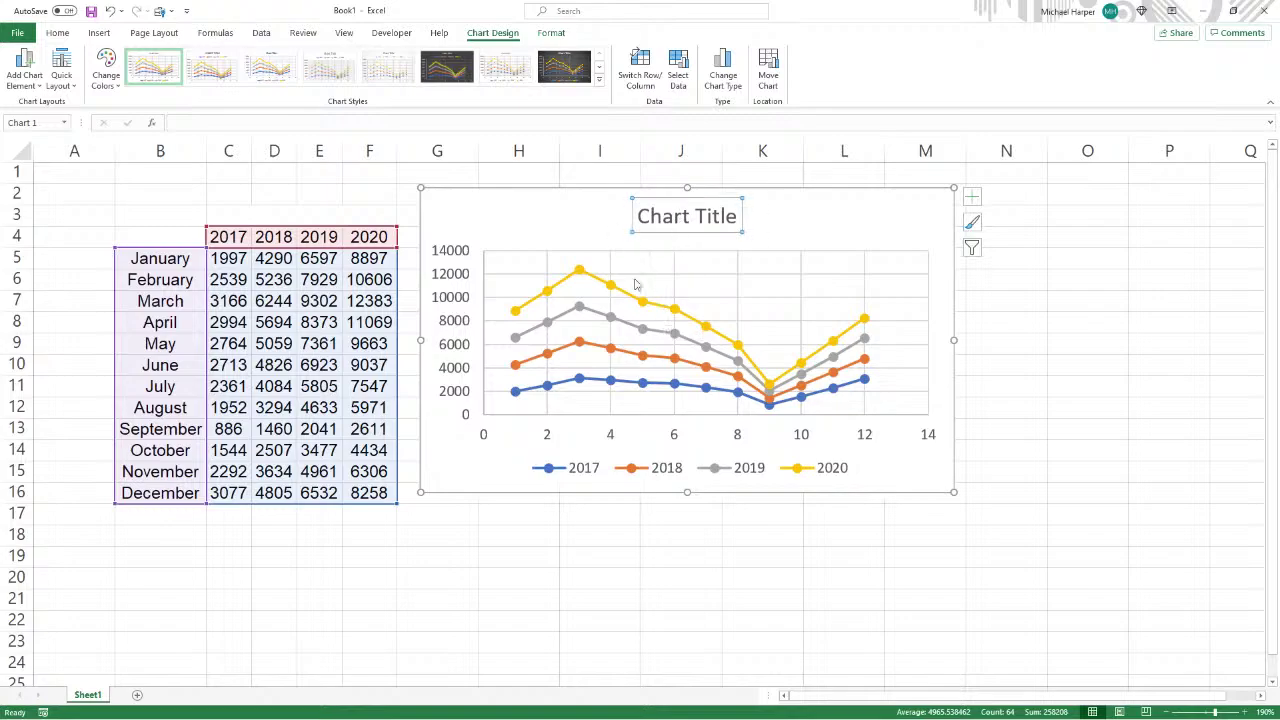
mouse_move(670, 316)
type("Stacked")
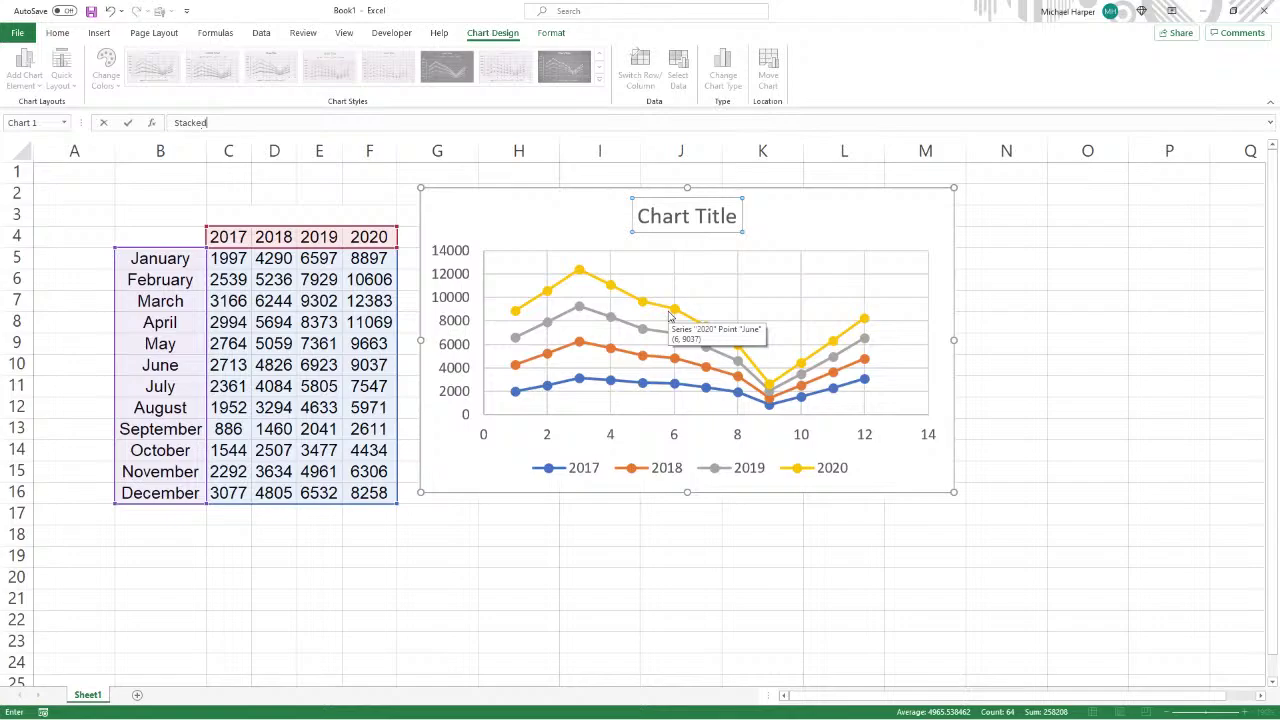
key("Return")
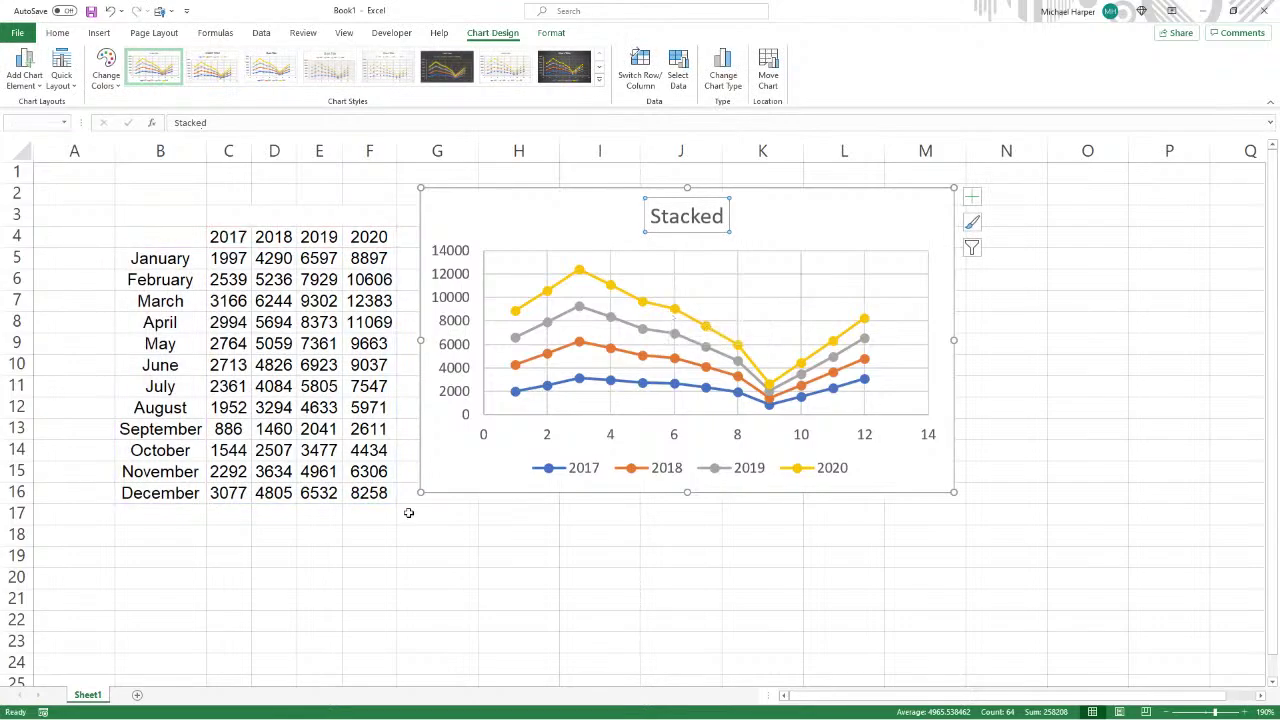
scroll(626, 487, "down", 1)
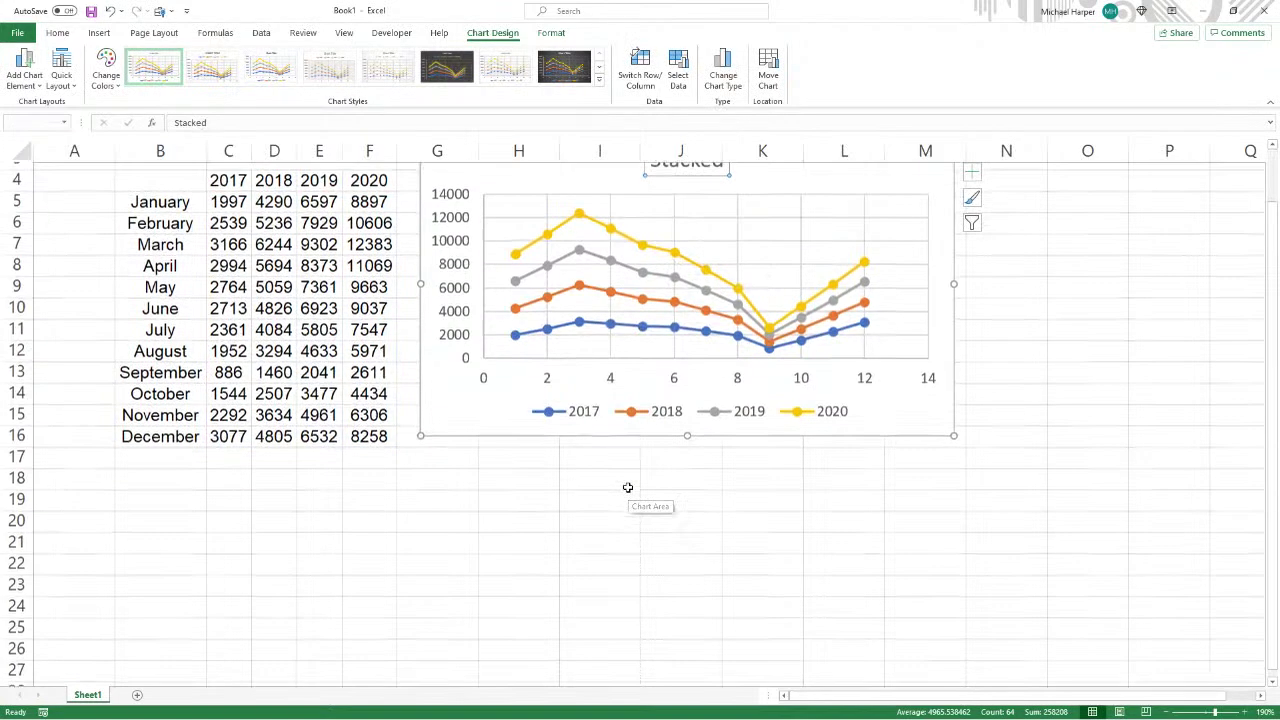
scroll(626, 487, "up", 1)
- Enter the formulas =B5 in B17 and =D5 in C17
left_click(146, 516)
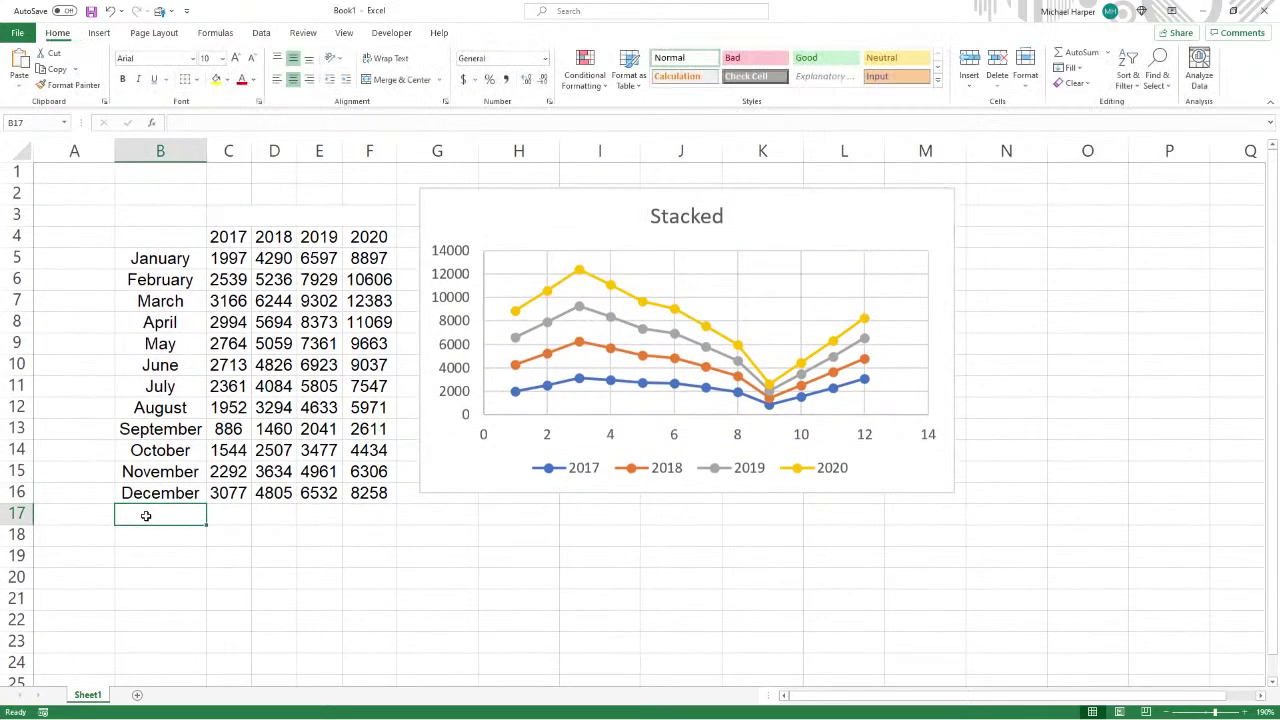
type("=")
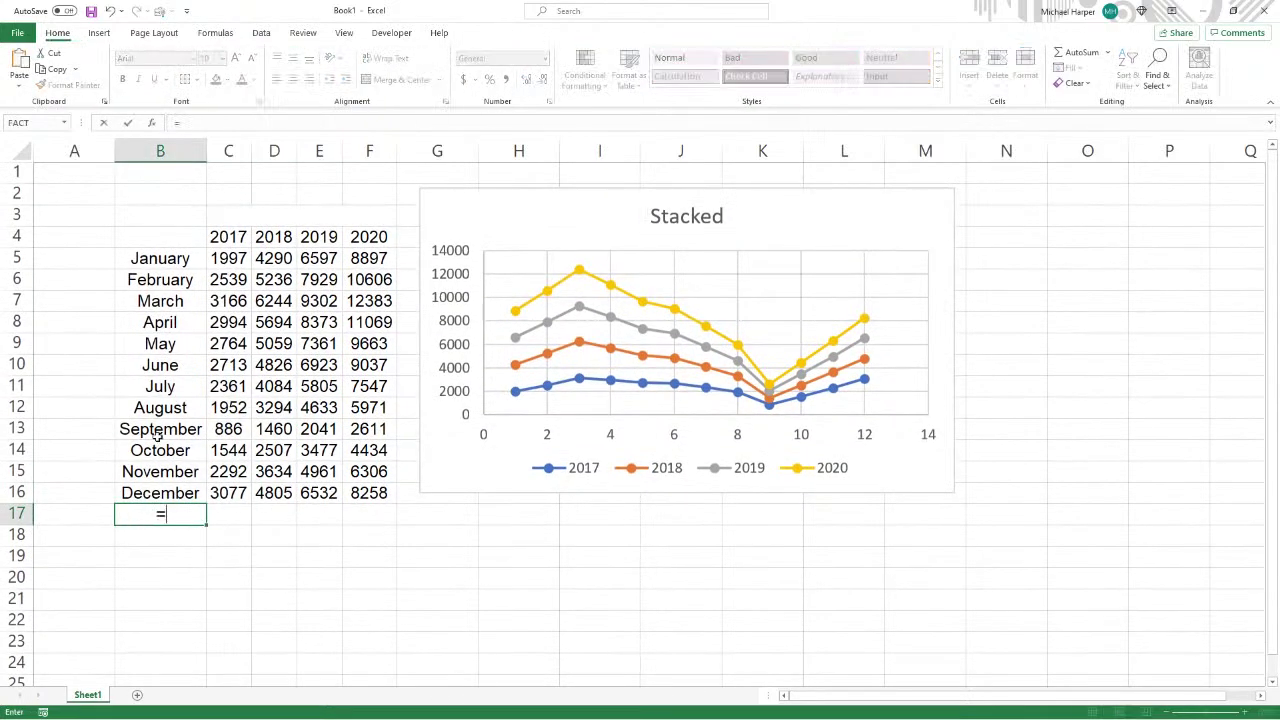
left_click(169, 258)
key("Return")
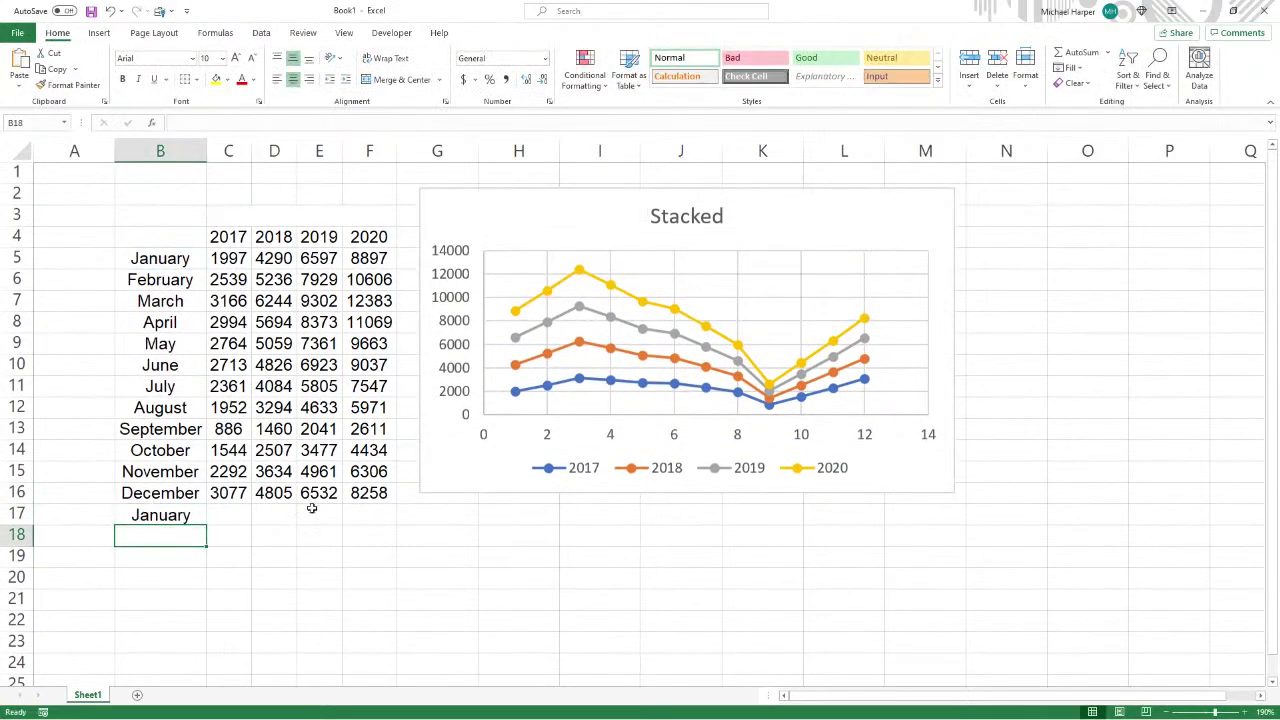
left_click(226, 517)
type("=")
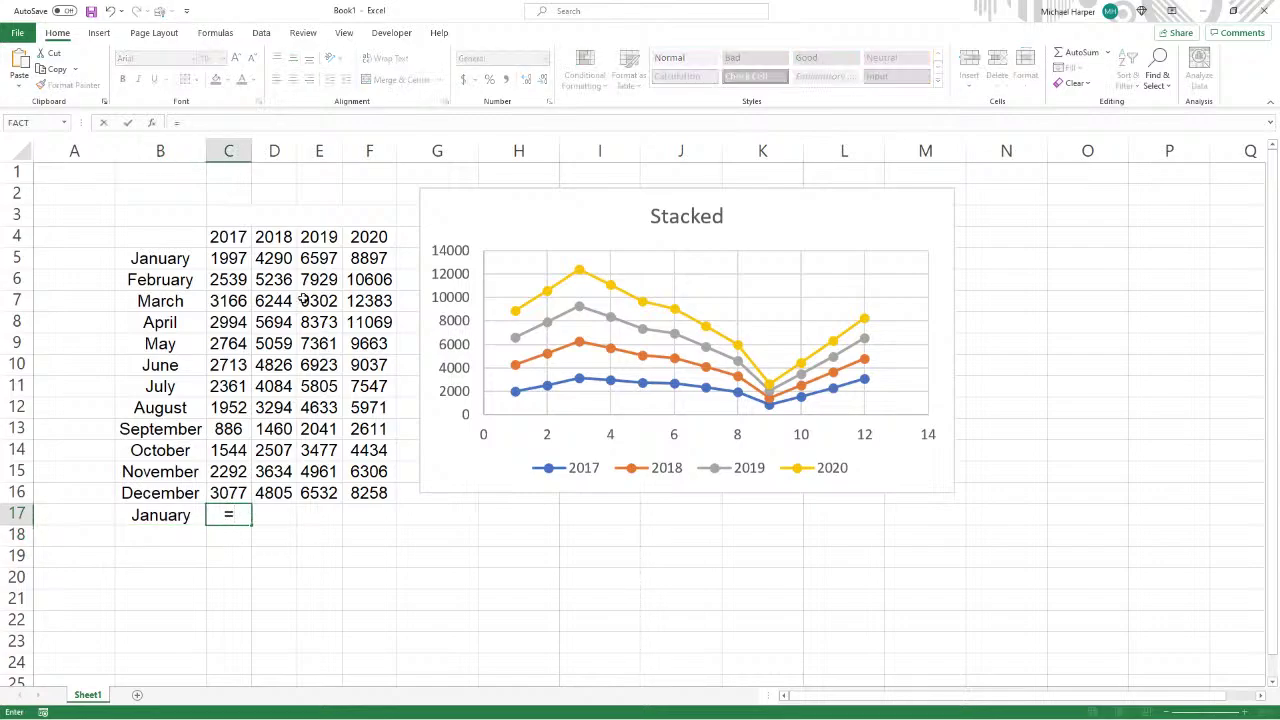
left_click(275, 258)
key("Return")
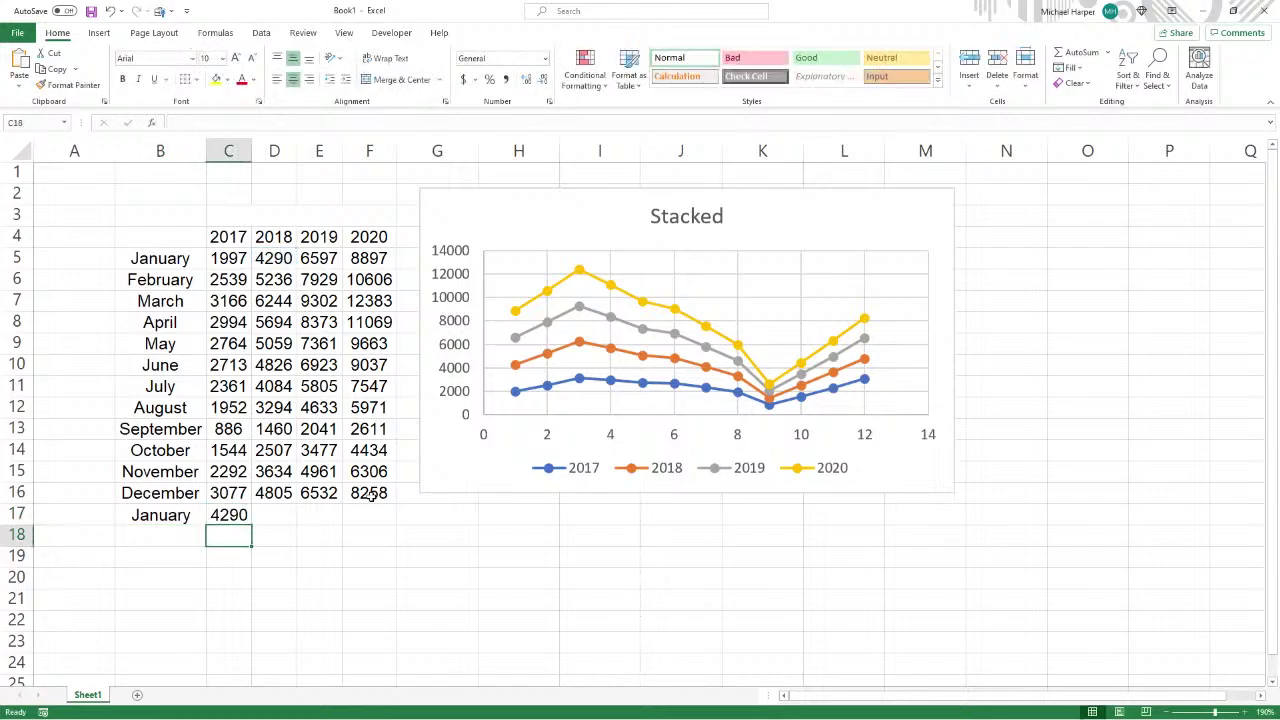
- Fill the C17 formula right to E17, then fill B17:E17 down to row 71
left_click(237, 520)
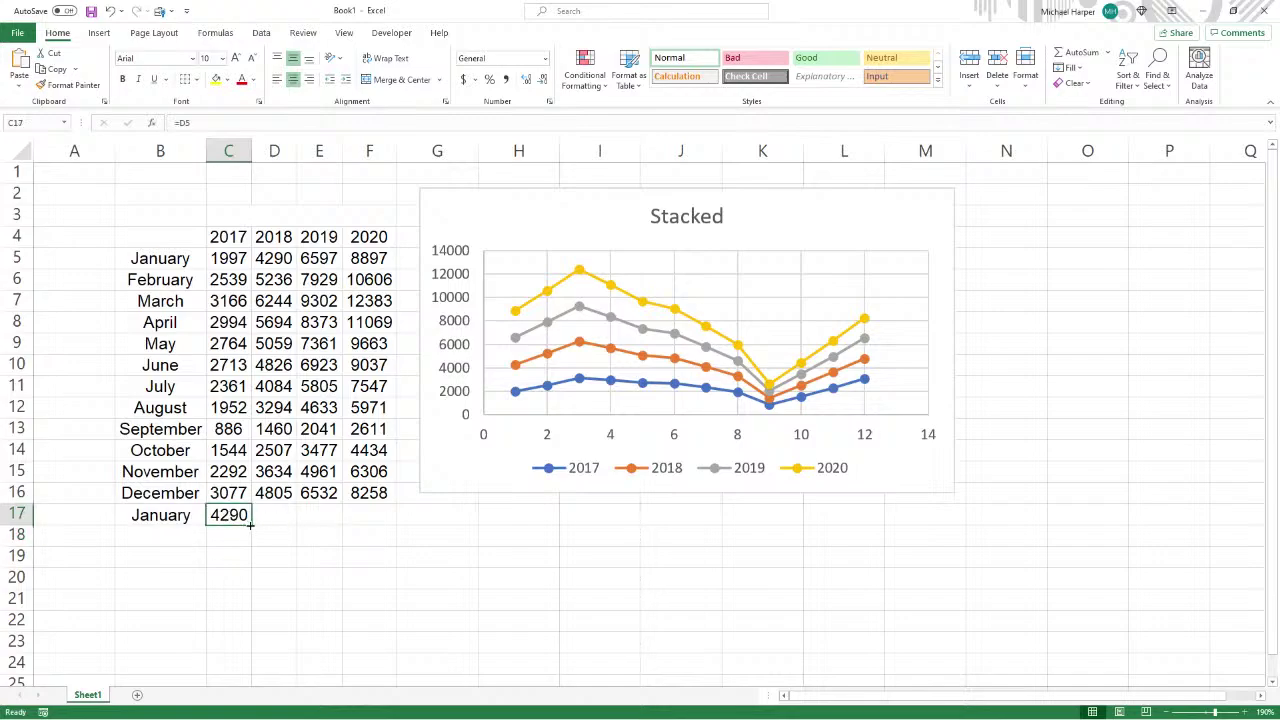
left_click_drag(250, 524, 341, 523)
scroll(440, 569, "down", 3)
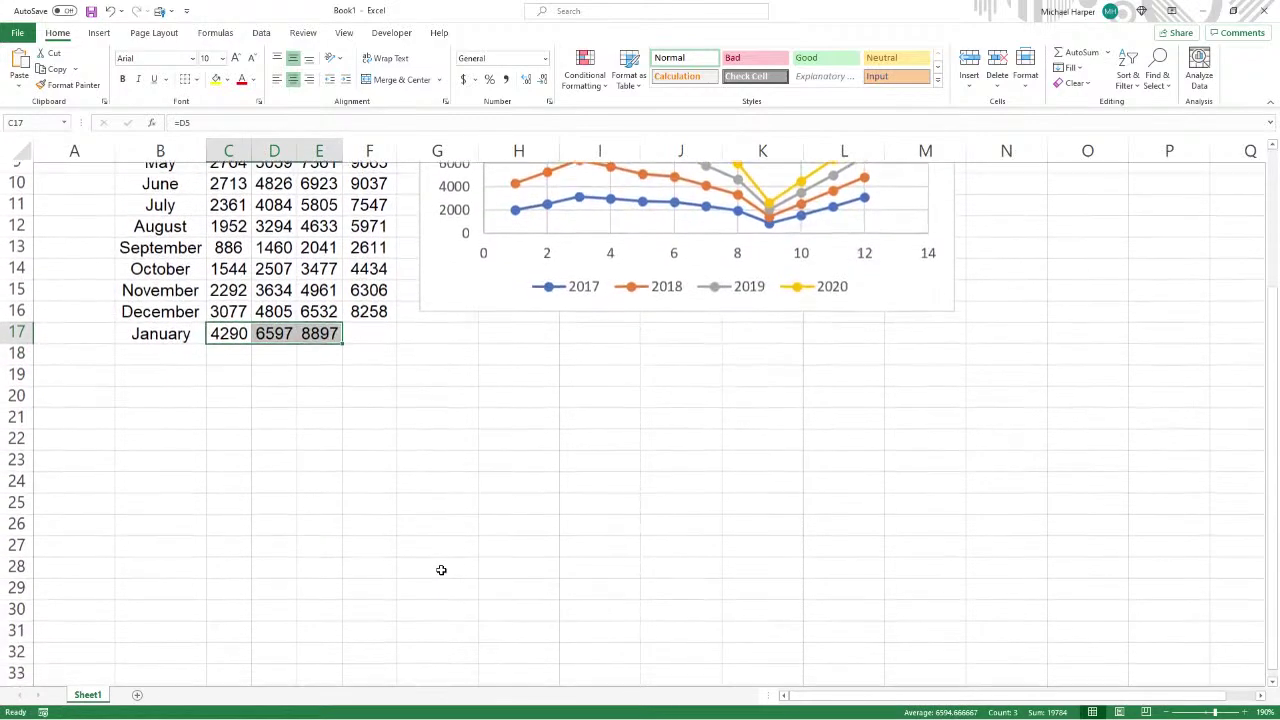
scroll(346, 529, "up", 3)
scroll(369, 463, "down", 3)
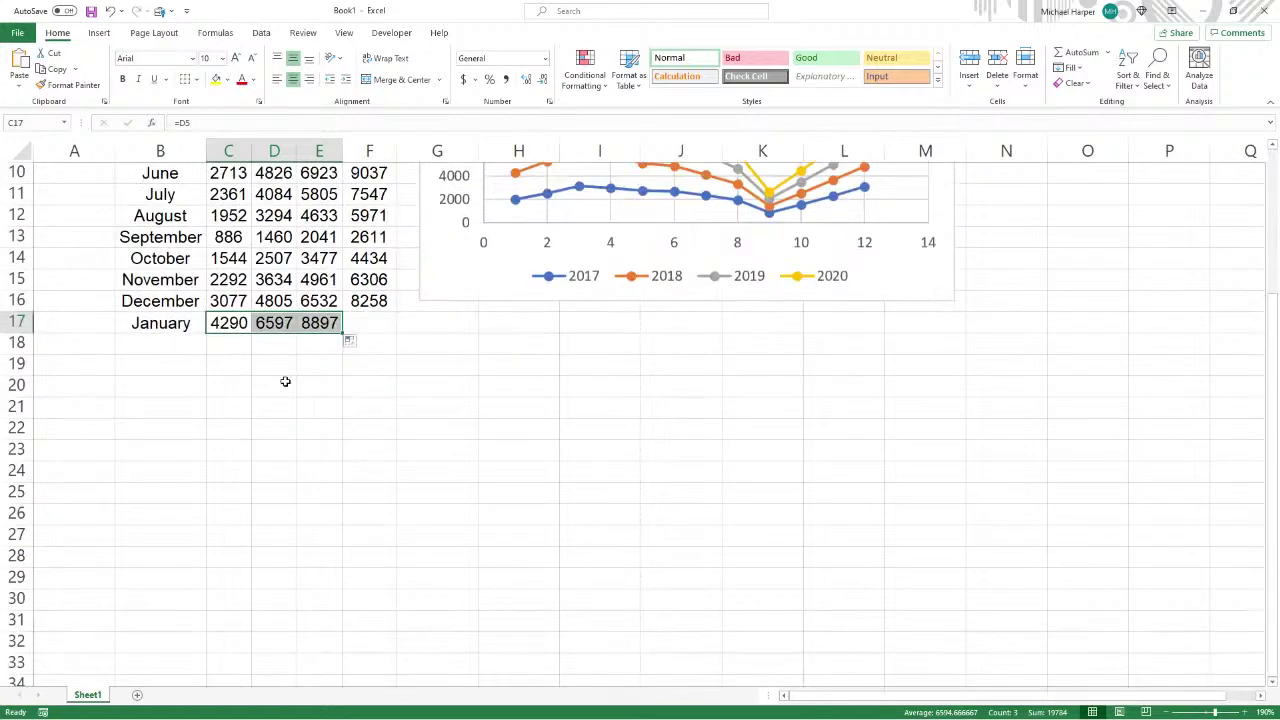
left_click_drag(187, 325, 337, 323)
scroll(380, 369, "down", 2)
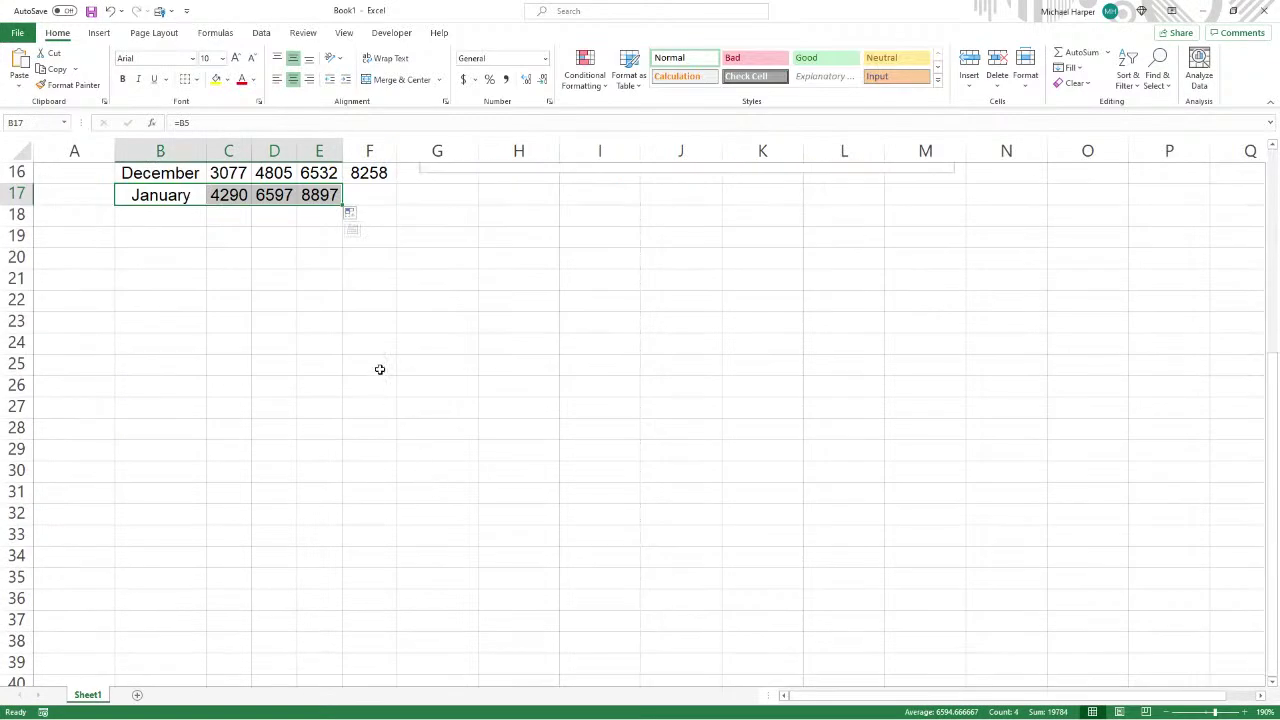
scroll(361, 321, "up", 1)
left_click_drag(341, 269, 395, 702)
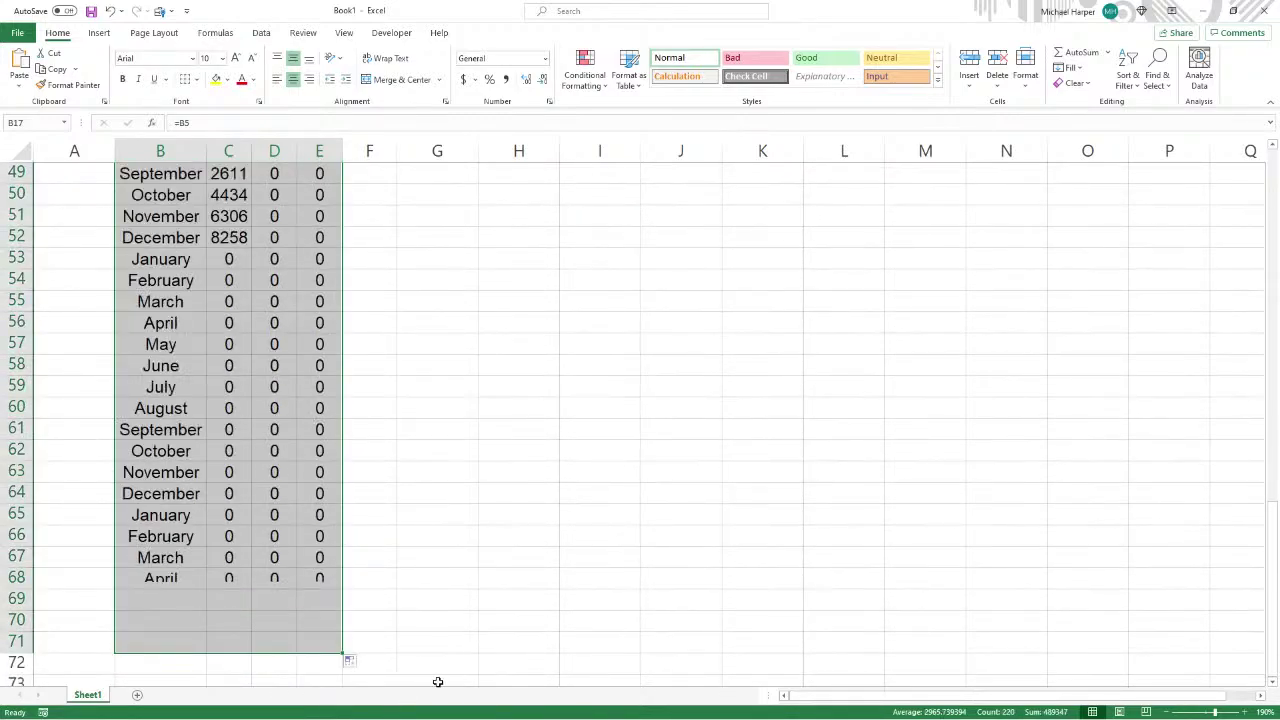
- Clear the surplus rows B53:F71
left_click_drag(160, 263, 362, 643)
key("Delete")
scroll(371, 615, "up", 12)
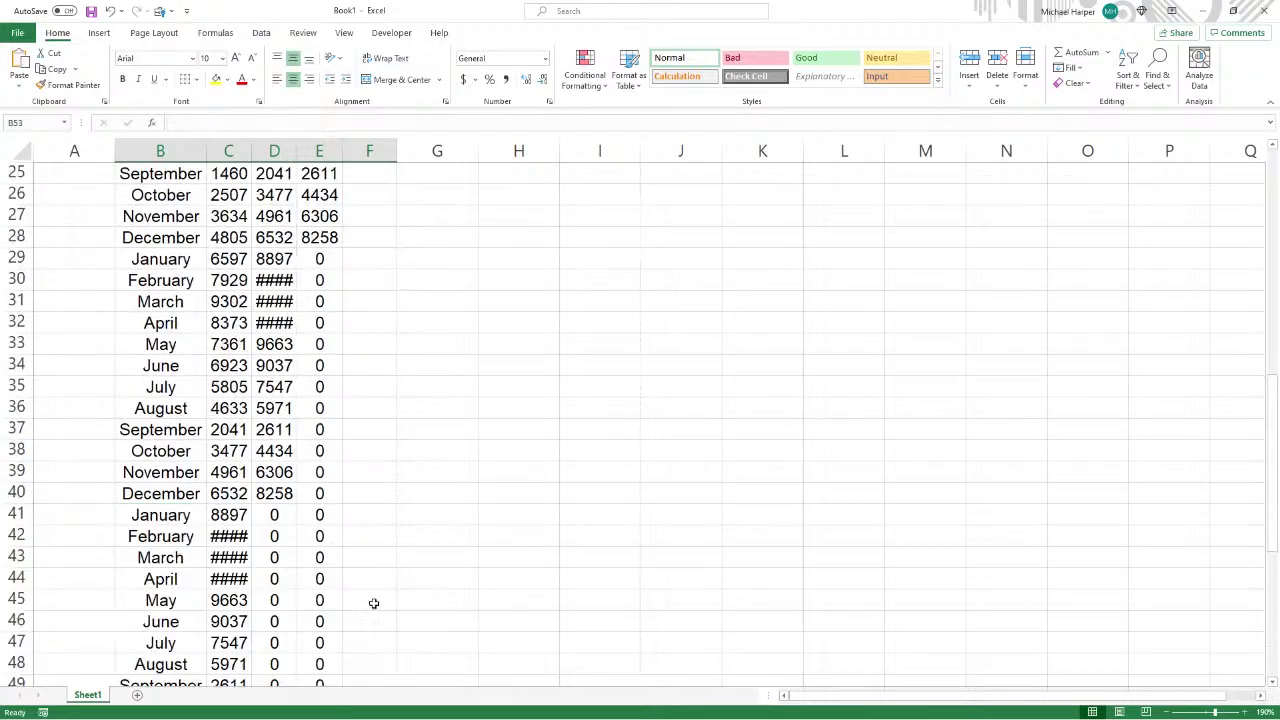
scroll(367, 577, "up", 4)
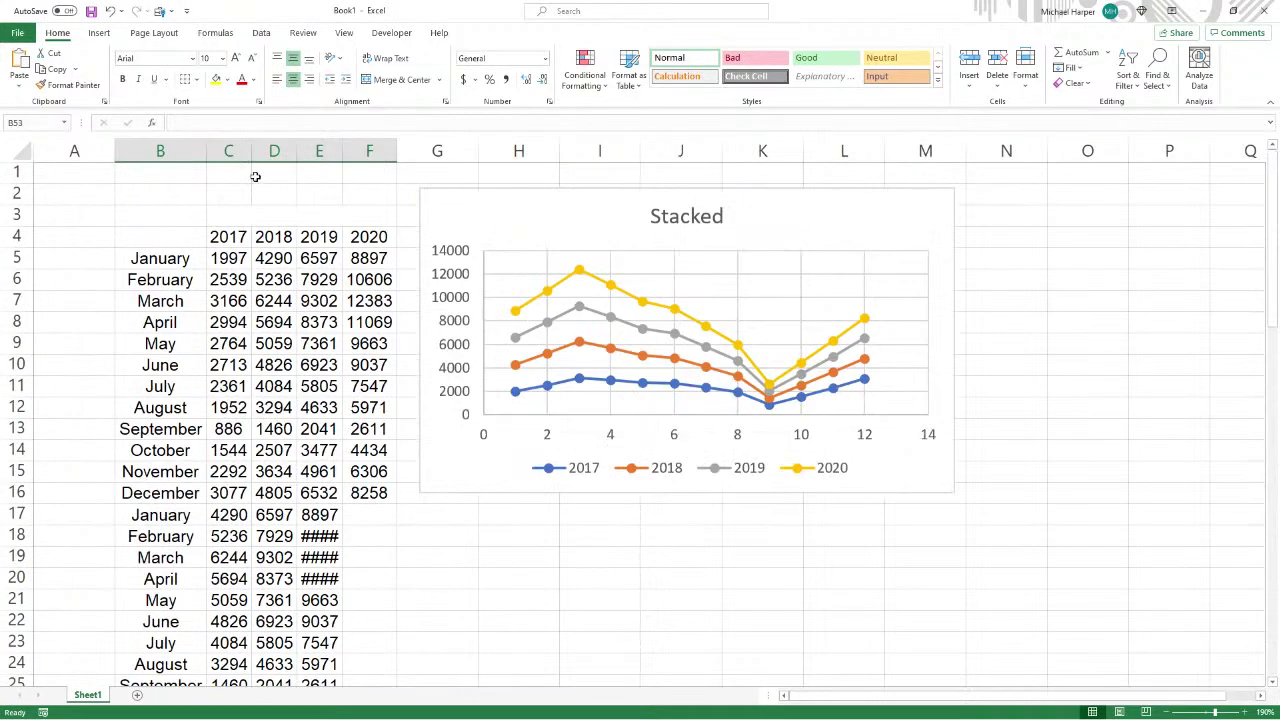
- Select the 48 month labels and values from B5 down to C52
left_click_drag(238, 150, 397, 150)
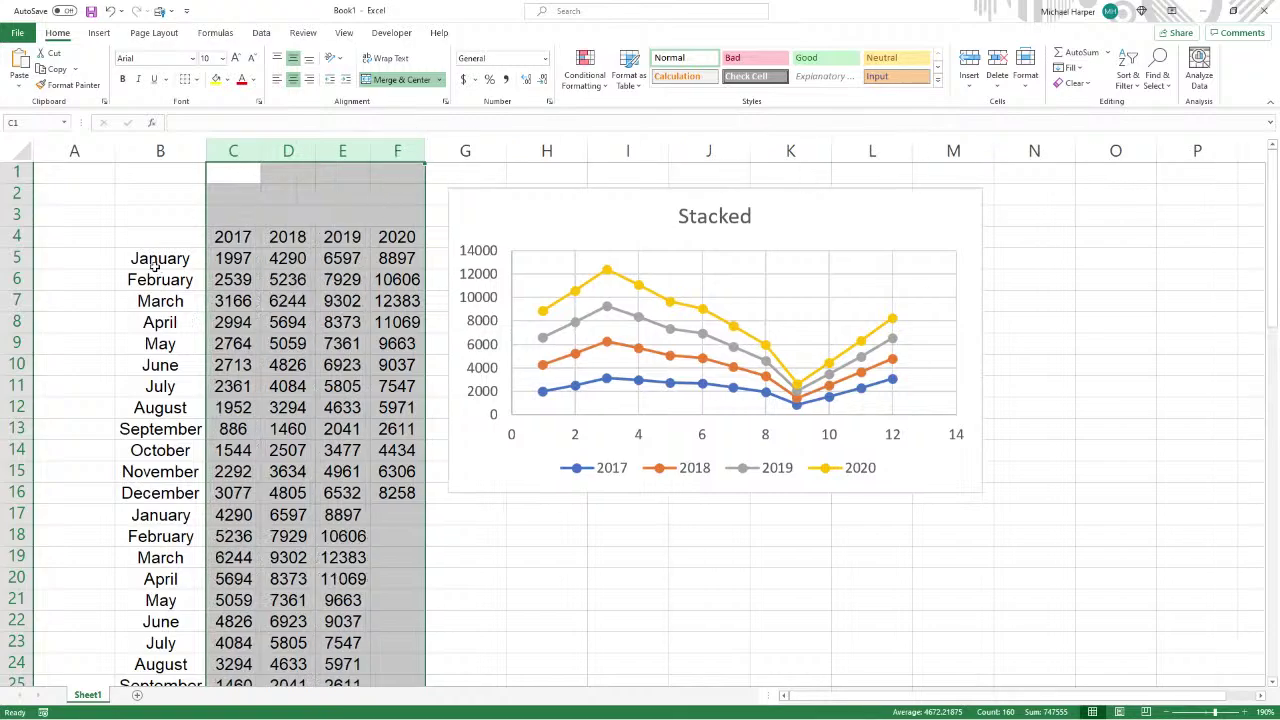
left_click_drag(155, 262, 210, 262)
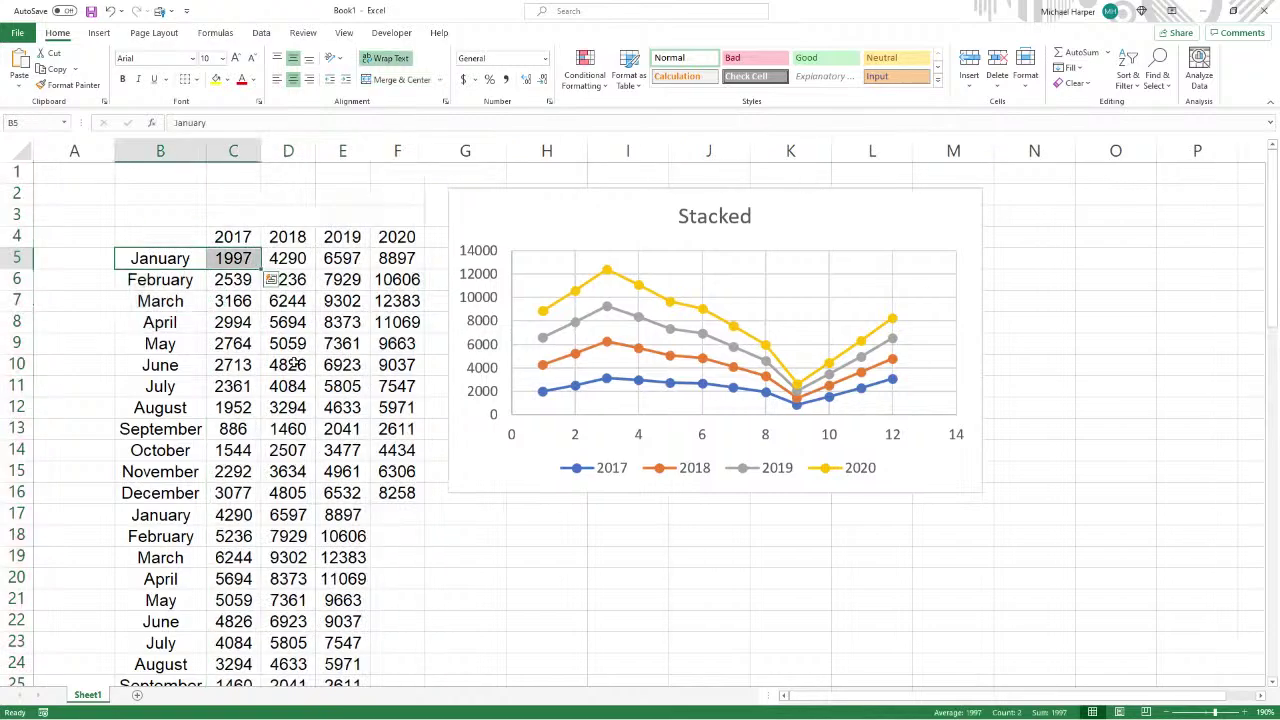
key("ctrl+shift+Down")
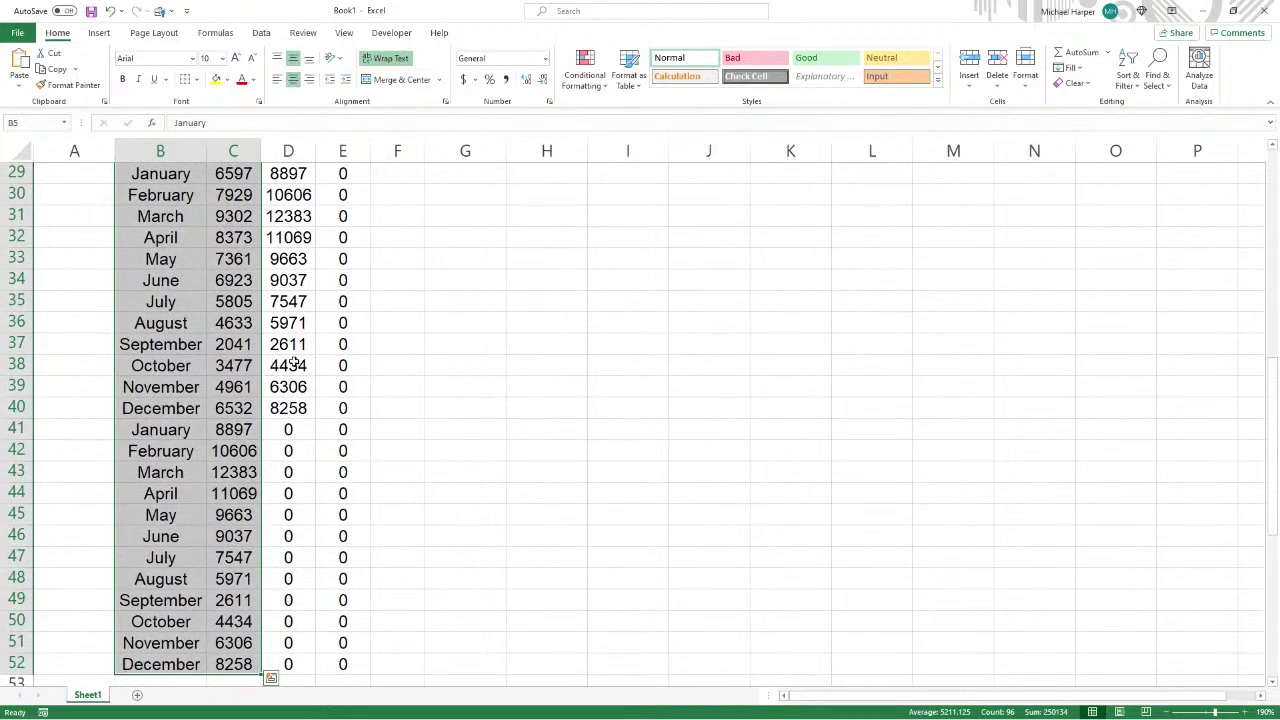
- Insert a scatter chart with straight lines and markers, move it up over the Stacked chart, and shrink it
left_click(99, 32)
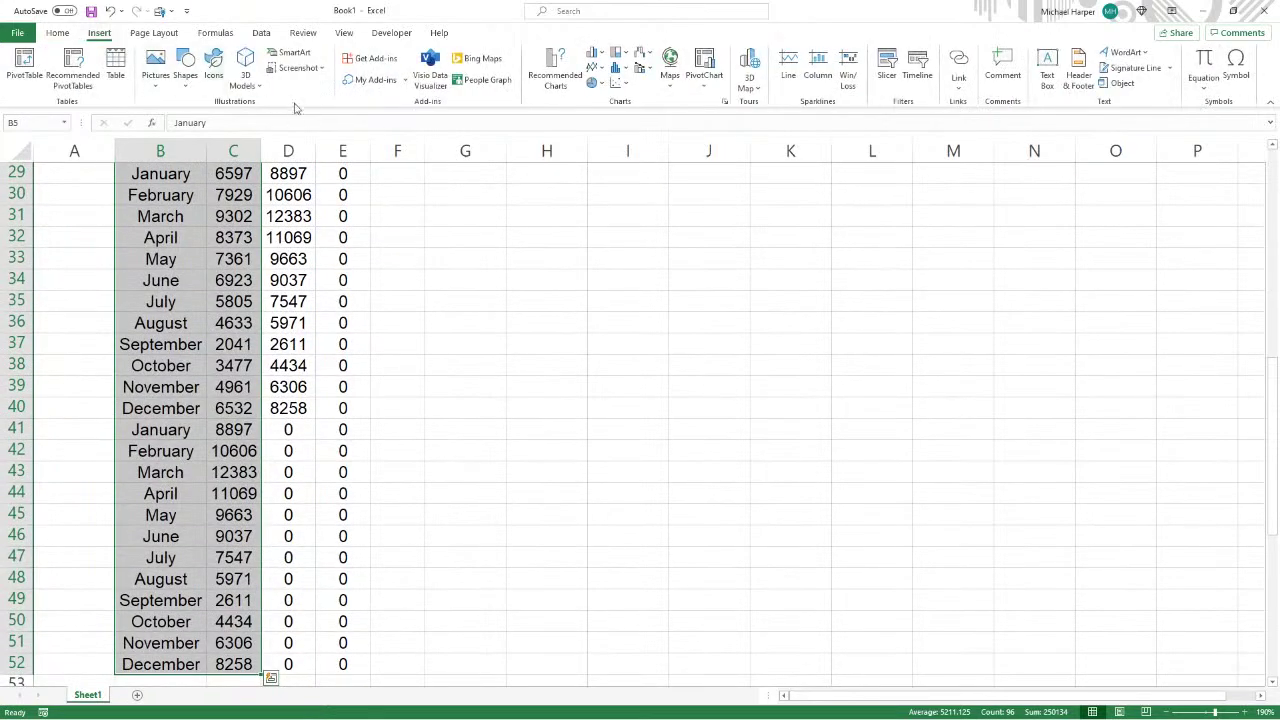
left_click(617, 84)
left_click(630, 170)
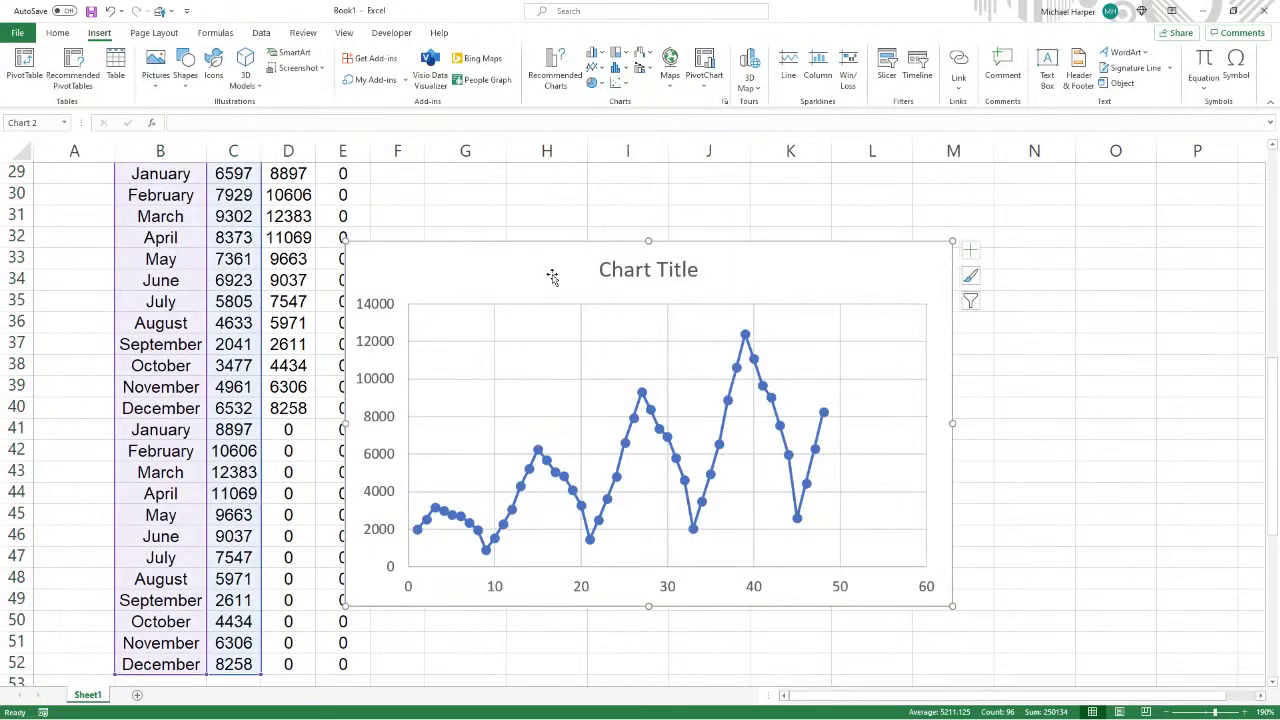
left_click_drag(552, 277, 625, 236)
scroll(625, 236, "up", 3)
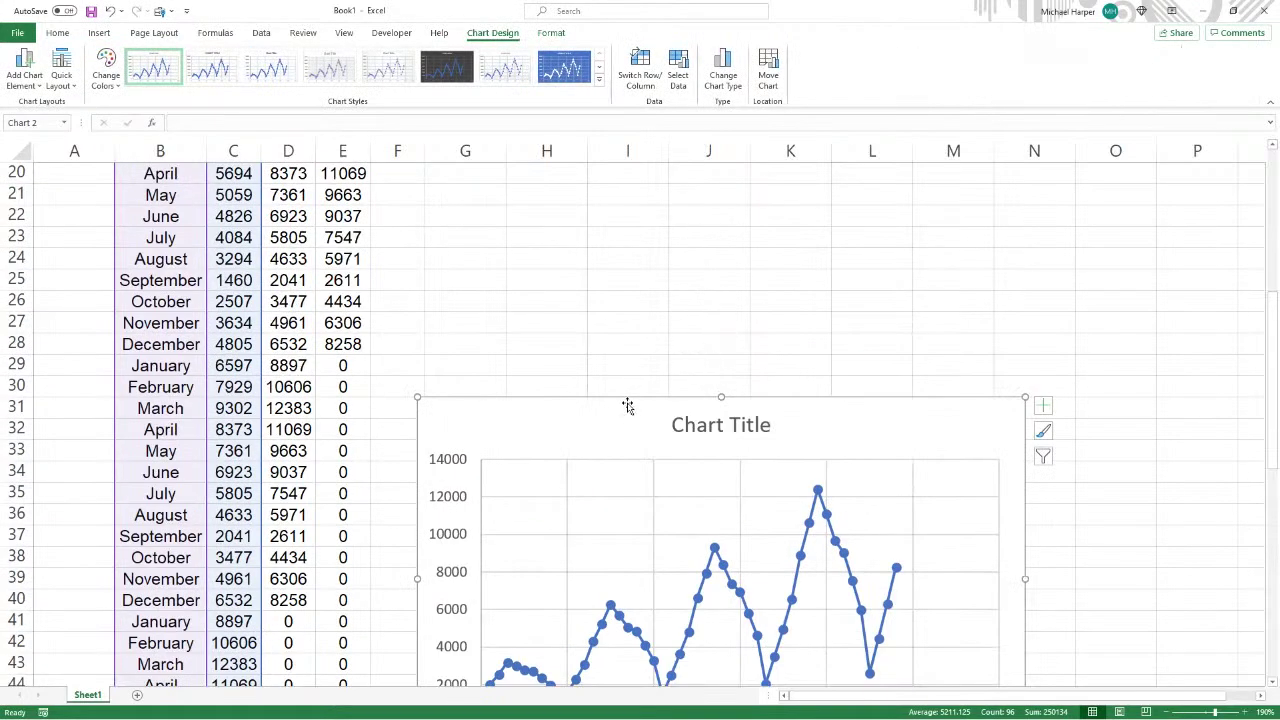
left_click_drag(627, 405, 654, 220)
scroll(760, 277, "up", 5)
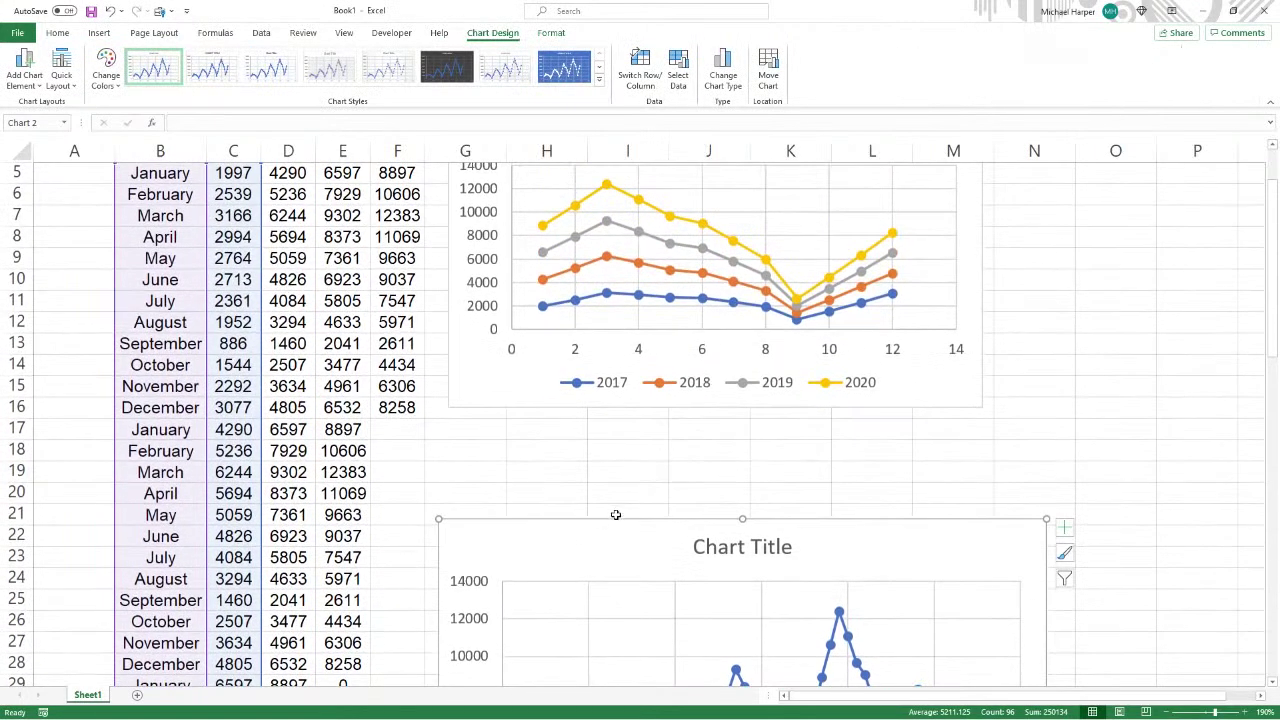
left_click_drag(616, 514, 714, 449)
scroll(760, 450, "up", 2)
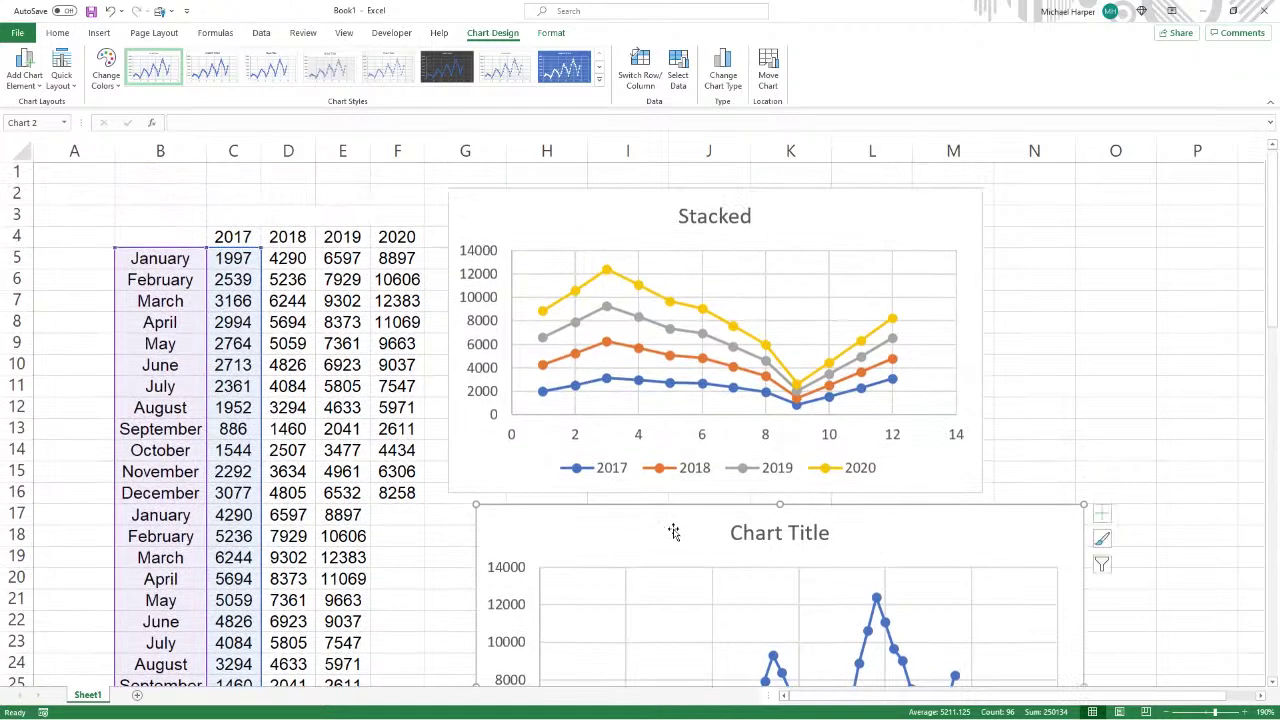
left_click_drag(634, 511, 757, 193)
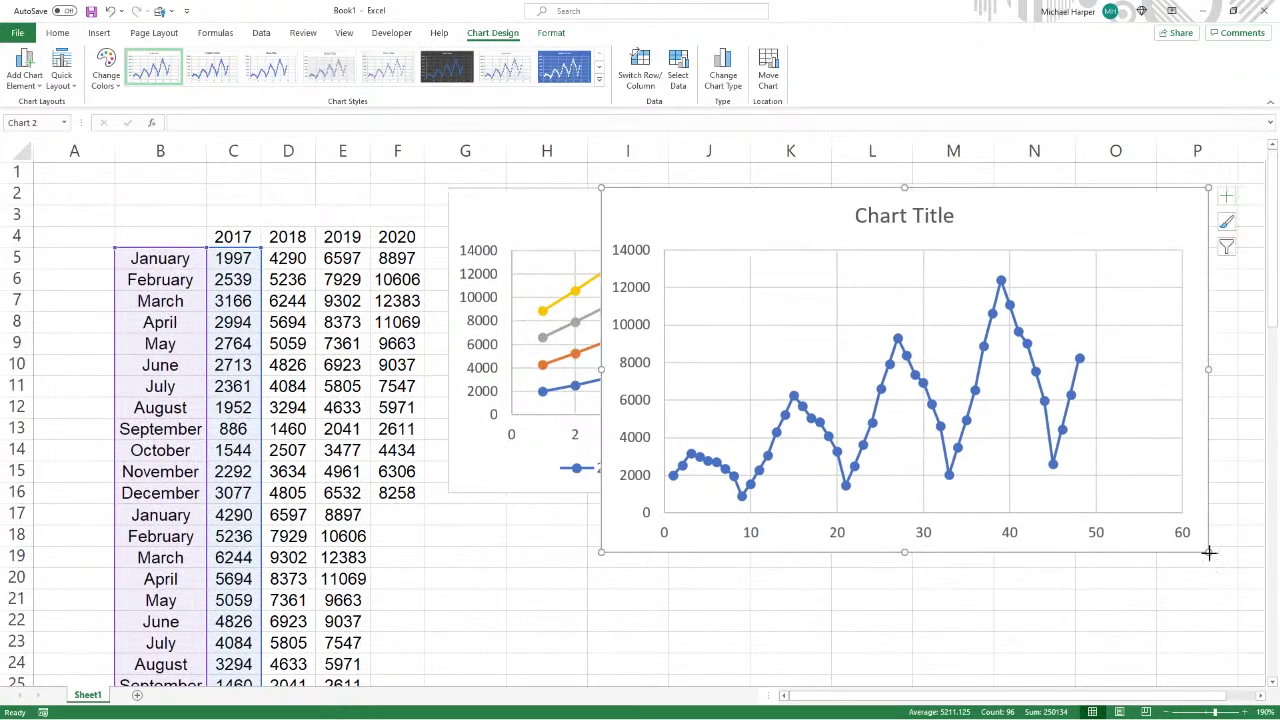
left_click_drag(1208, 552, 1106, 496)
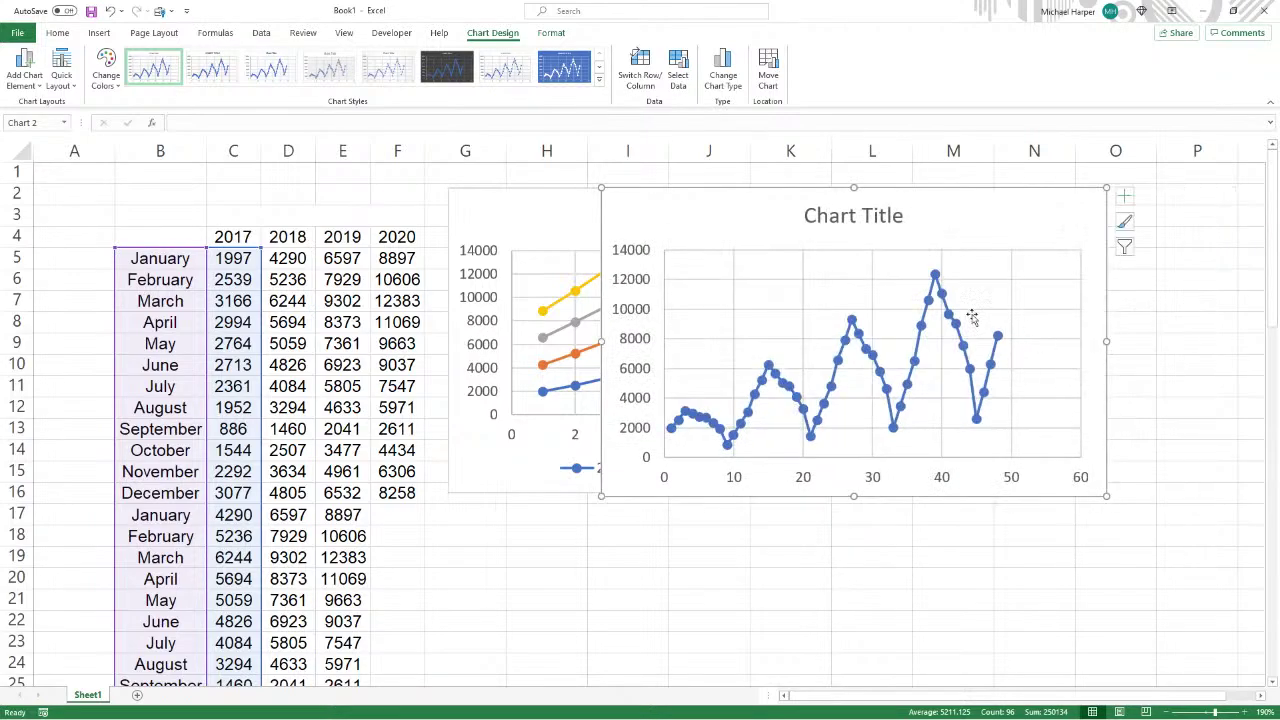
- Title the new chart 'Time Series'
left_click(834, 216)
type("L")
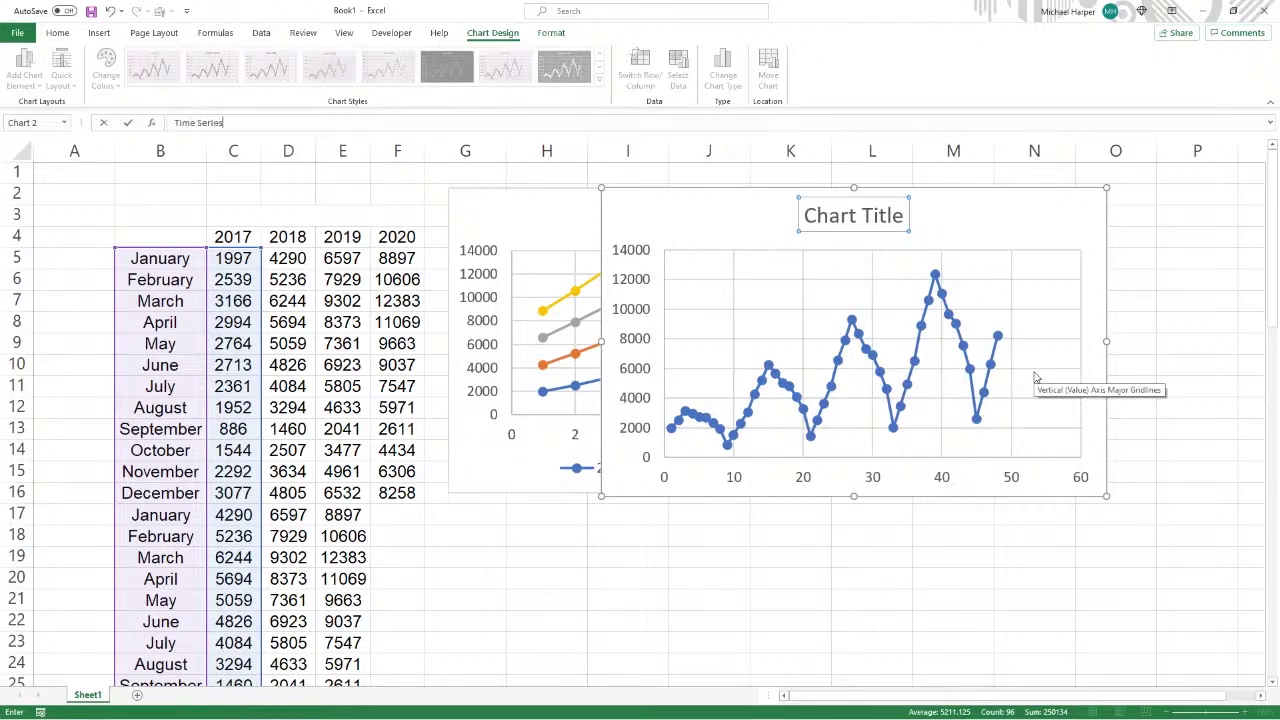
key("Return")
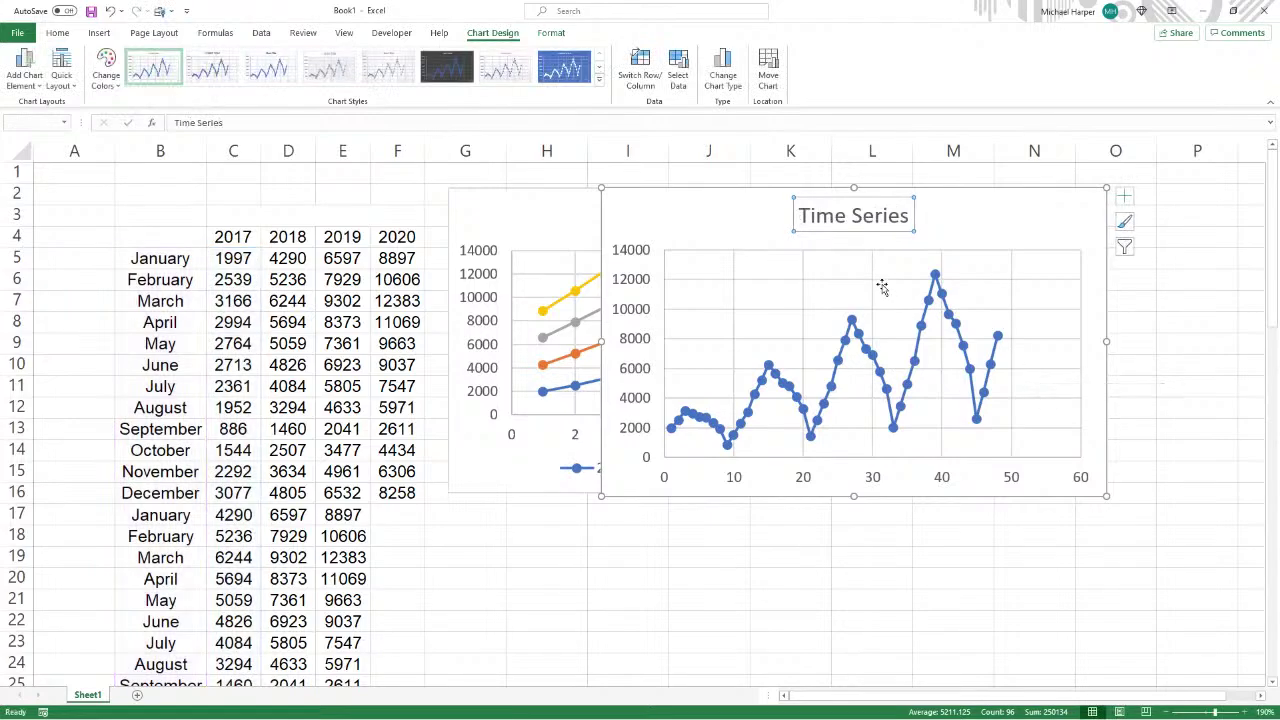
- Place the Time Series chart to the right of the Stacked chart and shrink it slightly
left_click_drag(646, 189, 1039, 190)
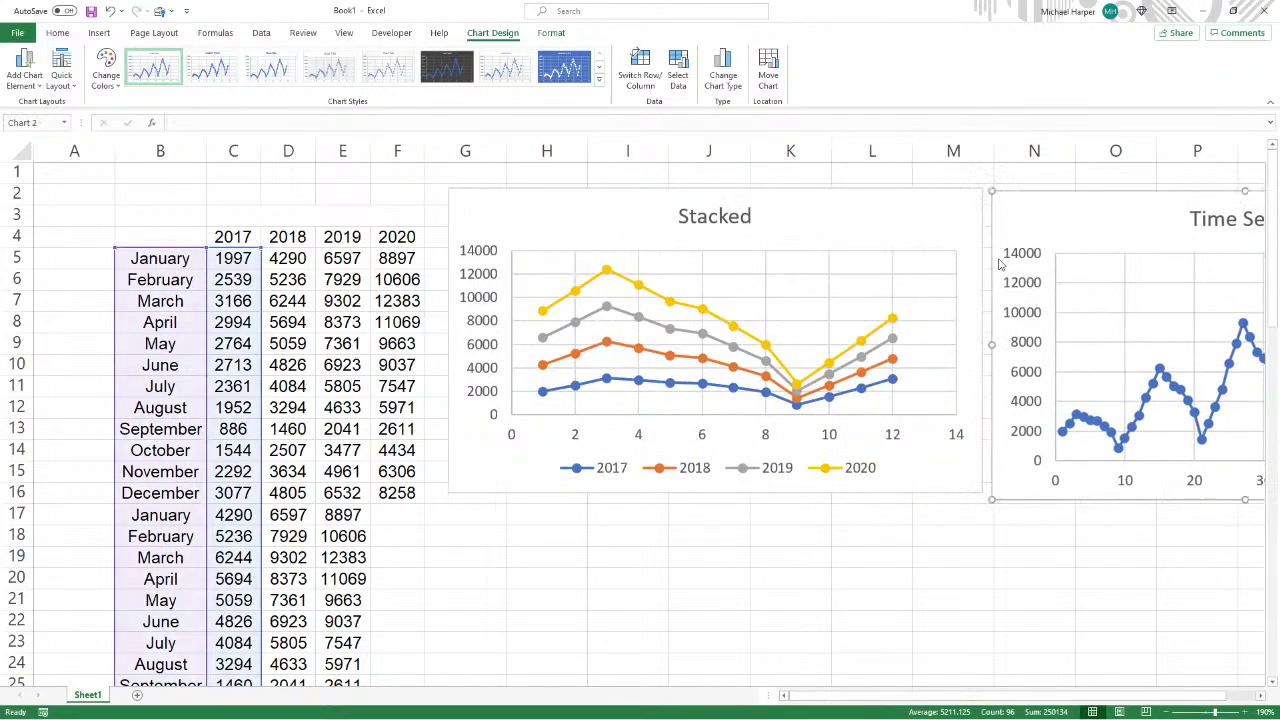
left_click_drag(946, 698, 1000, 698)
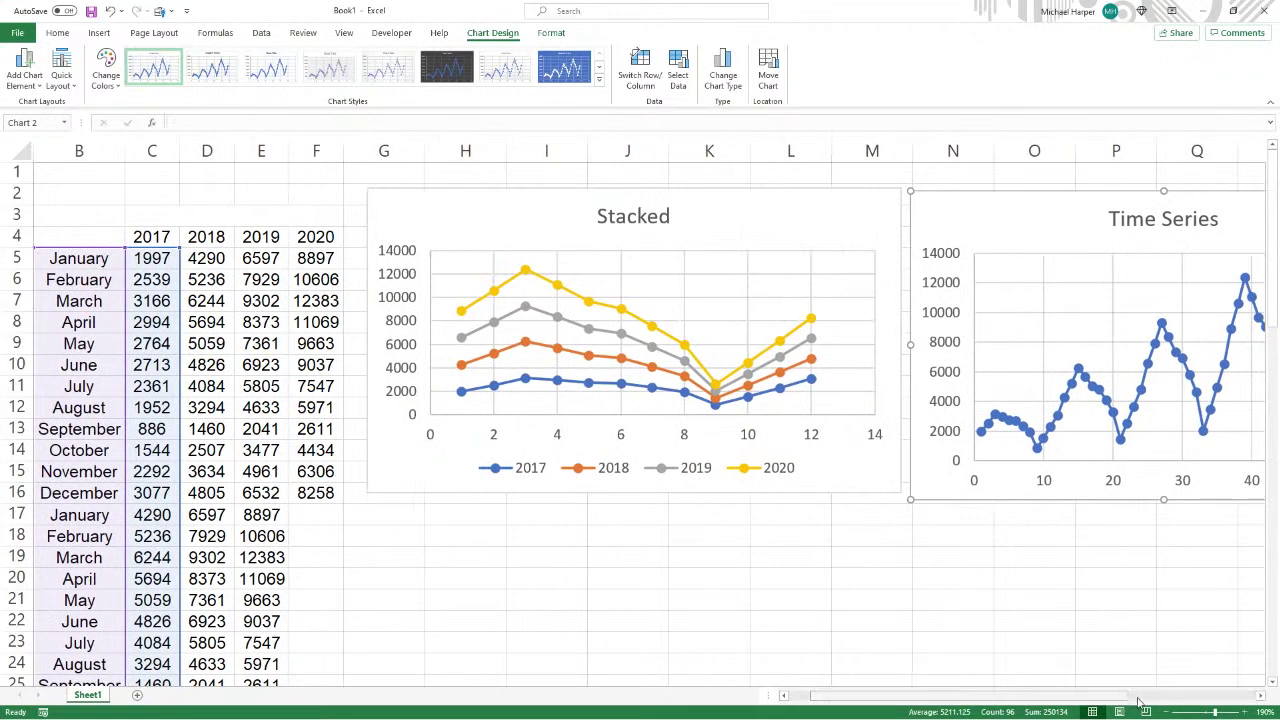
scroll(1250, 678, "right", 5)
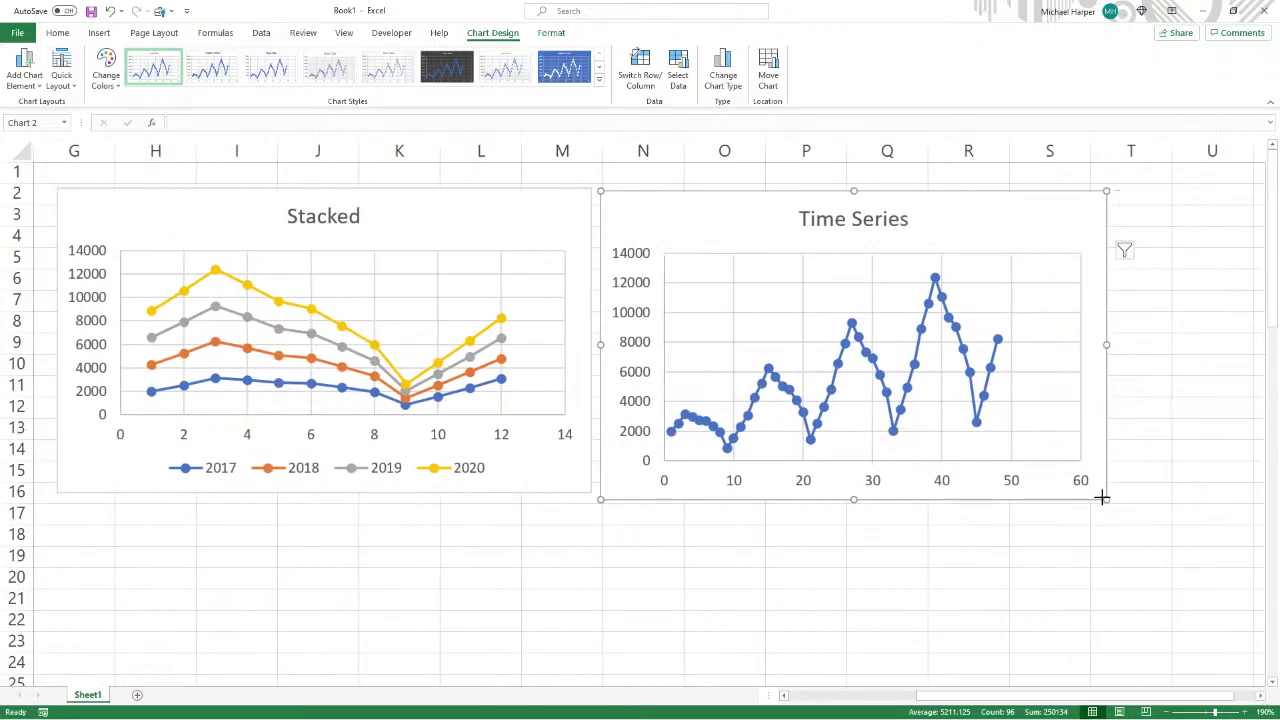
left_click_drag(1106, 498, 1093, 492)
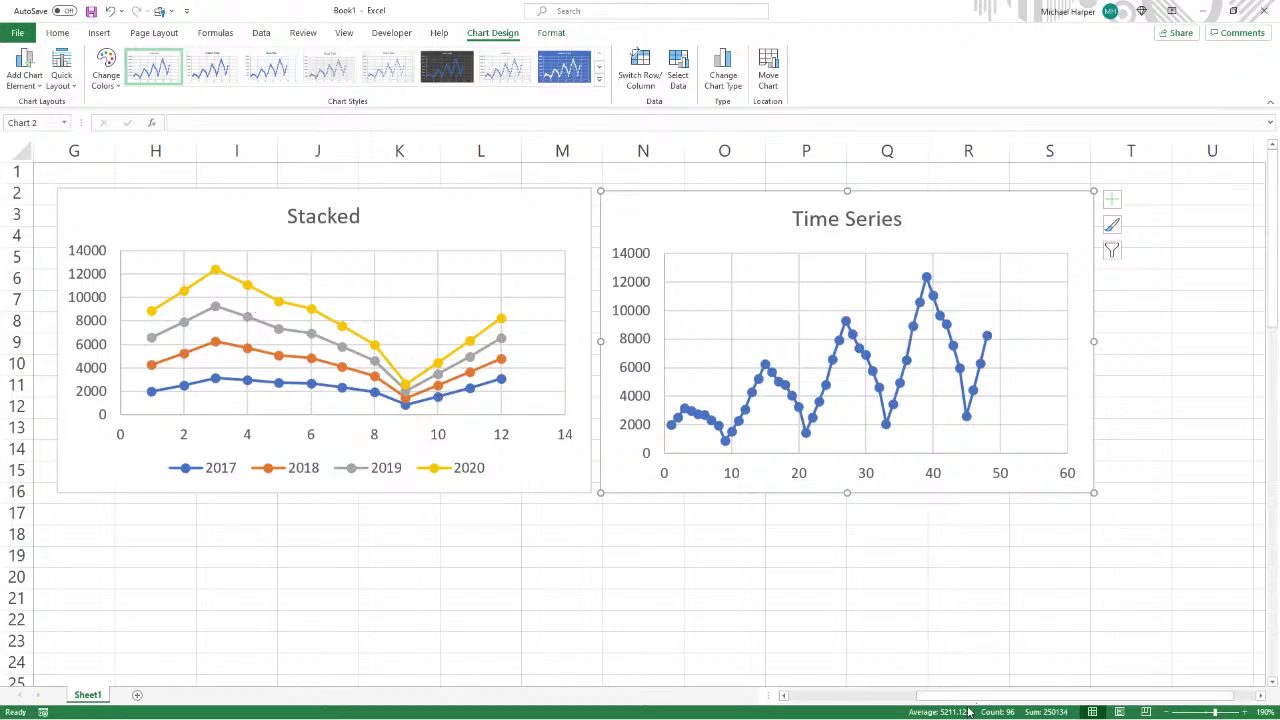
left_click_drag(960, 696, 802, 694)
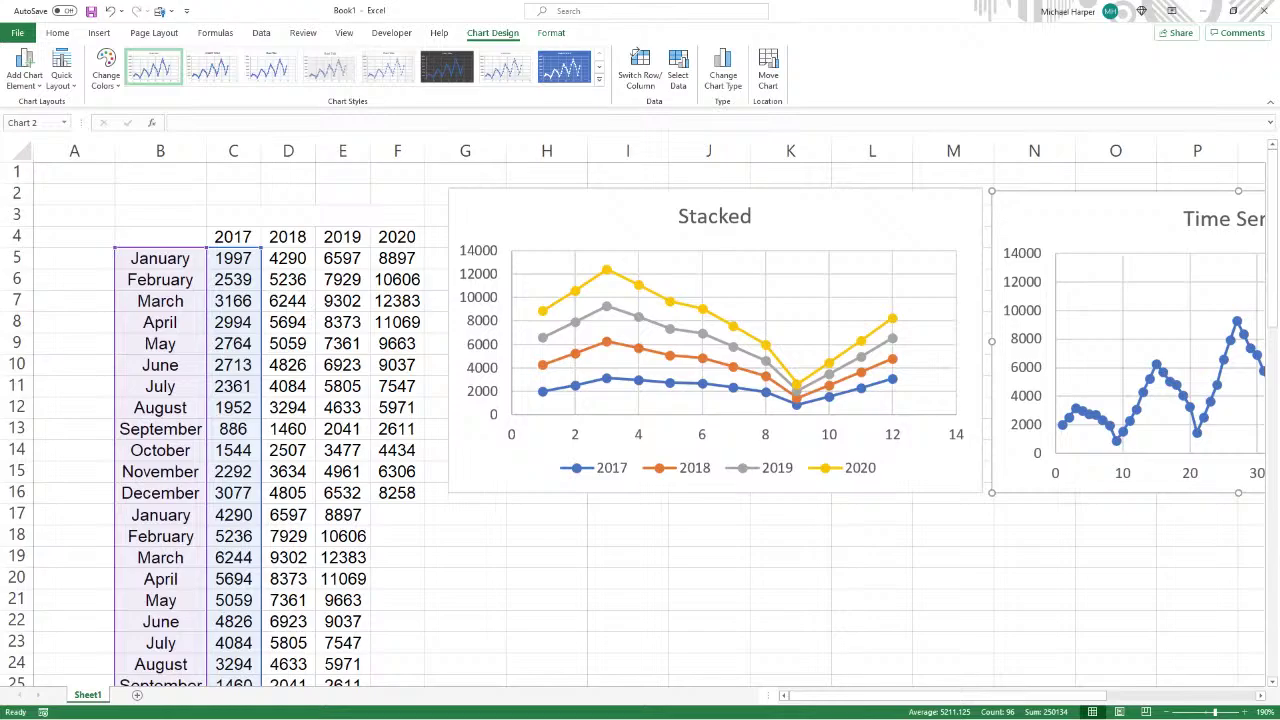
- Switch to the Word memo and bold and underline 'response memo'
key("alt+Tab")
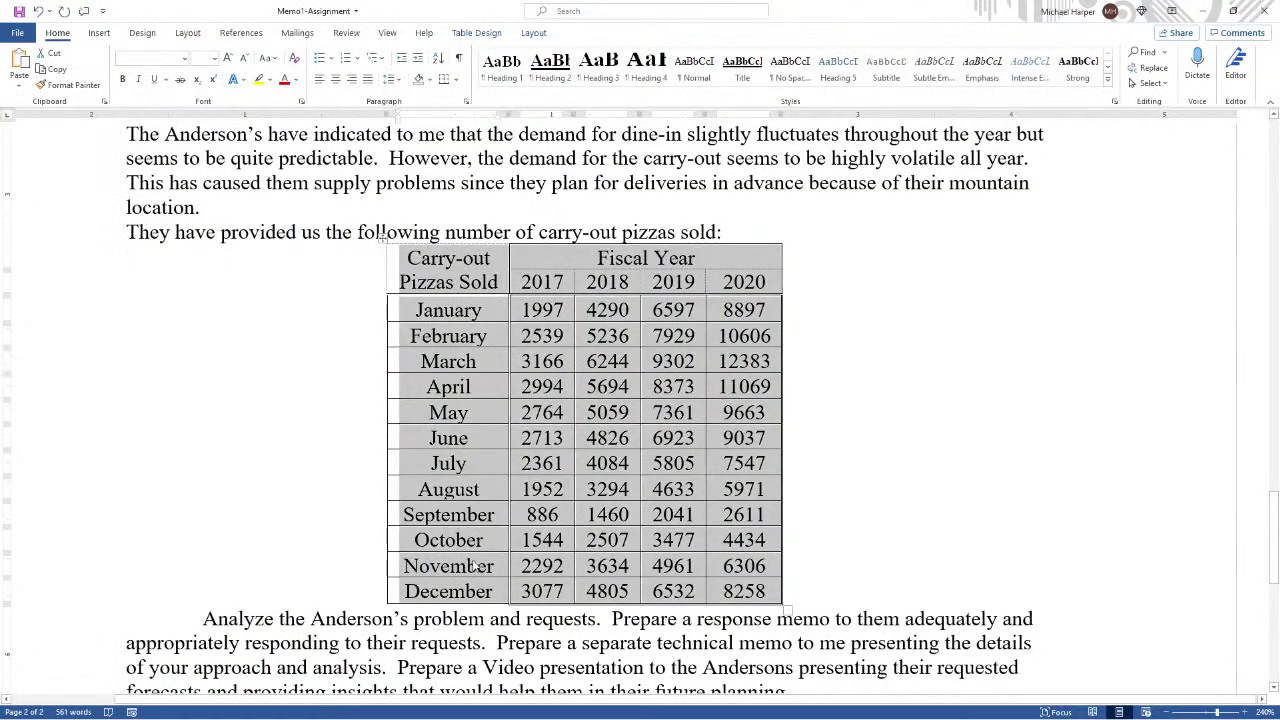
scroll(470, 567, "up", 10)
scroll(468, 563, "down", 1)
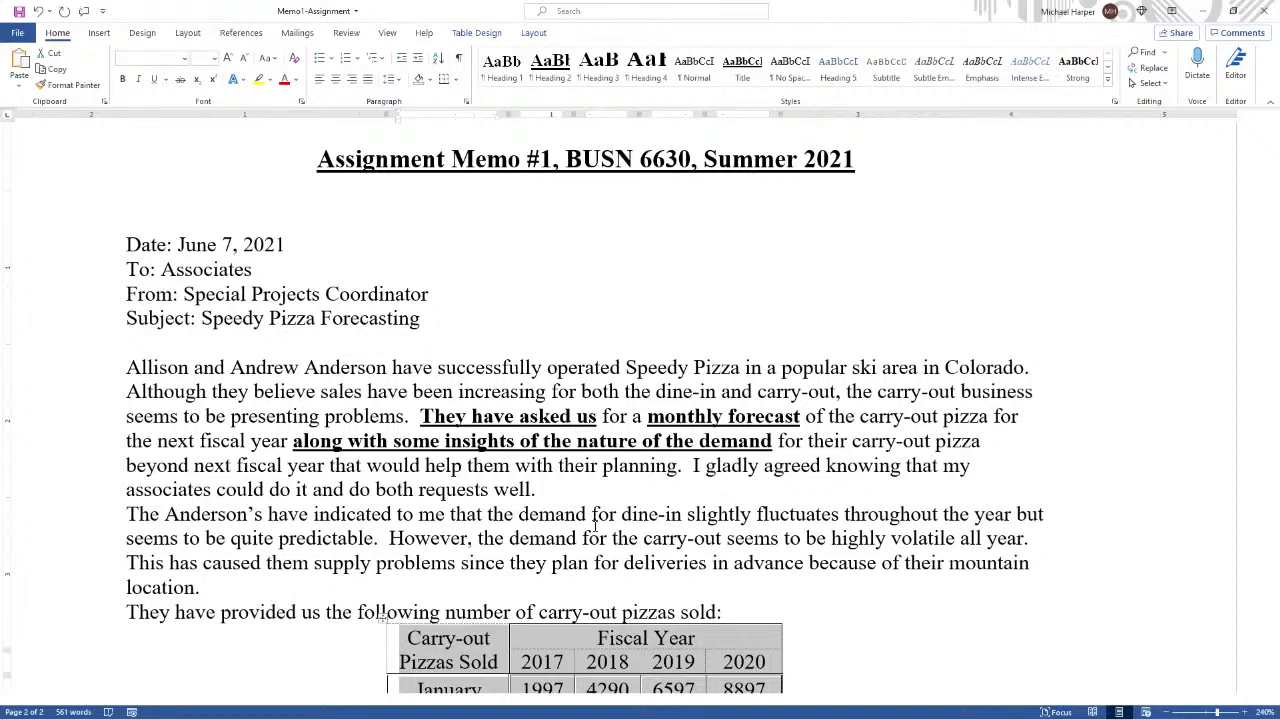
scroll(595, 525, "down", 10)
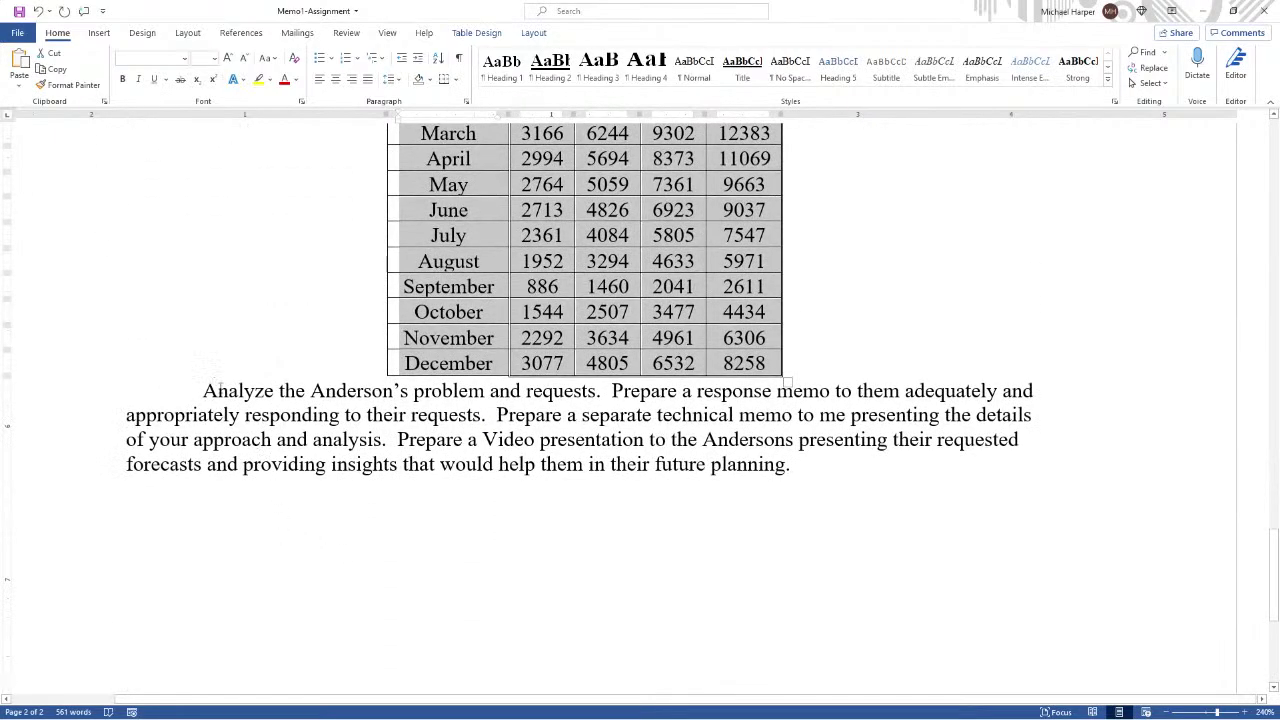
left_click_drag(222, 393, 597, 392)
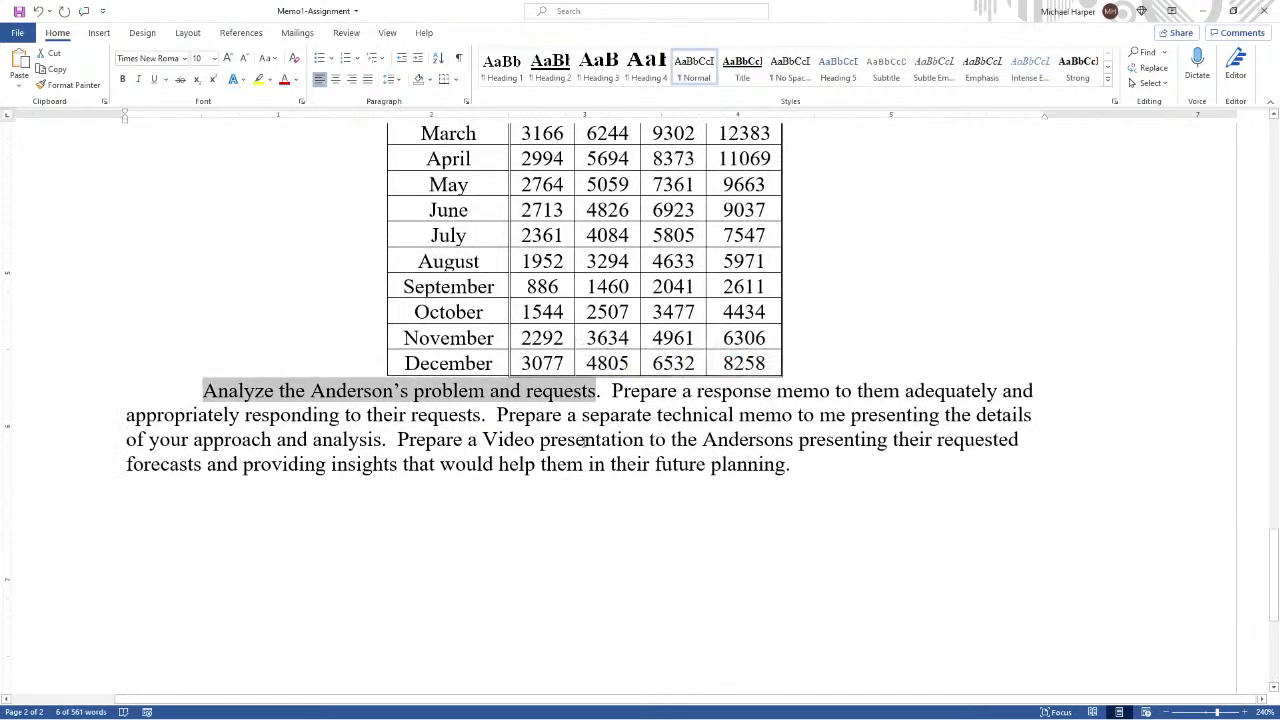
left_click_drag(697, 391, 832, 391)
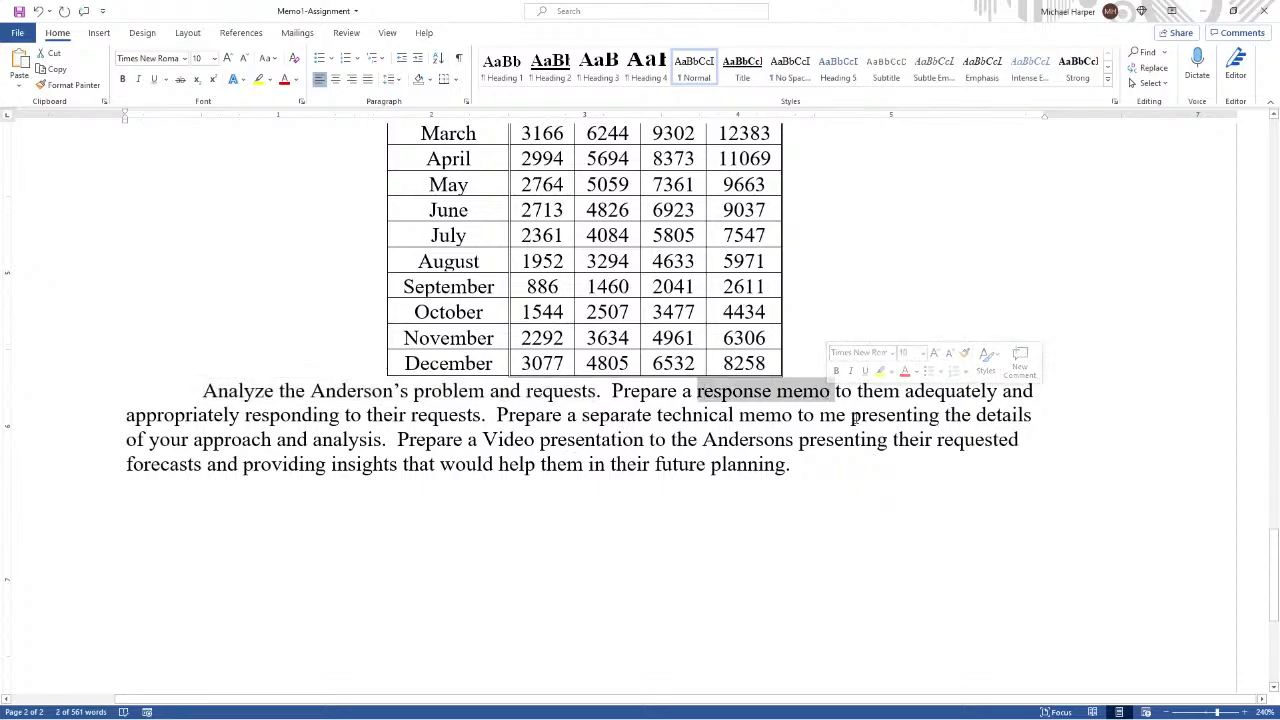
left_click(122, 79)
left_click(154, 79)
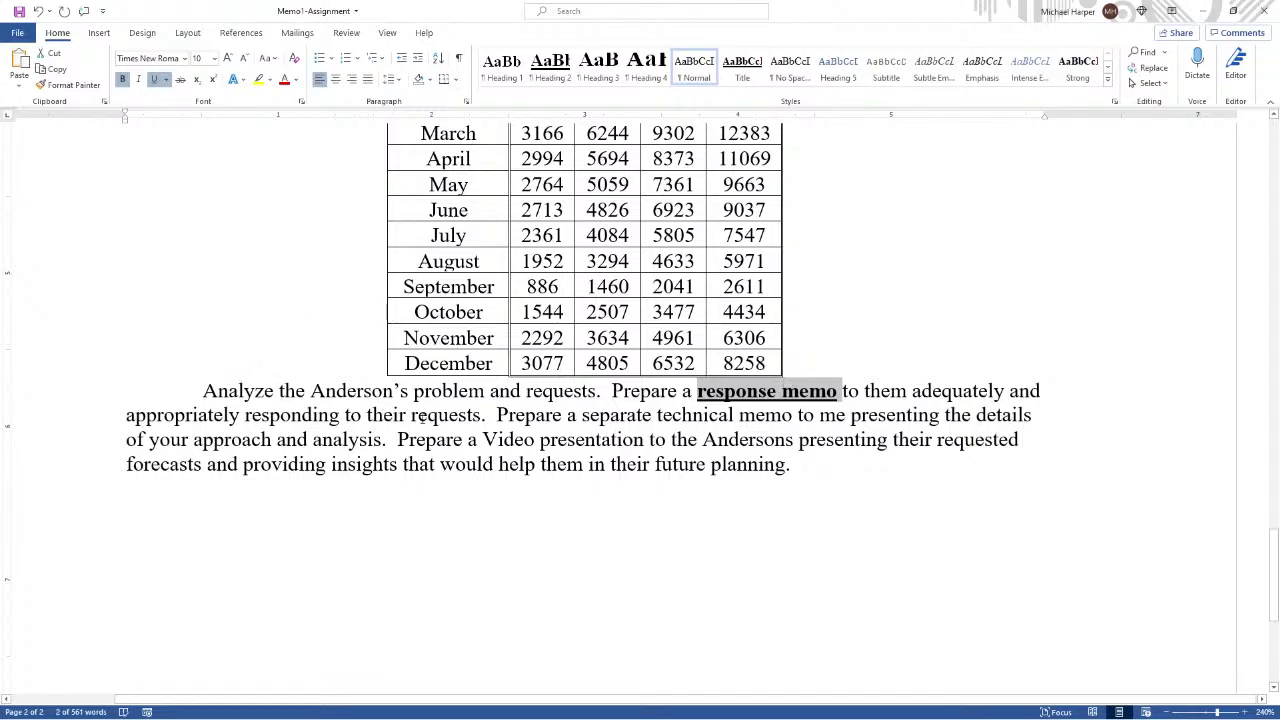
- Bold and underline 'technical memo' and 'Prepare a Video presentation'
left_click_drag(672, 417, 795, 415)
left_click(122, 79)
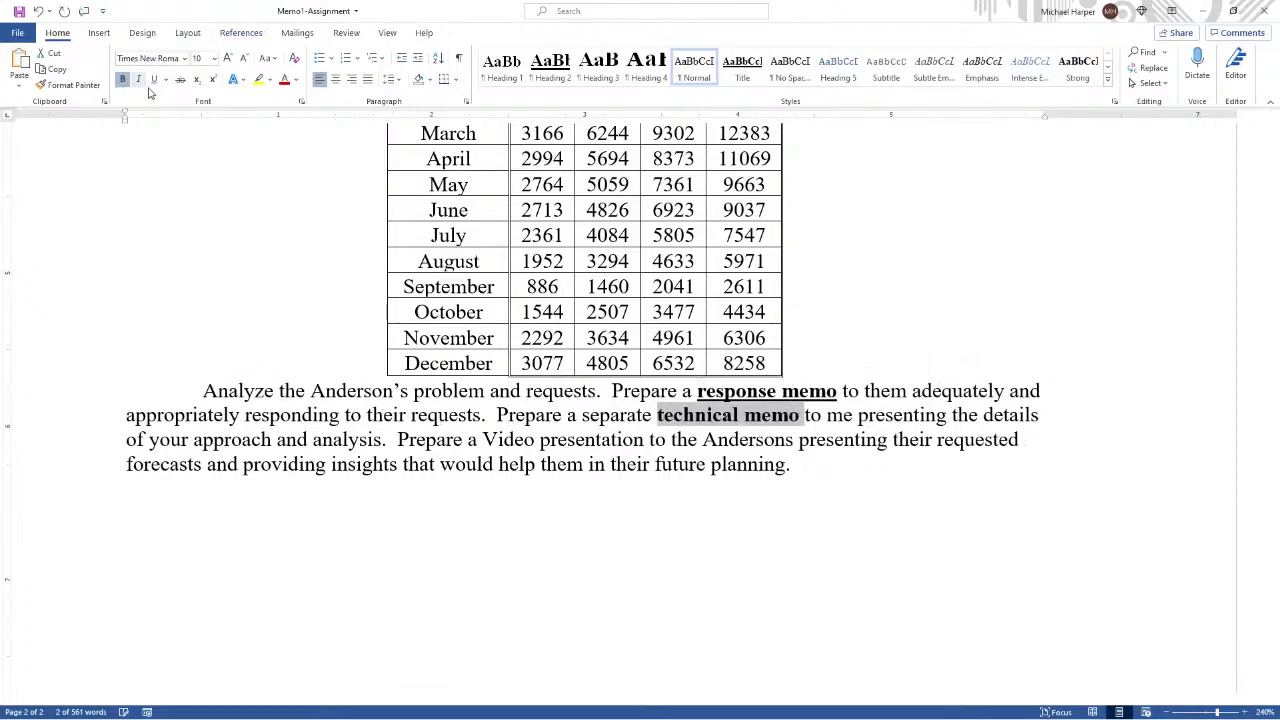
left_click(154, 79)
left_click_drag(399, 440, 648, 440)
left_click(122, 79)
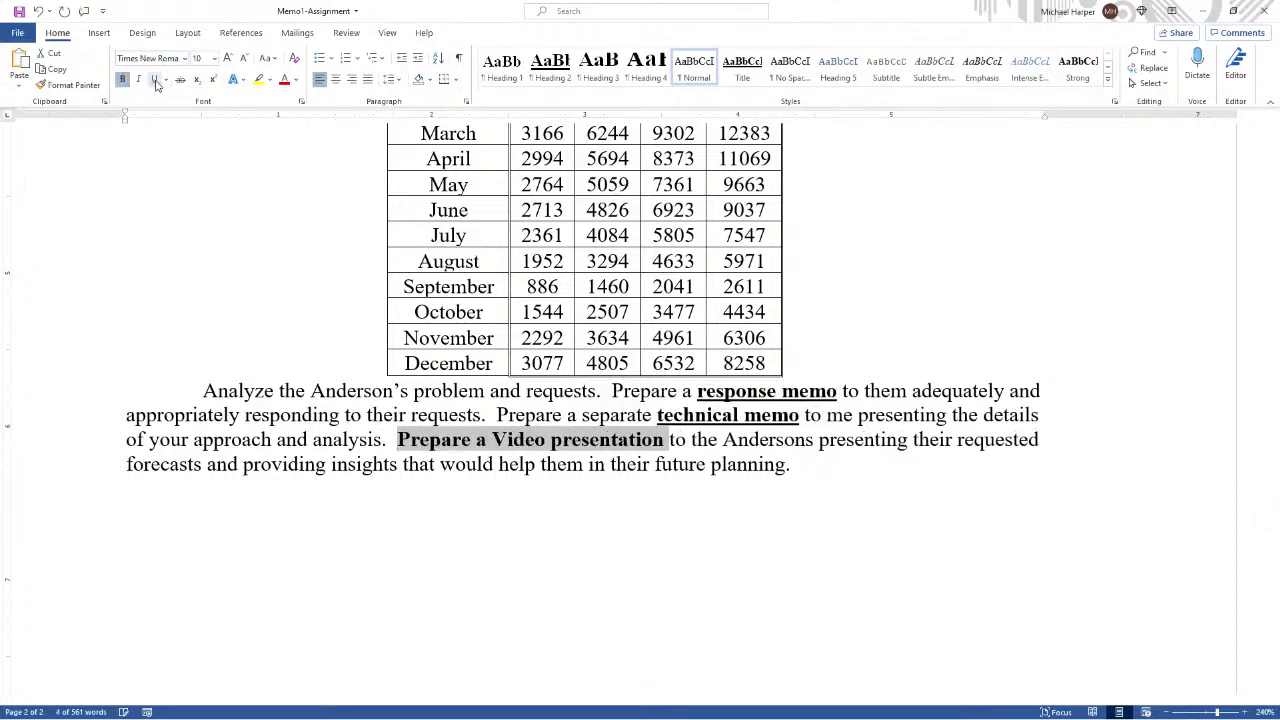
left_click(154, 79)
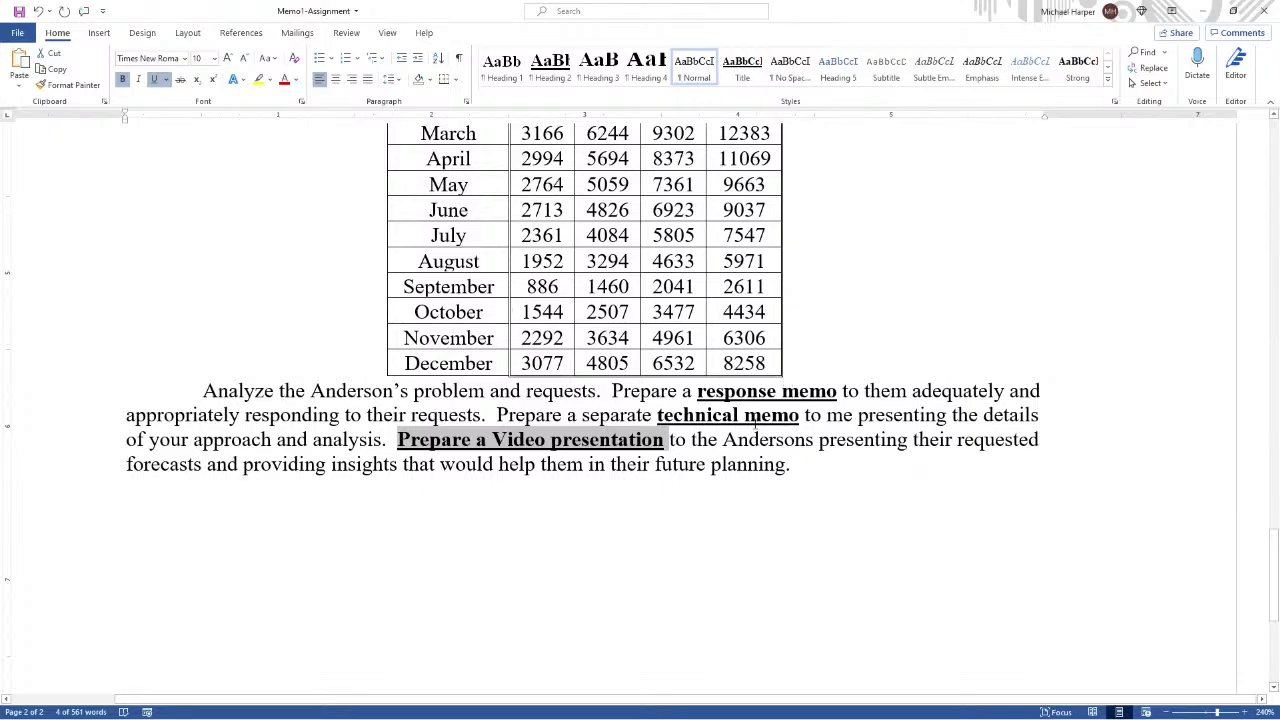
- Minimize Word to return to Excel and select the 2017–2020 table B4:F16
scroll(685, 438, "up", 2)
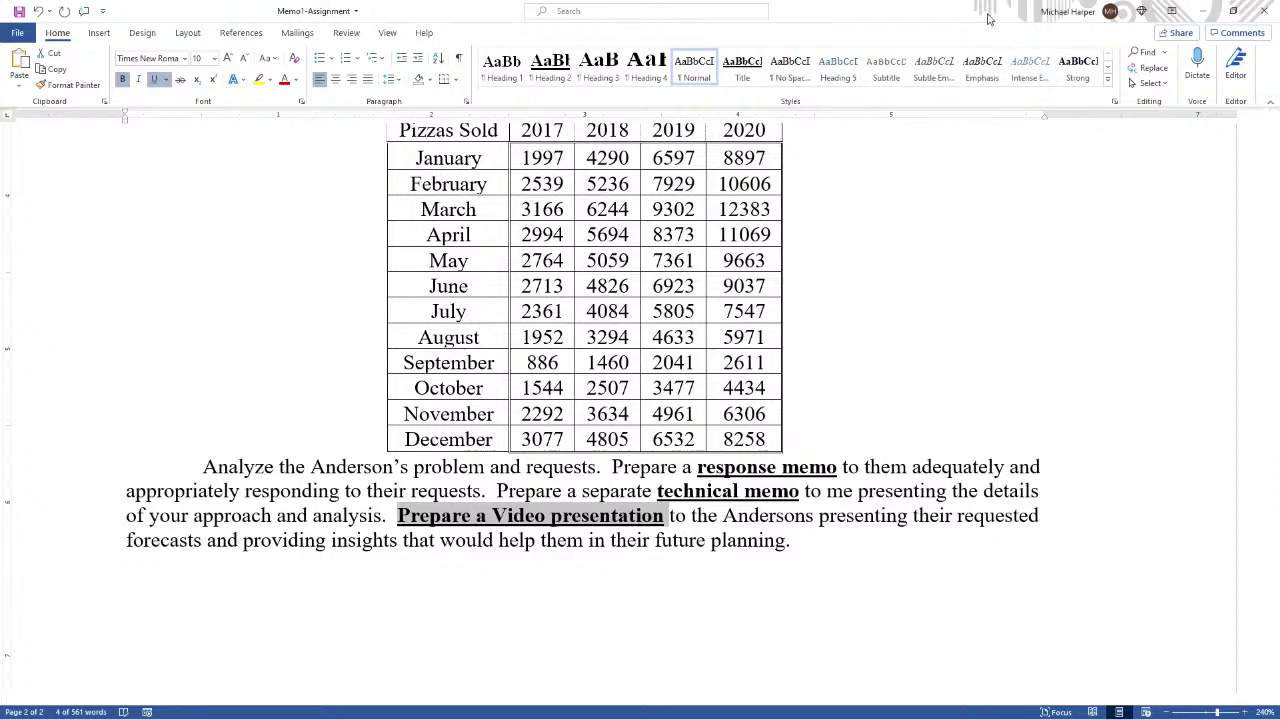
left_click(1203, 13)
scroll(694, 586, "down", 1)
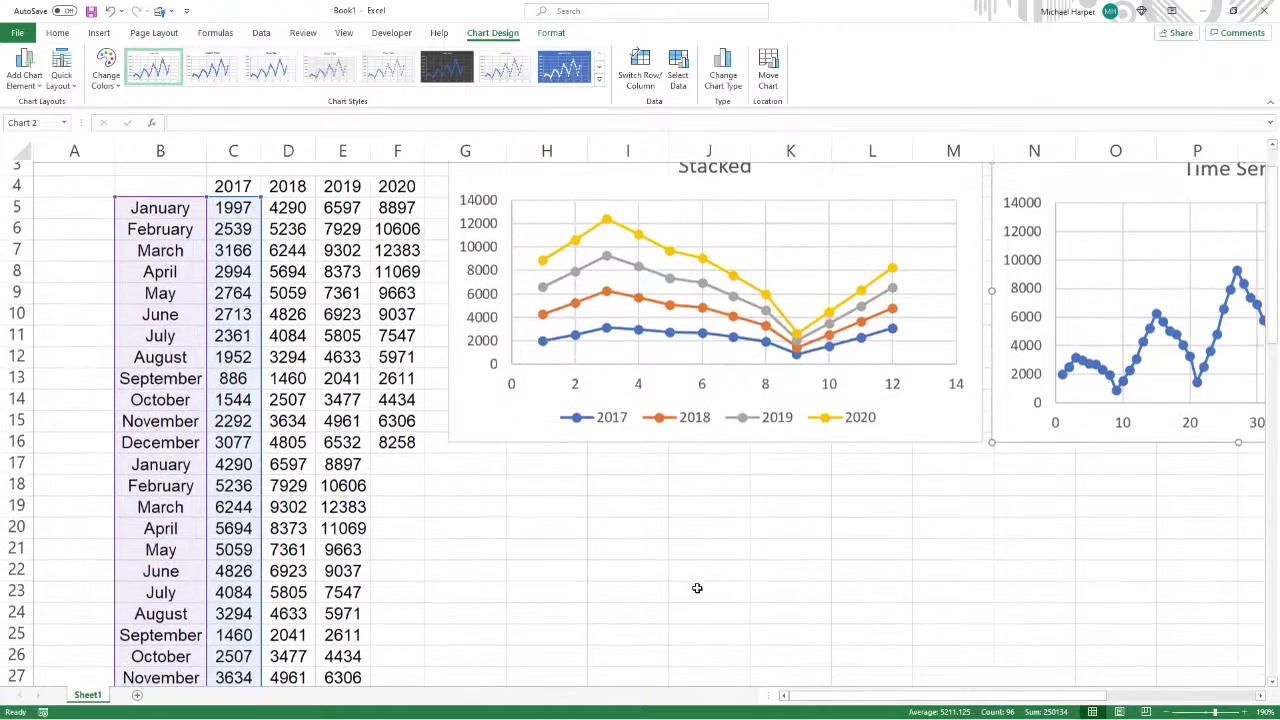
scroll(710, 560, "up", 1)
scroll(706, 432, "down", 3)
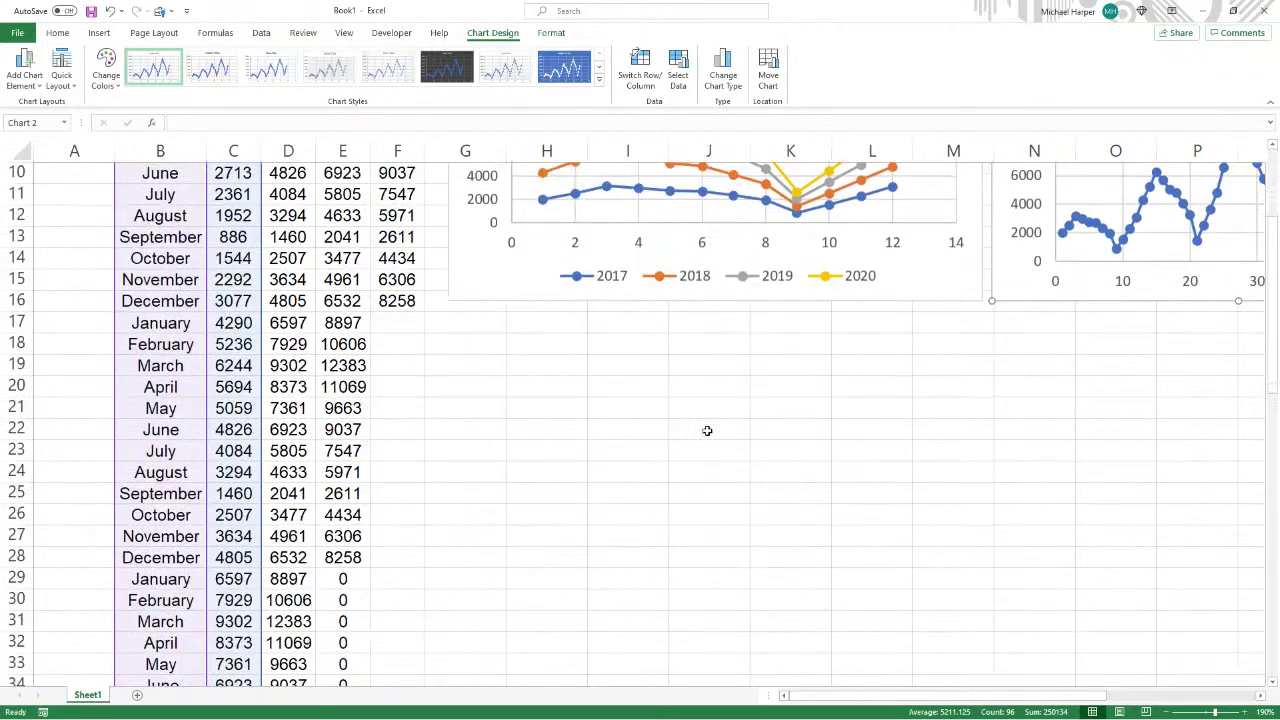
scroll(705, 437, "up", 3)
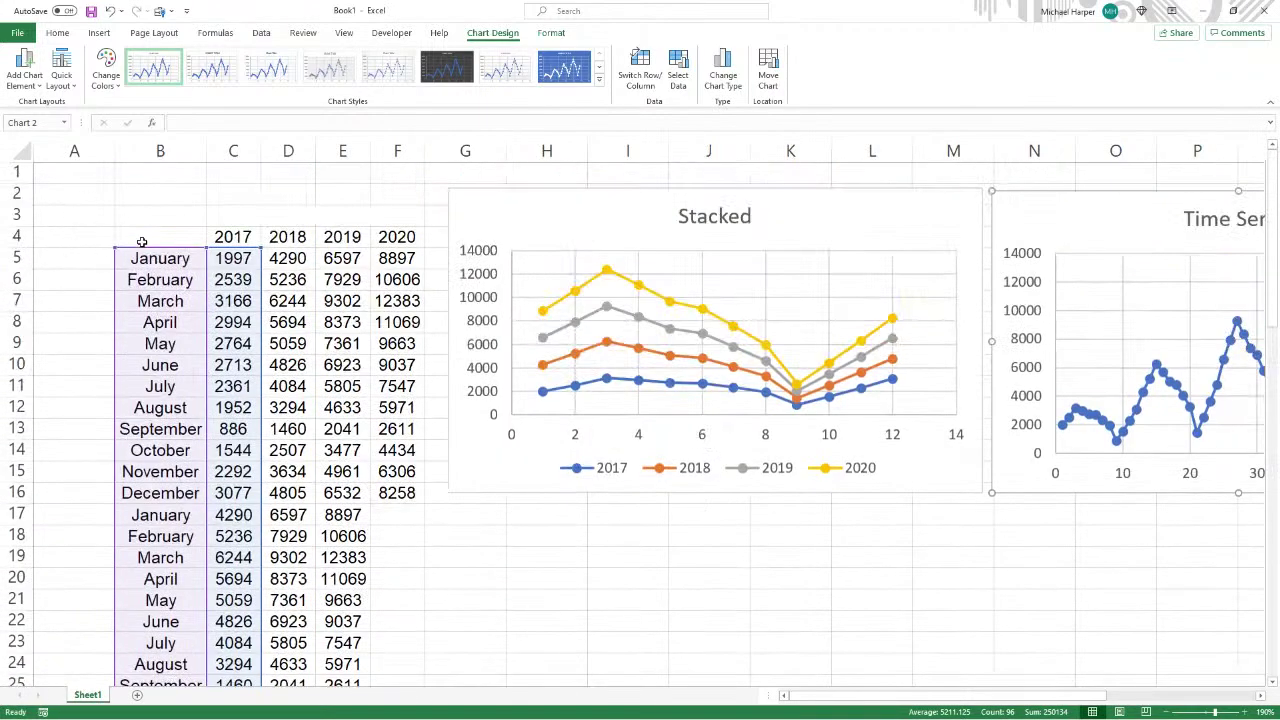
left_click_drag(142, 242, 414, 516)
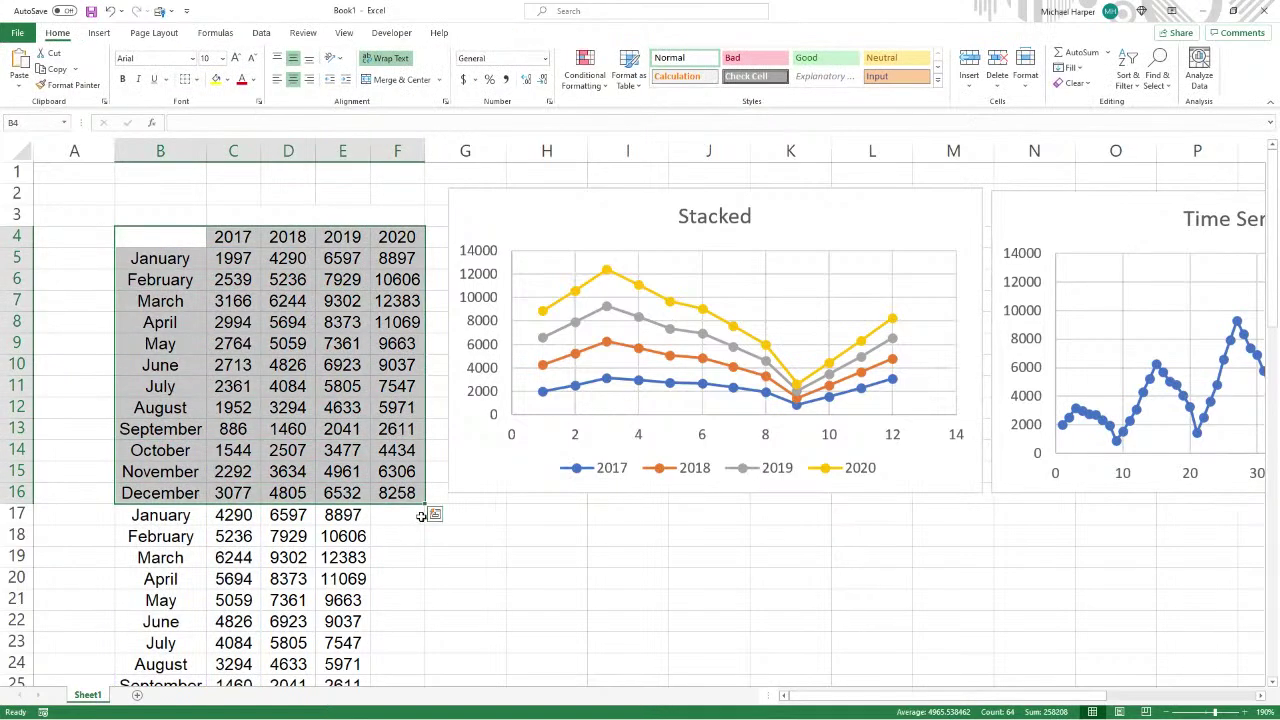
- Copy the 2017–2020 monthly table and paste it at cell B56
key("ctrl+c")
scroll(421, 516, "down", 15)
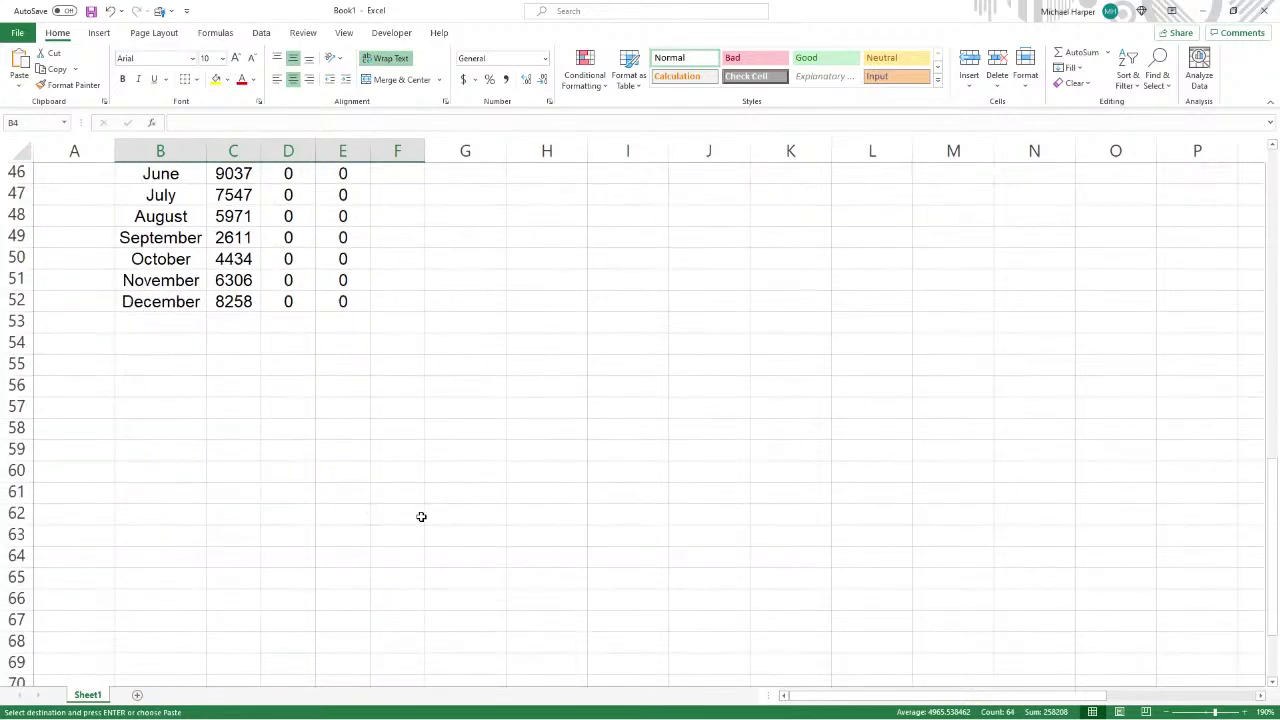
scroll(421, 516, "down", 2)
left_click(173, 260)
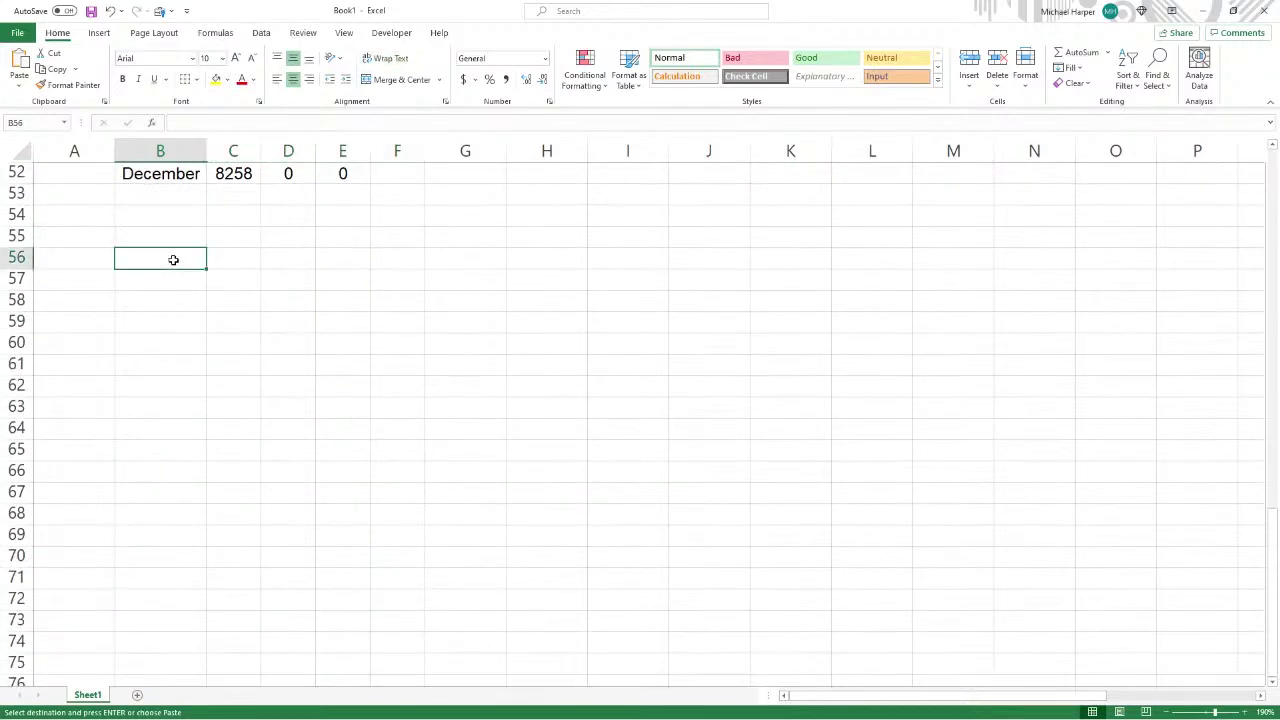
right_click(174, 263)
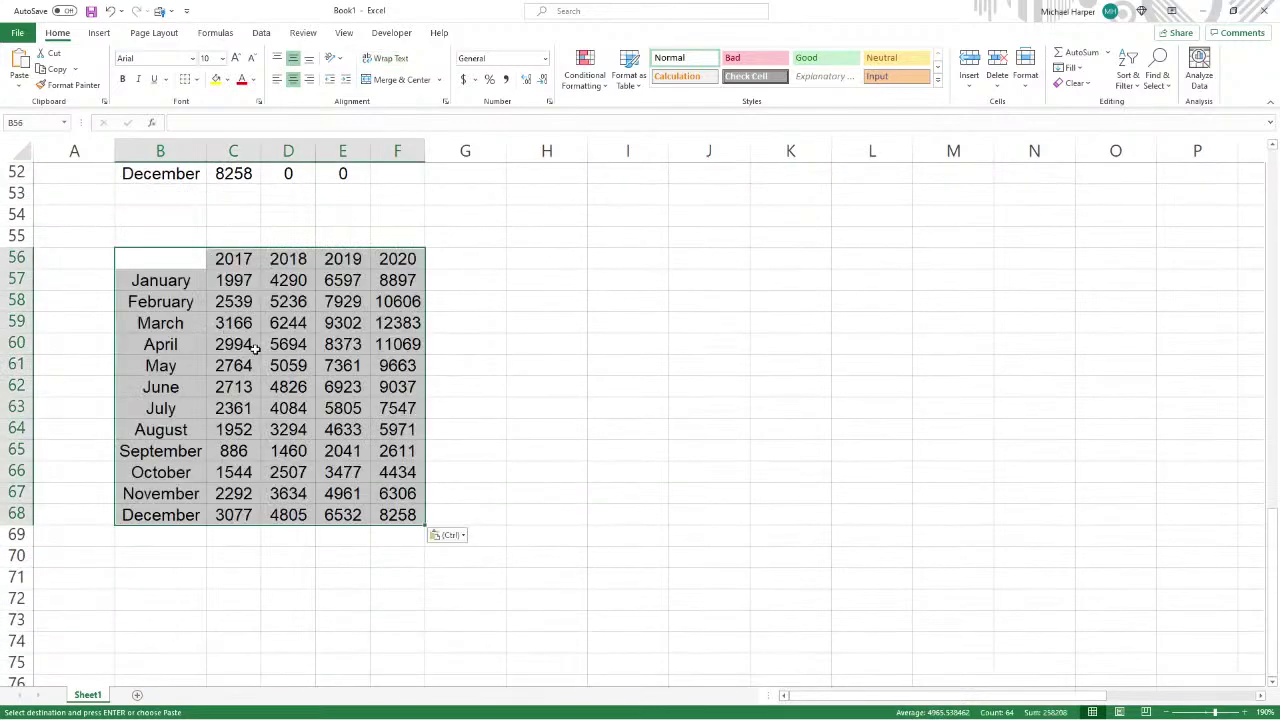
- Select the pasted month-by-year table B56:F68 and copy it
left_click(240, 301)
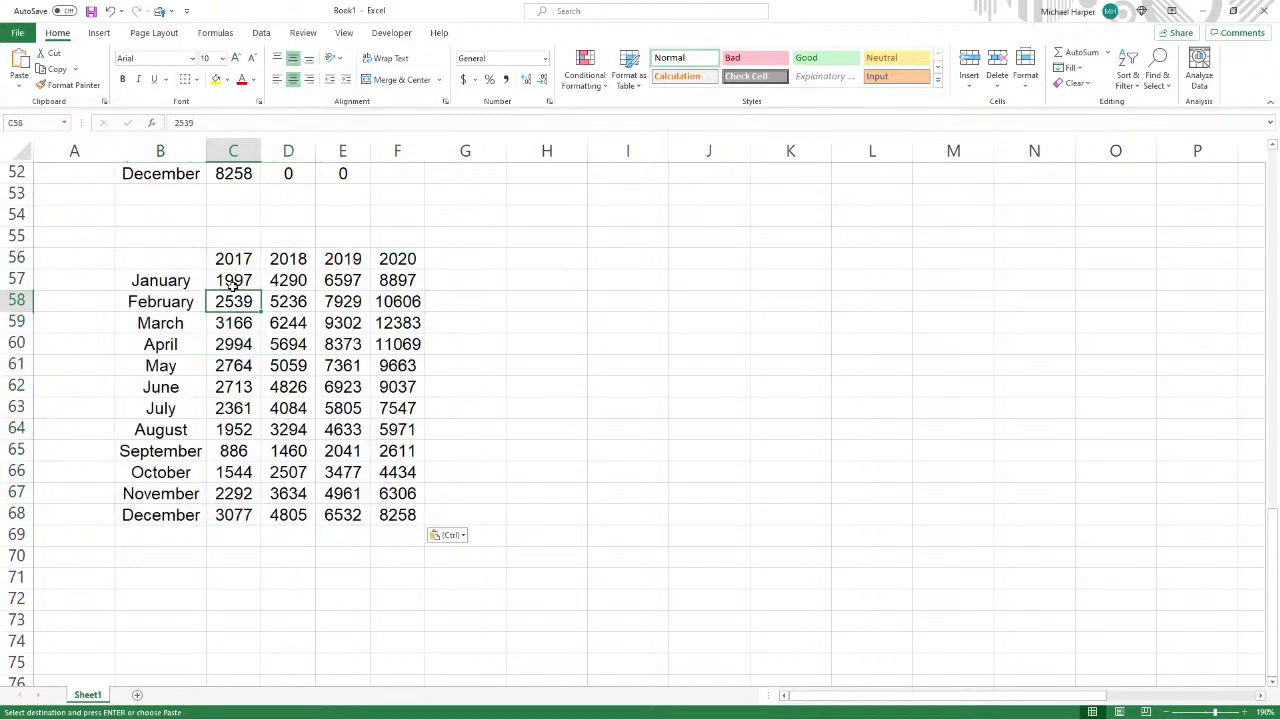
left_click_drag(234, 283, 398, 515)
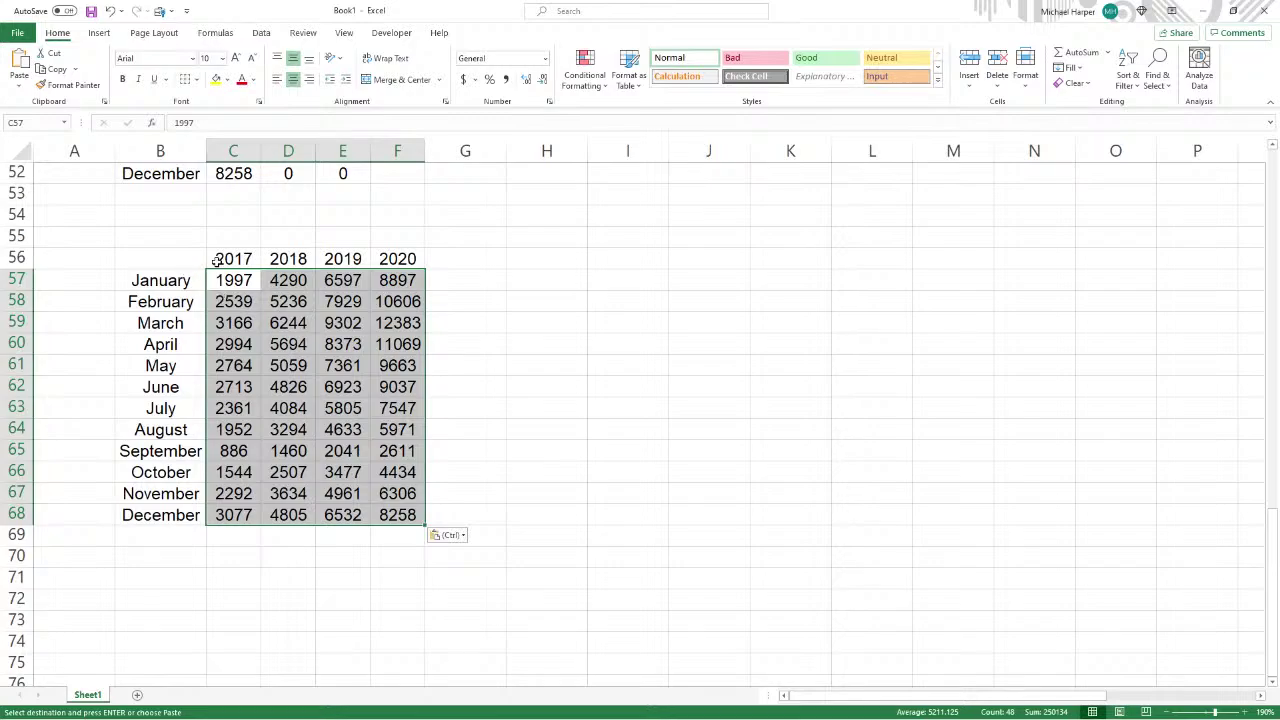
left_click_drag(176, 262, 400, 505)
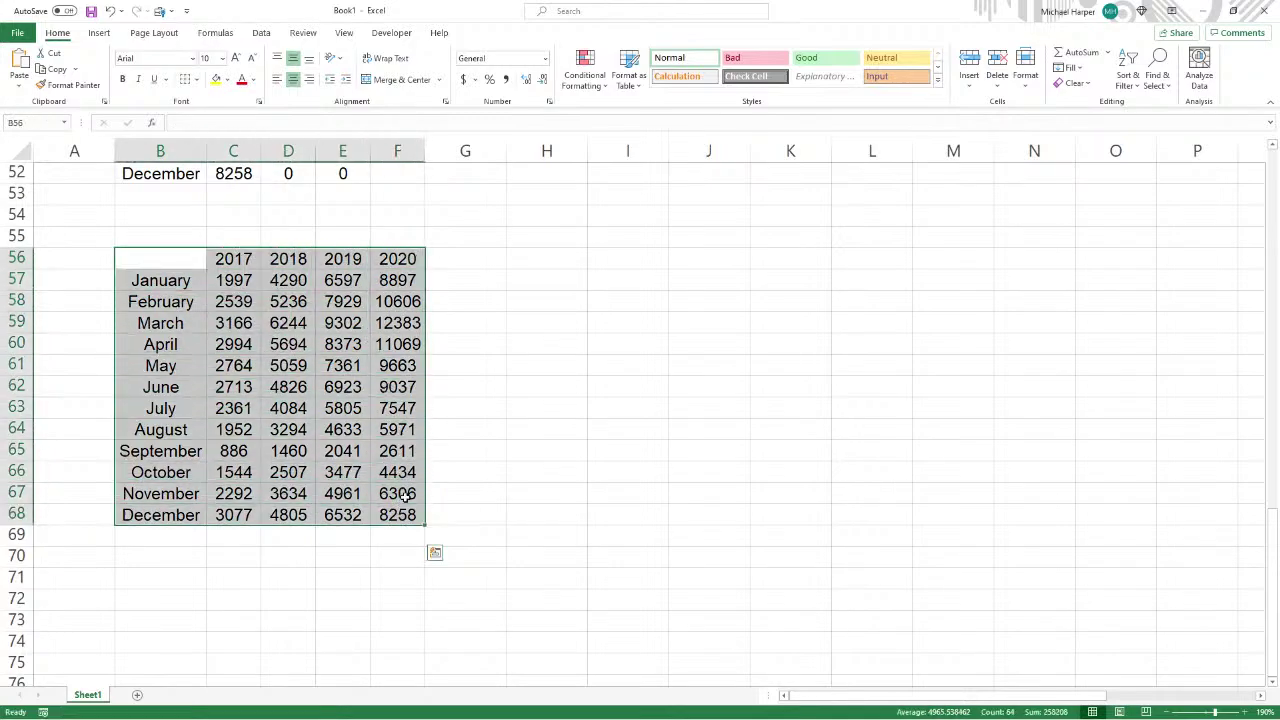
key("ctrl+c")
scroll(410, 480, "down", 2)
- Paste the copied table transposed at B71, with years as rows and months as columns
left_click(171, 450)
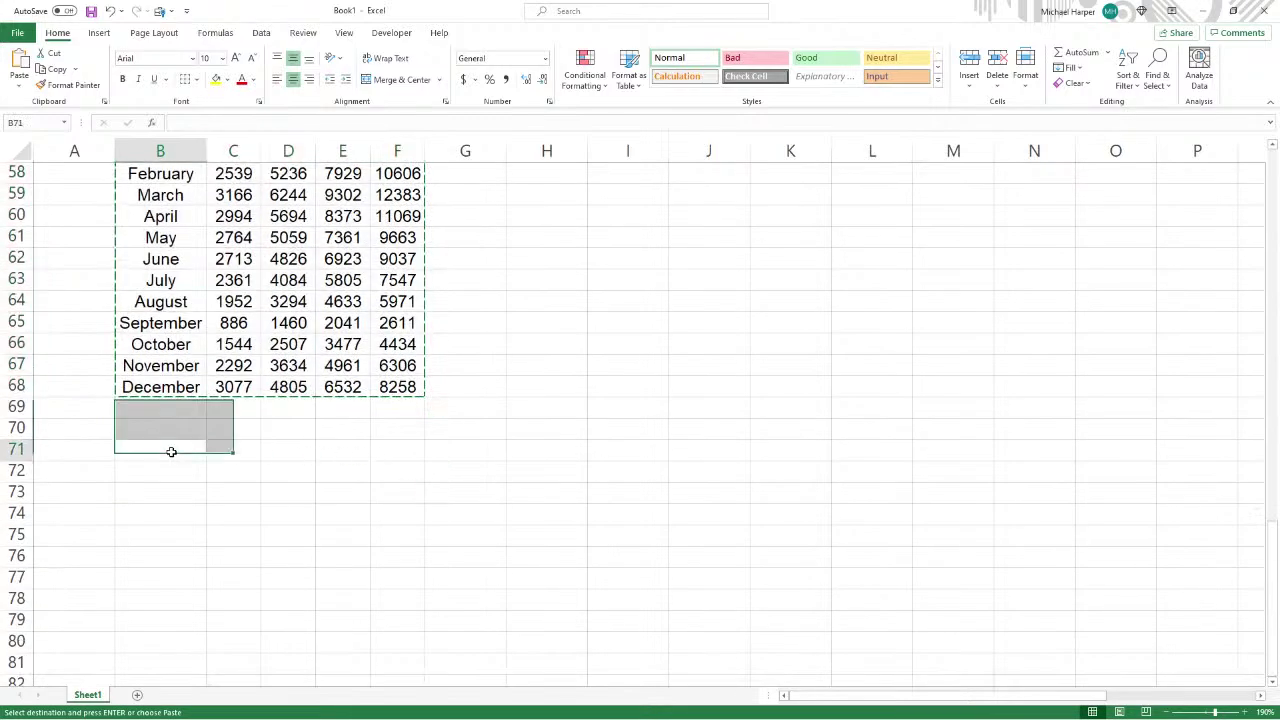
right_click(172, 452)
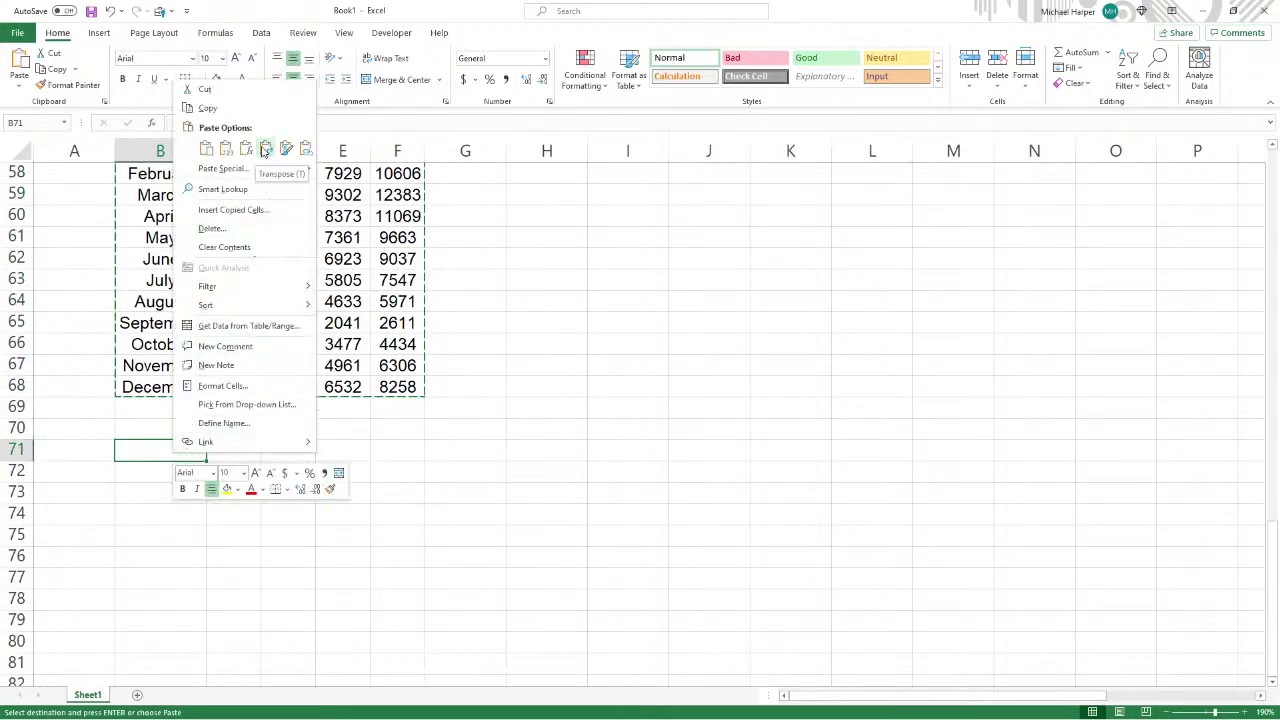
left_click(266, 148)
scroll(752, 529, "down", 2)
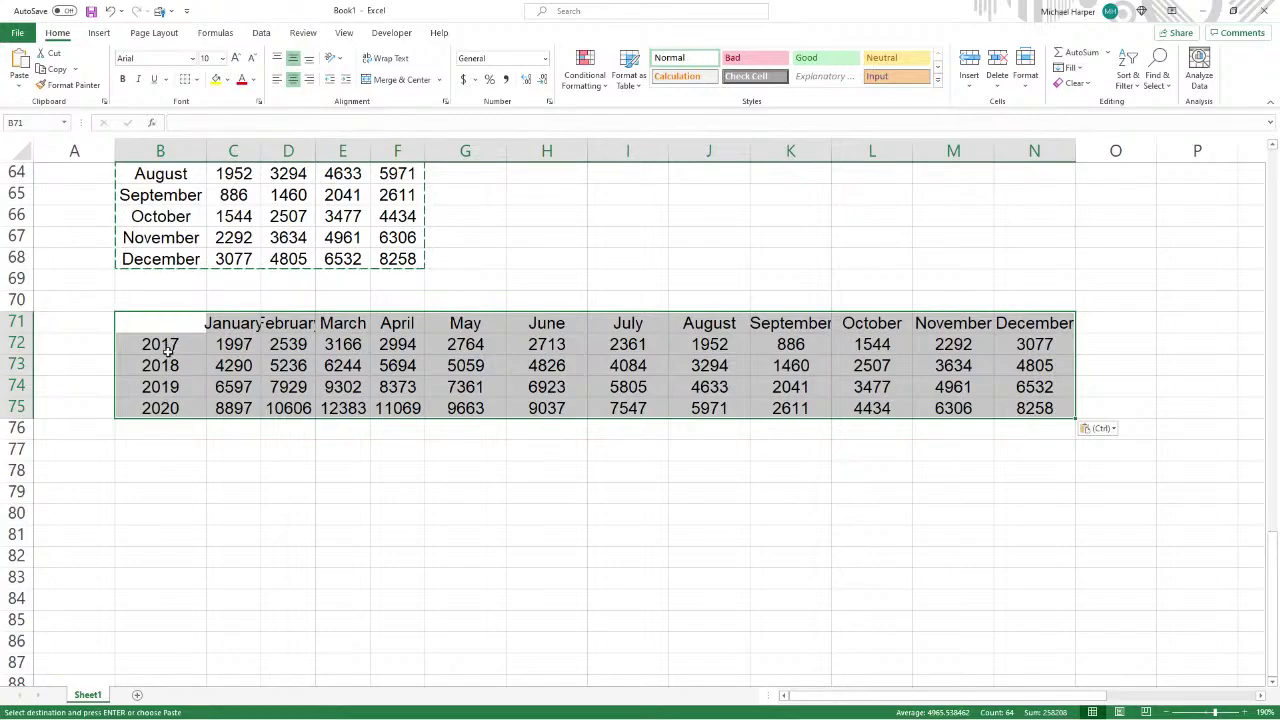
scroll(1090, 325, "up", 8)
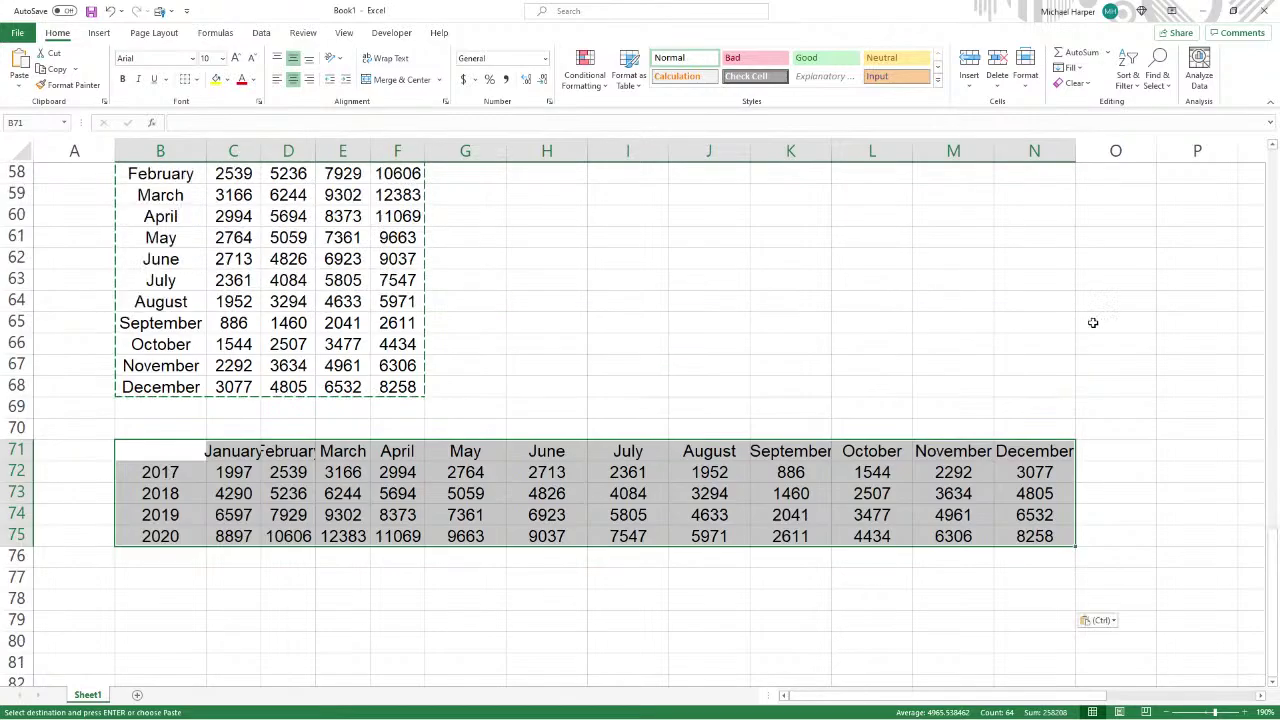
scroll(1089, 330, "down", 5)
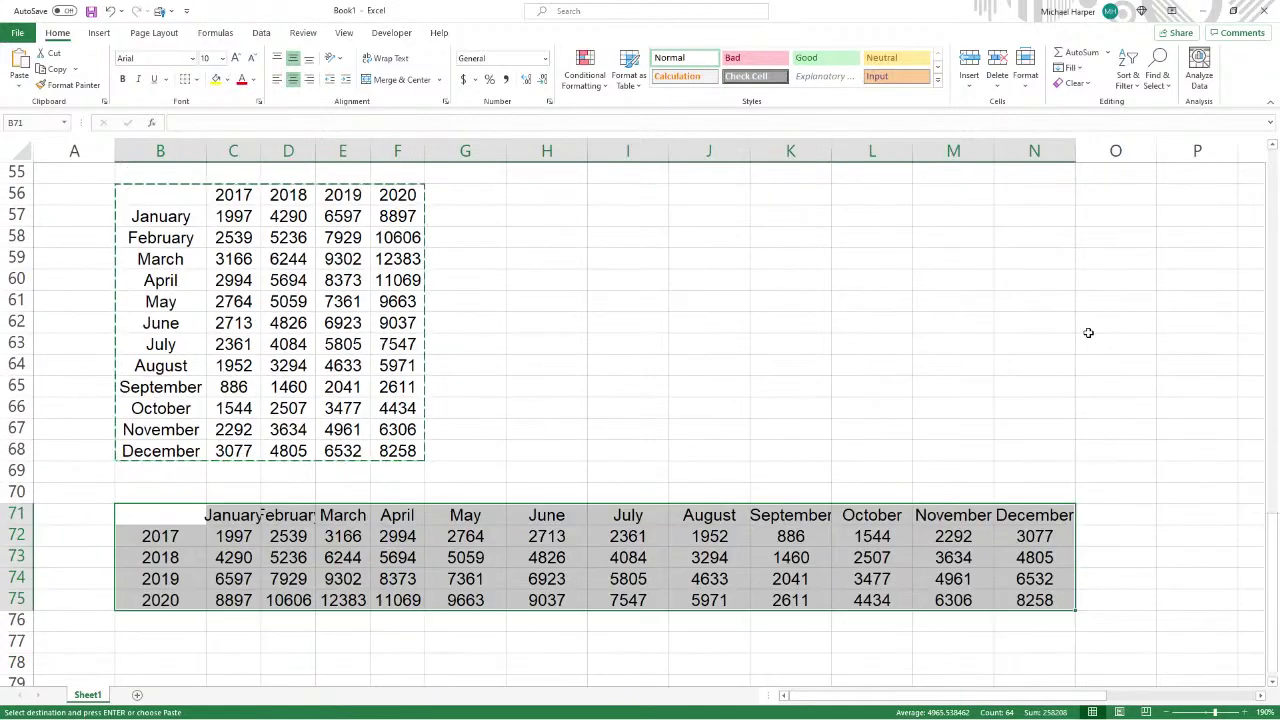
scroll(414, 171, "up", 3)
scroll(412, 216, "down", 4)
scroll(416, 216, "down", 1)
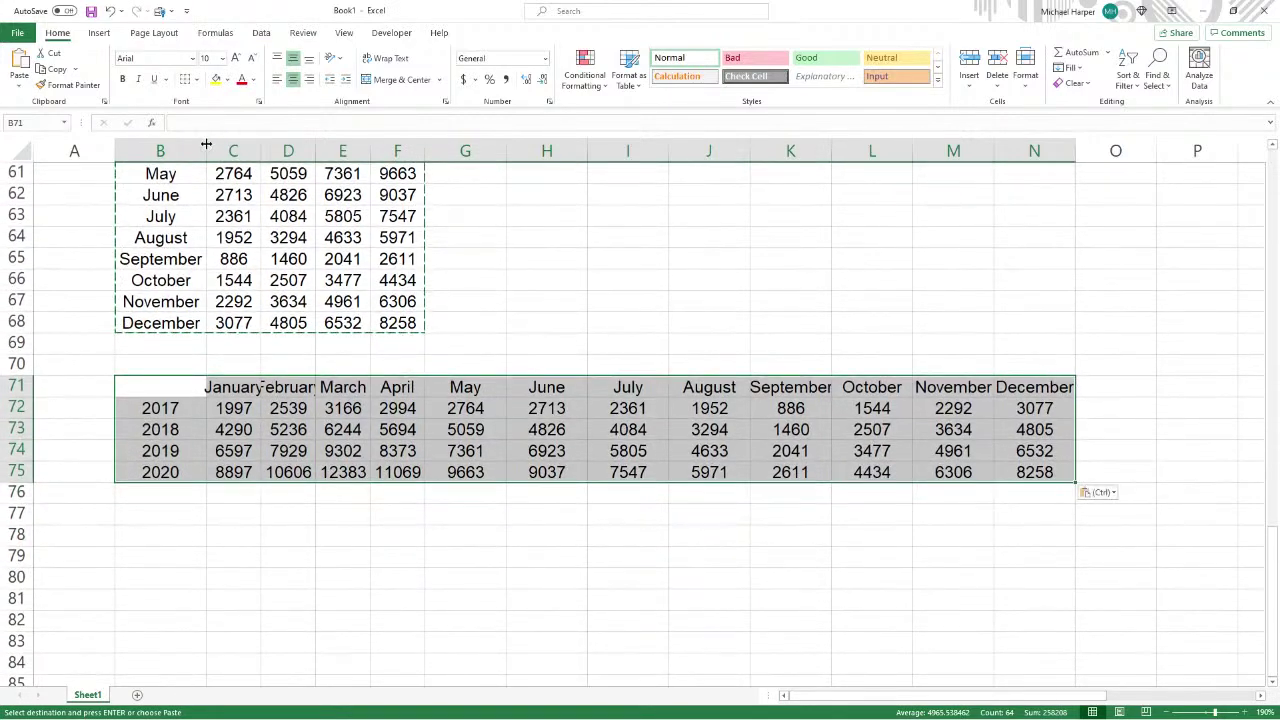
- AutoFit columns B through N to their contents
left_click_drag(160, 150, 1070, 143)
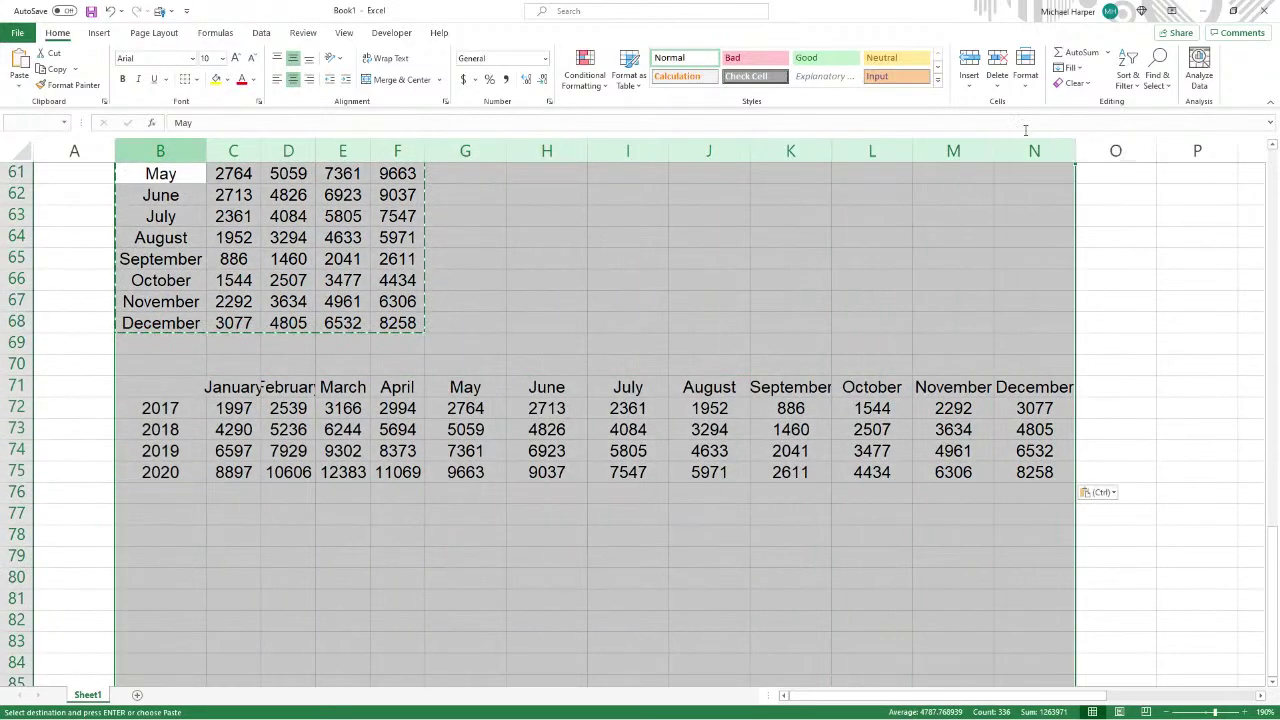
double_click(1072, 150)
left_click(830, 277)
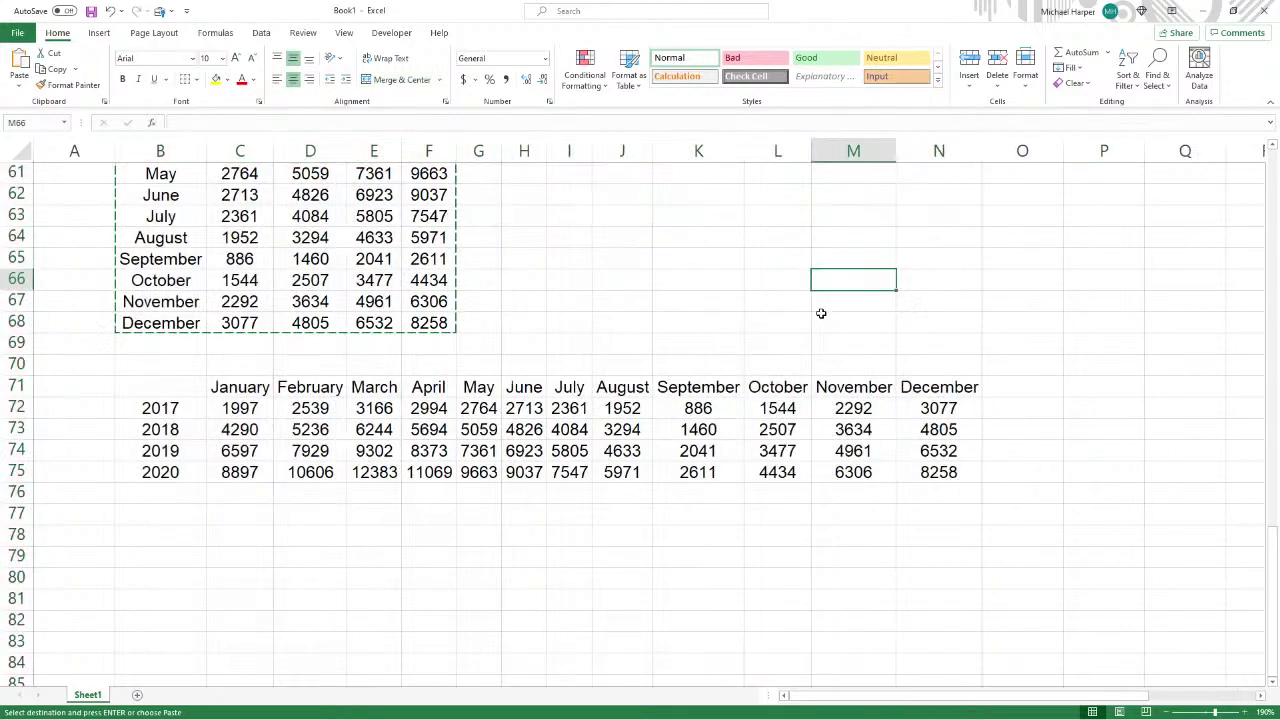
left_click(654, 509)
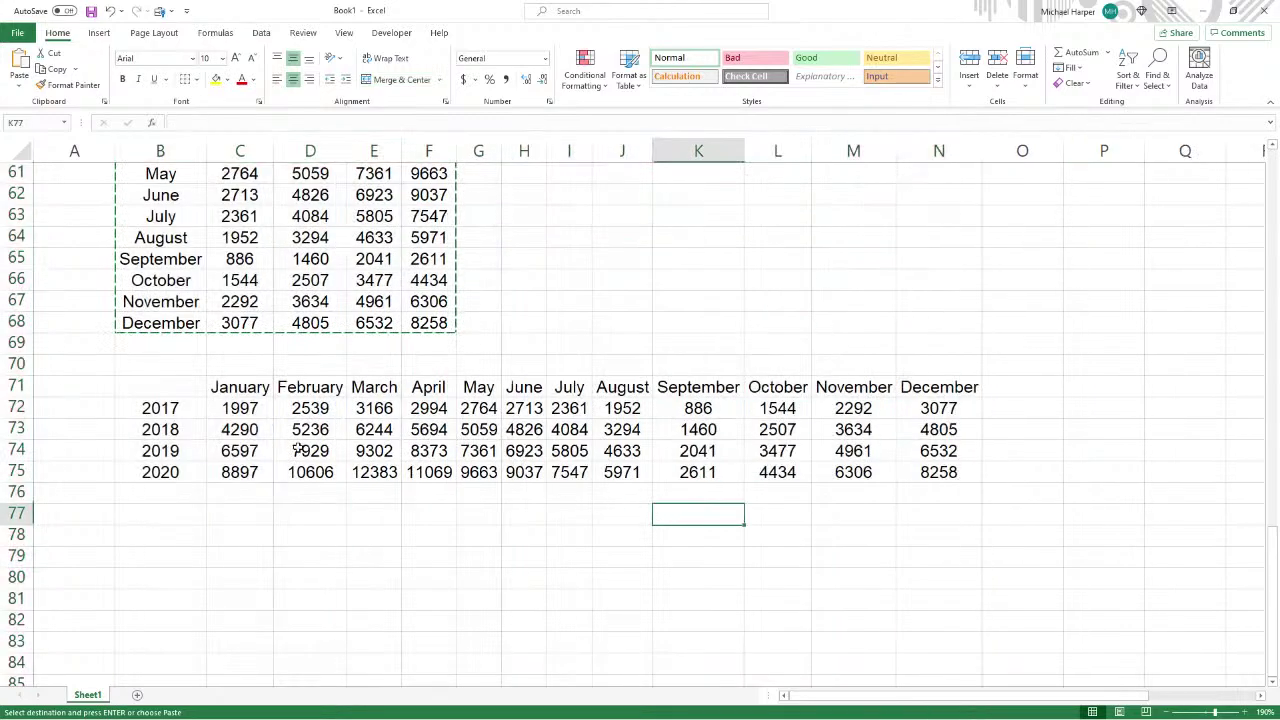
- Apply a thick outside border around the values C72:N75
left_click_drag(240, 407, 935, 470)
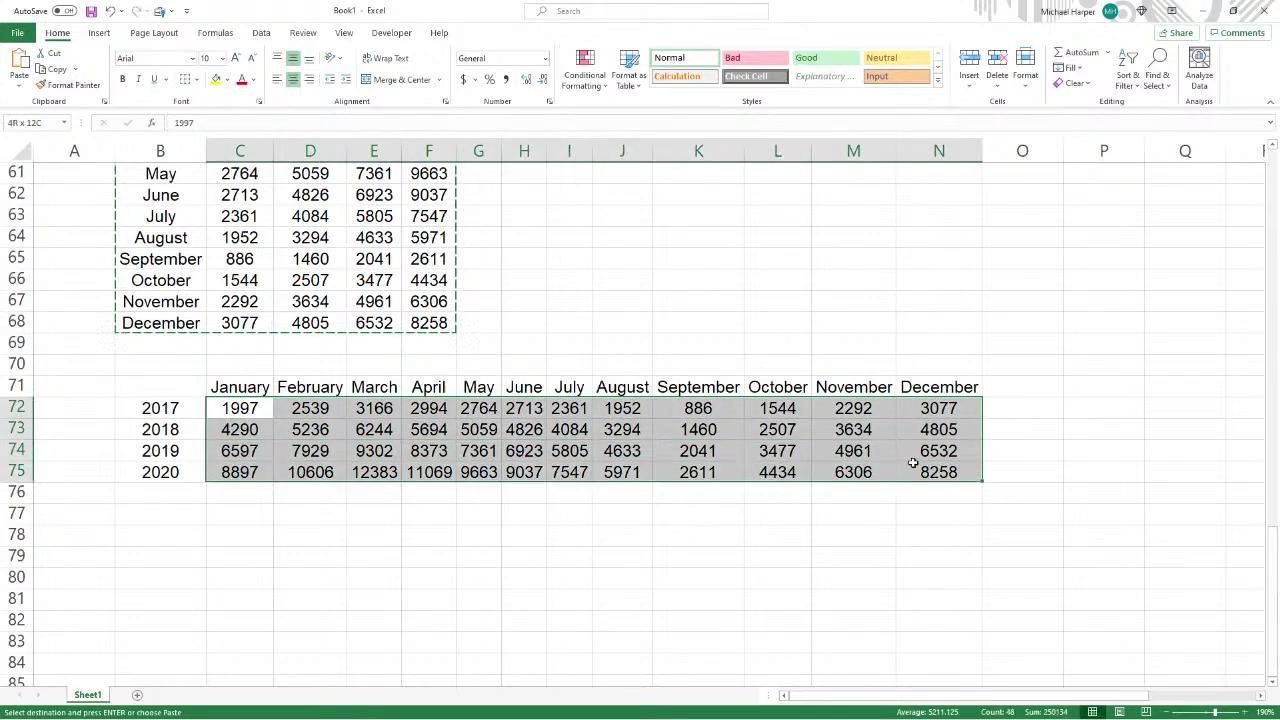
left_click(195, 79)
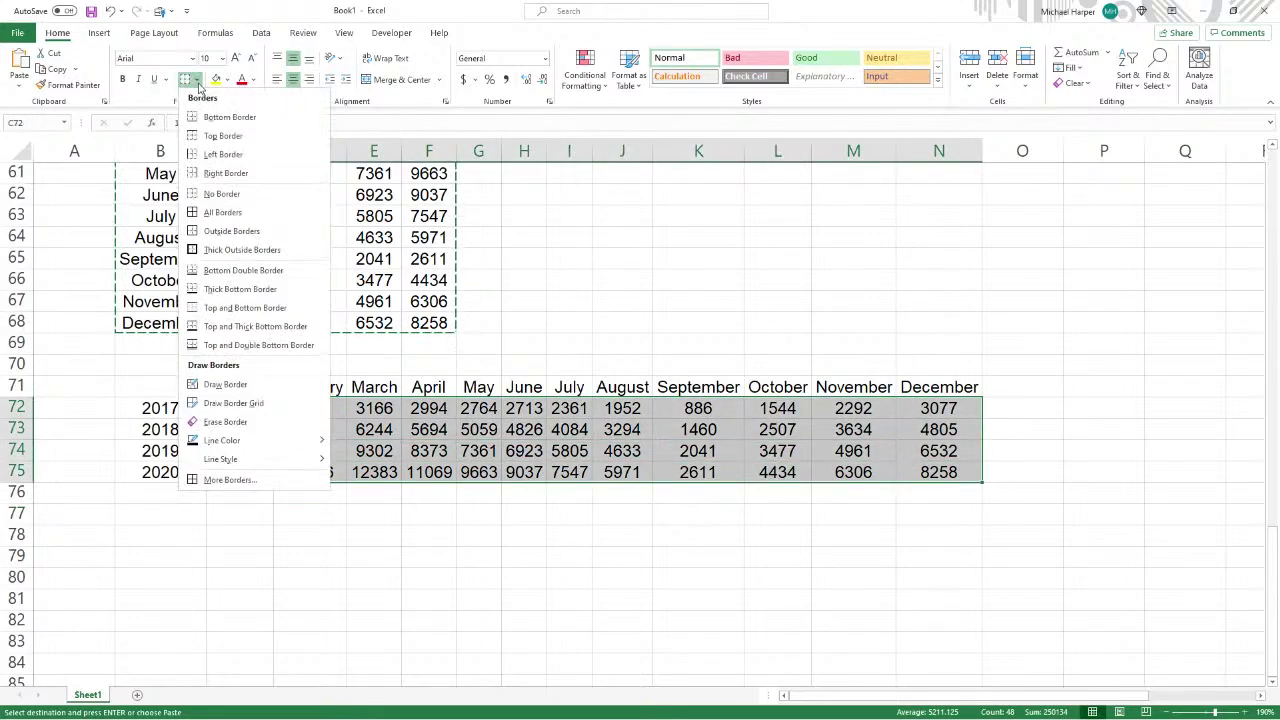
left_click(228, 250)
left_click(328, 514)
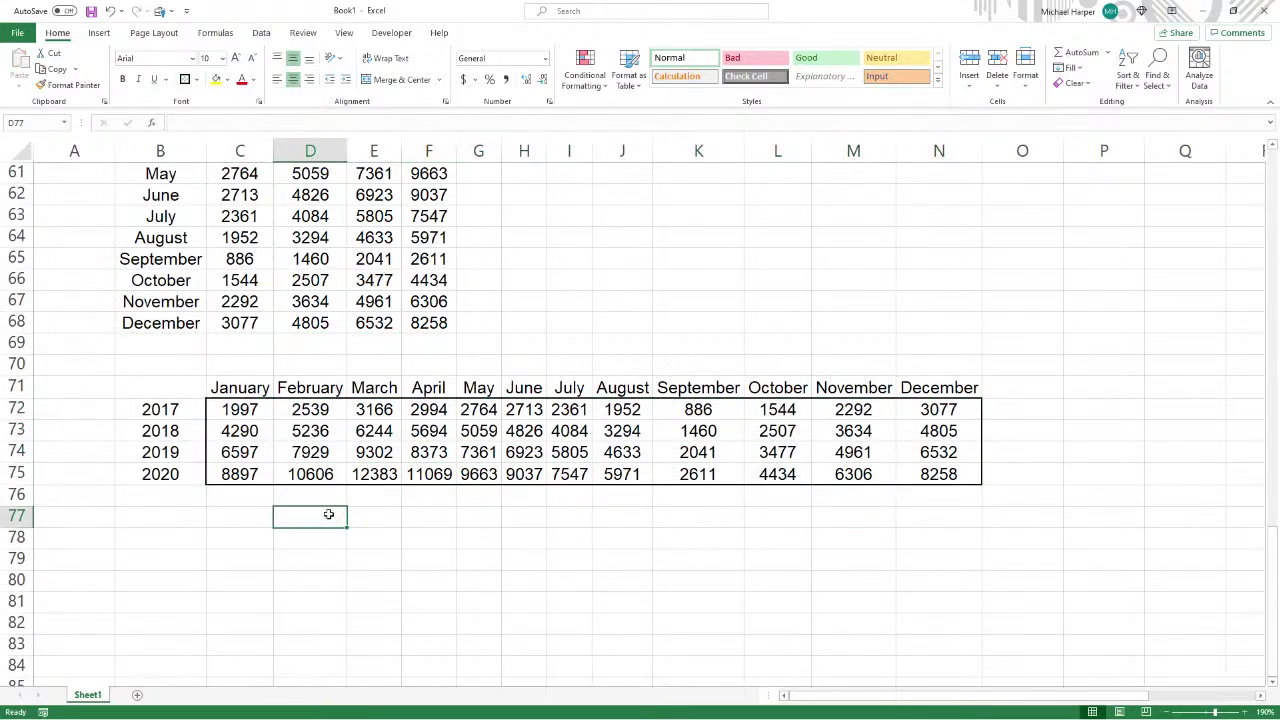
- Add a 'Slope' row 76 with =SLOPE(C72:C75,$B$72:$B$75) filled across to December
left_click(180, 494)
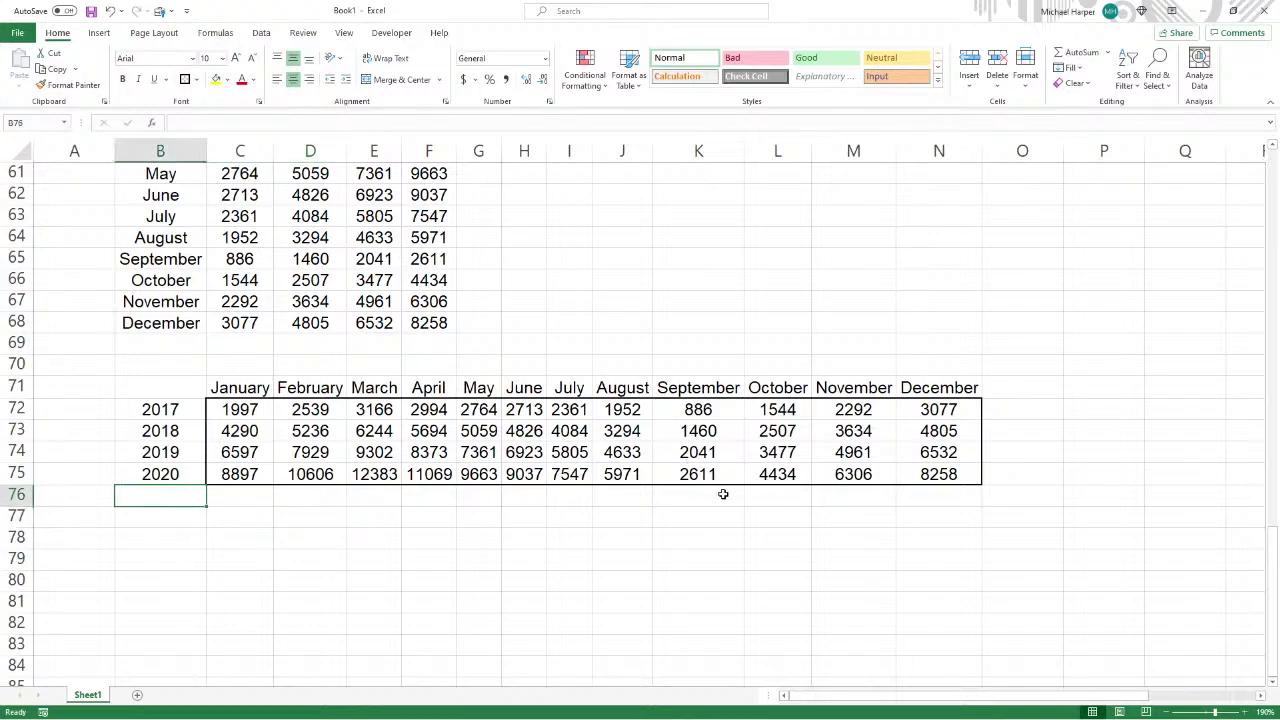
type("Slope")
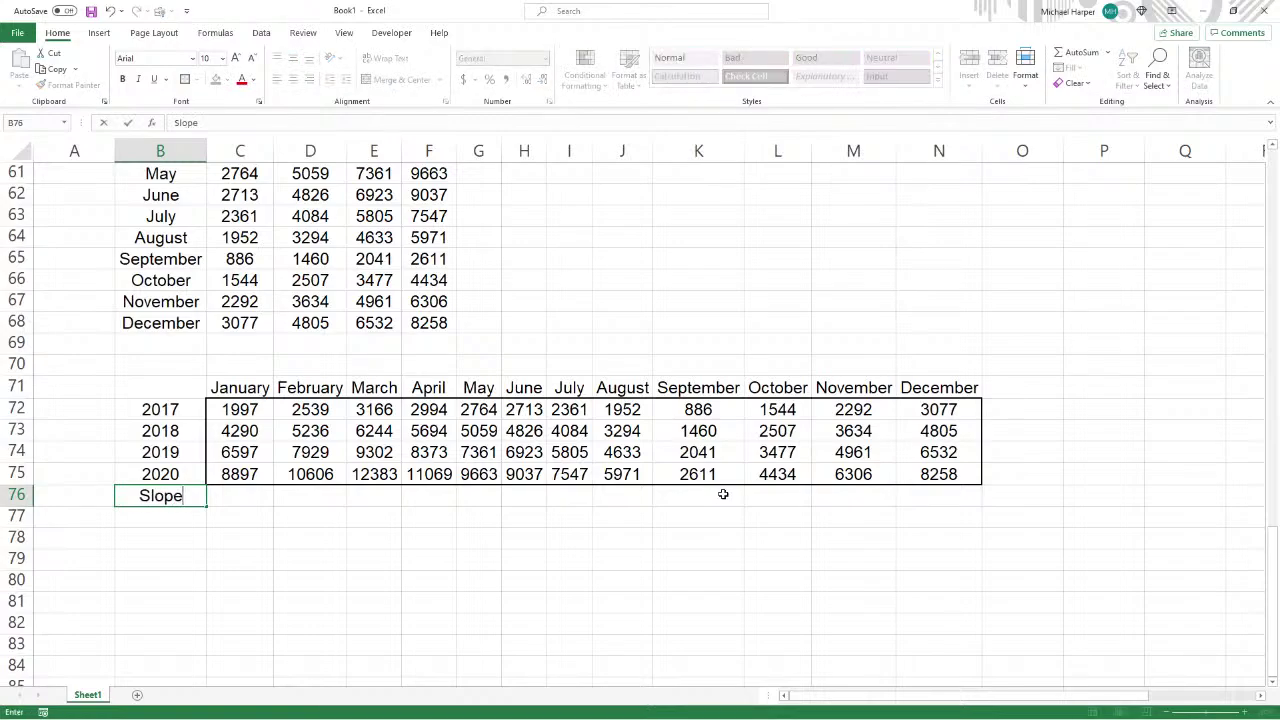
key("Tab")
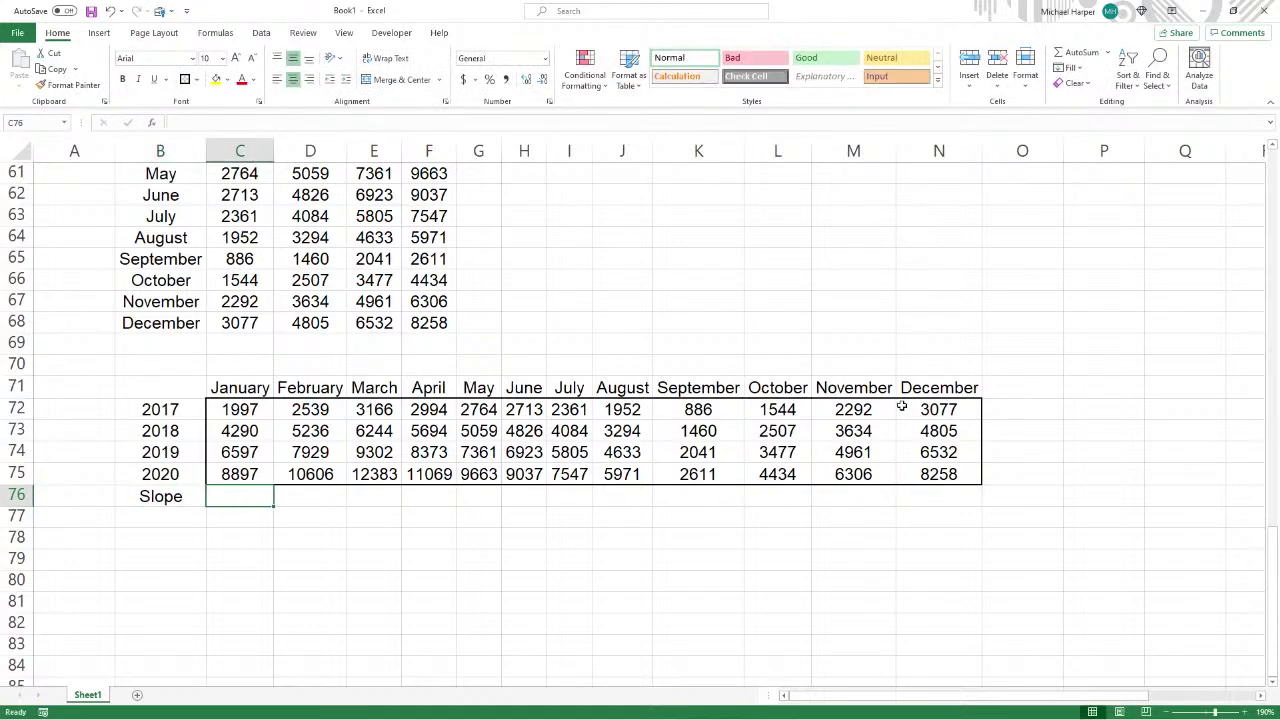
type("=clope")
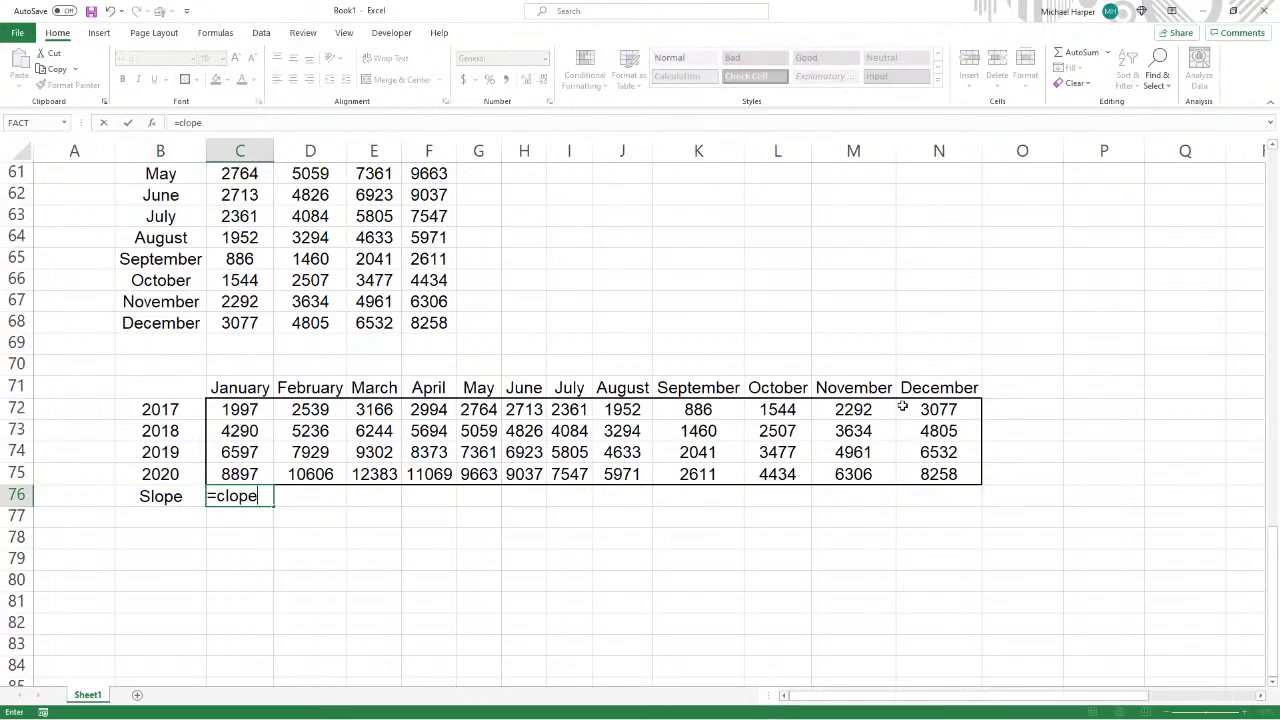
key("BackSpace")
key("BackSpace")
key("BackSpace")
key("BackSpace")
key("BackSpace")
type("slo")
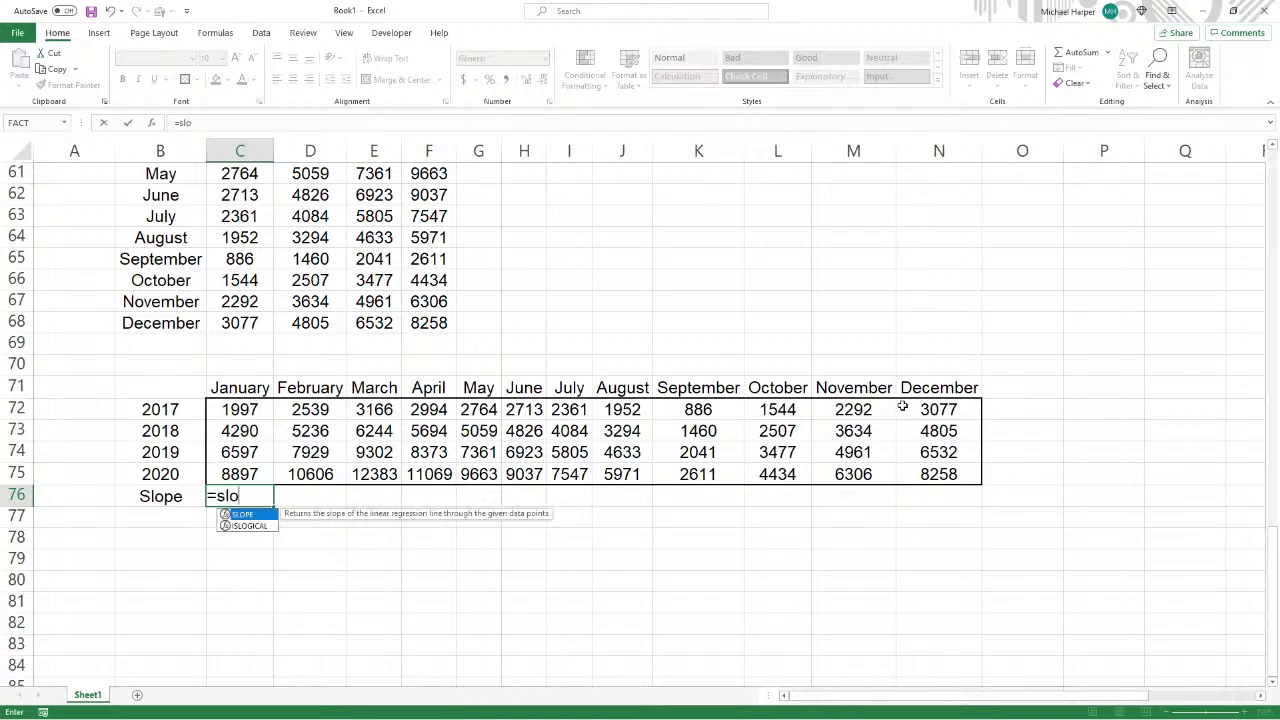
type("pe(")
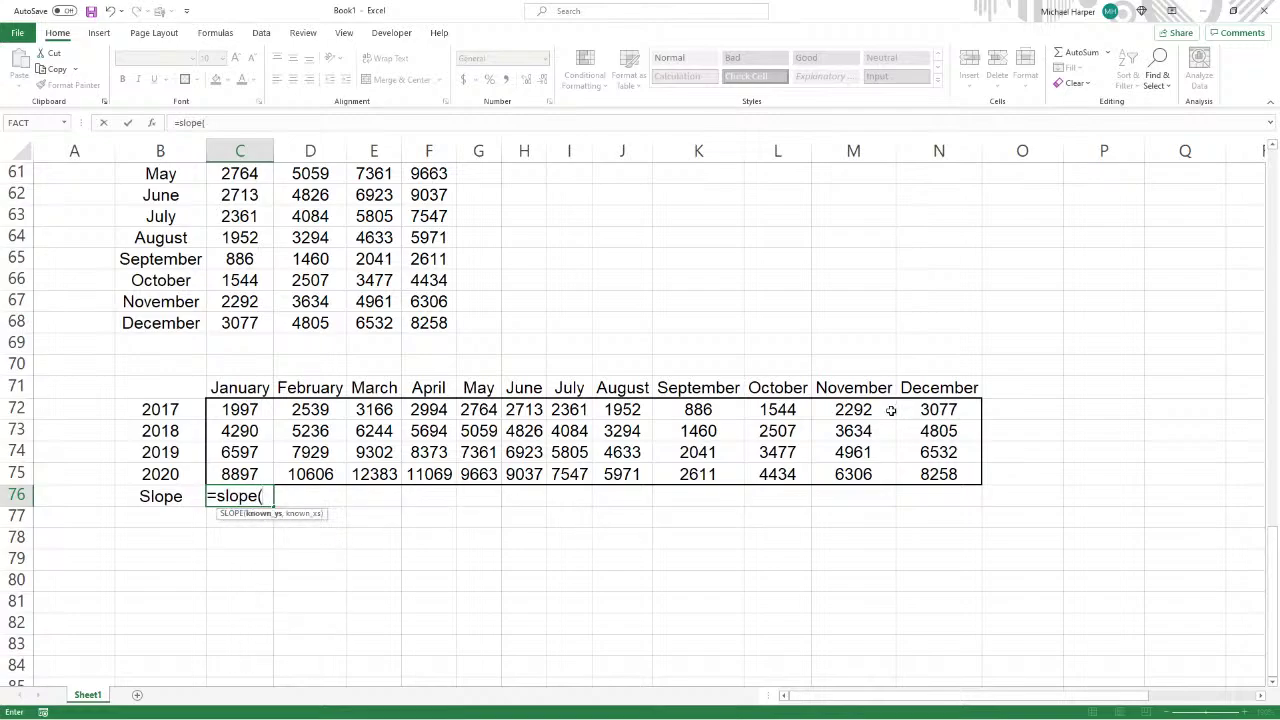
left_click_drag(256, 409, 252, 470)
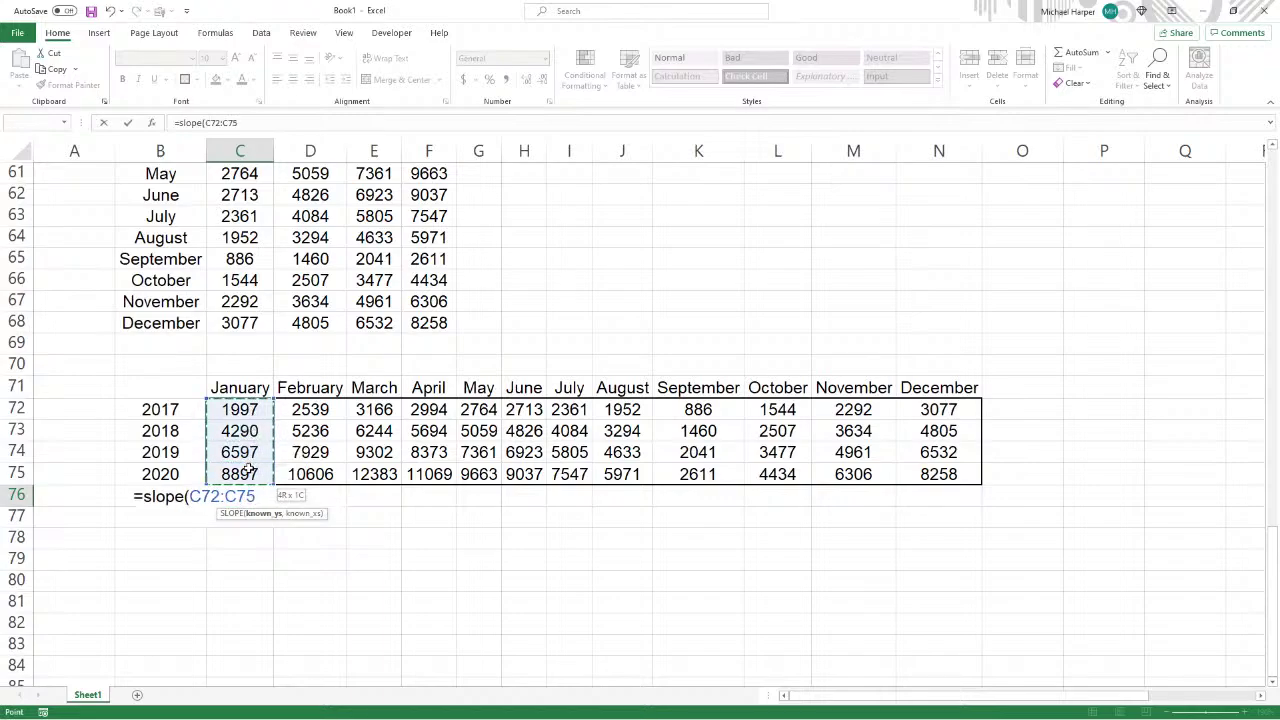
type(",")
left_click_drag(144, 411, 175, 474)
key("F4")
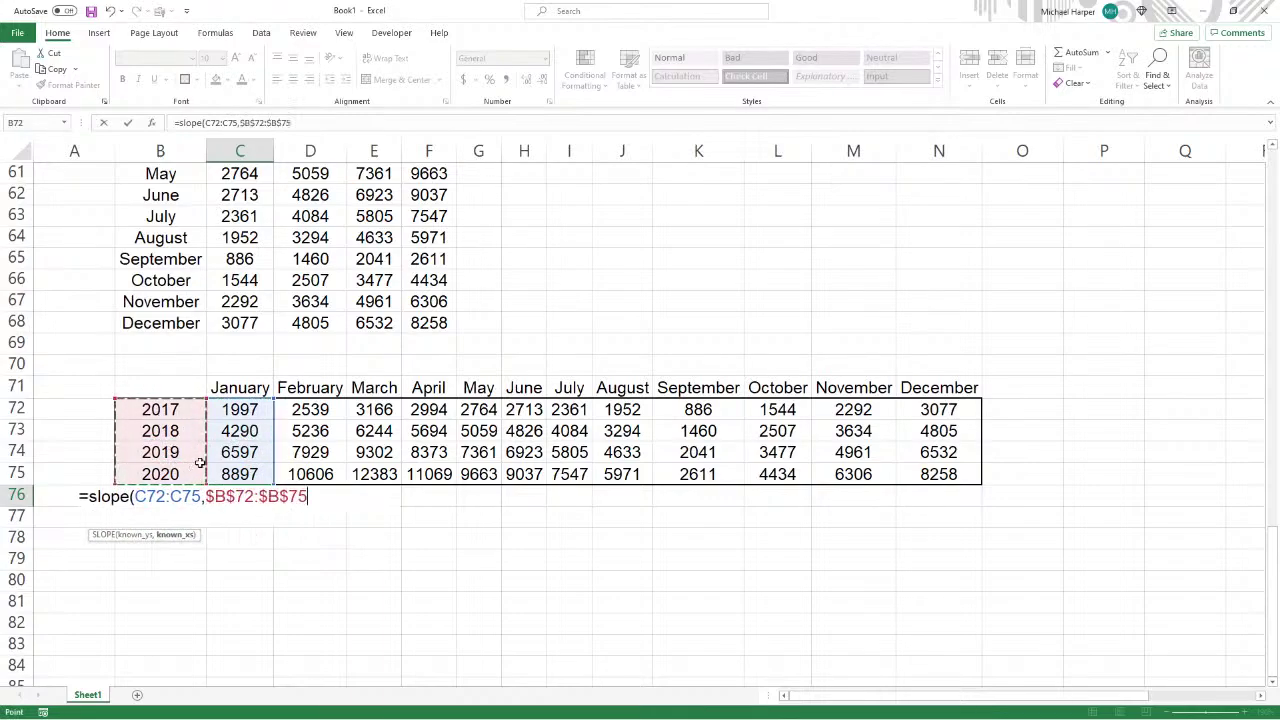
type(")")
key("Return")
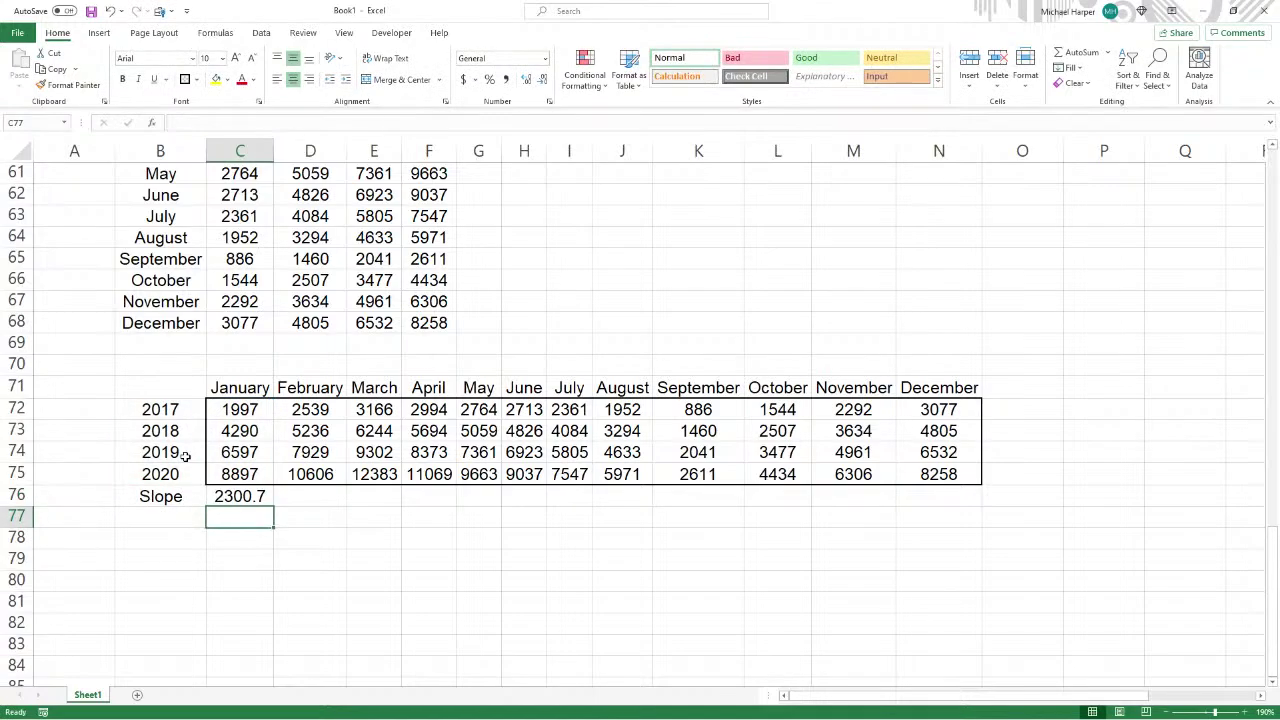
left_click(239, 496)
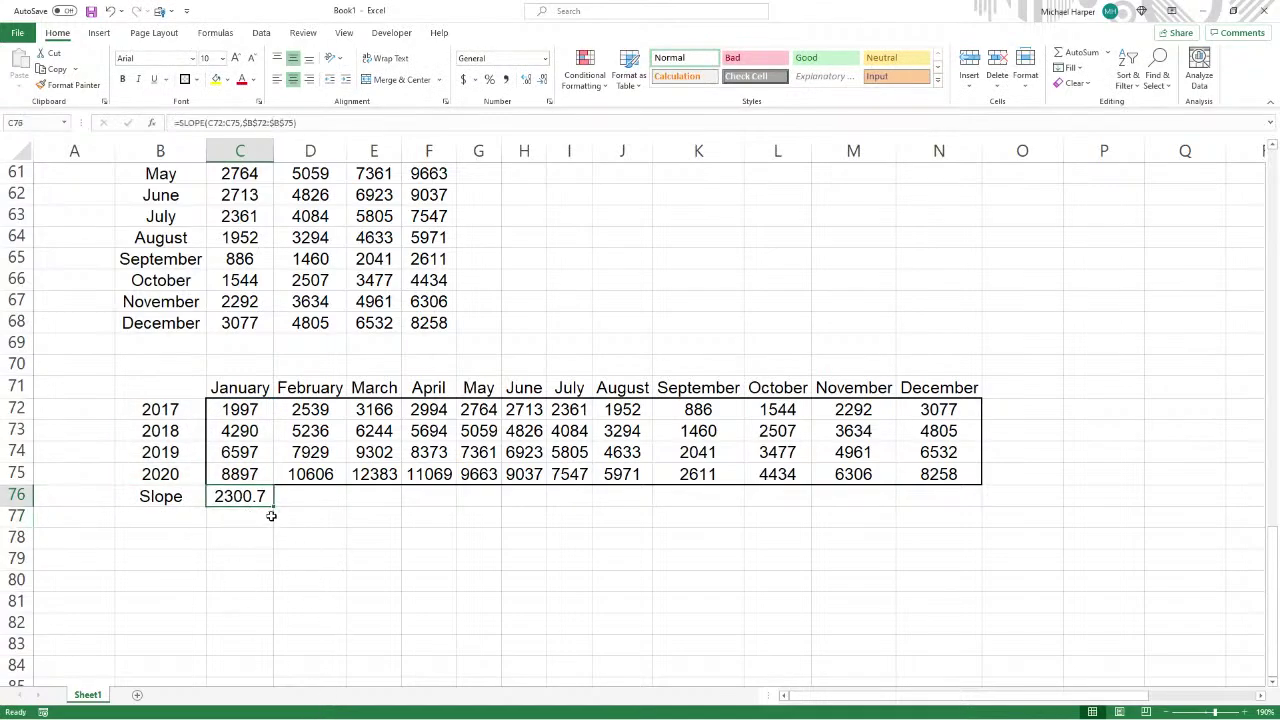
left_click_drag(272, 507, 971, 523)
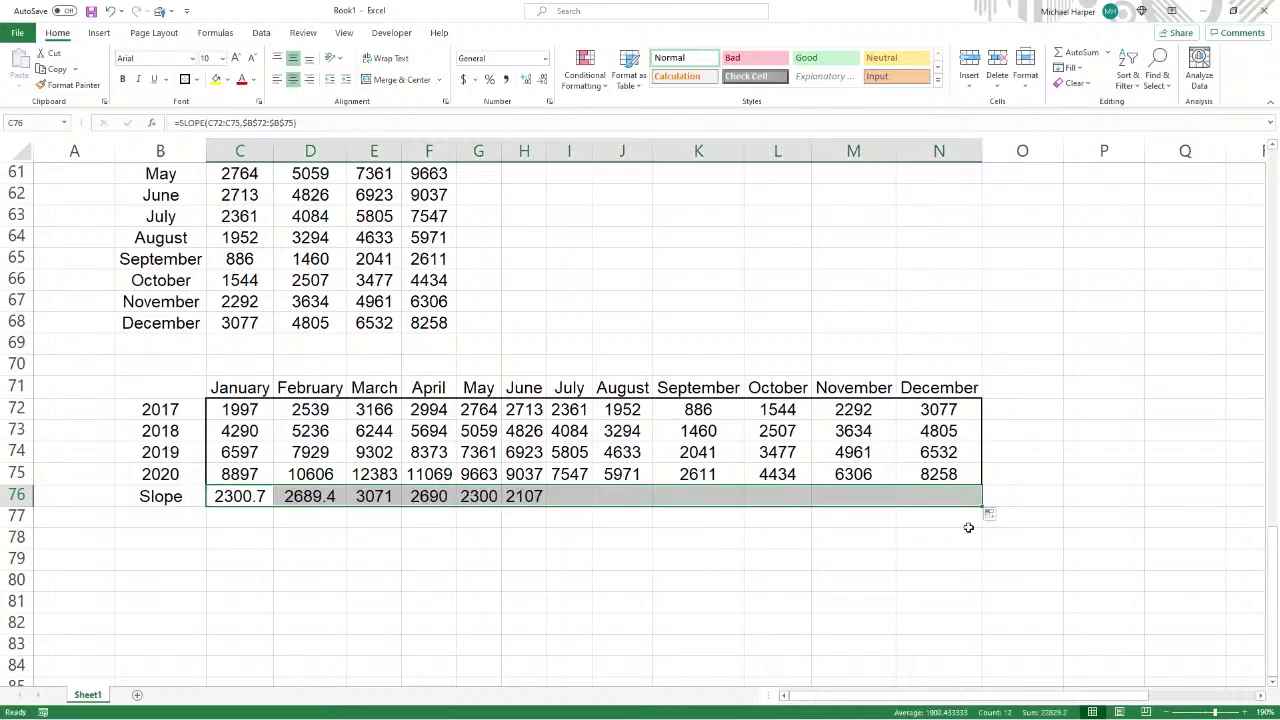
- Average the twelve slopes C76:N76 in O76, giving 1902.433
left_click(1030, 497)
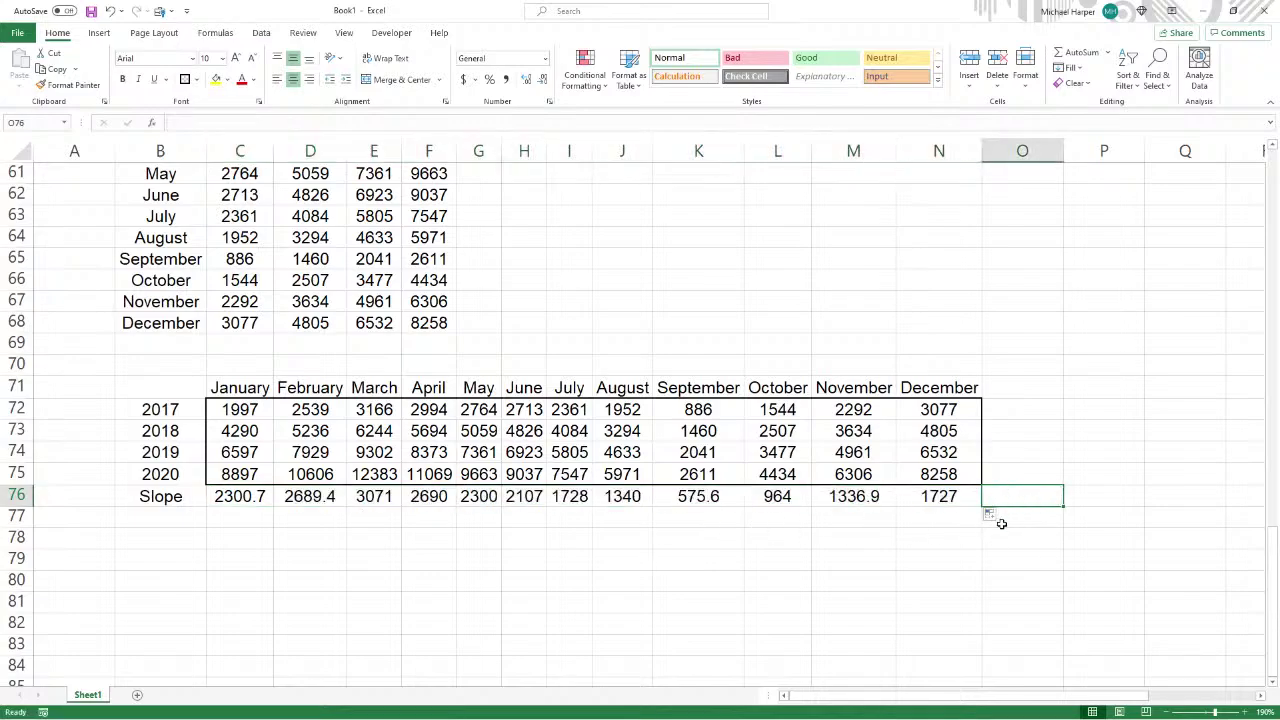
type("=average")
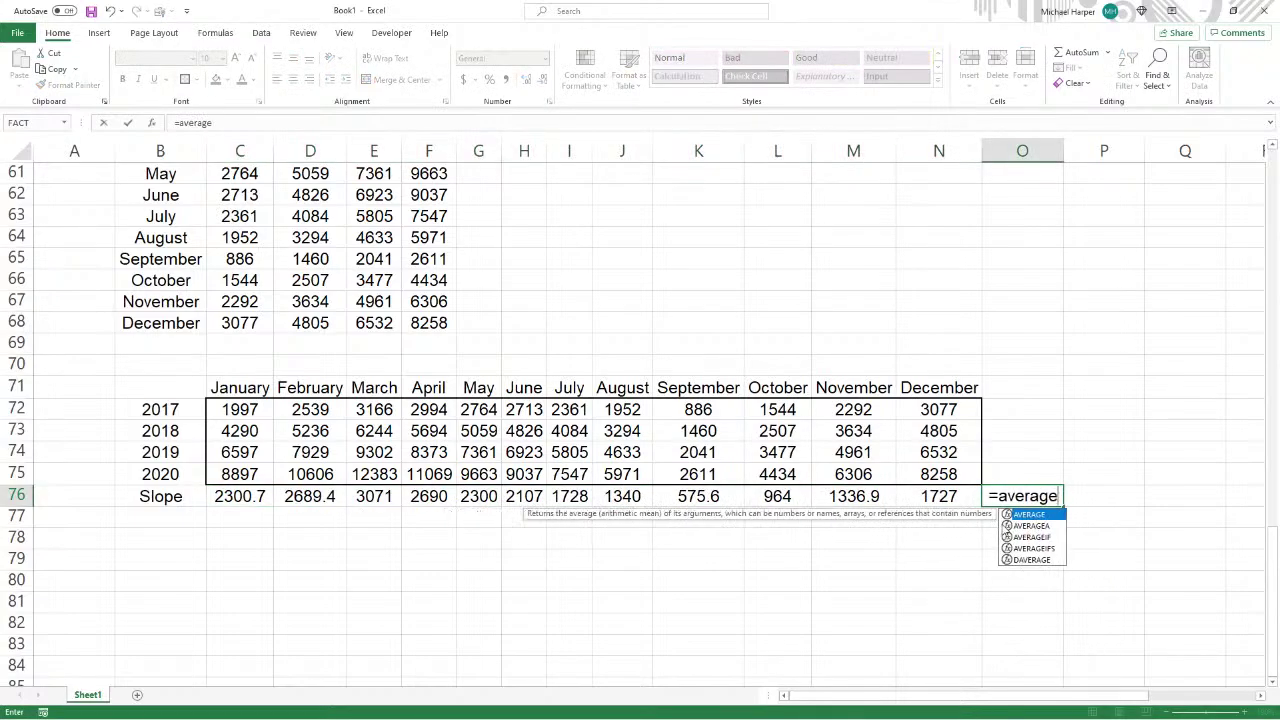
type("(")
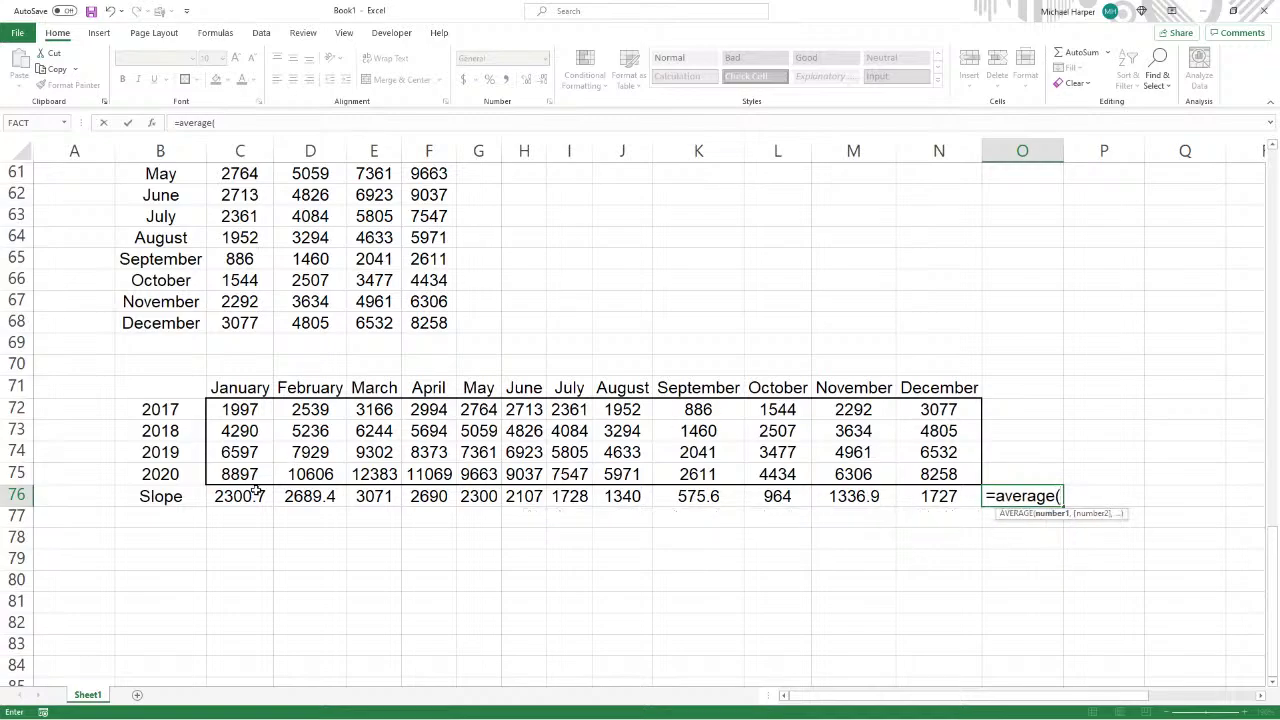
left_click_drag(256, 492, 949, 495)
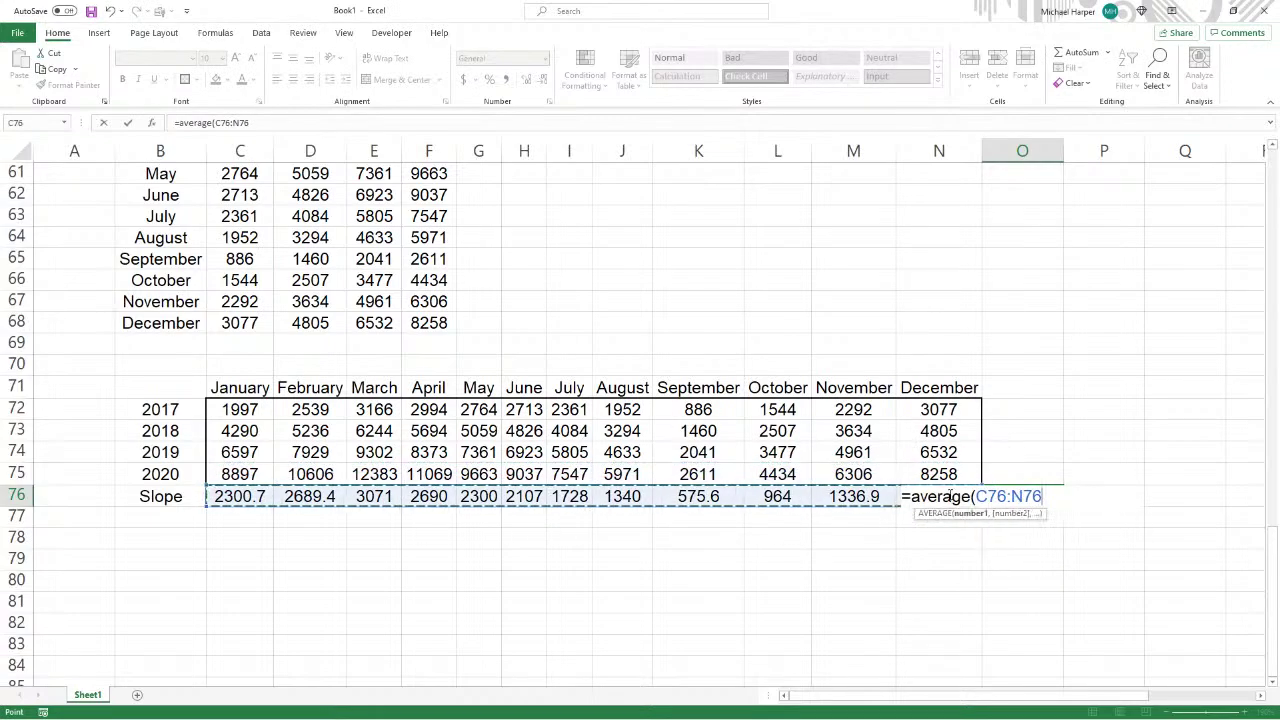
key("Return")
left_click(184, 512)
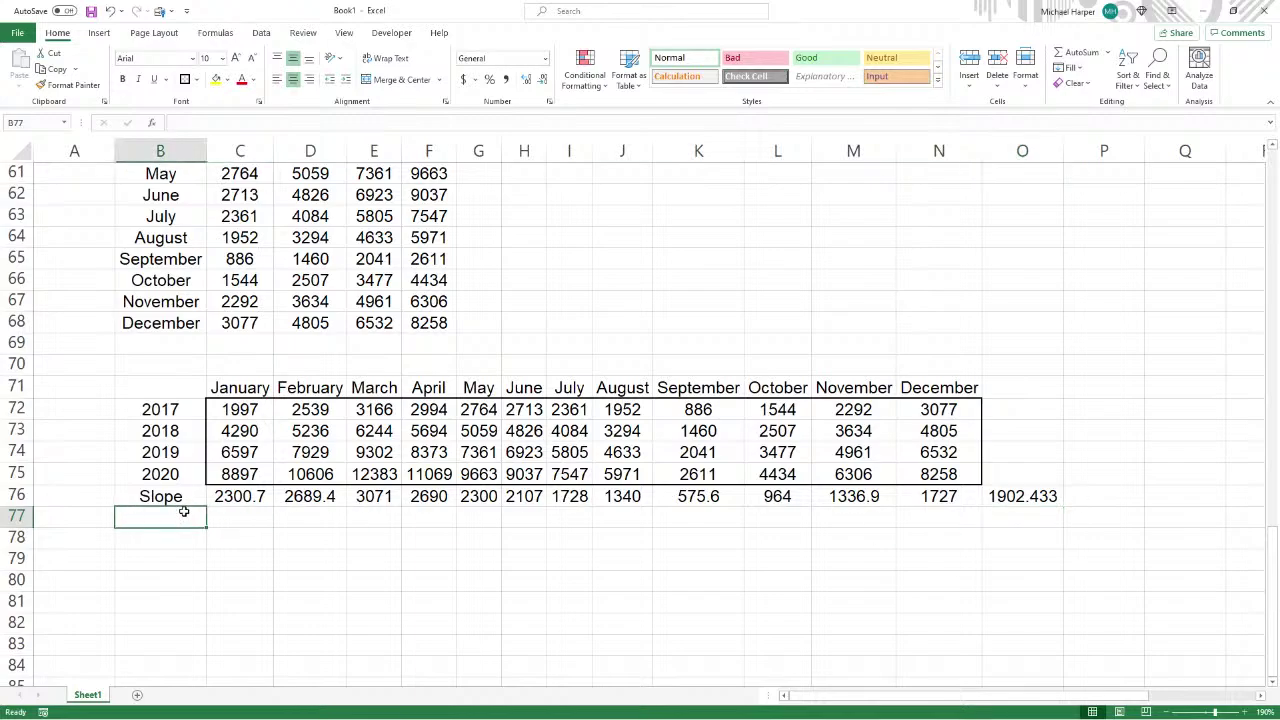
- Label B77 'SI' and fill a slope-divided-by-O76 formula across C77:N77
type("Sl")
key("Delete")
key("Tab")
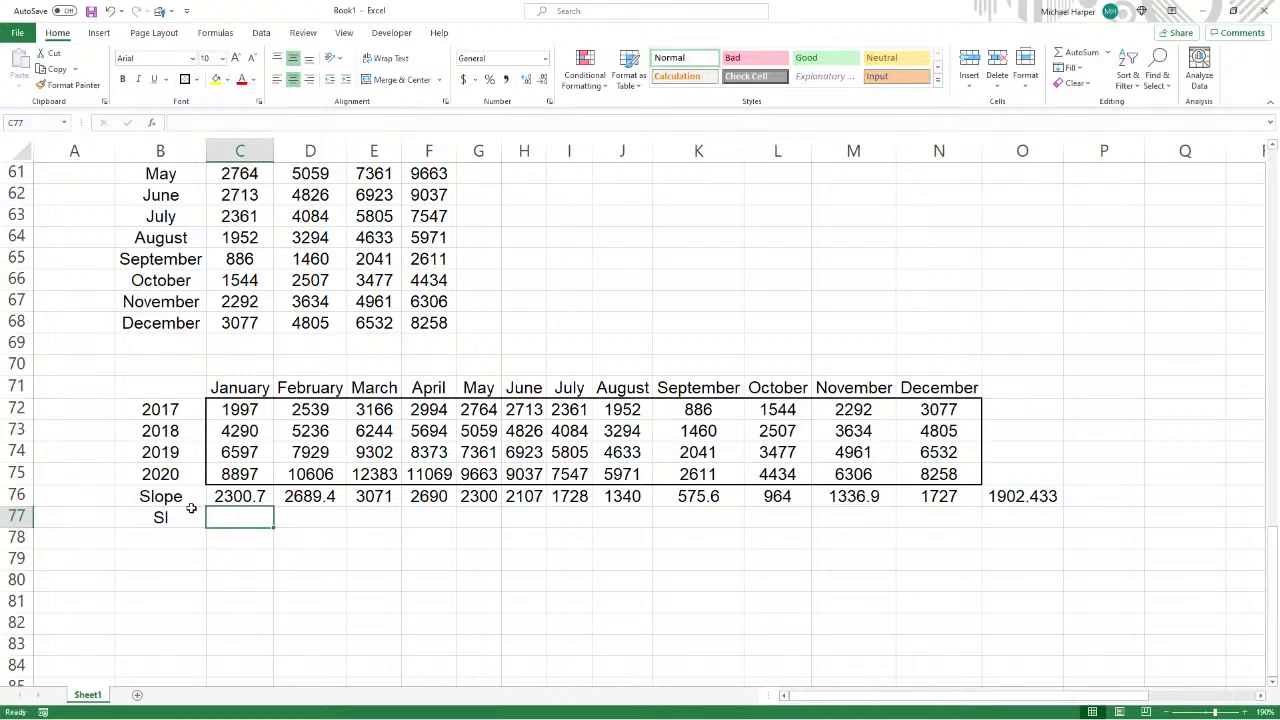
type("=")
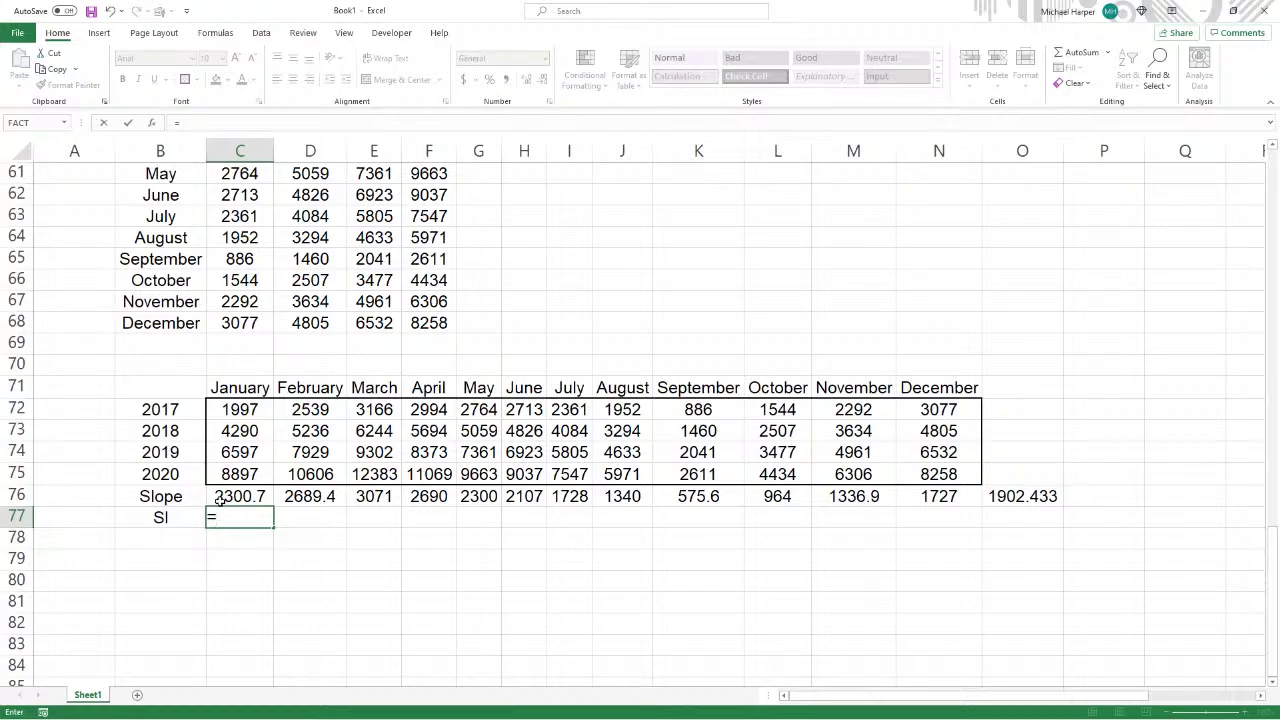
left_click(219, 490)
type("/")
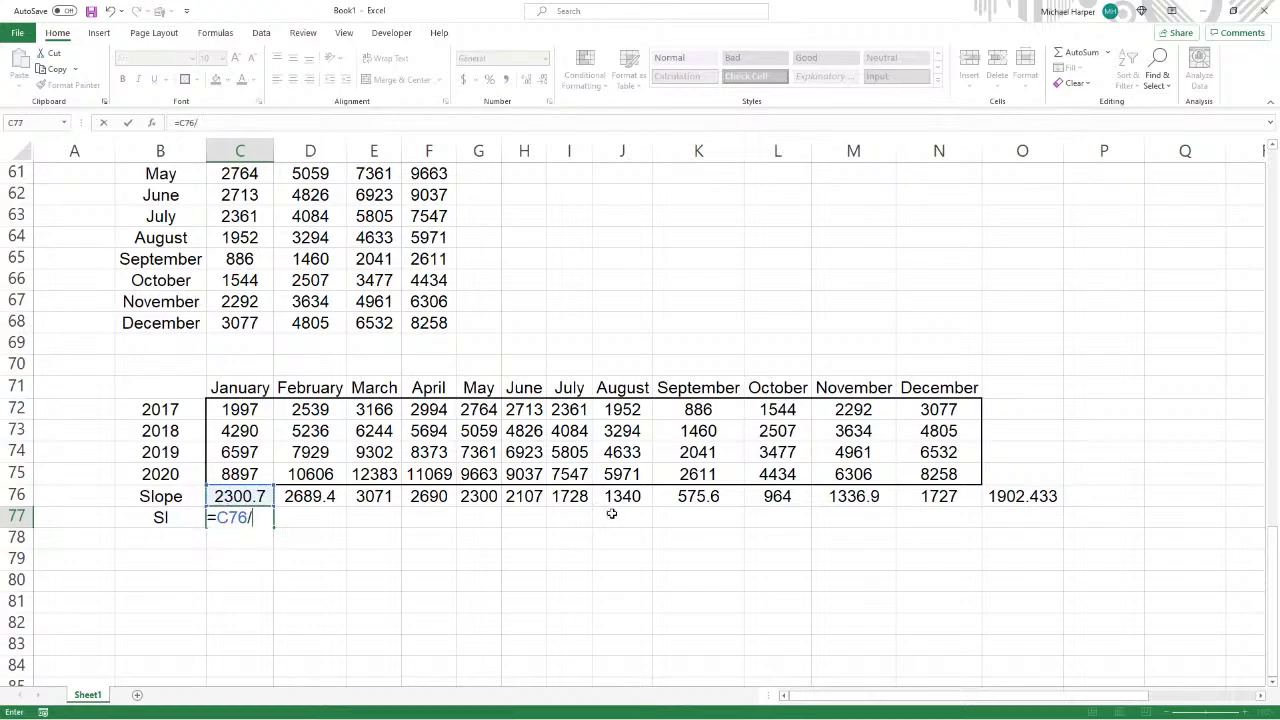
left_click(1020, 497)
key("Return")
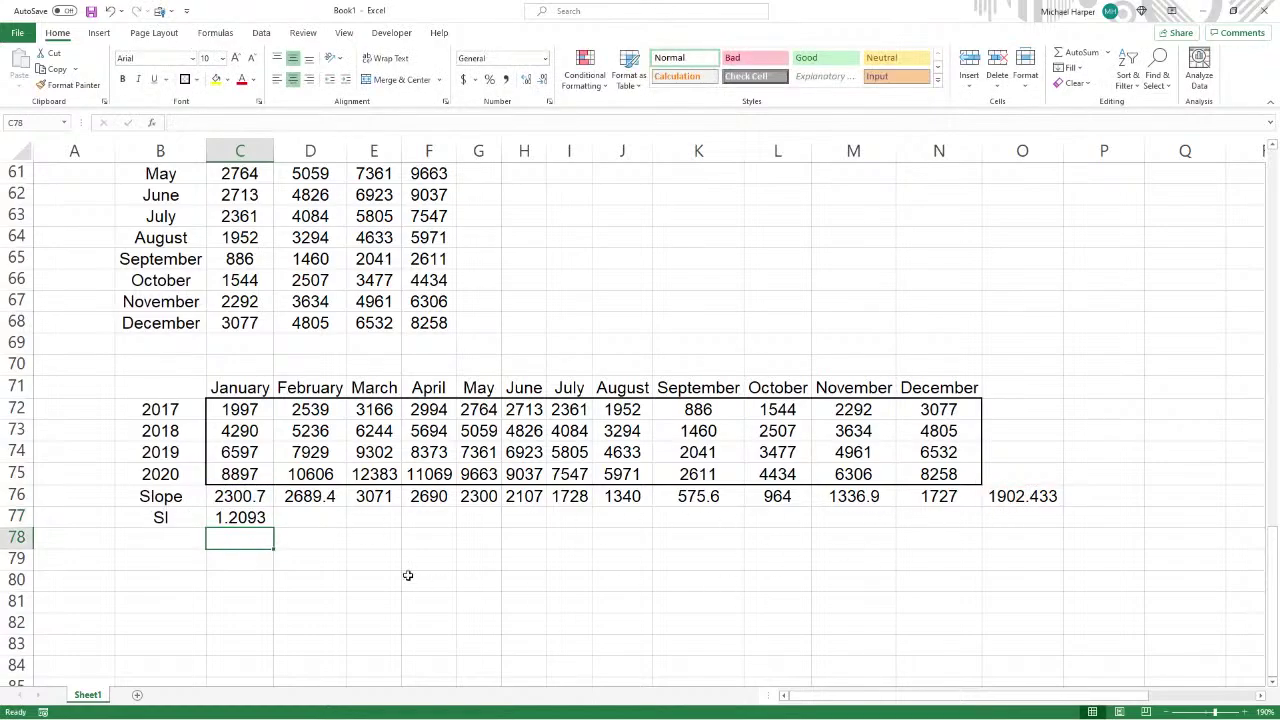
key("Up")
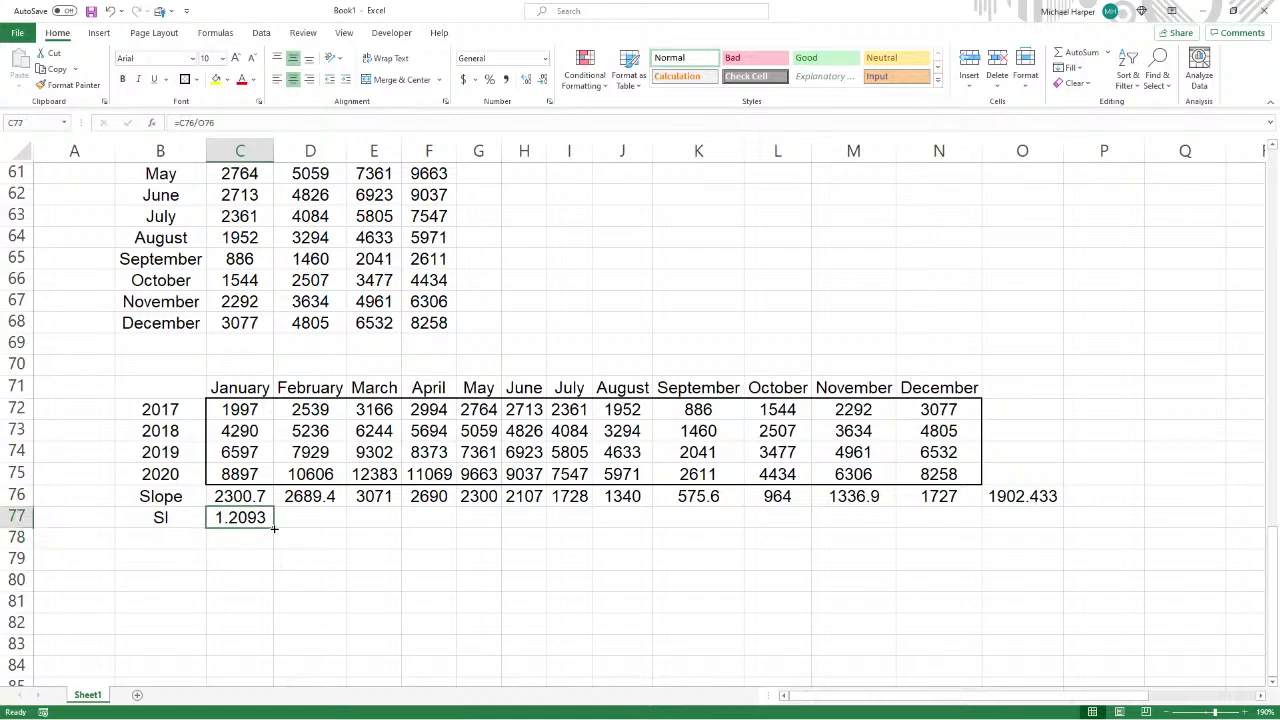
left_click_drag(273, 527, 975, 524)
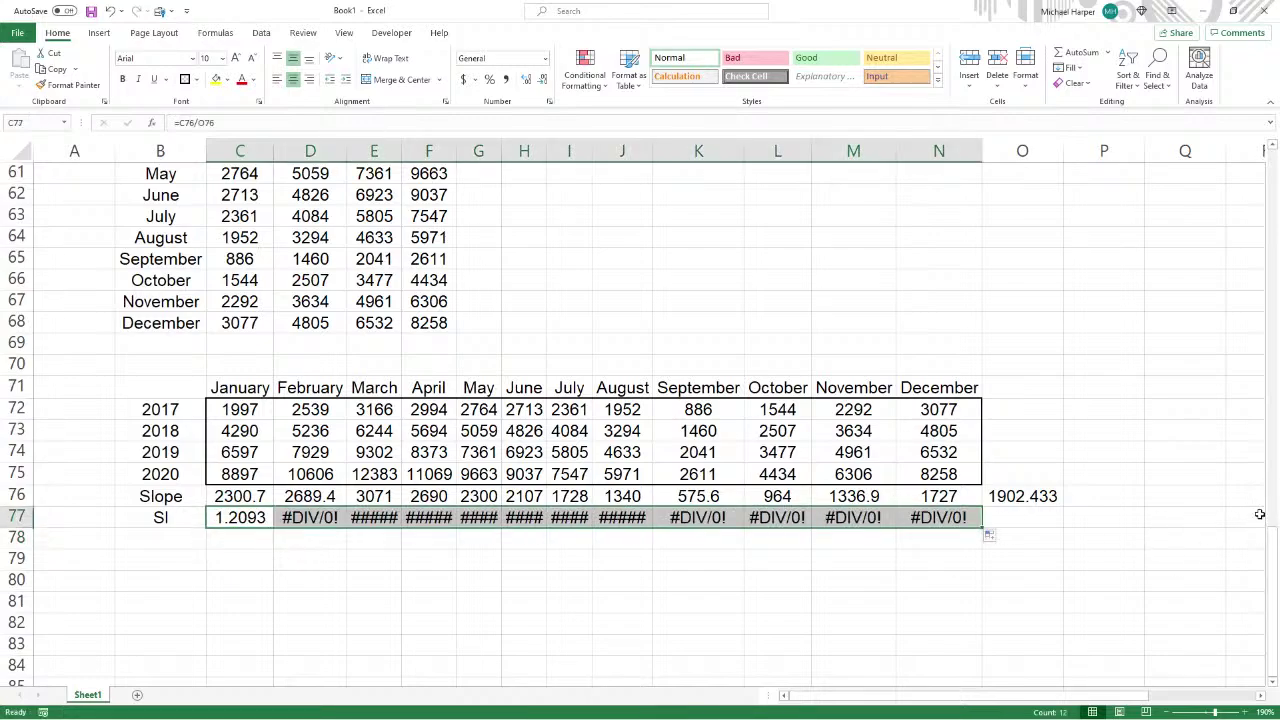
- Correct C77 to =C76/$O$76 and refill it across to N77
left_click(238, 520)
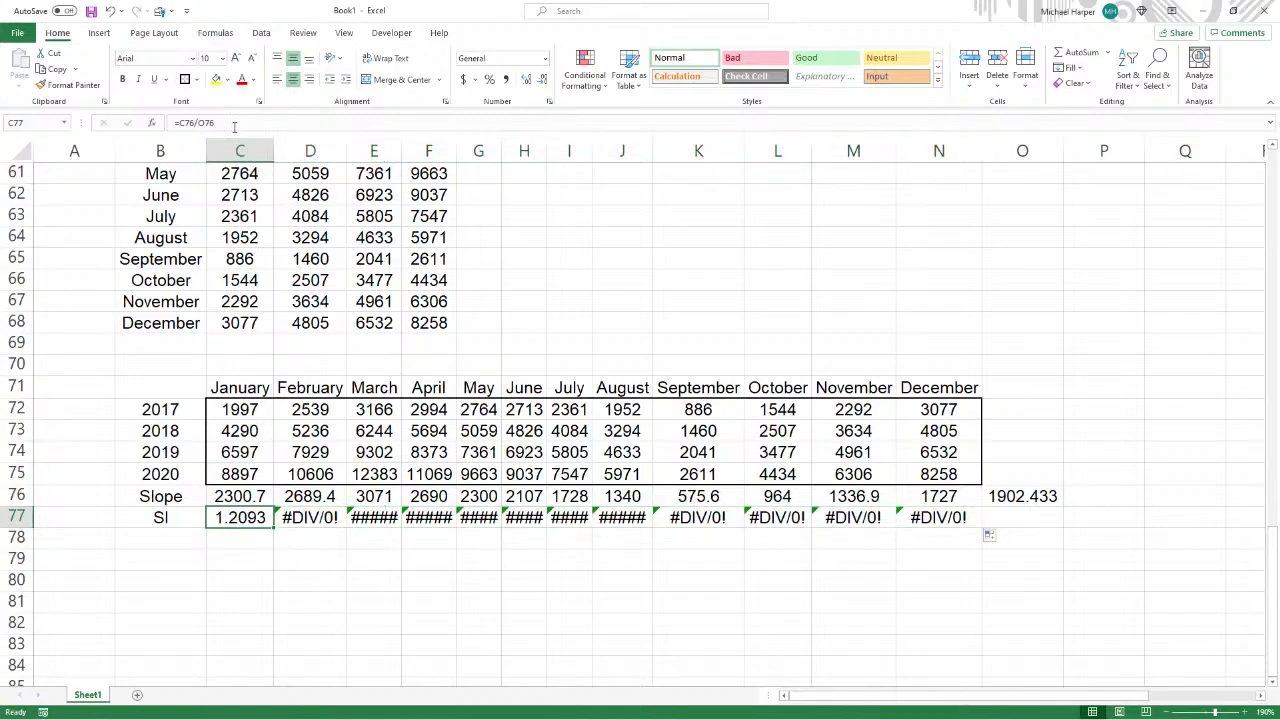
left_click_drag(234, 126, 172, 126)
type("=")
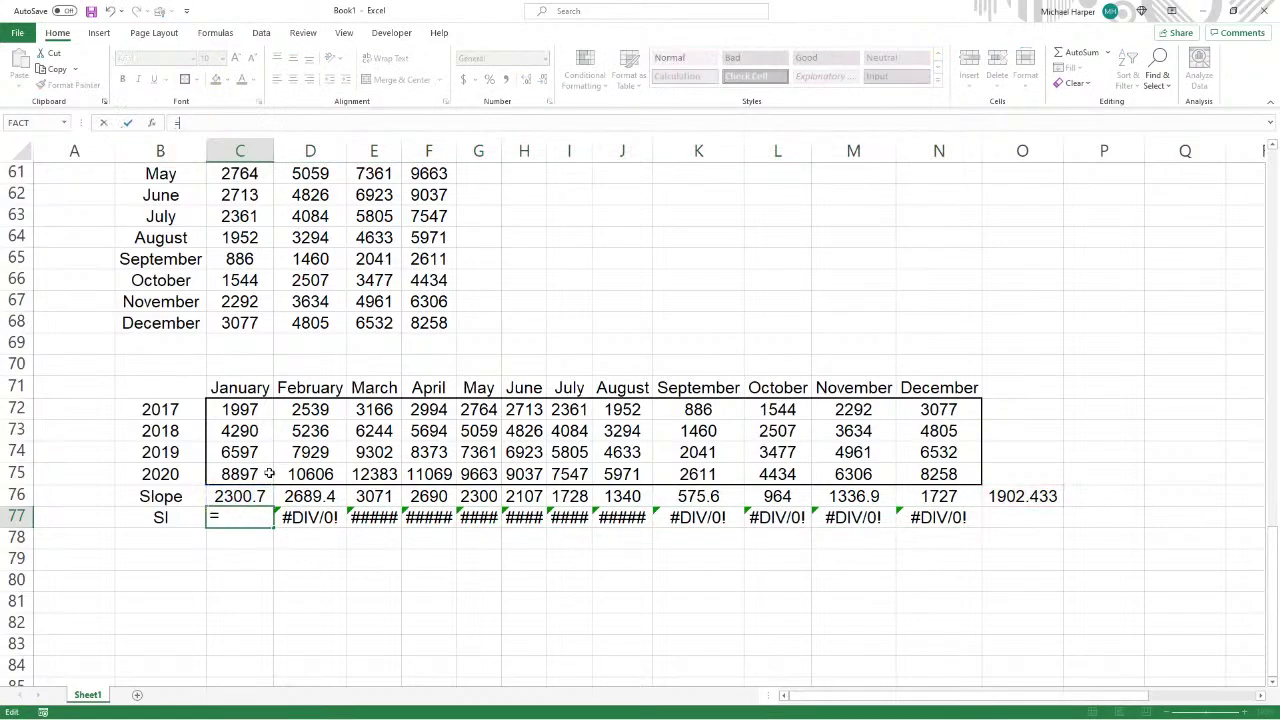
left_click(238, 496)
type("/")
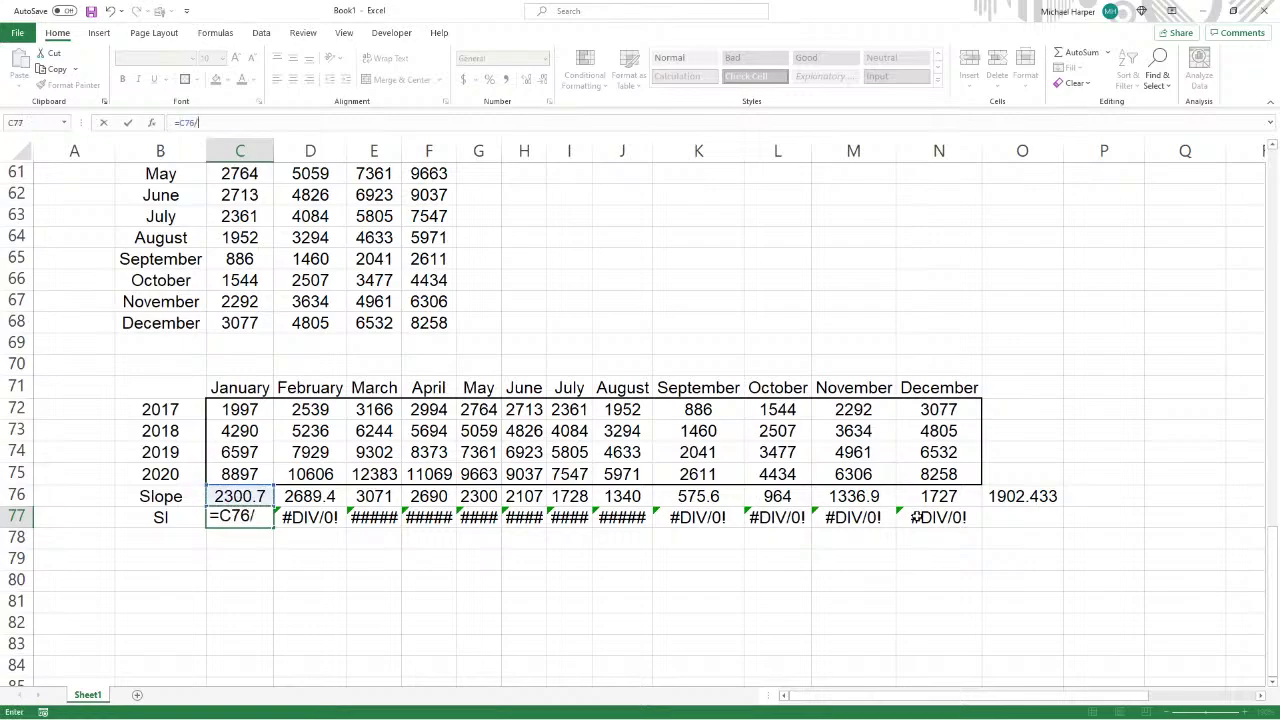
left_click(1037, 497)
key("F4")
key("Return")
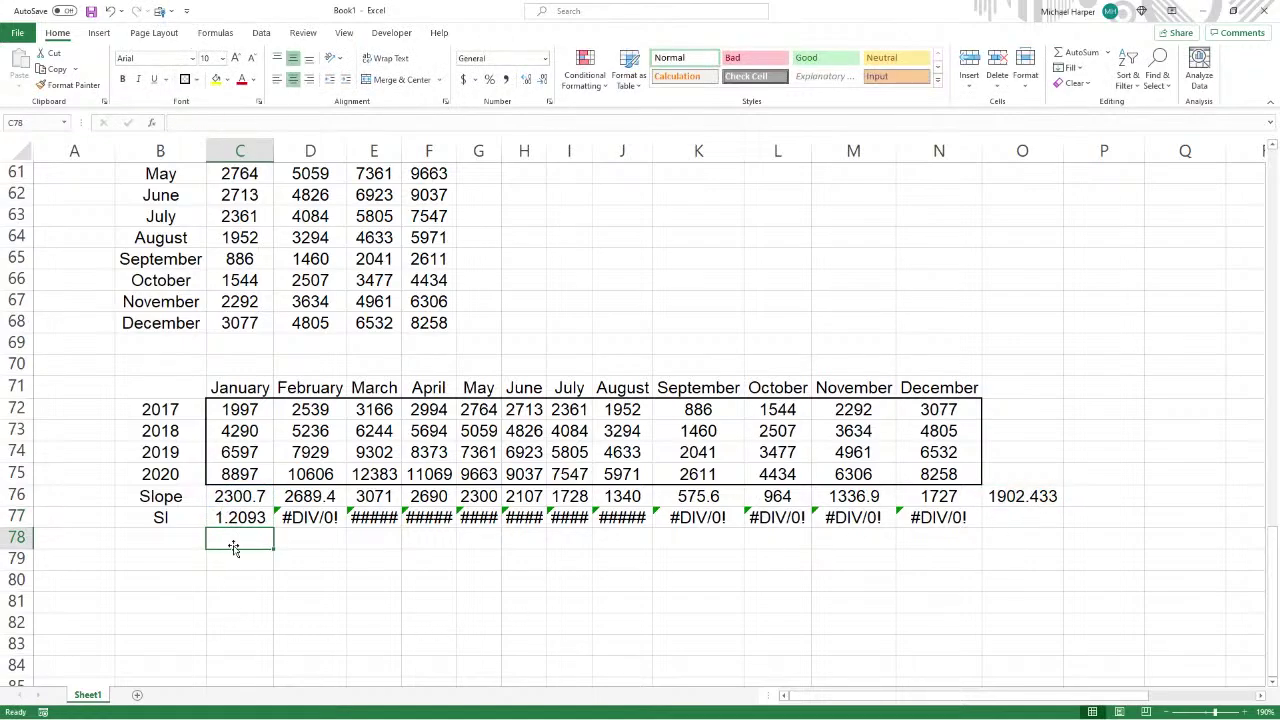
left_click(245, 515)
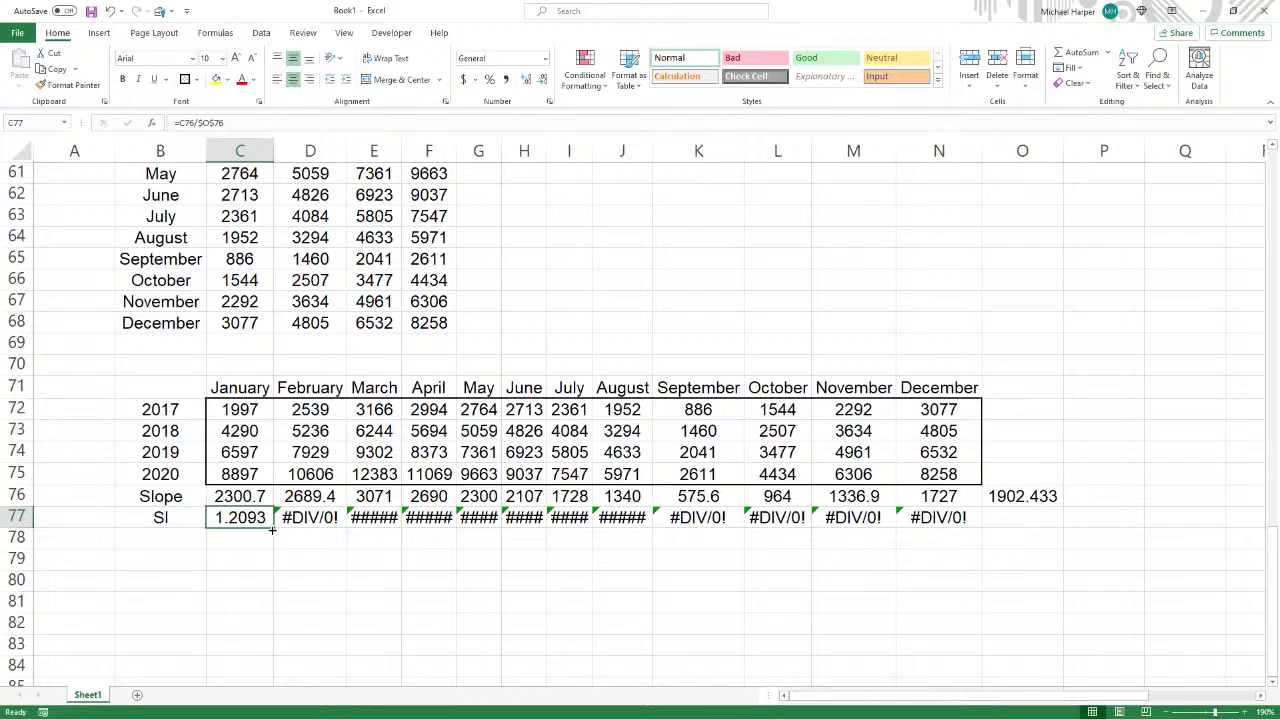
left_click_drag(272, 530, 975, 530)
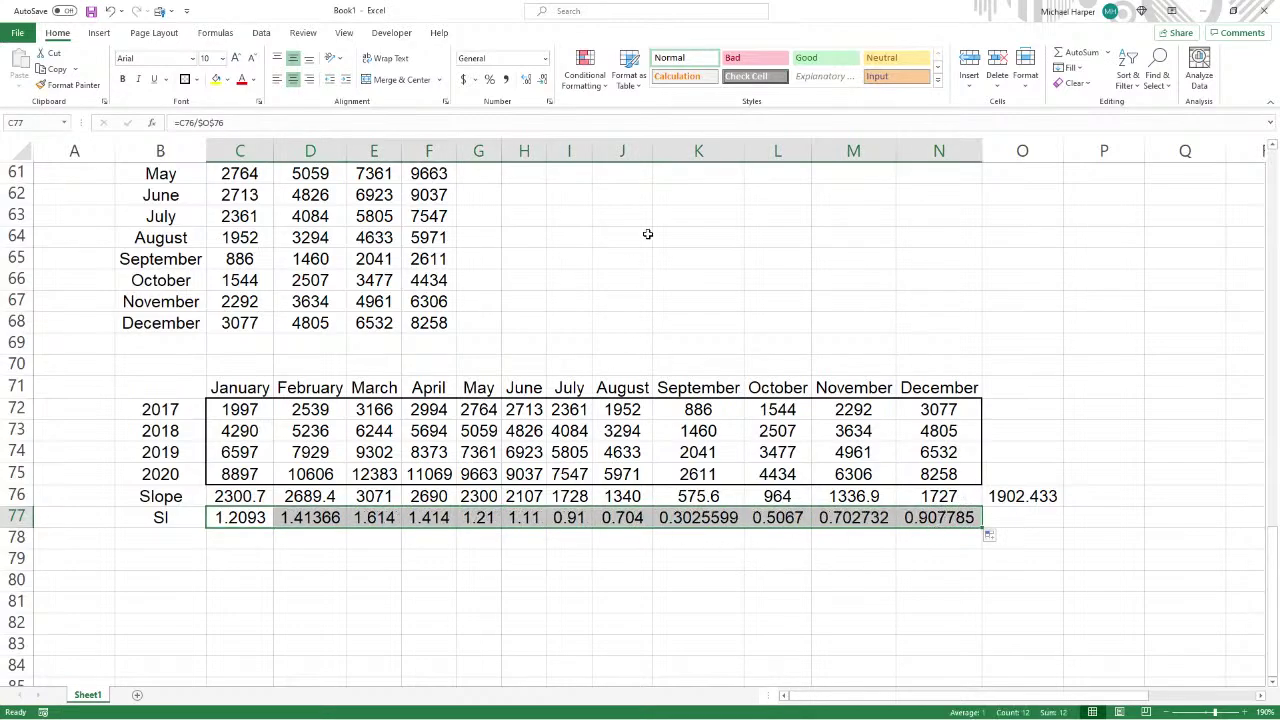
- Reduce the SI values to two decimal places
left_click(544, 80)
left_click(545, 81)
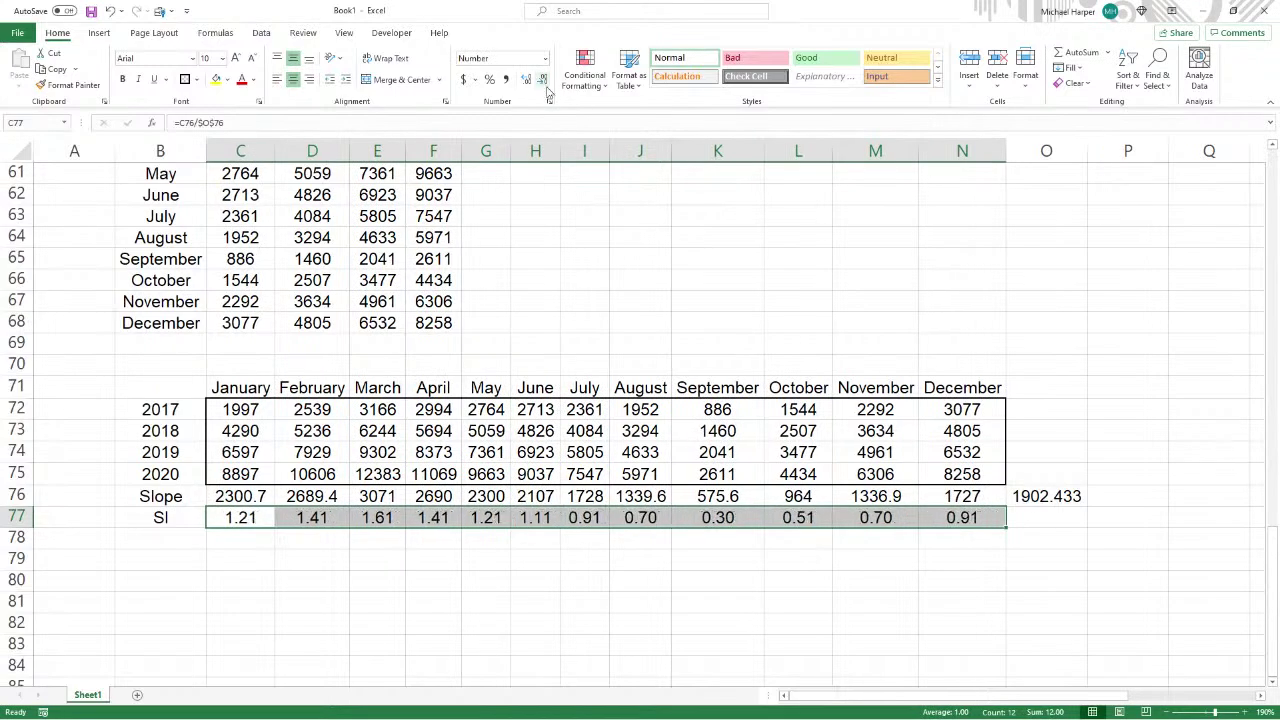
left_click(226, 539)
- Add an 'Intercept' row 78 with =INTERCEPT(C72:C75,$B$72:$B$75) filled across to N78
left_click(177, 535)
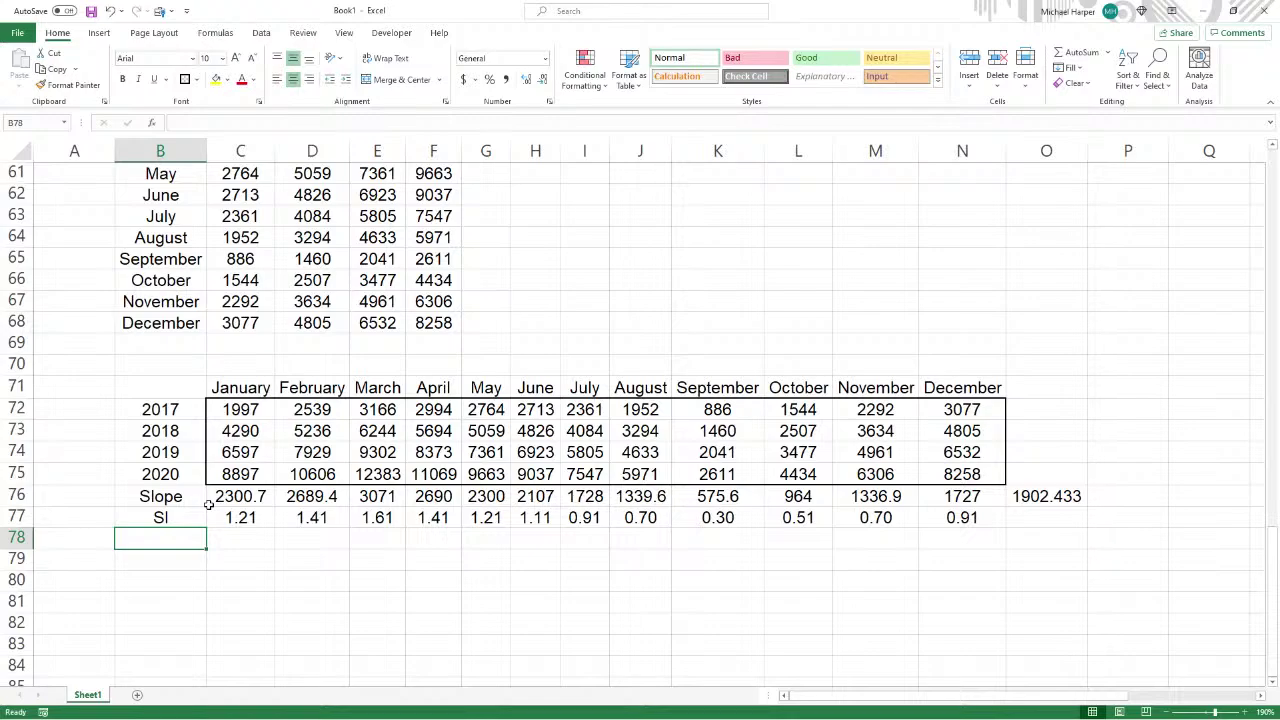
type("Interce")
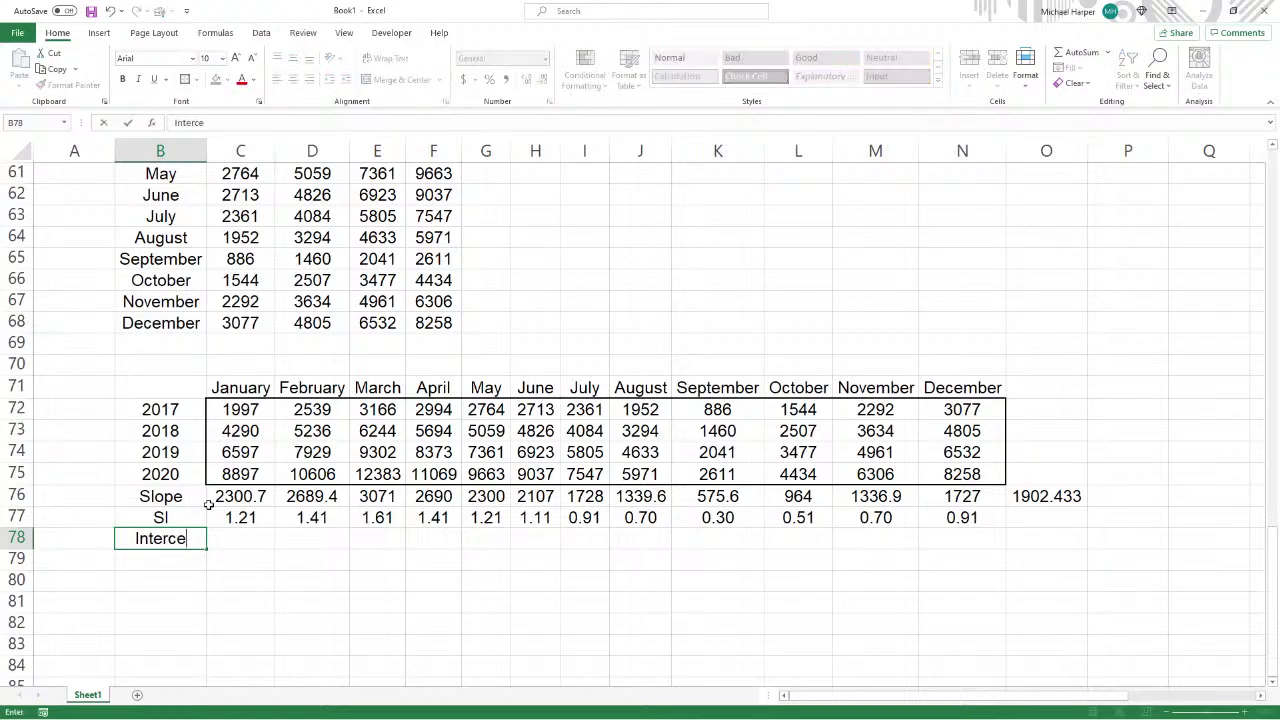
type("pt")
key("Tab")
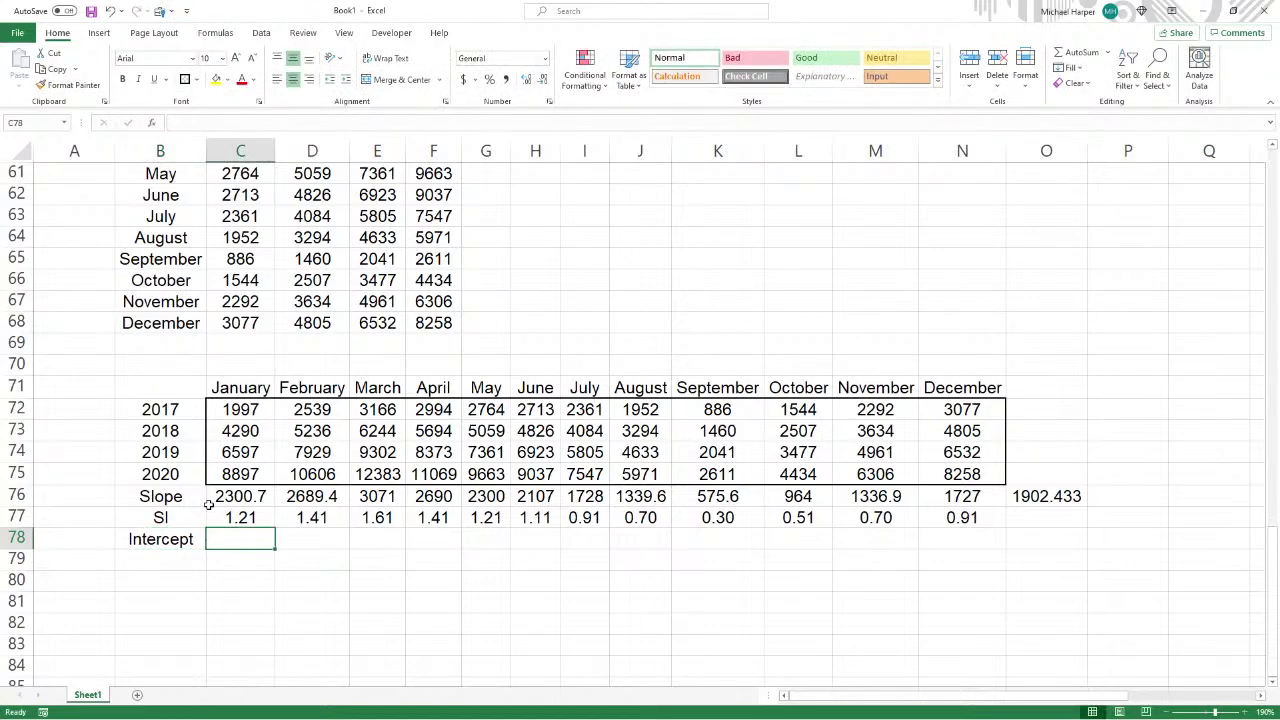
type("=inter")
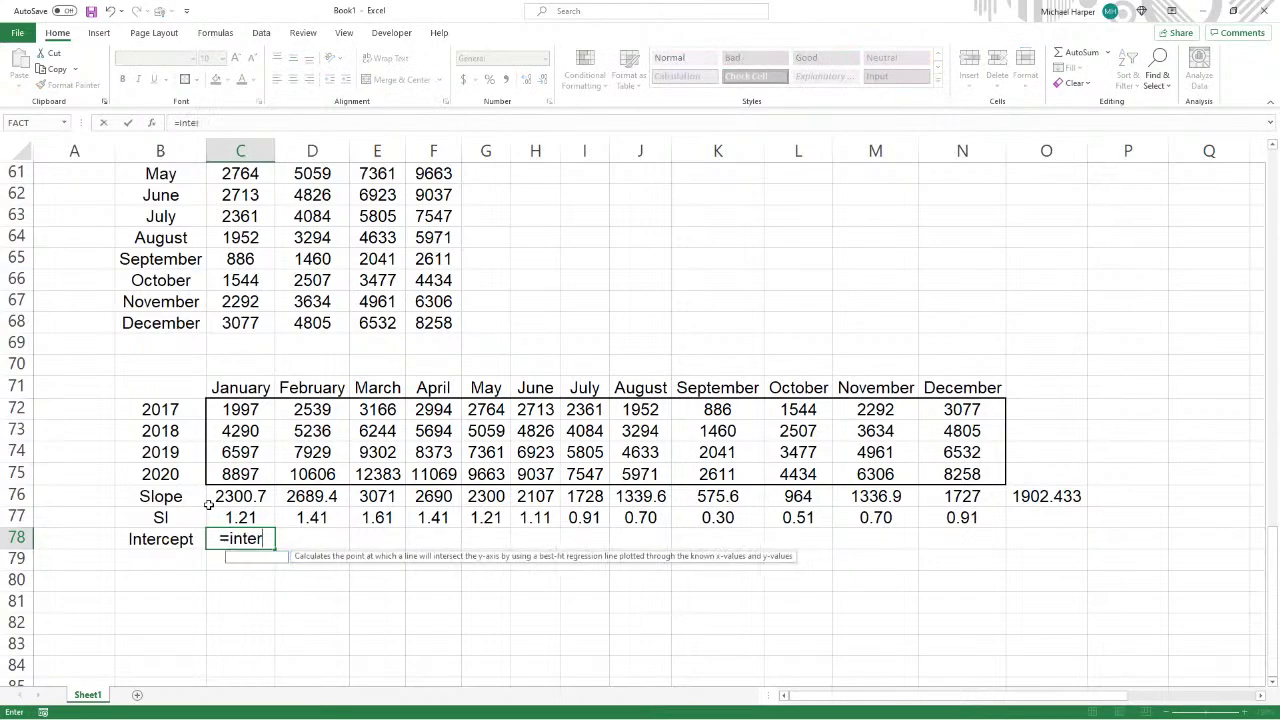
type("cept(")
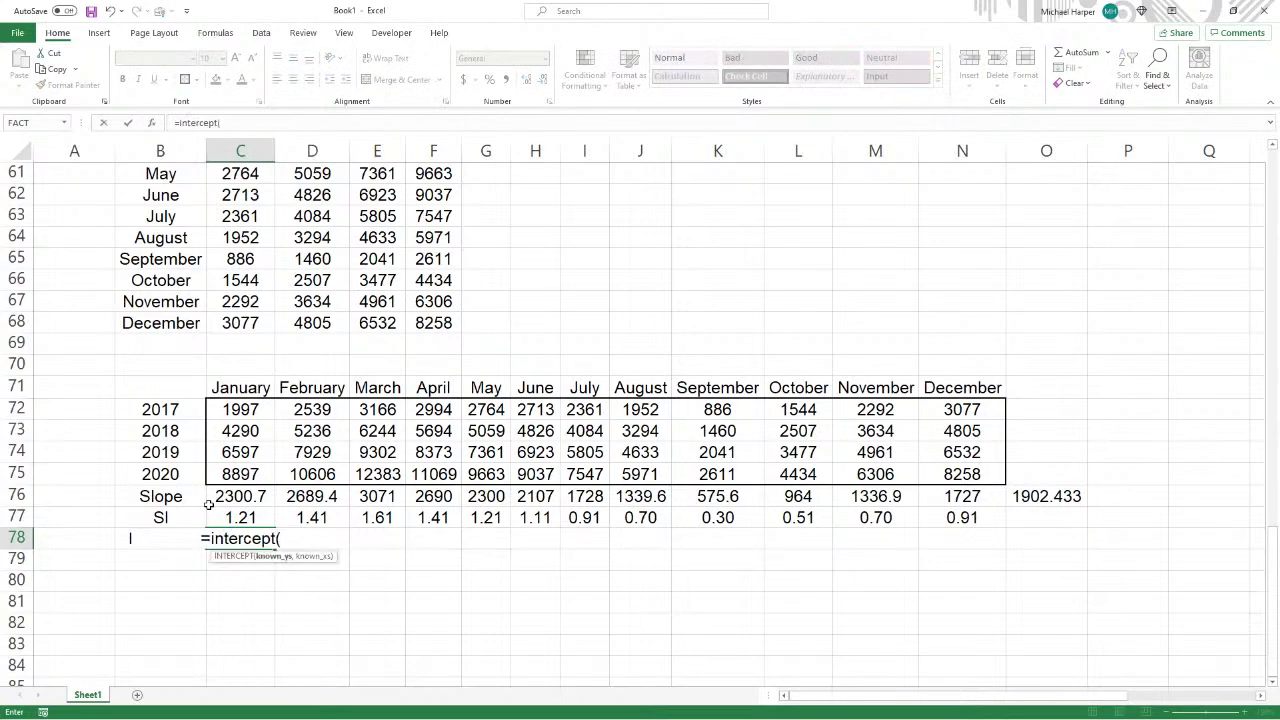
left_click_drag(249, 409, 253, 471)
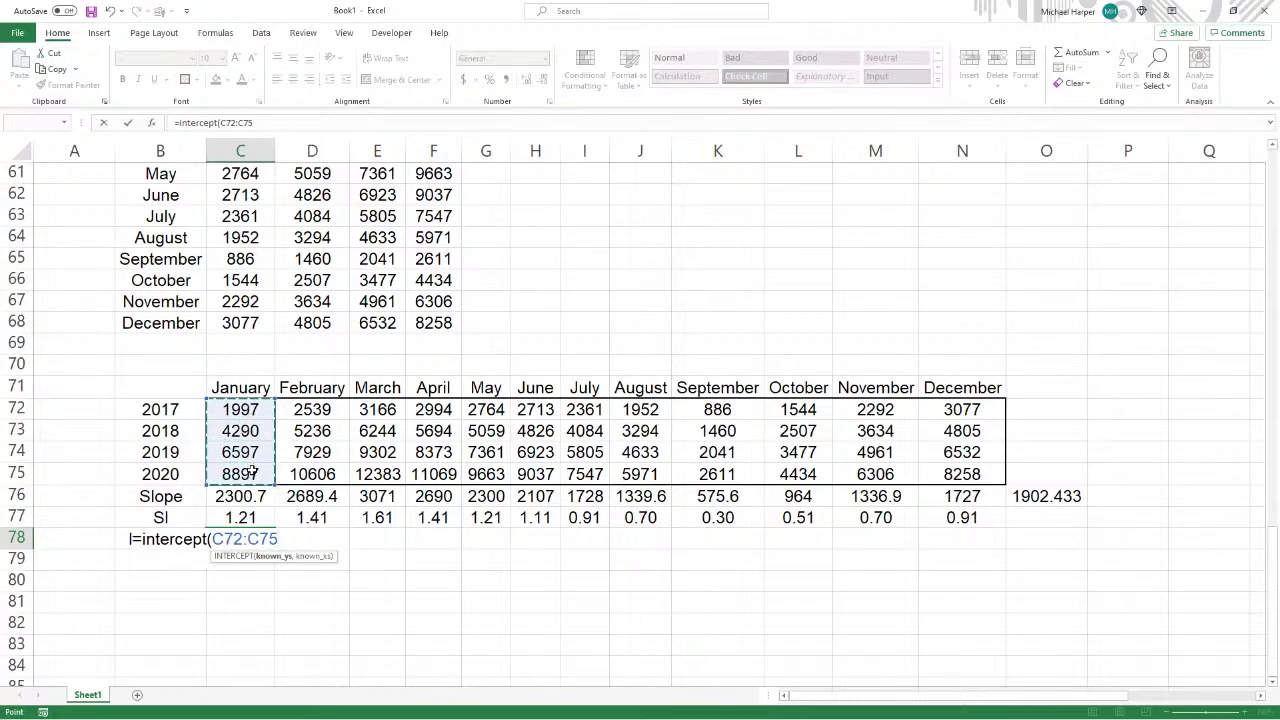
type(",")
left_click_drag(165, 409, 170, 470)
key("F4")
key("Return")
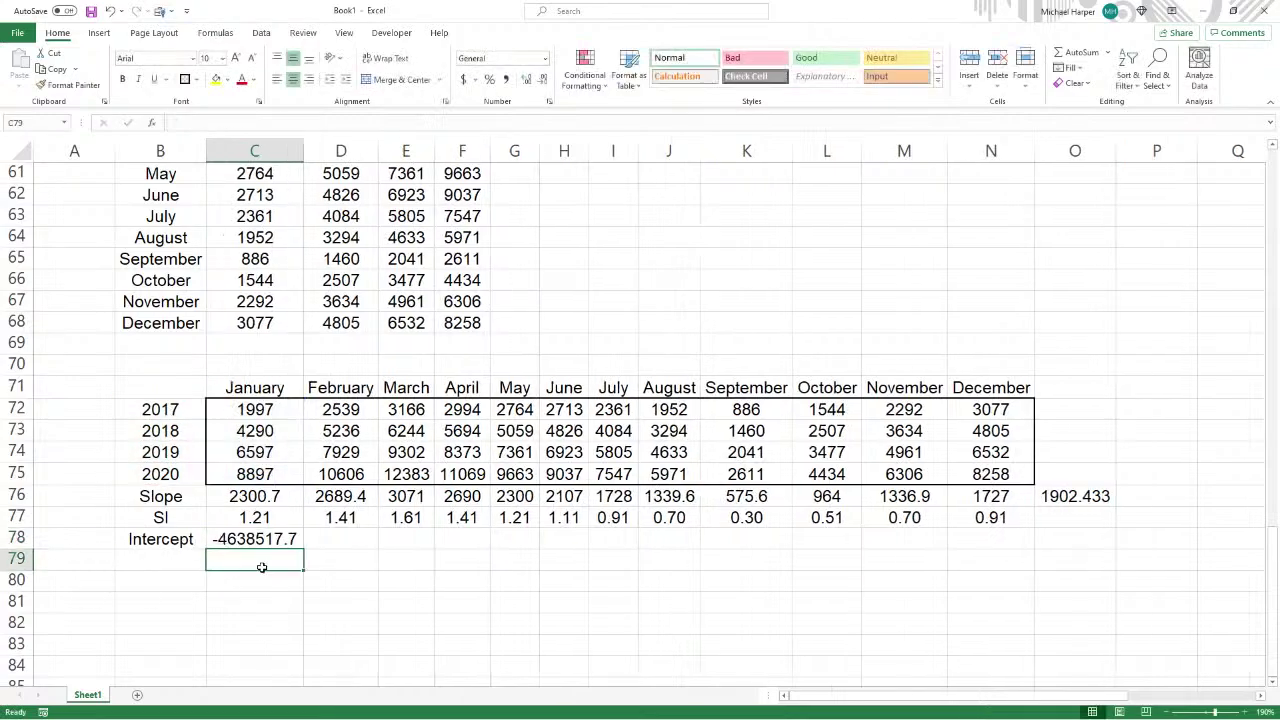
left_click_drag(302, 548, 1030, 540)
- Add a 'Forecast-2021' row 79 with =C78+C76*2021 filled across to N79
left_click(181, 563)
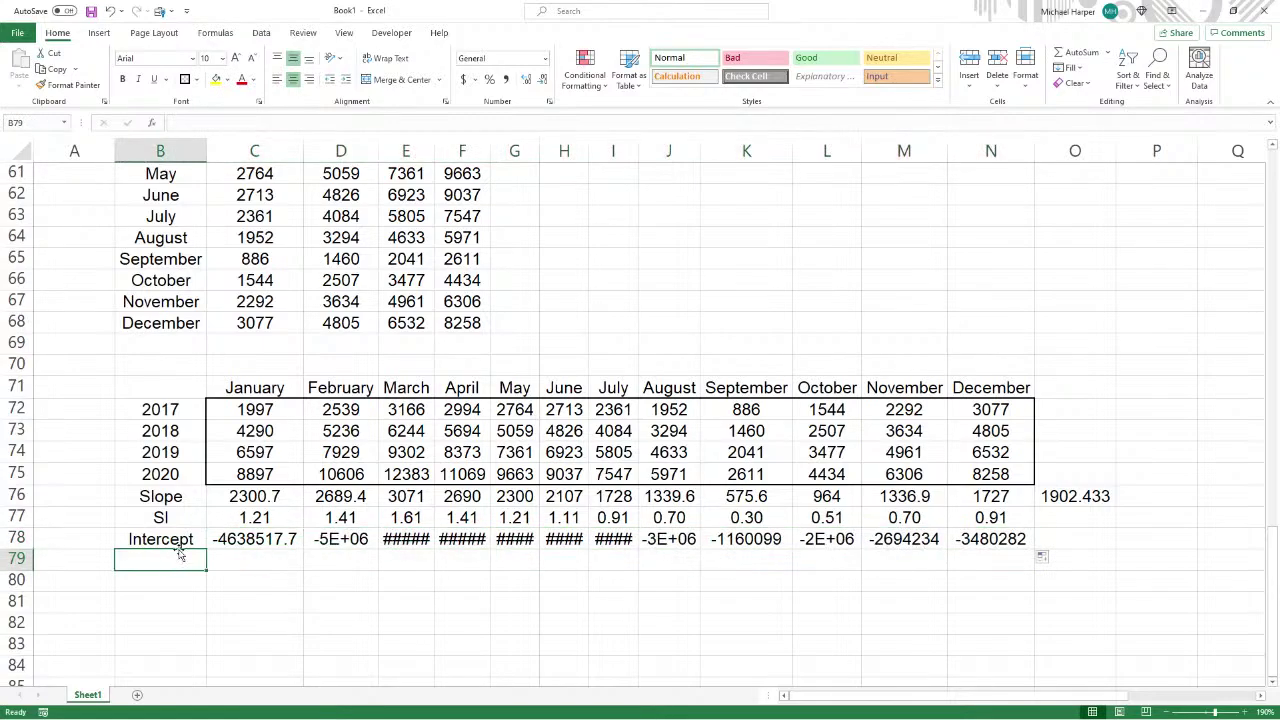
type("Forecast")
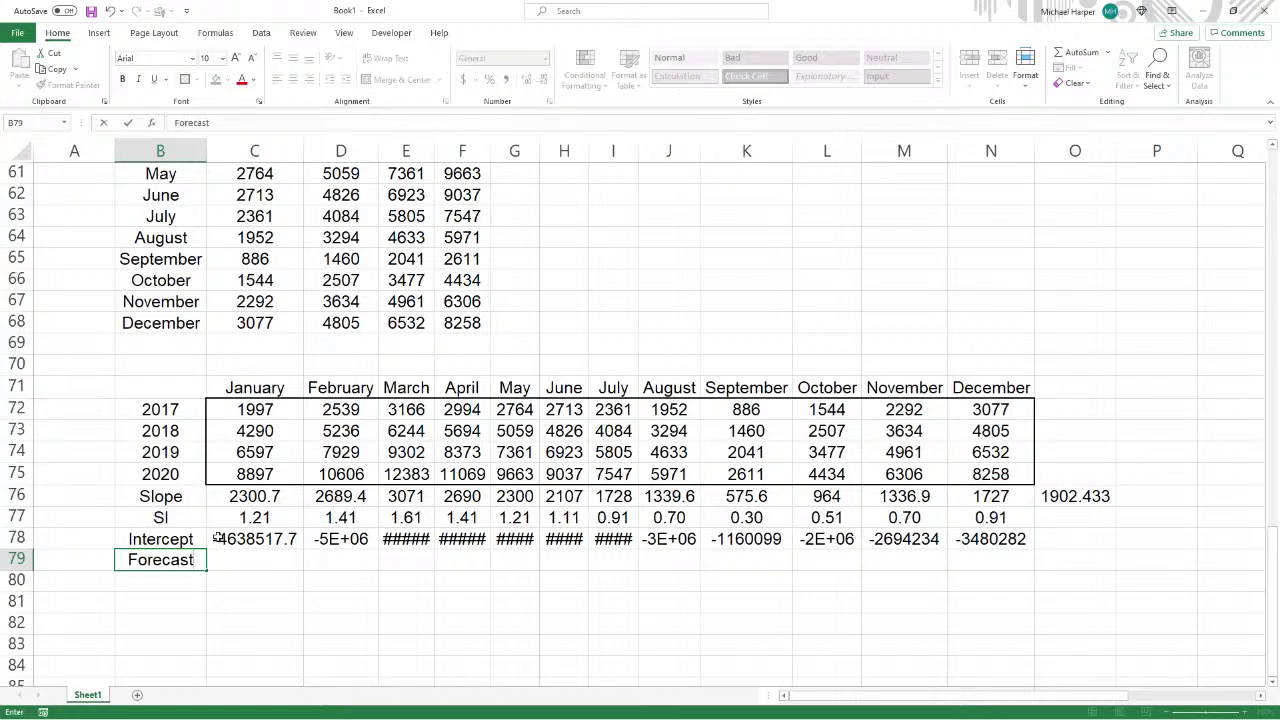
type("-2021")
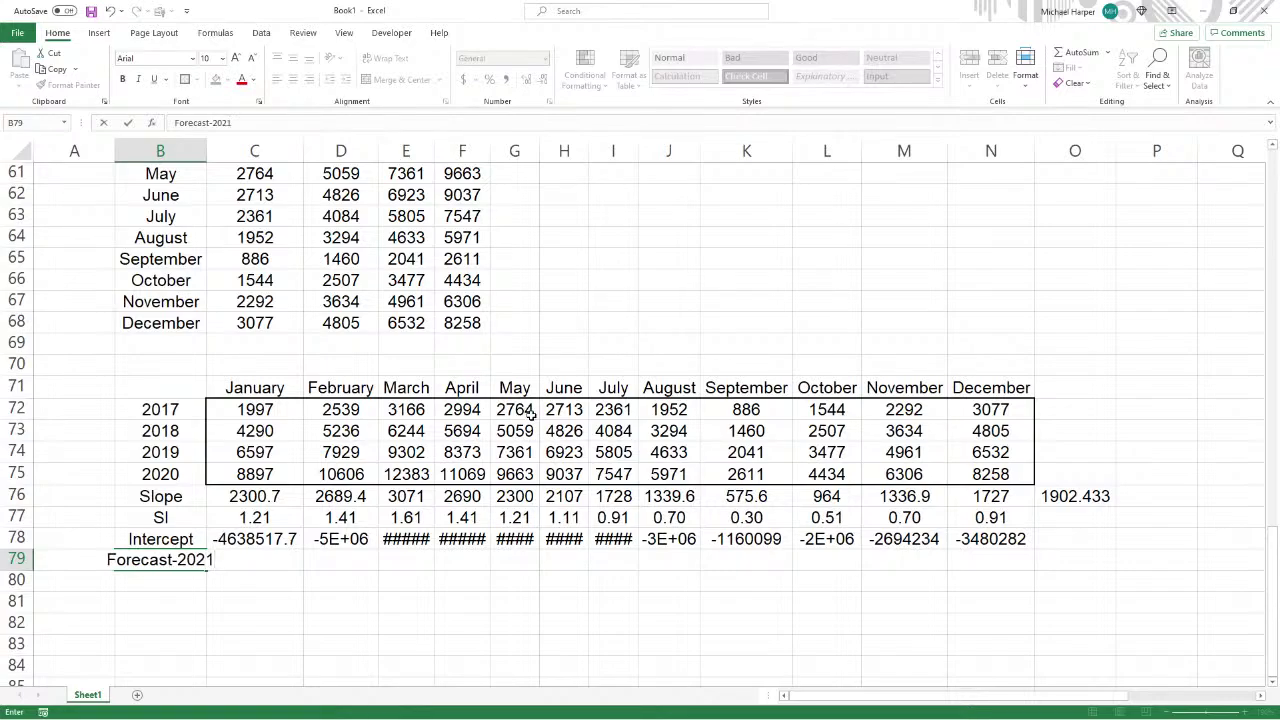
key("Tab")
type("=")
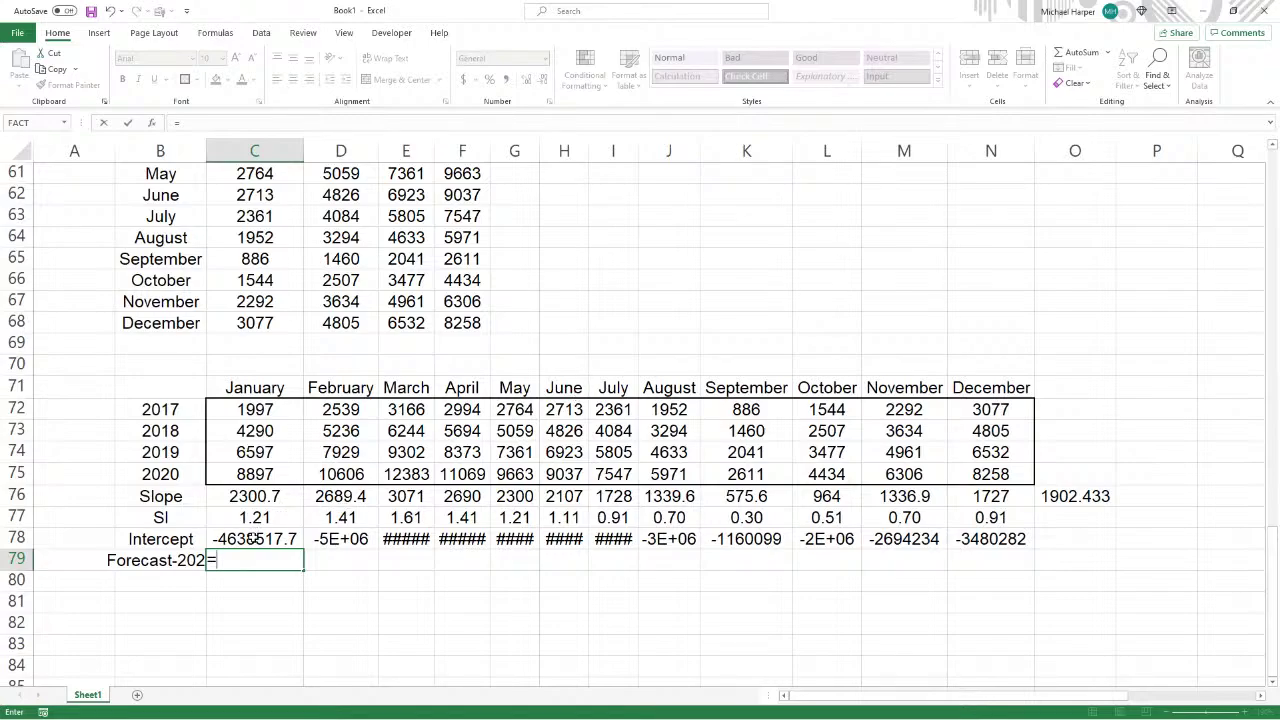
left_click(252, 538)
type("+")
left_click(250, 500)
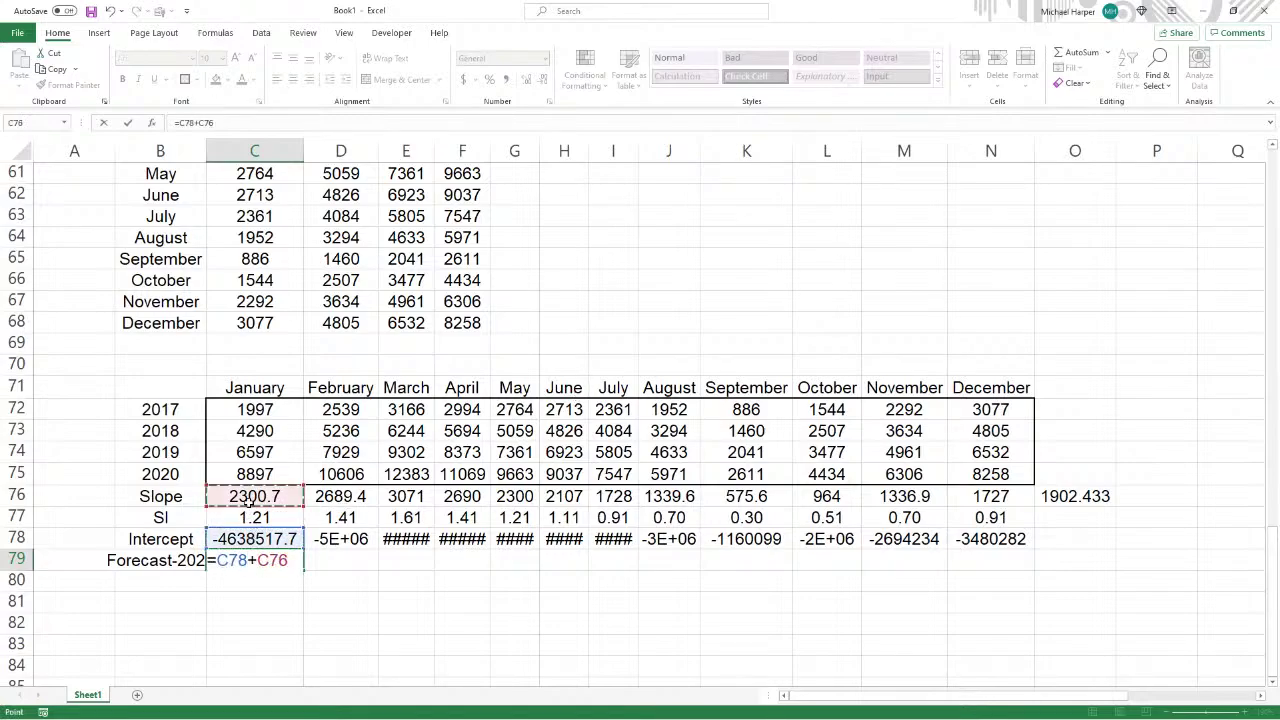
type("*2021")
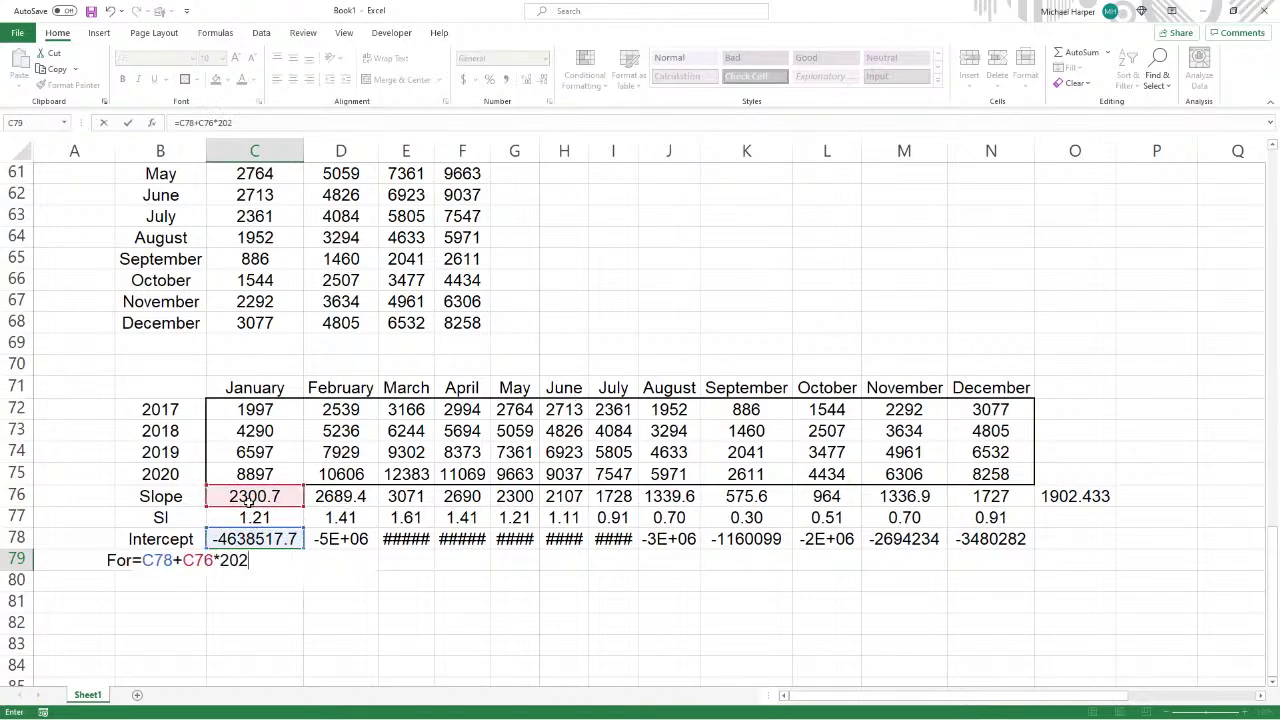
key("Return")
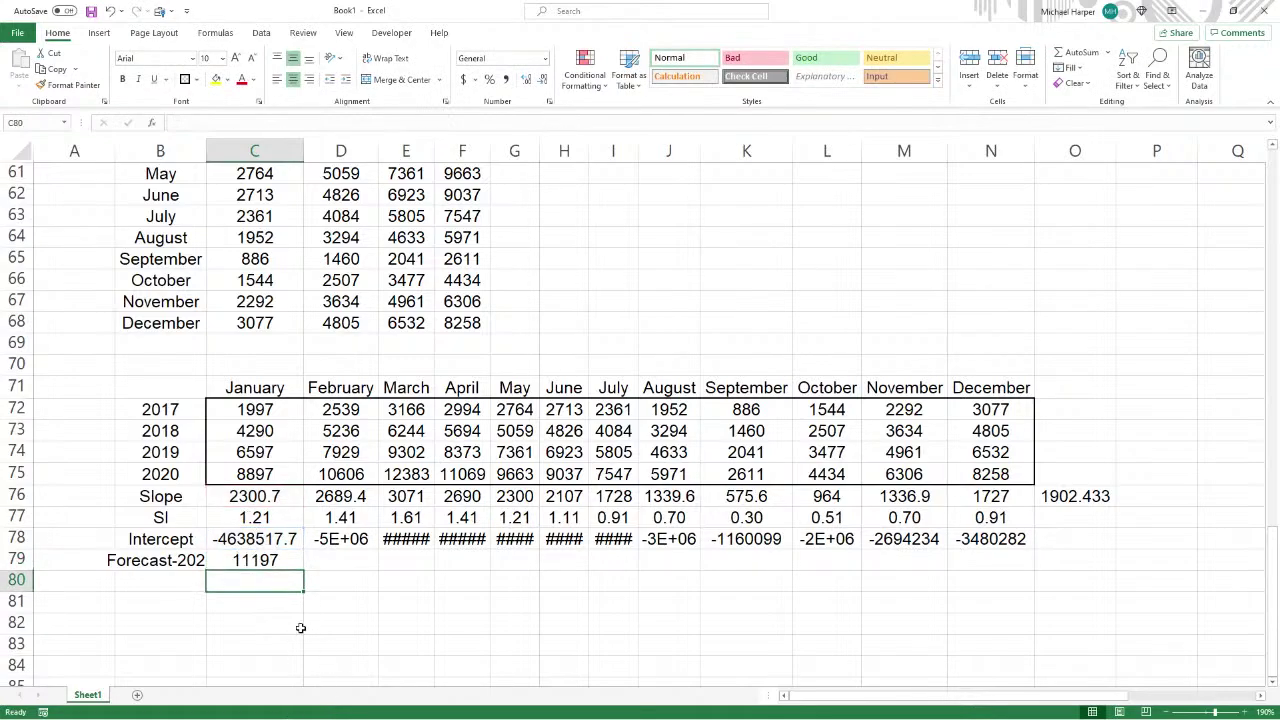
left_click(270, 565)
left_click_drag(304, 571, 992, 576)
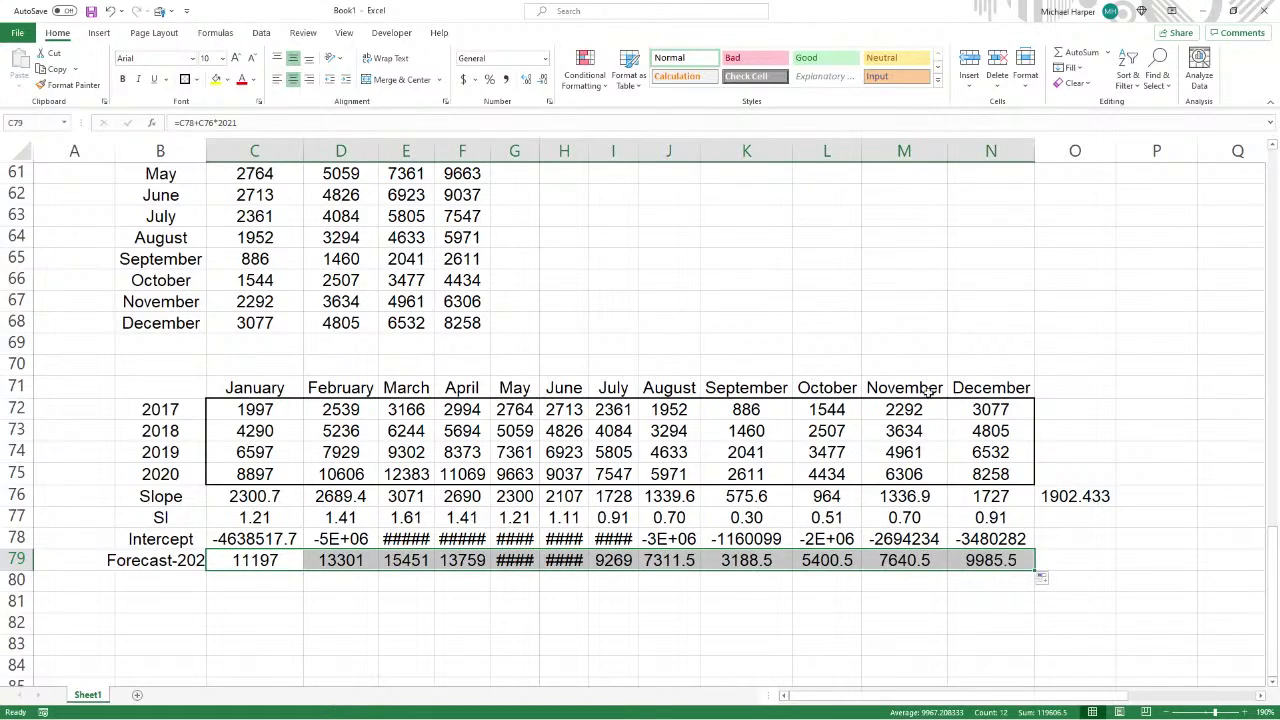
- AutoFit columns O and N so their values display fully
mouse_move(181, 386)
left_mouse_down()
mouse_move(946, 500)
mouse_move(1066, 562)
left_mouse_up()
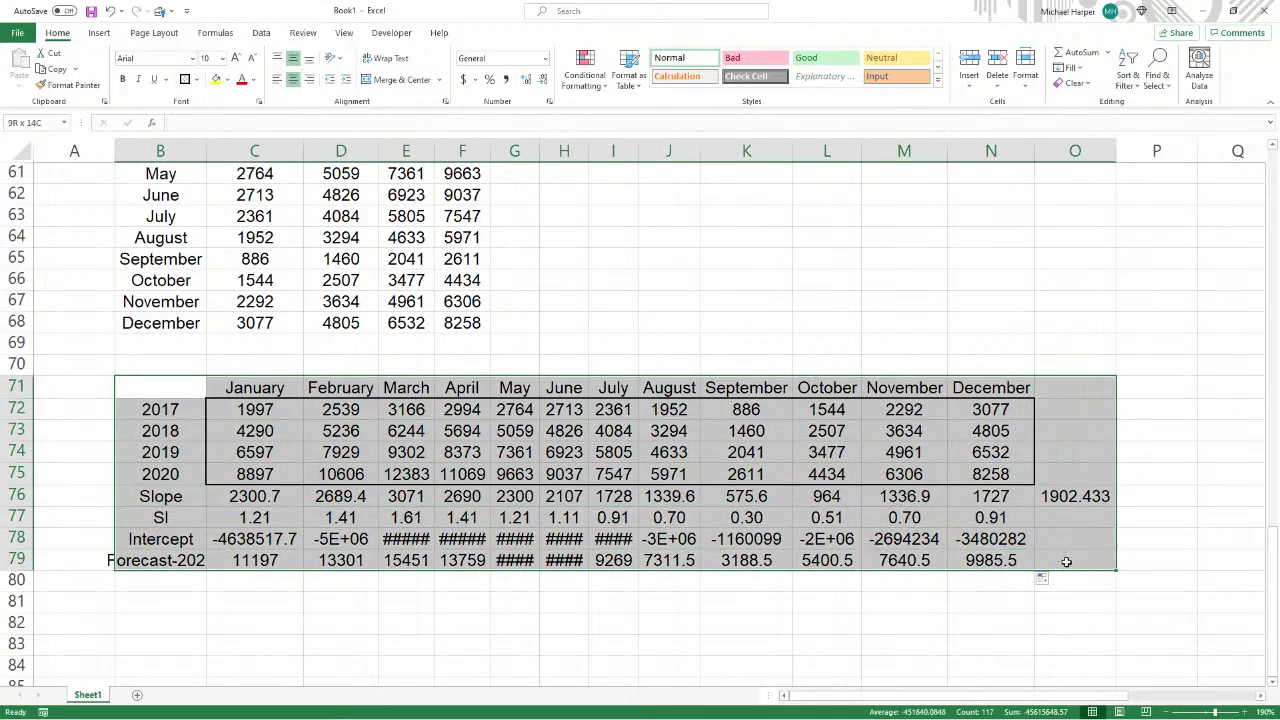
double_click(1117, 151)
left_click_drag(189, 384, 1000, 558)
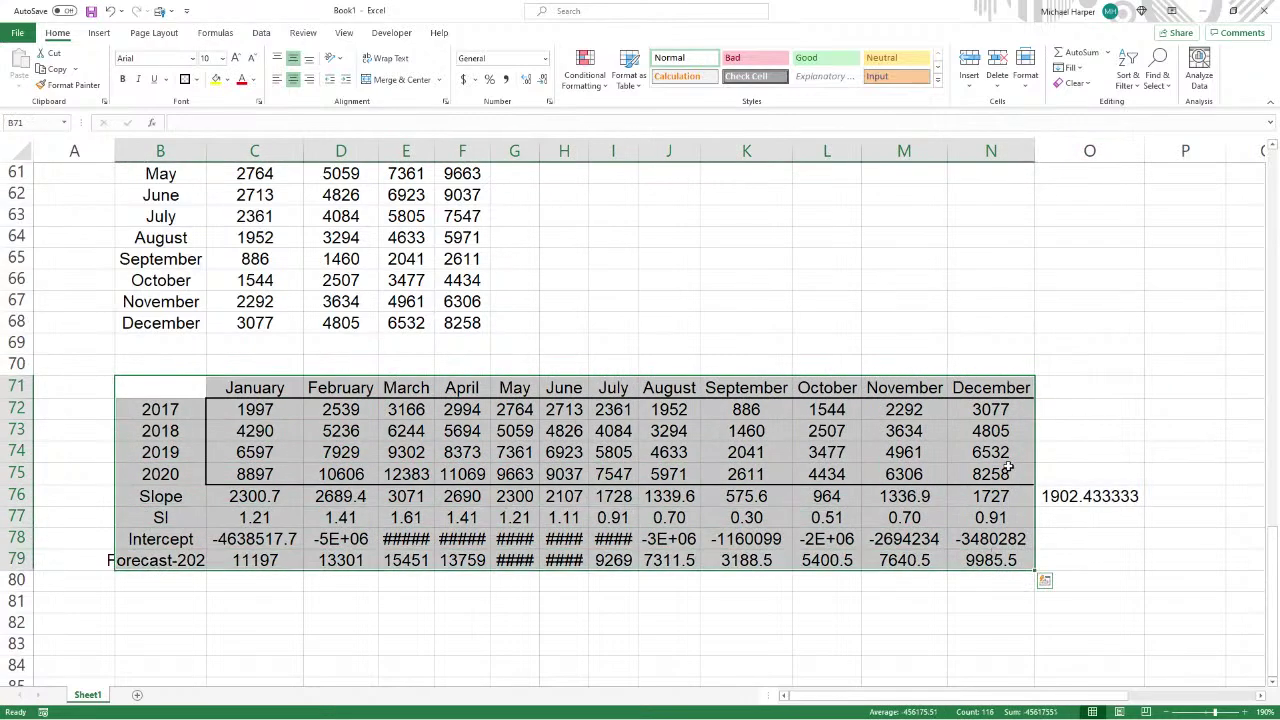
double_click(1034, 151)
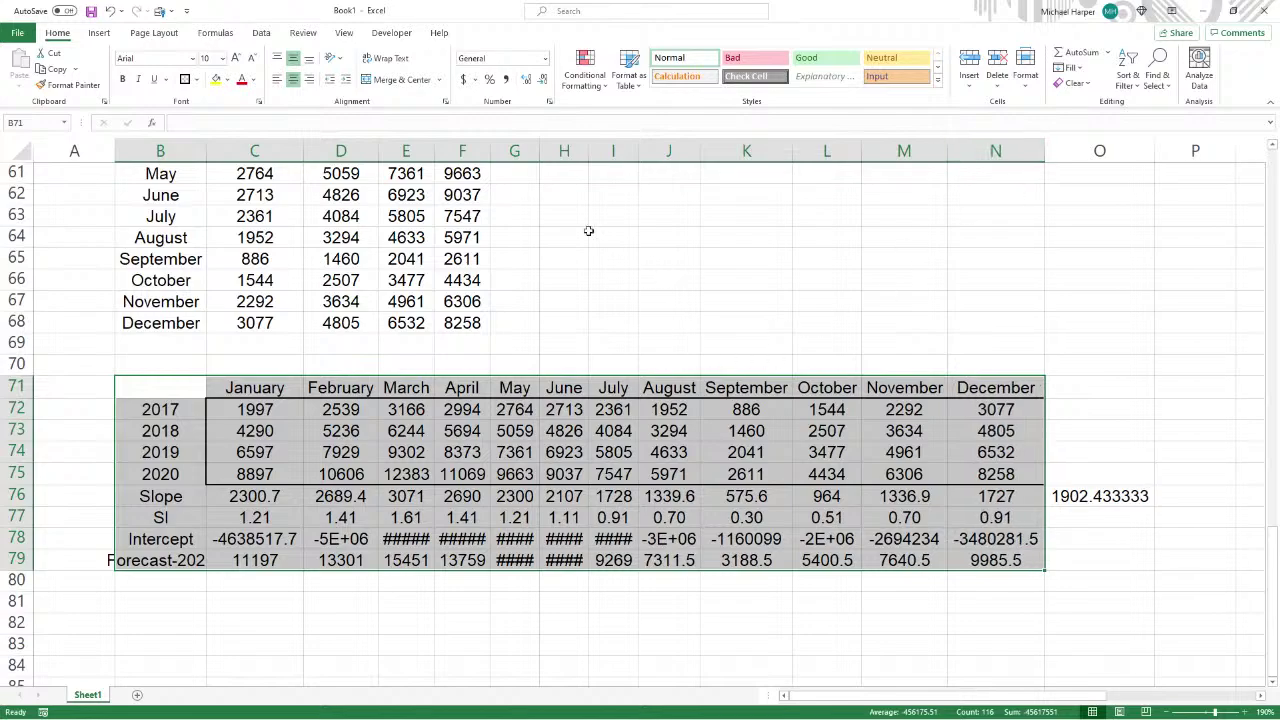
left_click(396, 404)
- AutoFit columns I, H, G, F and E so no #### values remain
left_click_drag(406, 390, 610, 558)
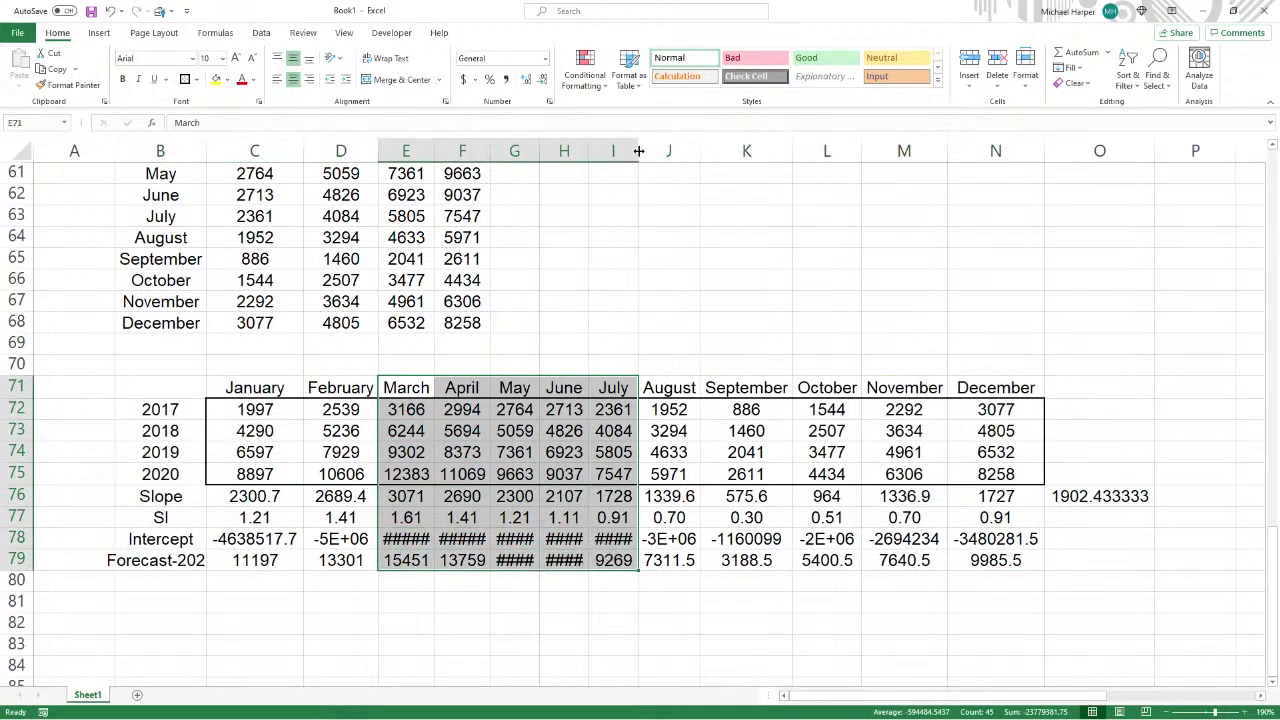
double_click(636, 151)
left_click(566, 150)
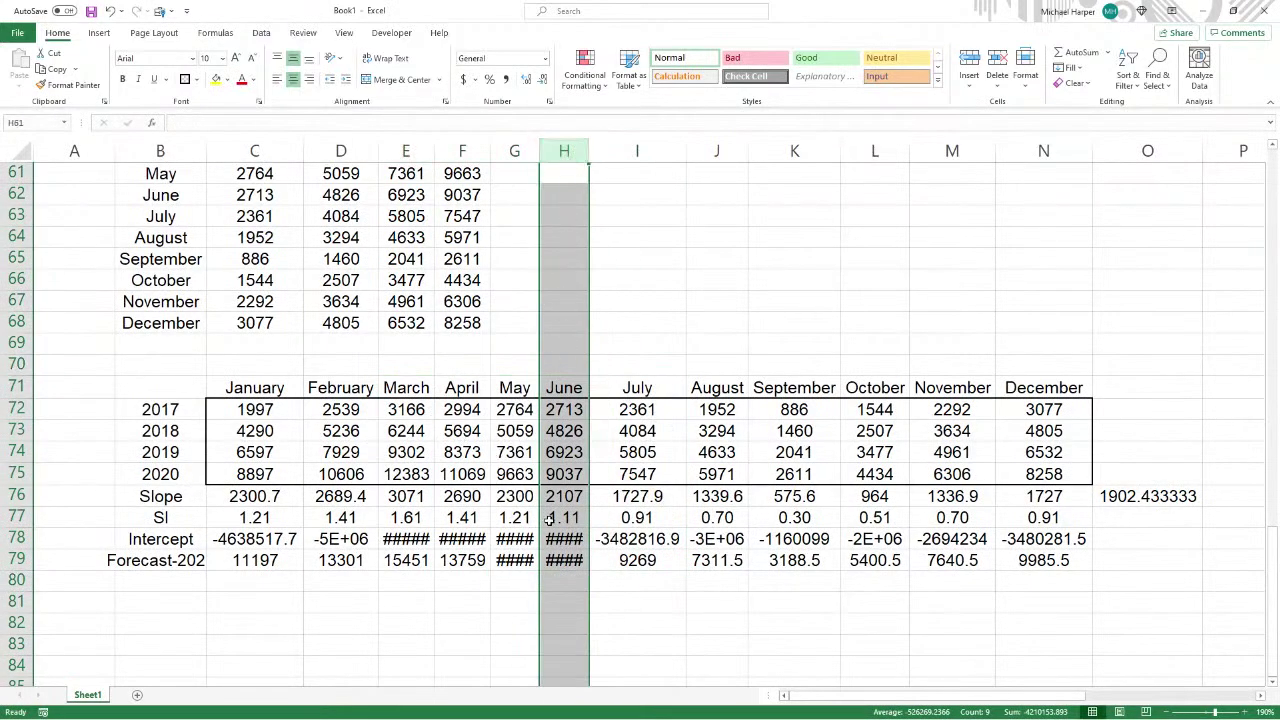
left_click_drag(563, 540, 432, 560)
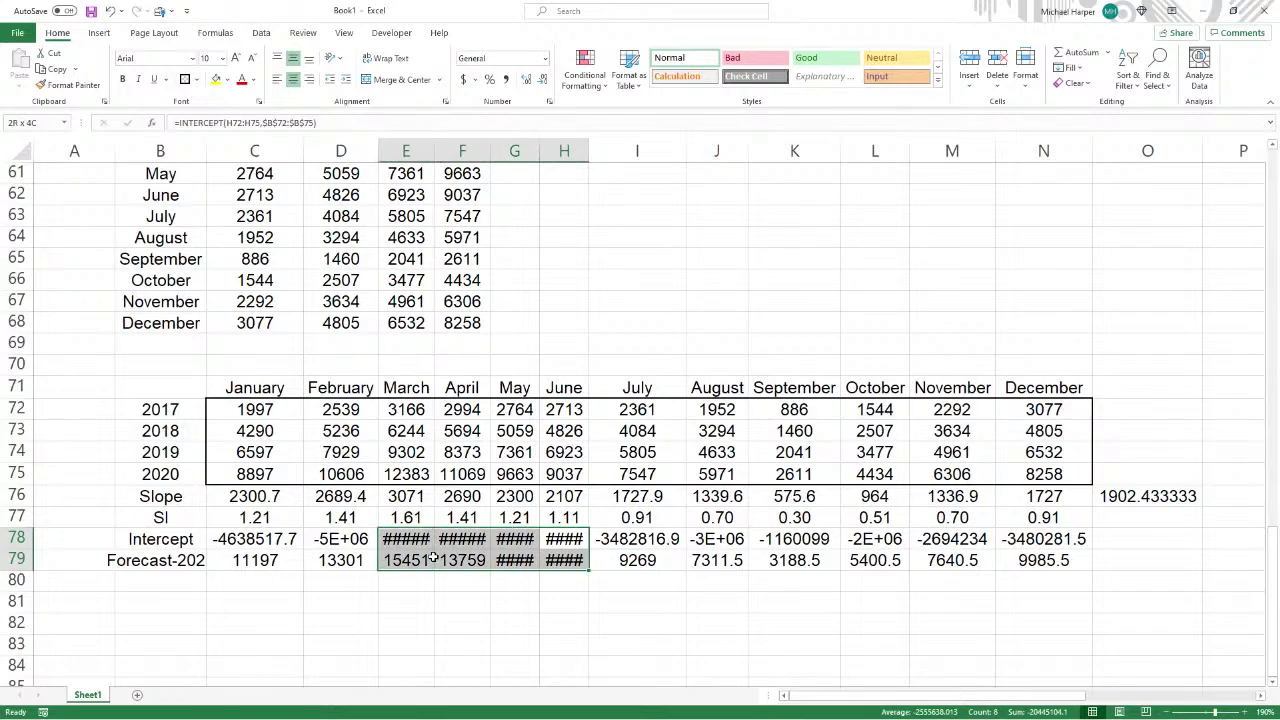
double_click(589, 150)
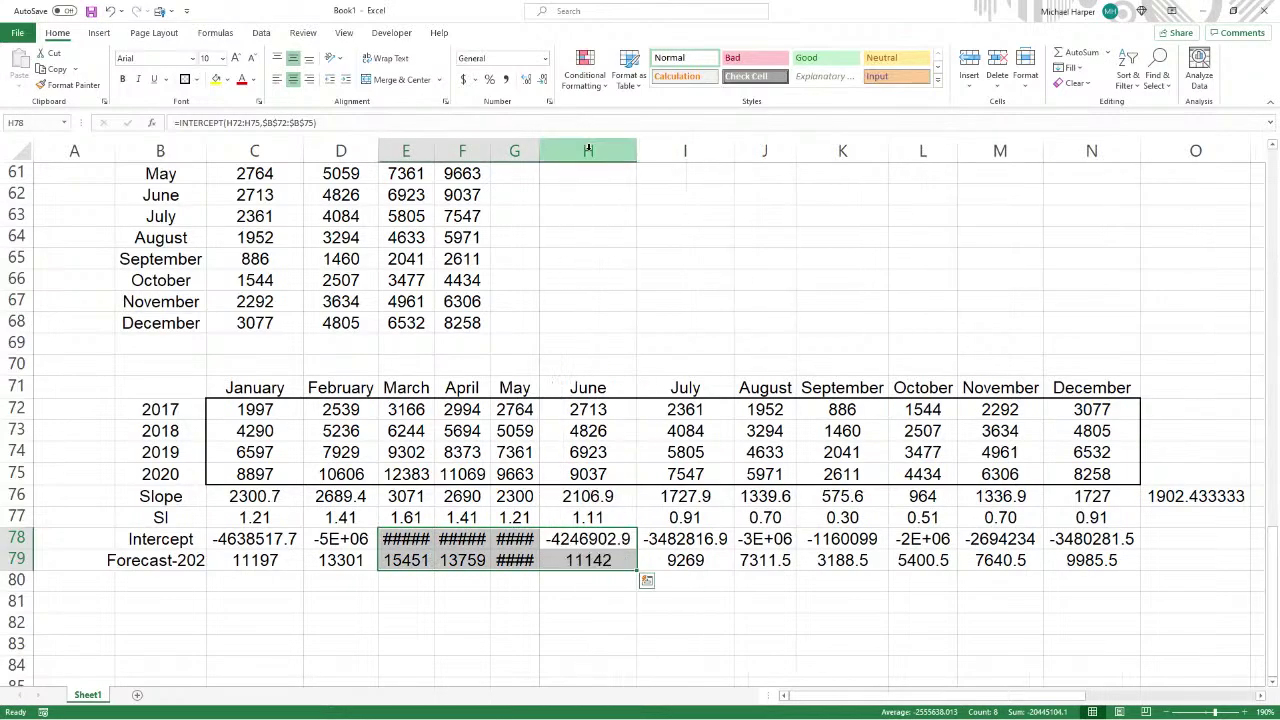
left_click_drag(515, 539, 516, 560)
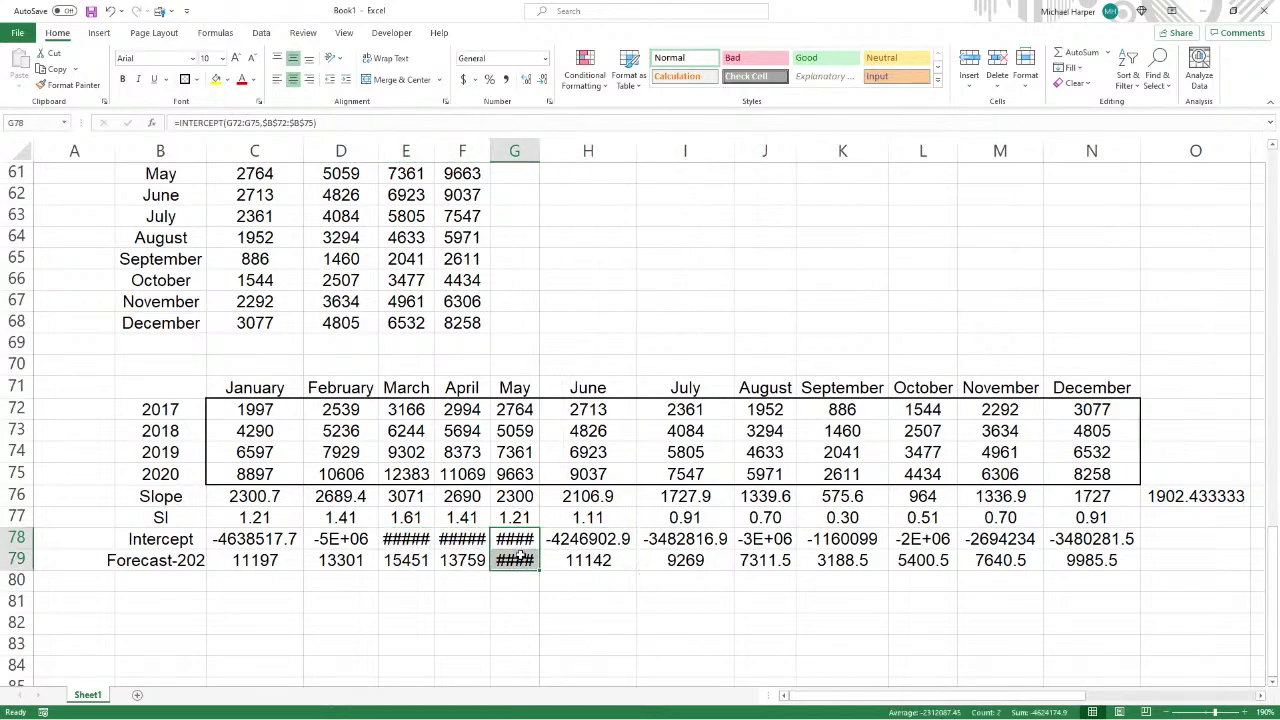
double_click(539, 150)
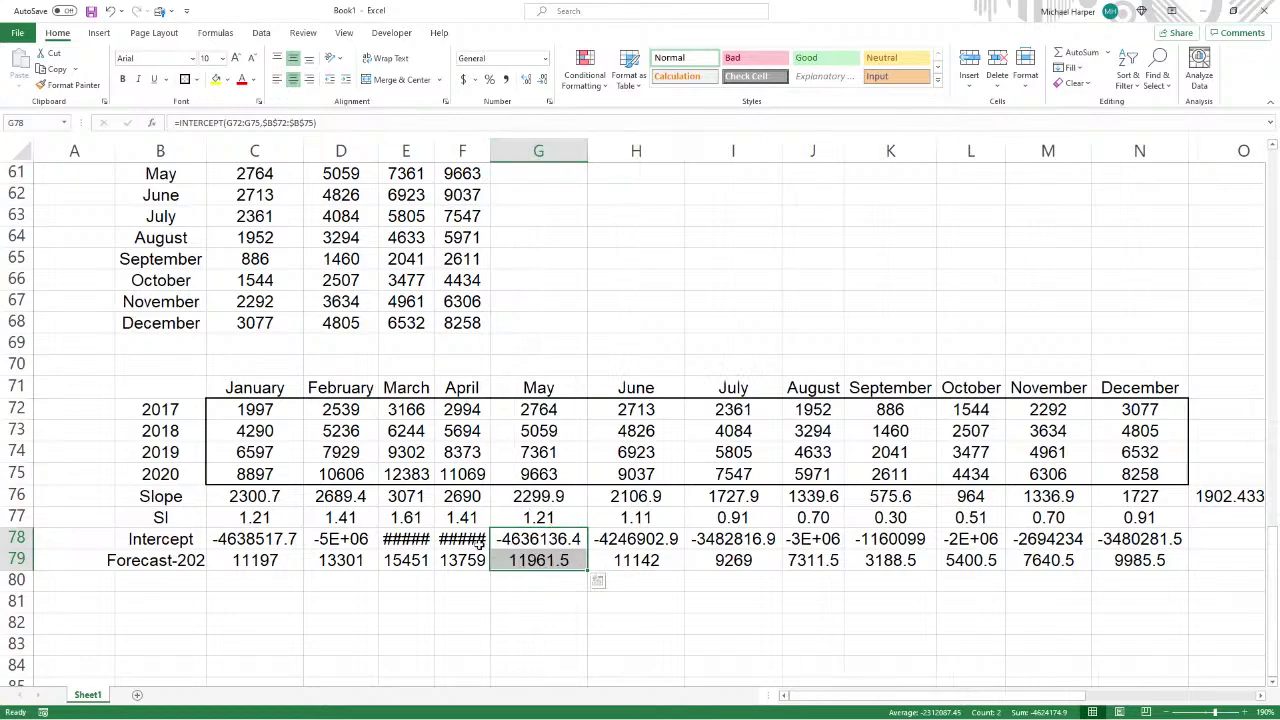
left_click(444, 540)
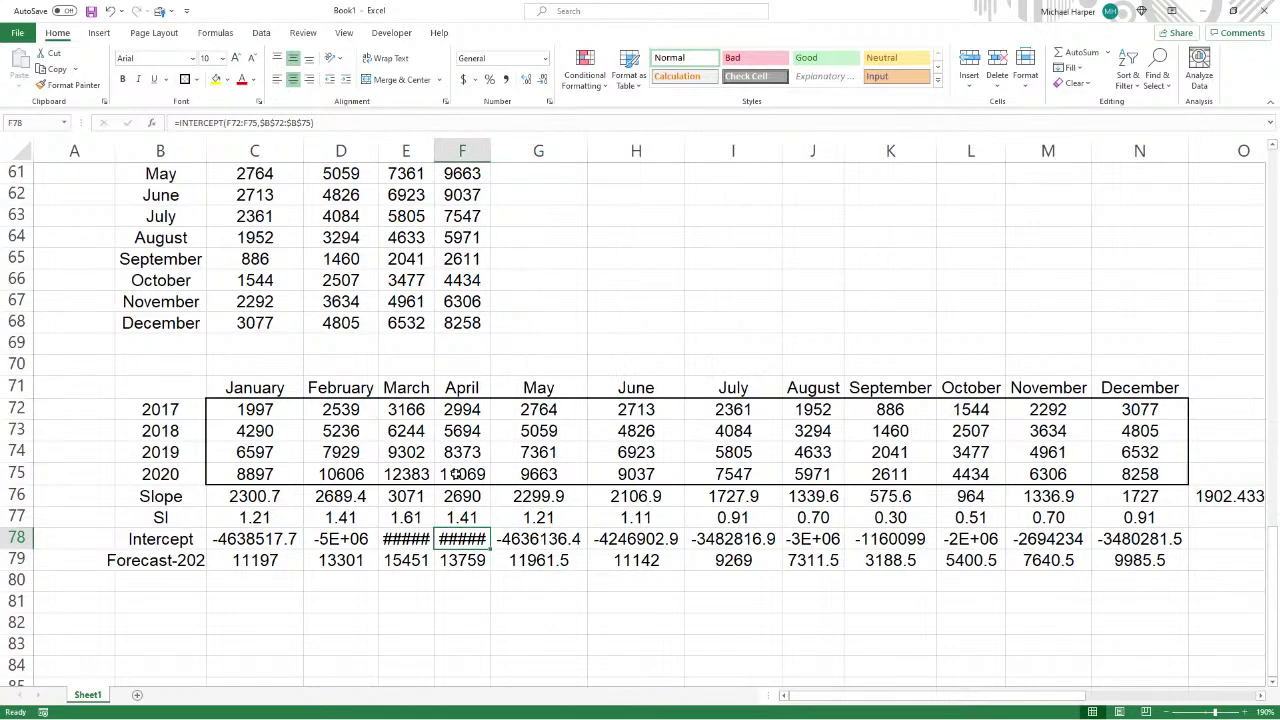
double_click(491, 150)
left_click(405, 538)
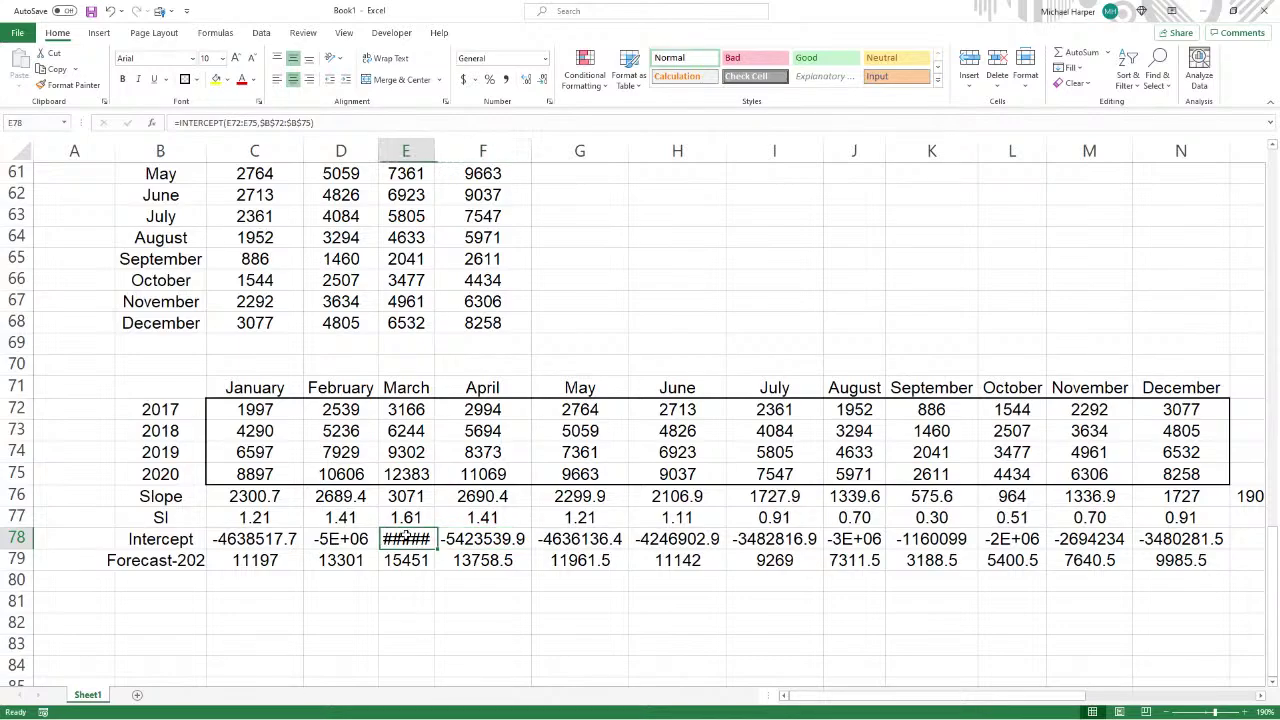
double_click(433, 155)
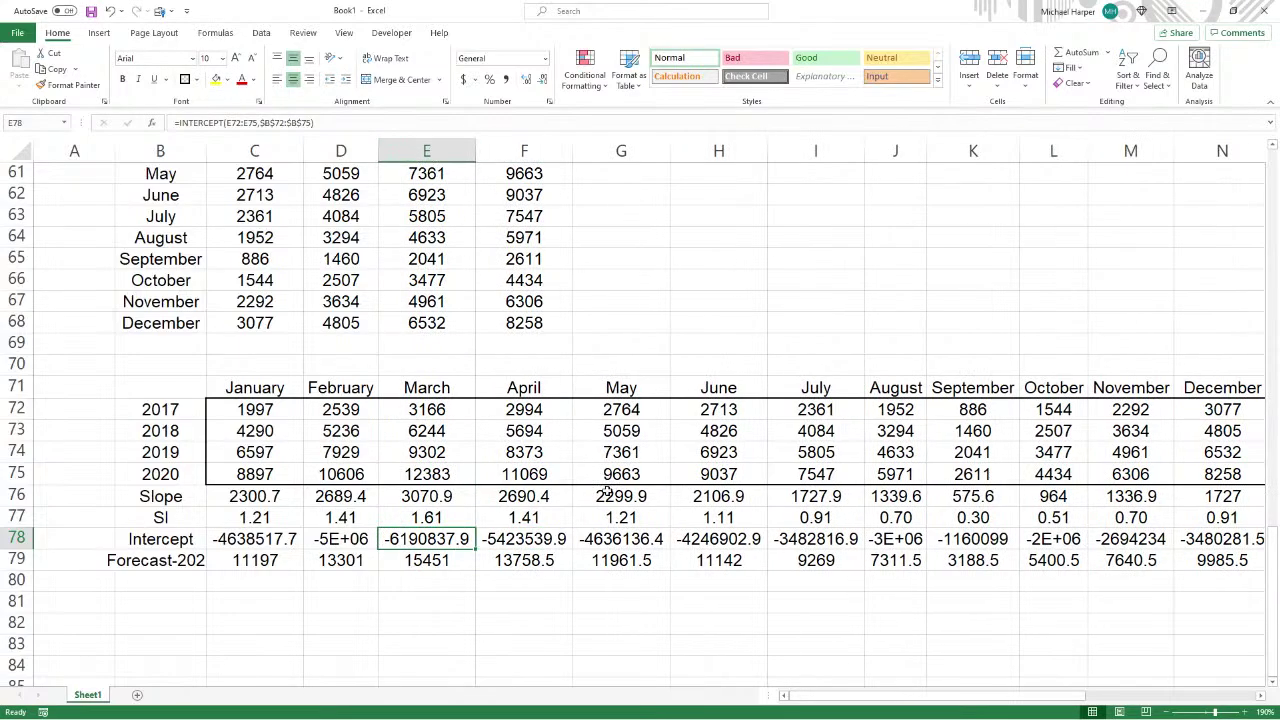
left_click_drag(822, 699, 838, 704)
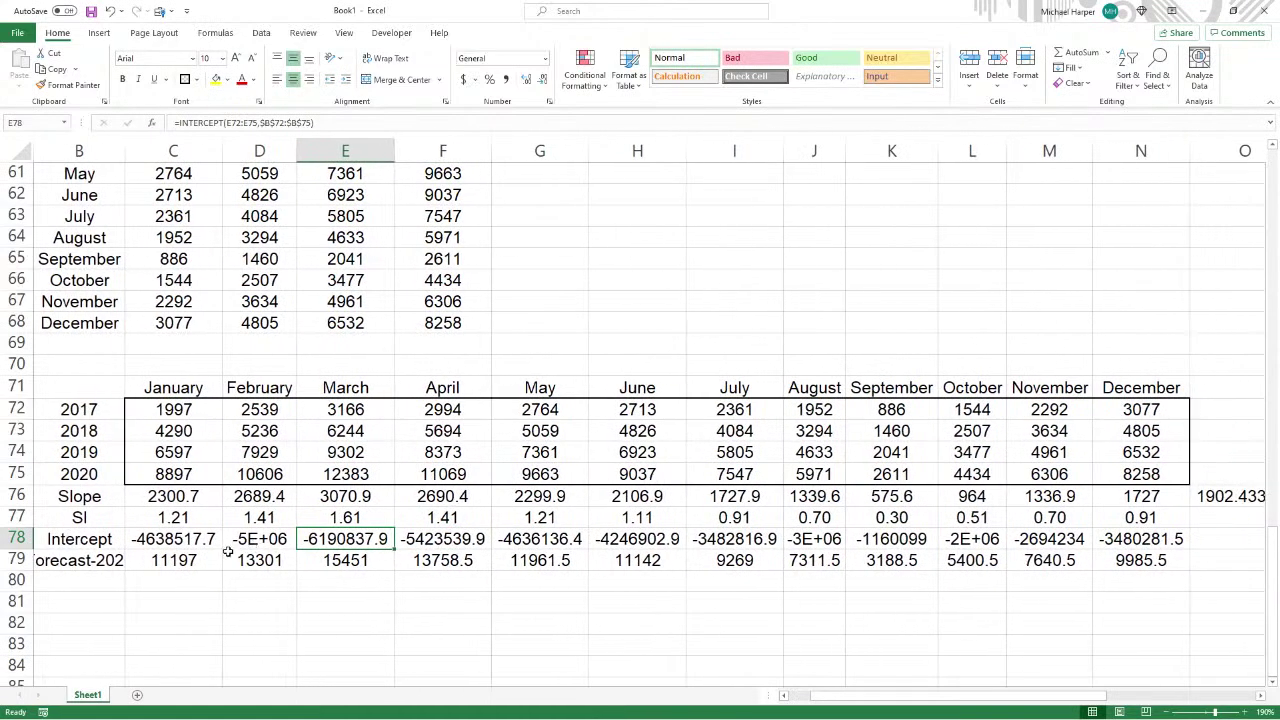
left_click_drag(180, 560, 1095, 578)
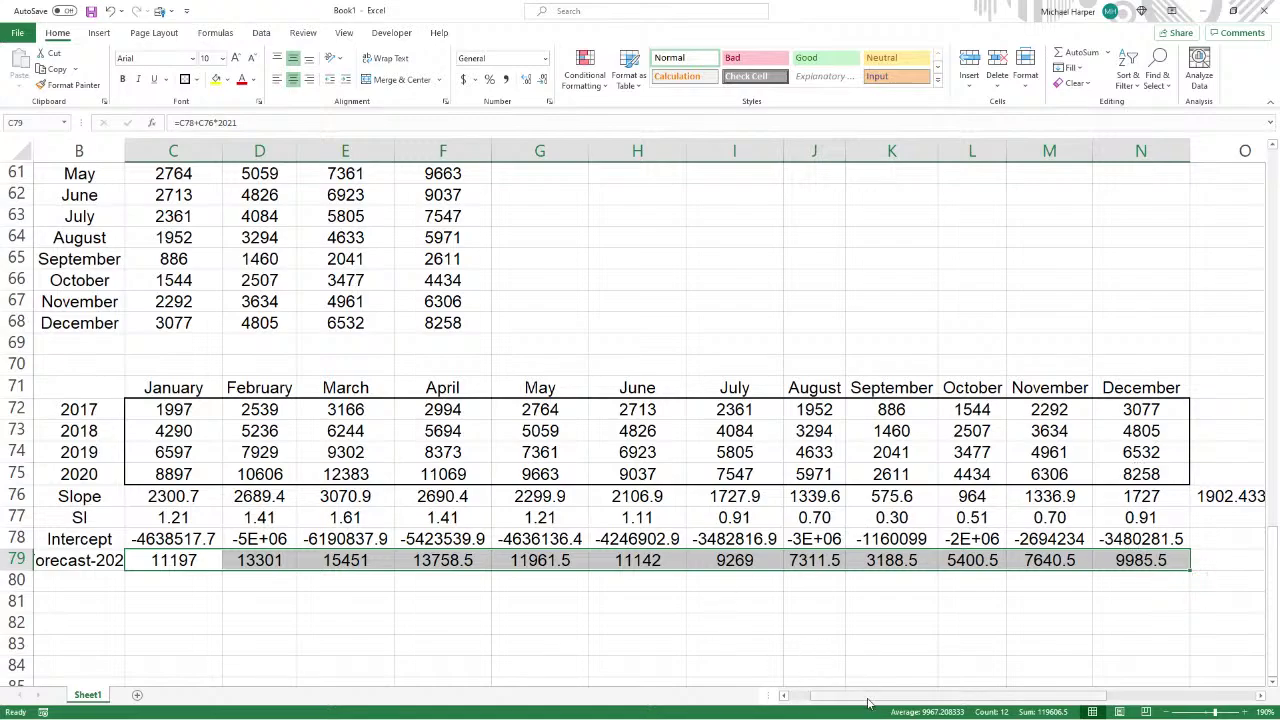
left_click_drag(866, 698, 810, 698)
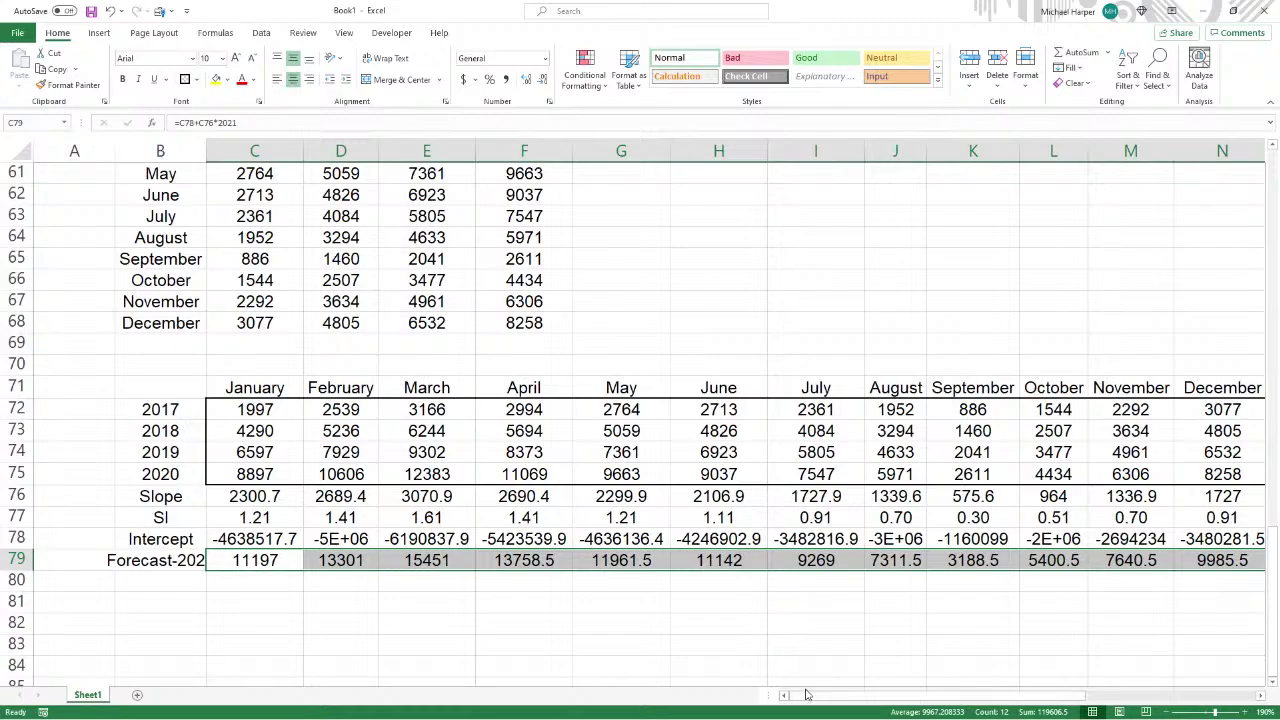
- Enter =B71 in B82 and fill it down to row 86 and across to column N
scroll(785, 677, "down", 1)
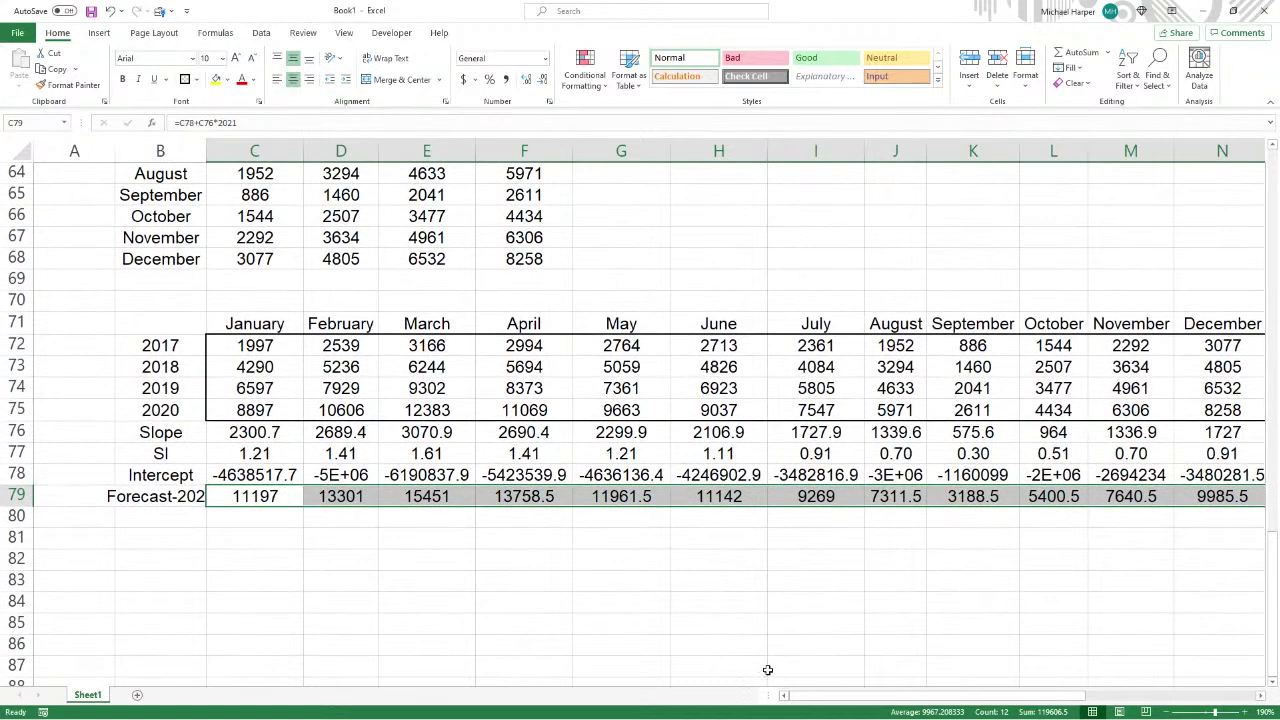
left_click(170, 560)
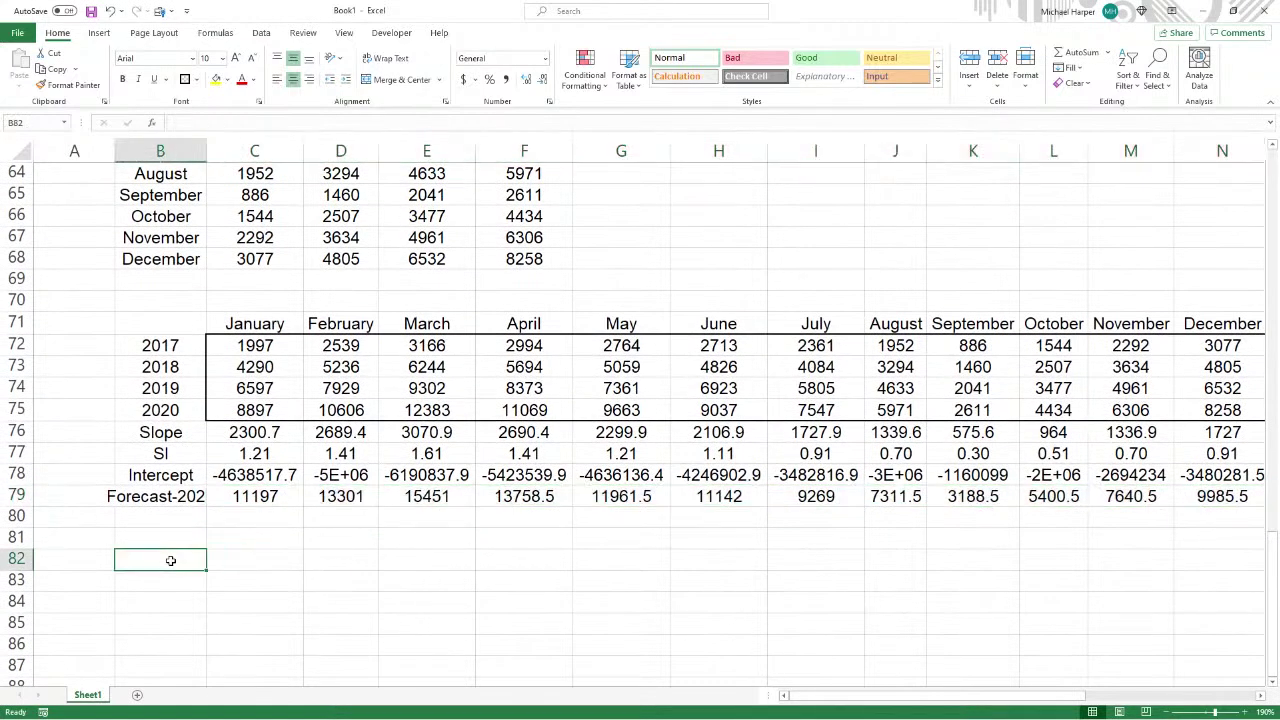
type("=")
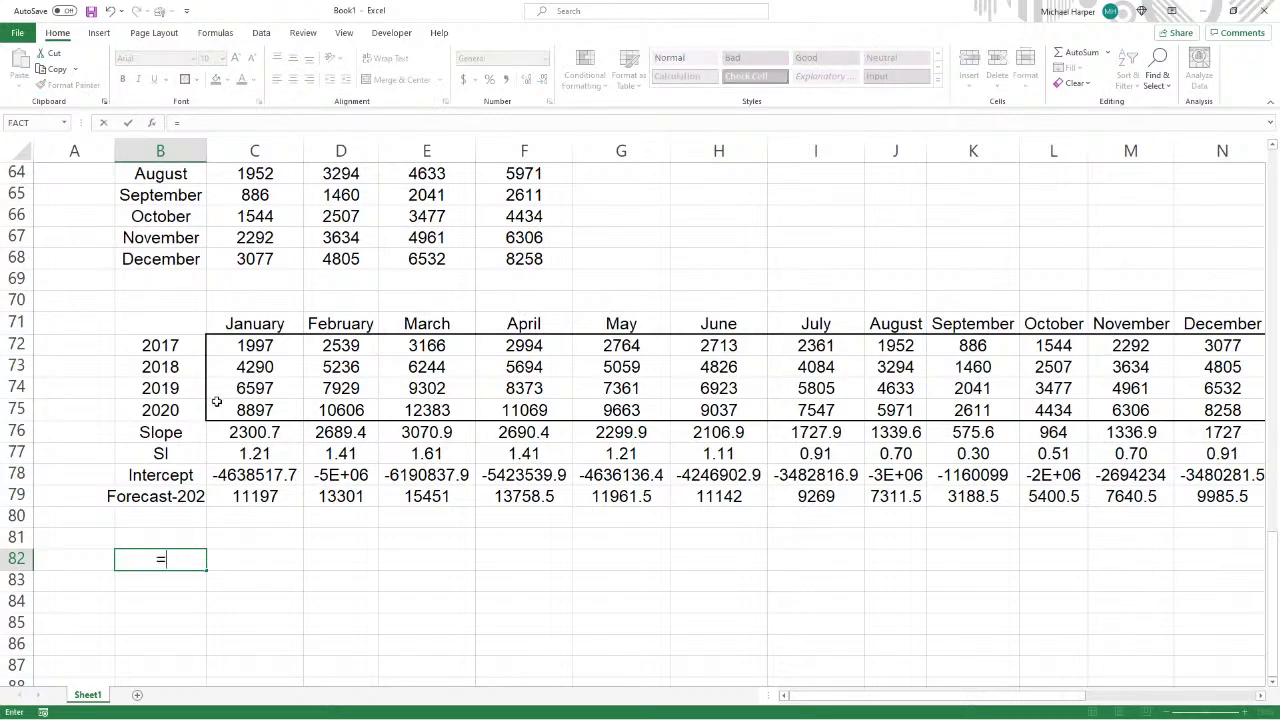
left_click(175, 318)
key("Return")
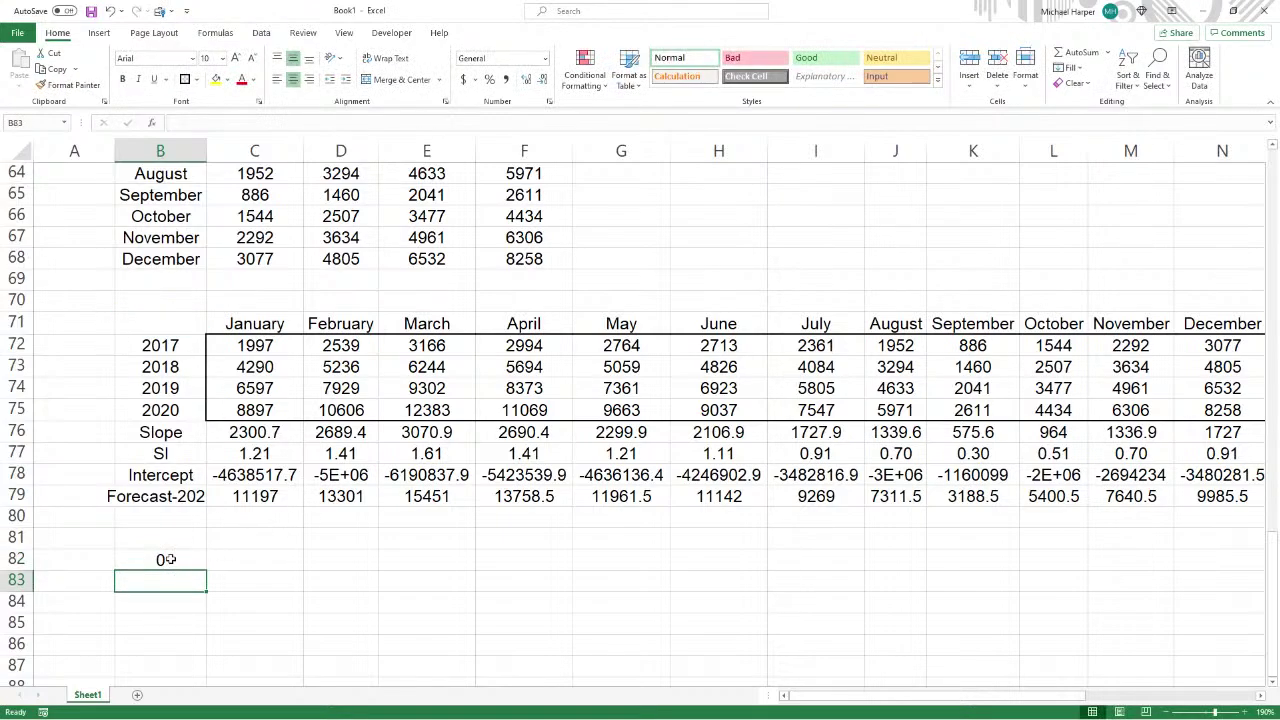
left_click(170, 560)
left_click_drag(205, 572, 215, 655)
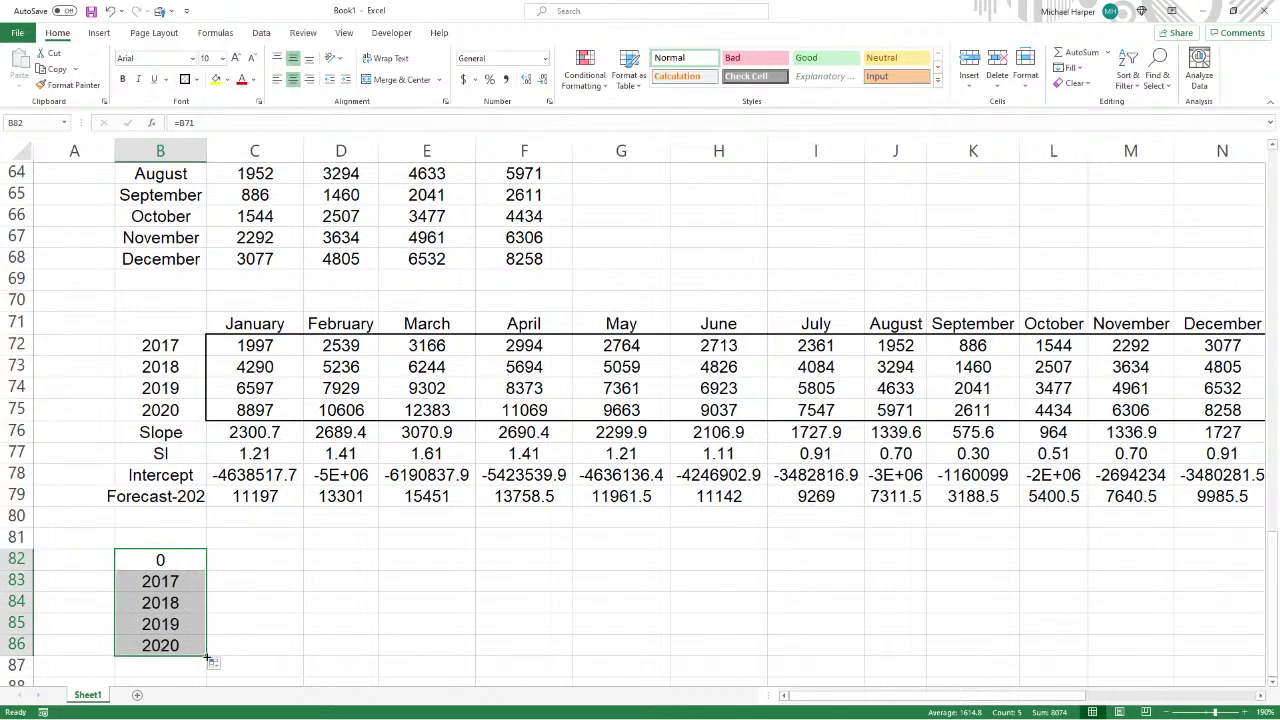
left_click_drag(208, 658, 990, 675)
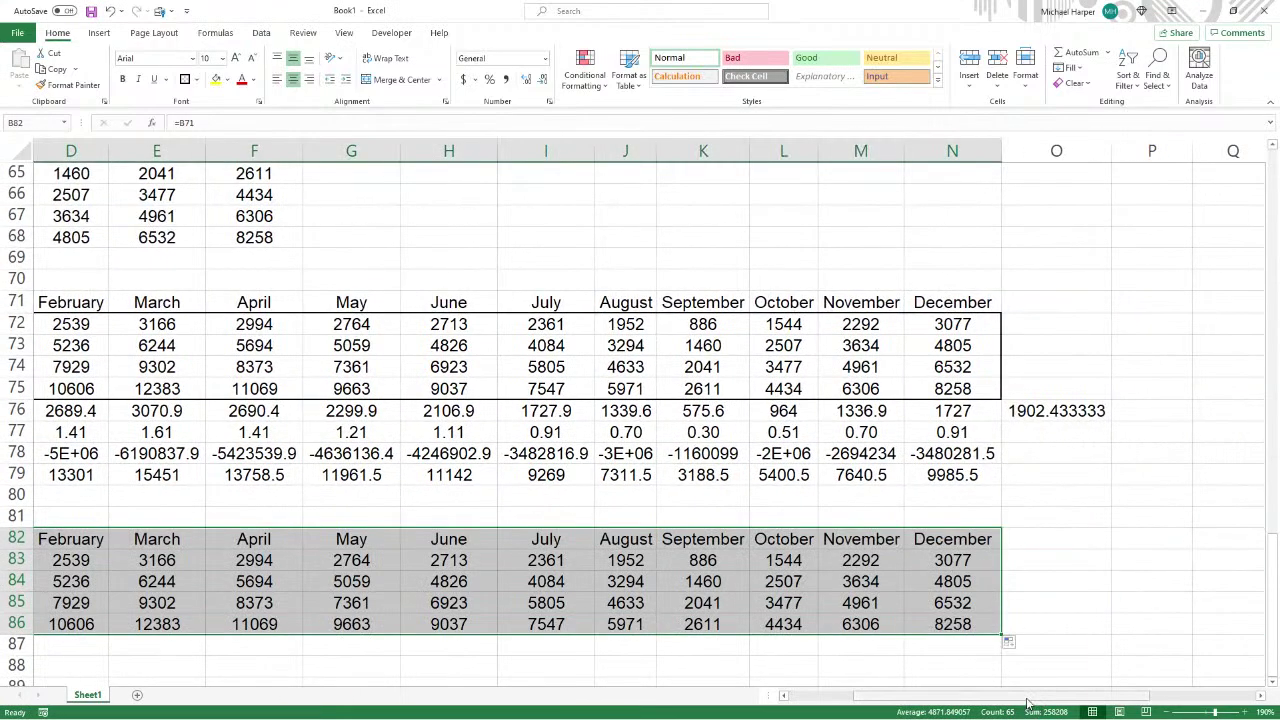
scroll(498, 642, "left", 3)
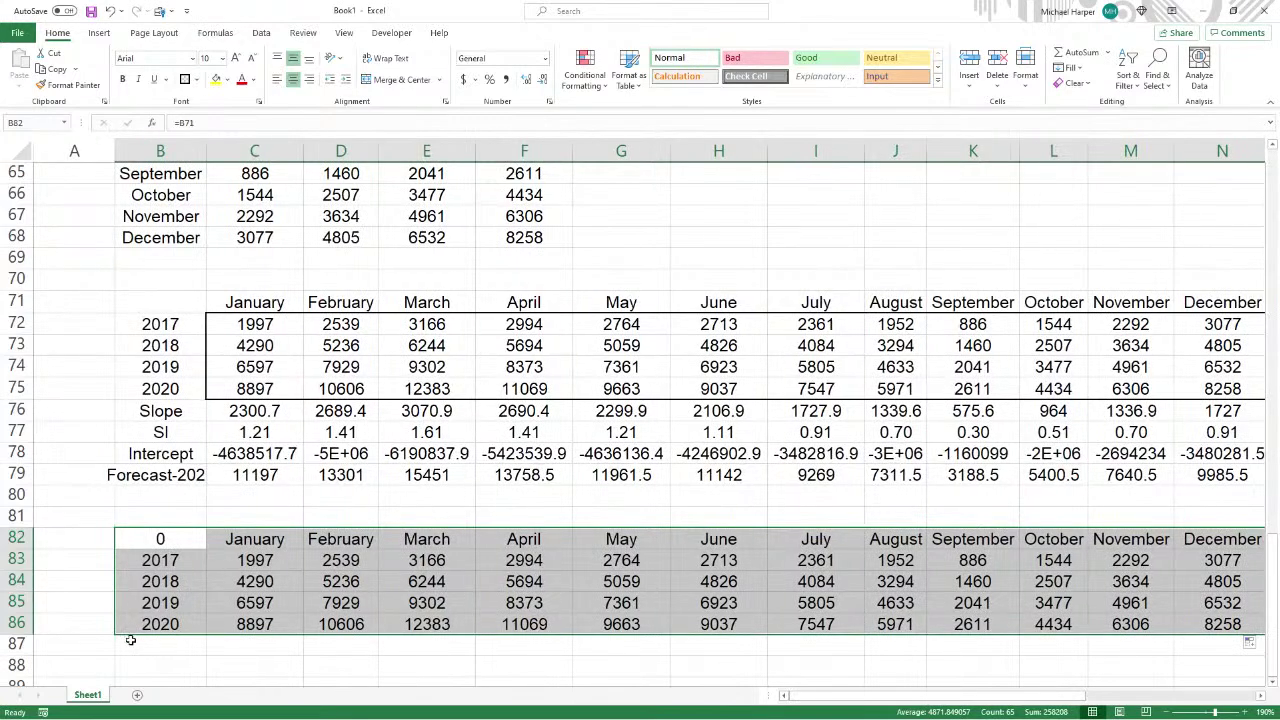
left_click(163, 647)
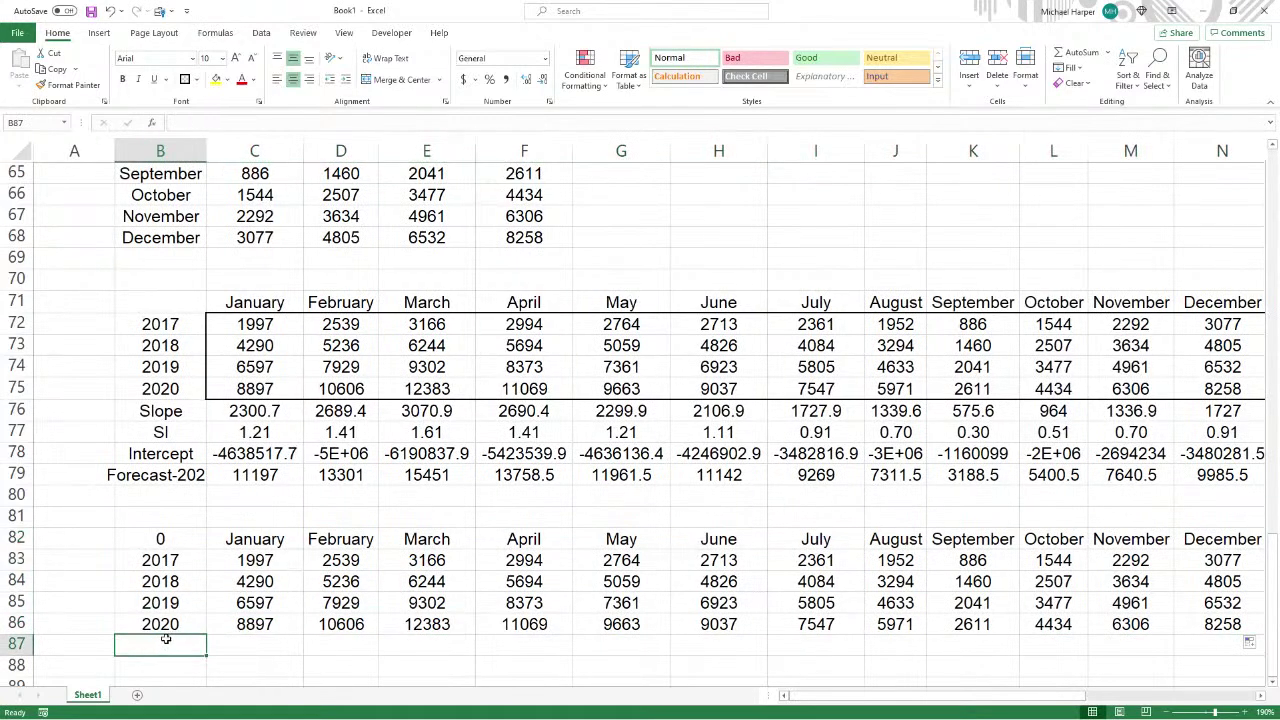
- Label B87 'Forecast' and link C87:N87 to the 2021 forecasts in row 79
type("2021")
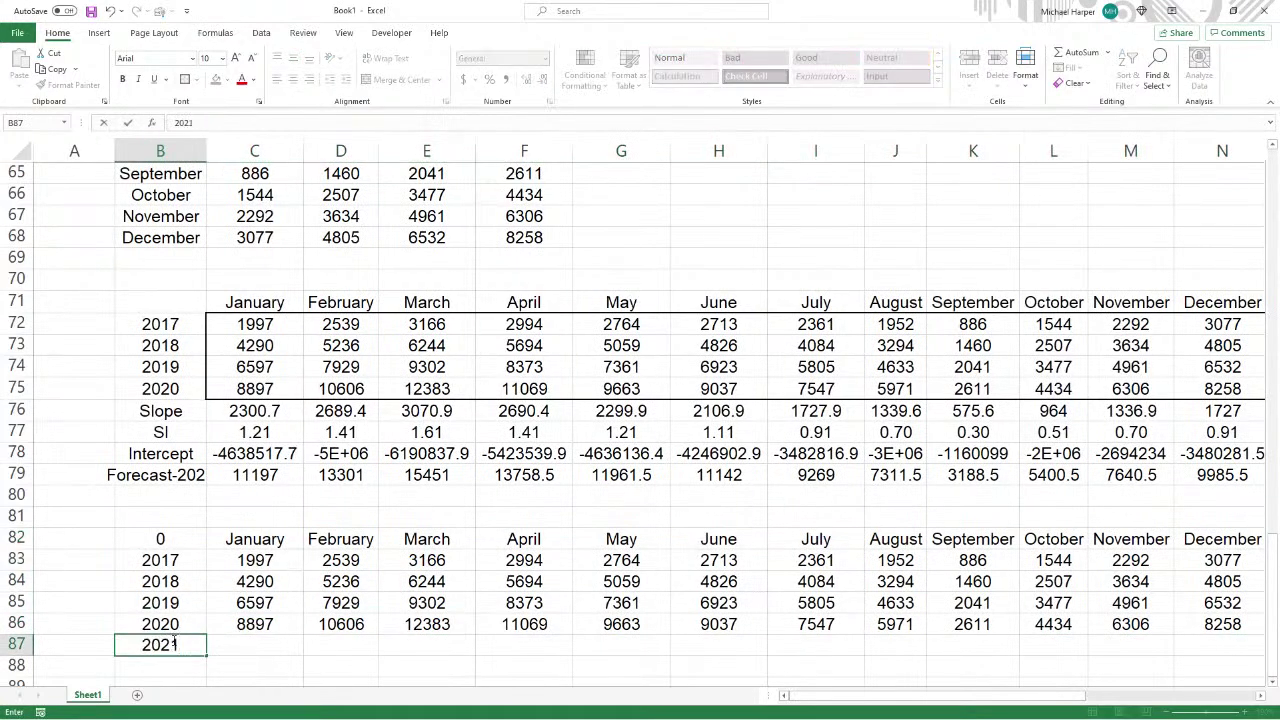
key("Return")
left_click(172, 646)
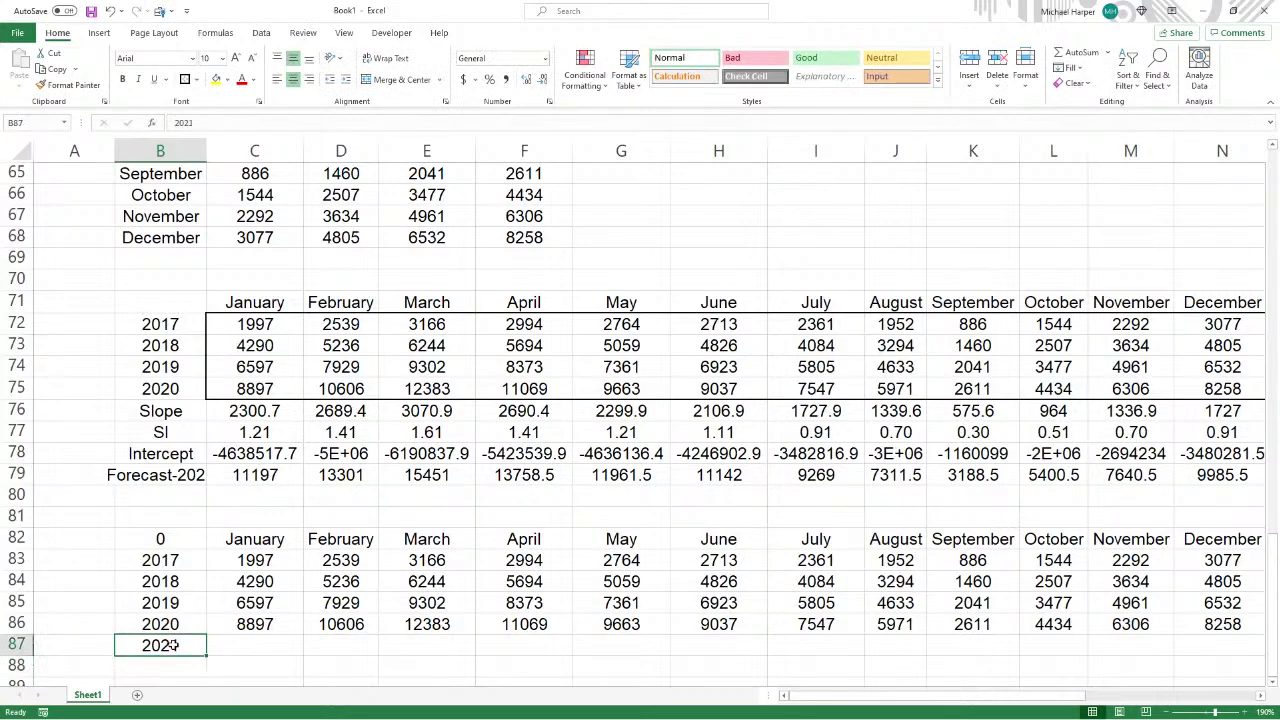
type("Forecast")
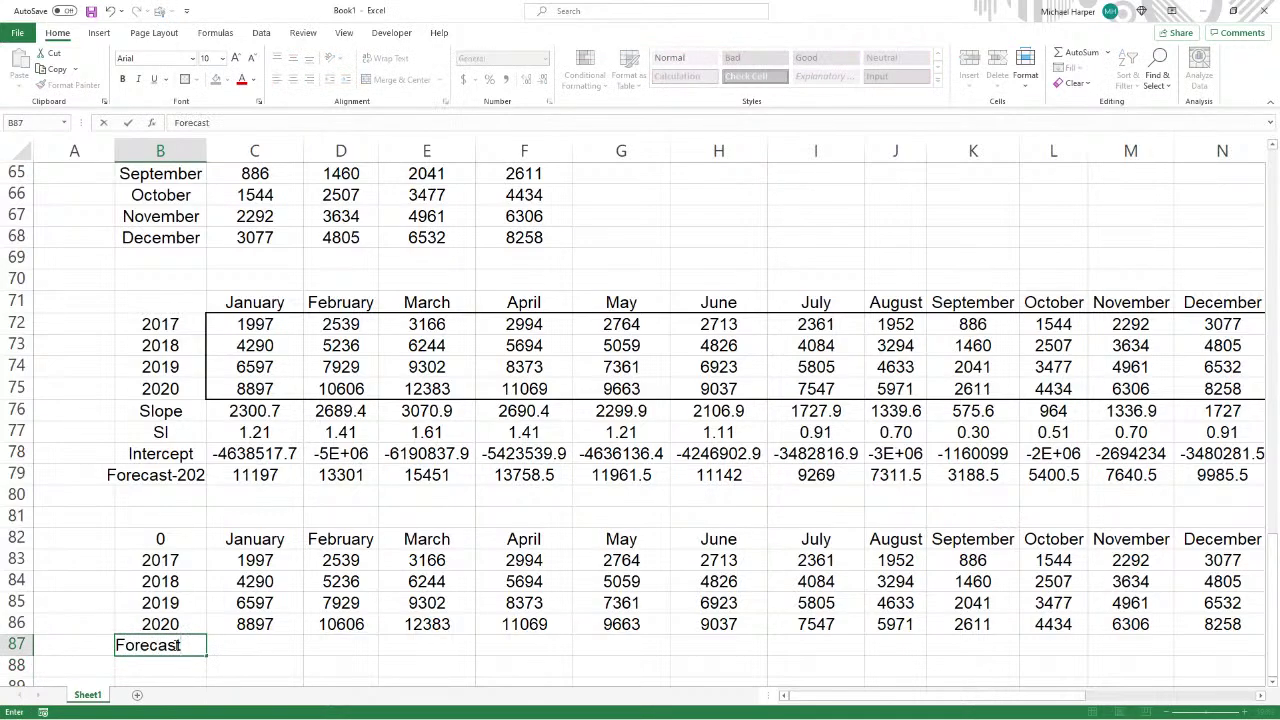
key("Tab")
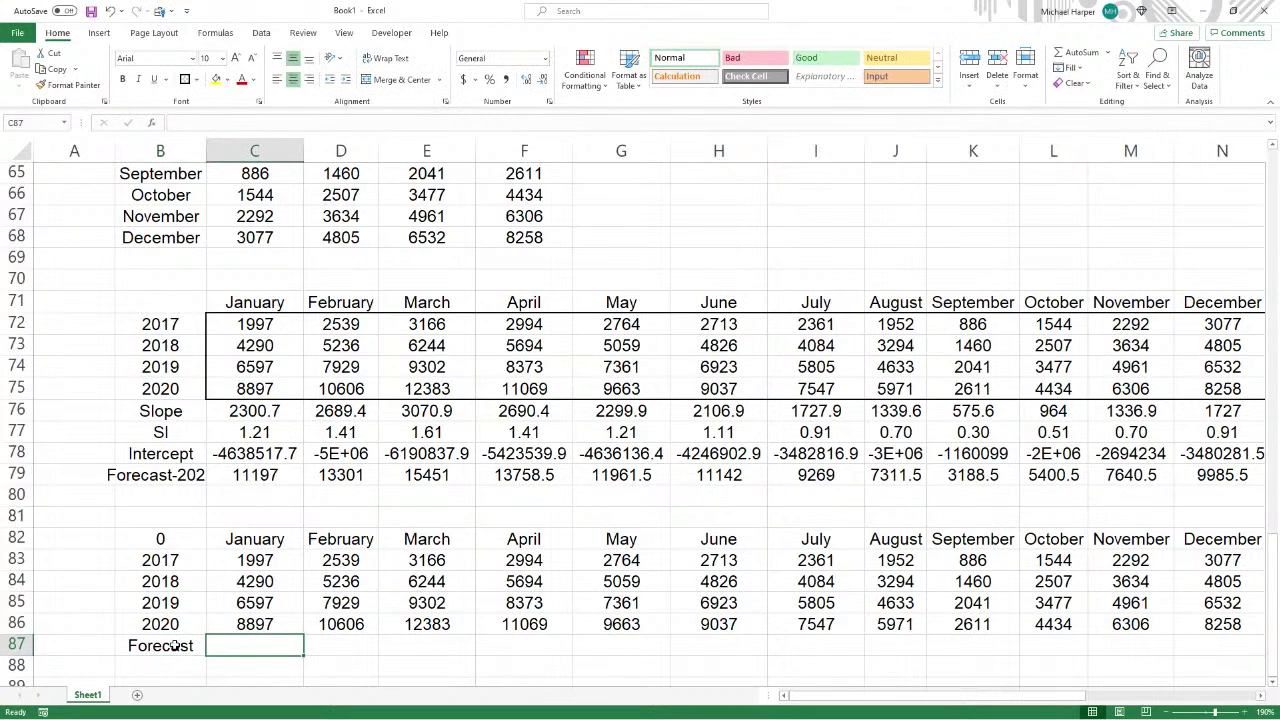
type("=")
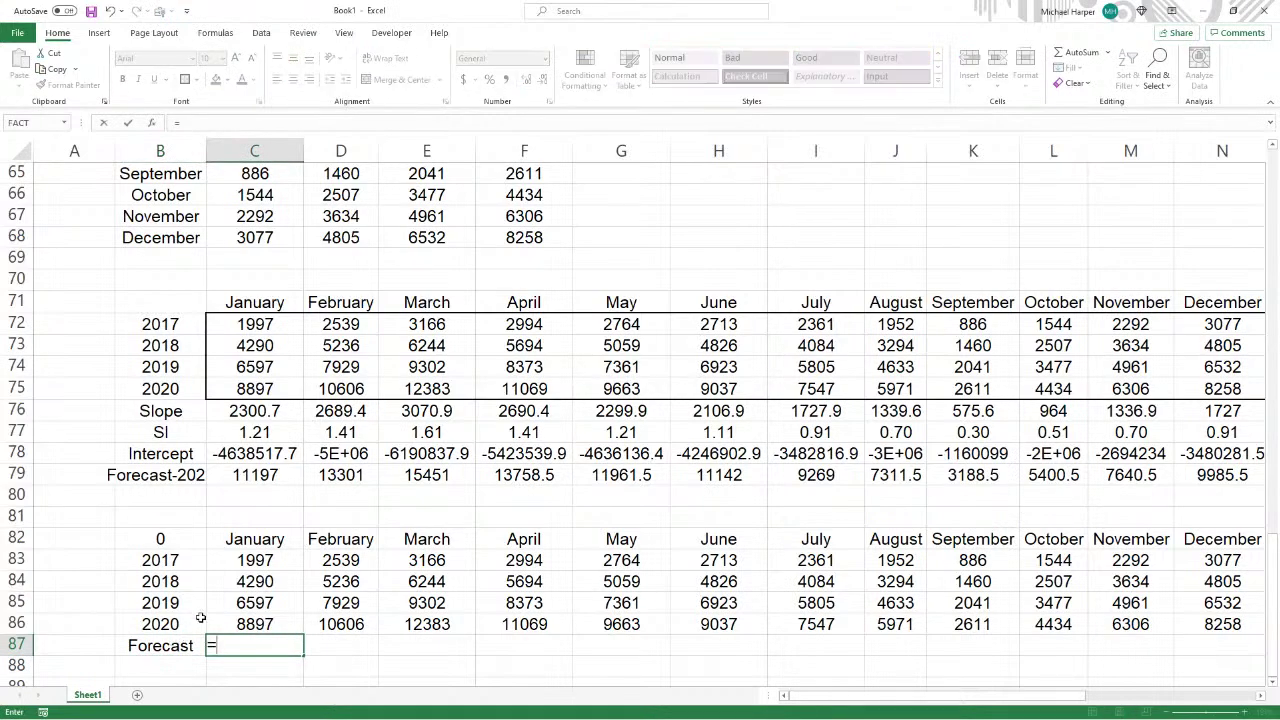
left_click(270, 478)
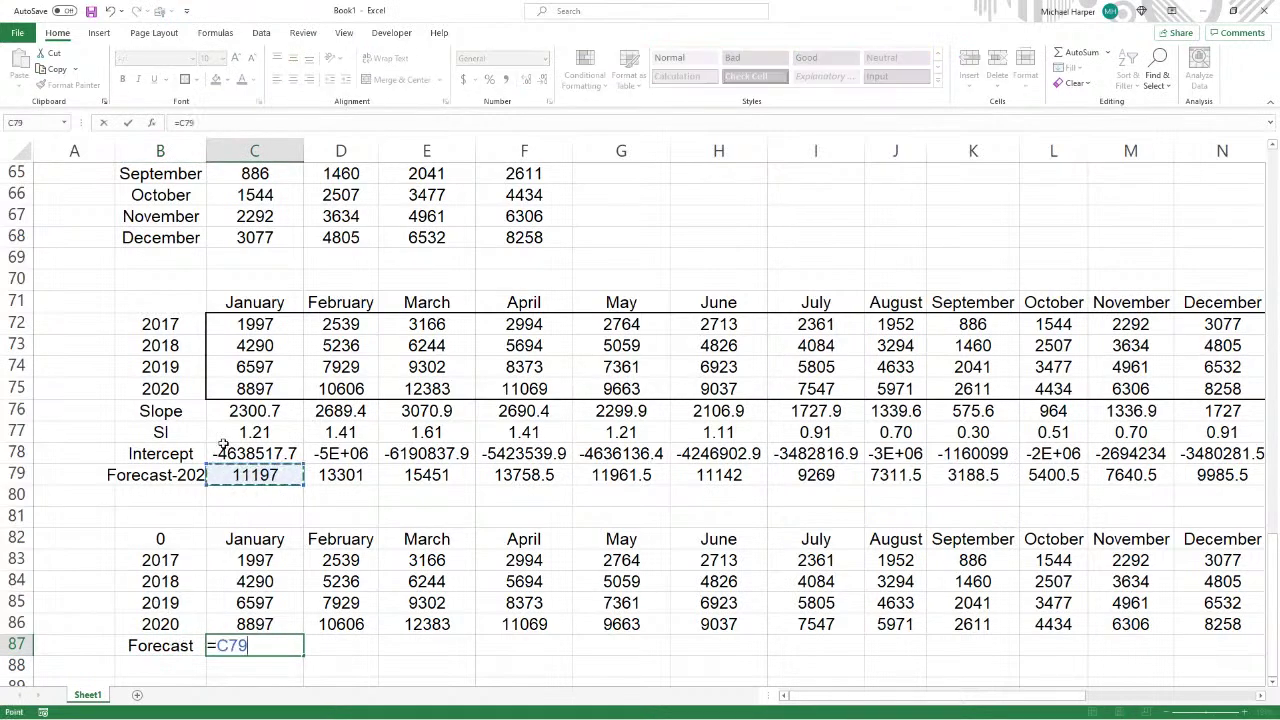
key("Return")
left_click(280, 648)
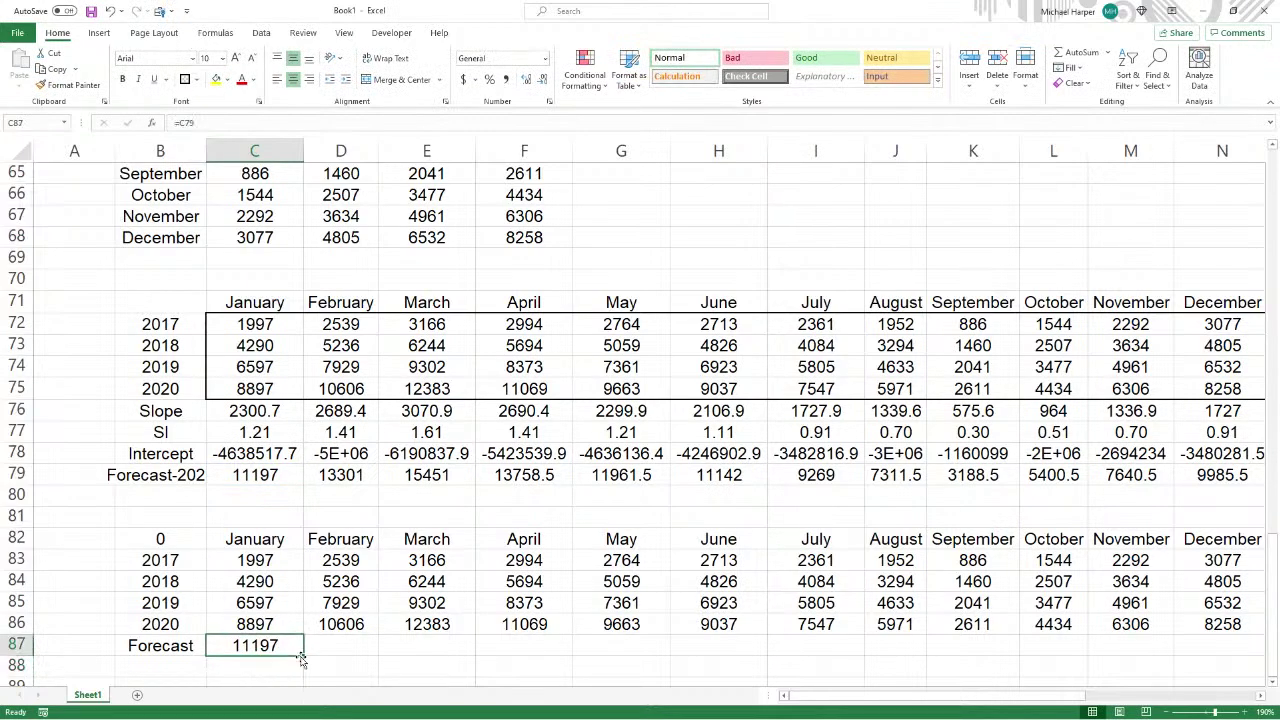
left_click_drag(301, 659, 1066, 660)
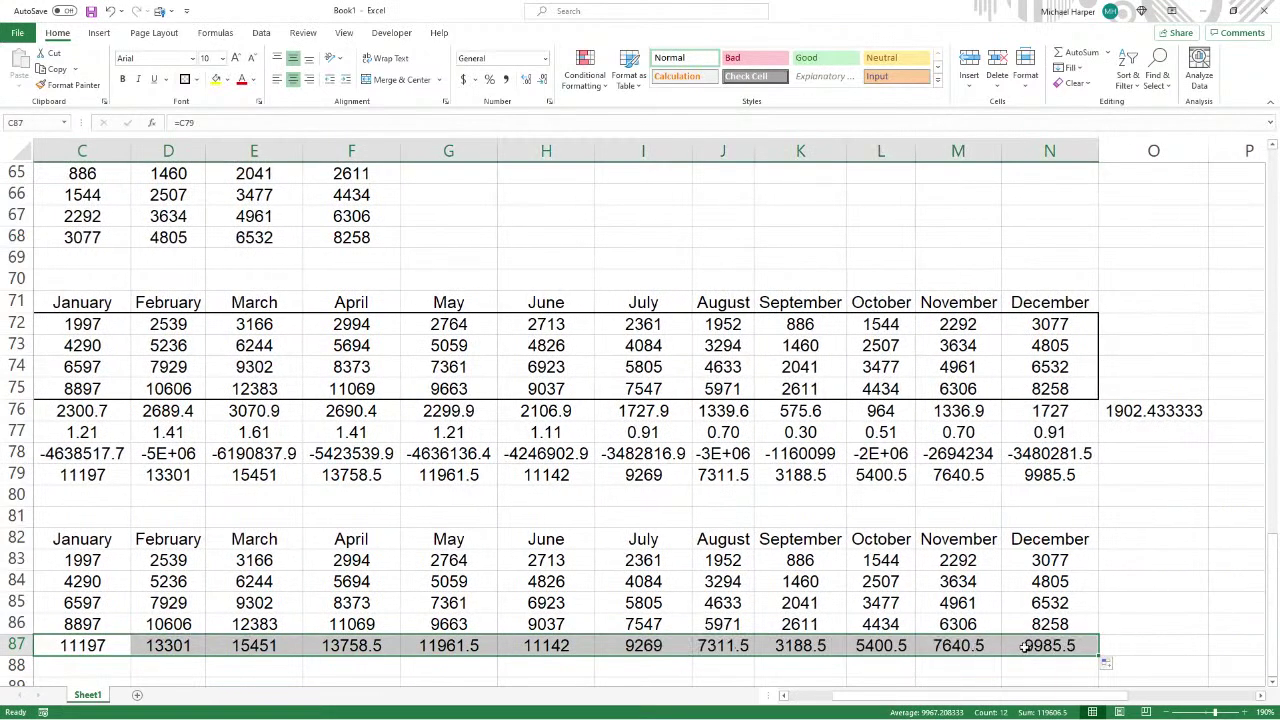
- Round the forecast row to whole numbers, from 11197 to 9986
left_click_drag(958, 646, 265, 565)
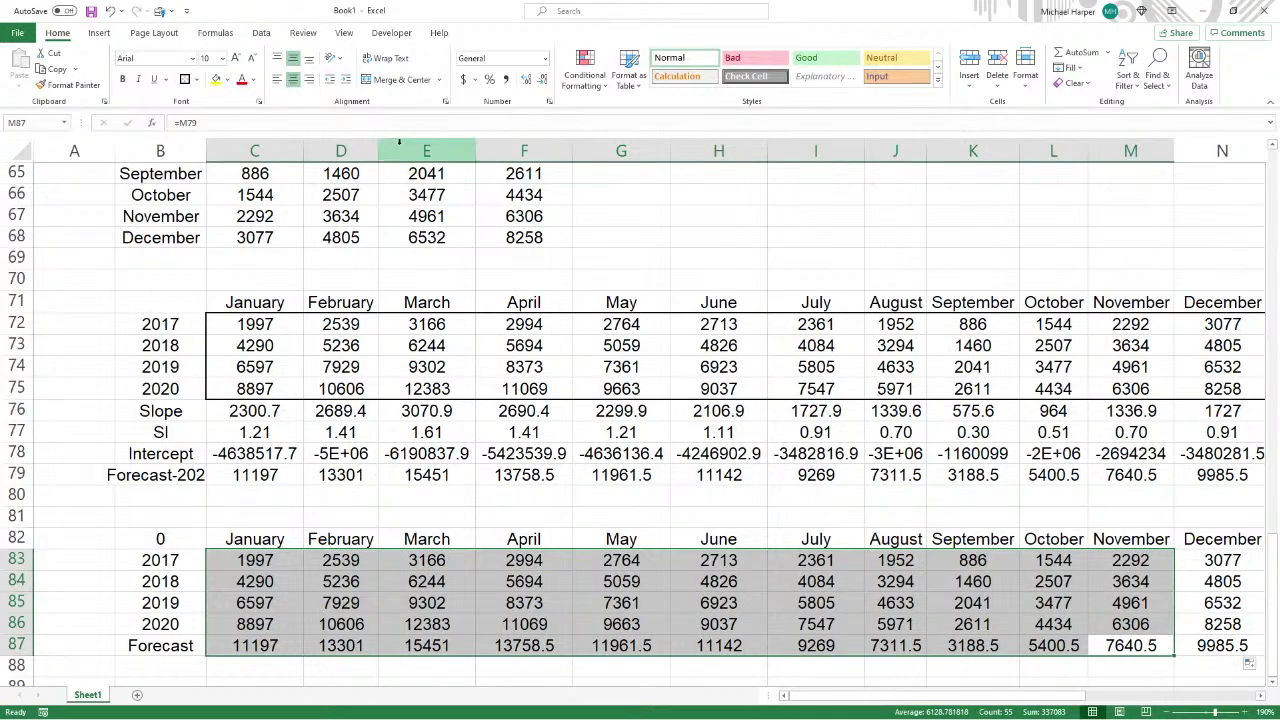
left_click(543, 82)
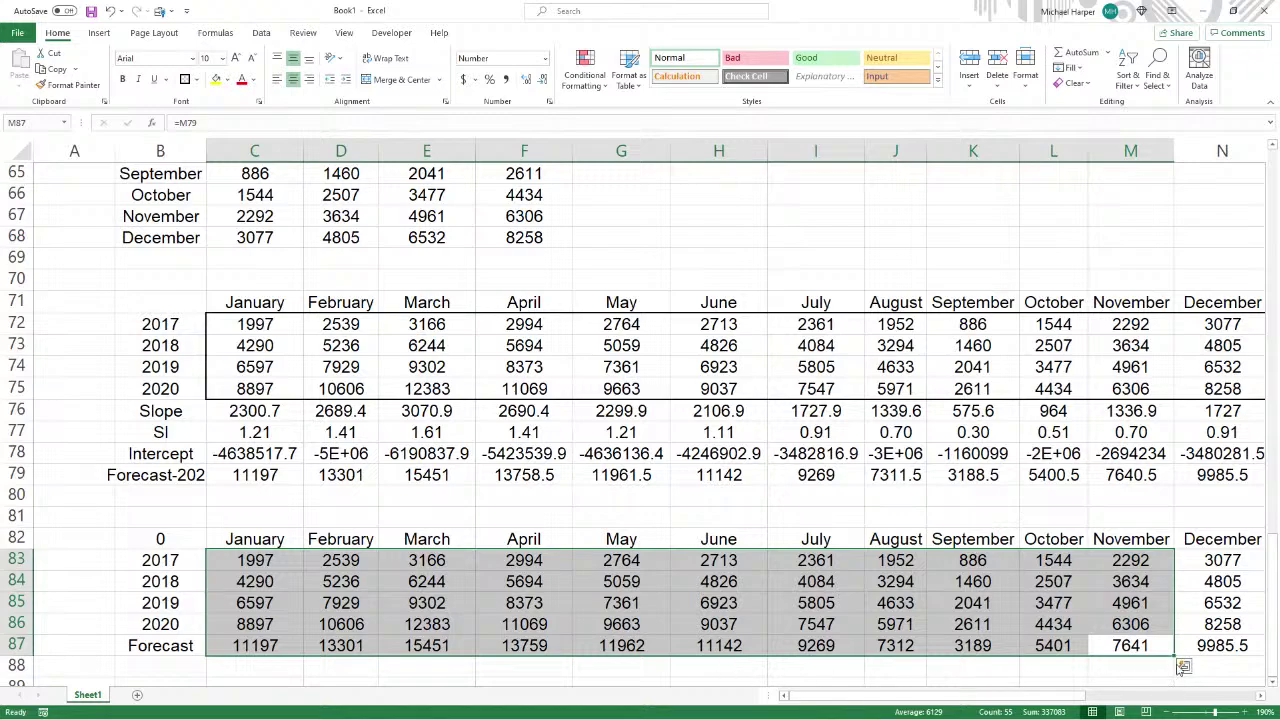
left_click(1222, 647)
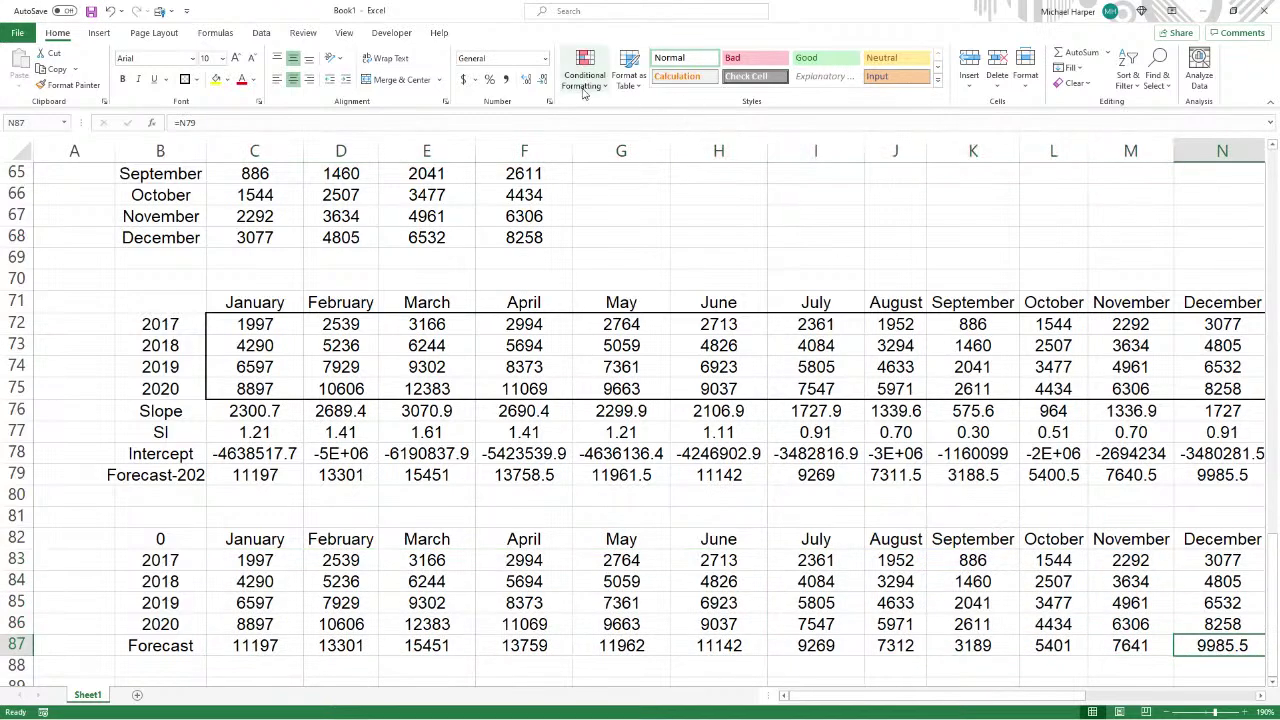
left_click(543, 82)
scroll(753, 369, "right", 2)
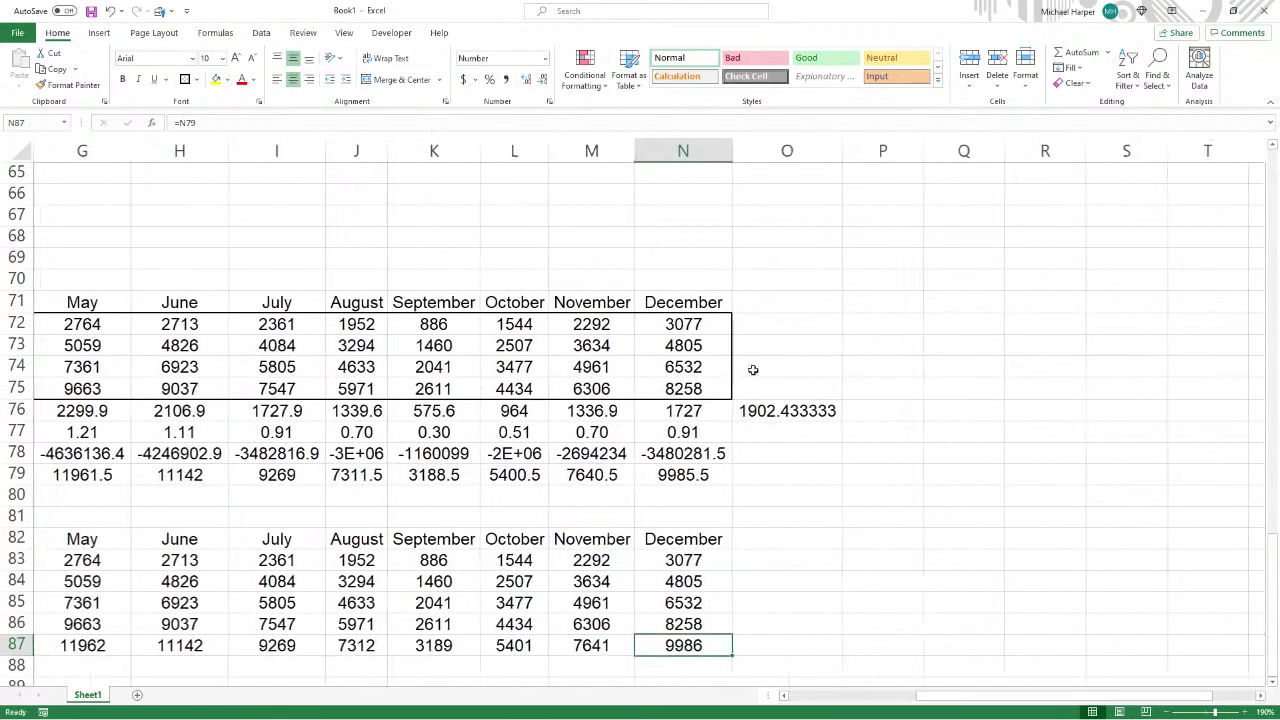
left_click(606, 665)
scroll(943, 686, "left", 3)
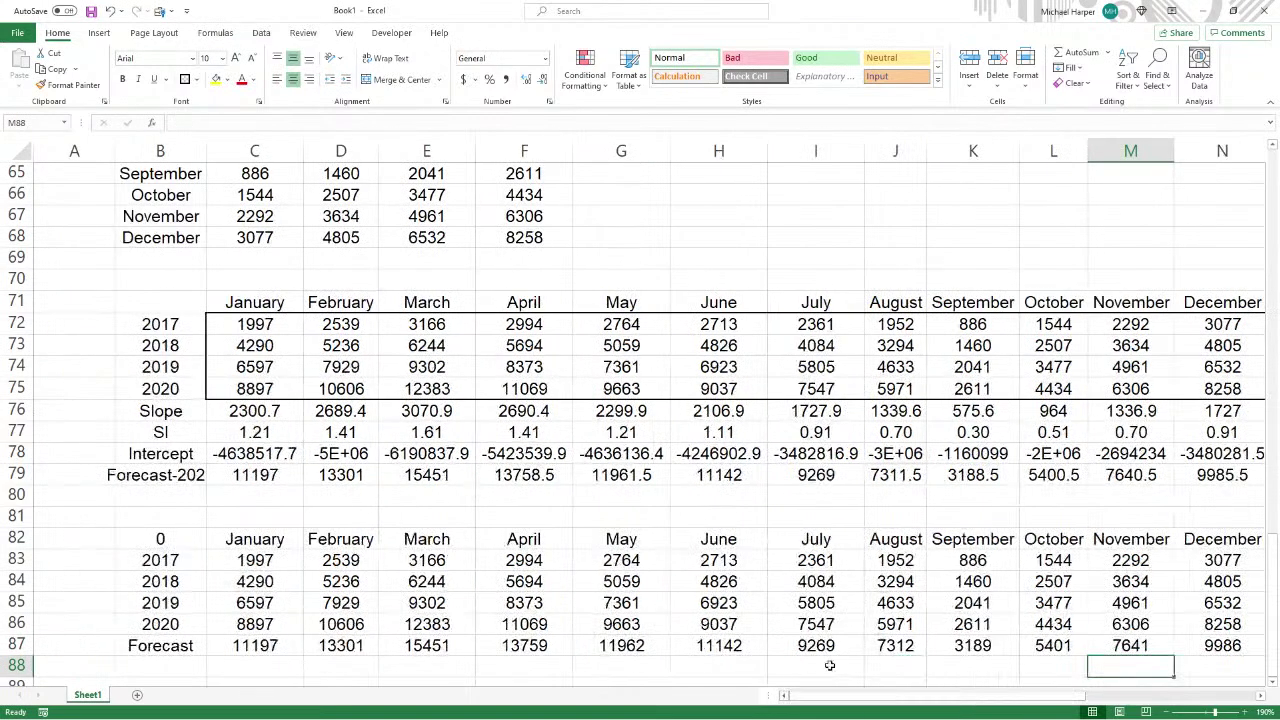
scroll(867, 645, "down", 2)
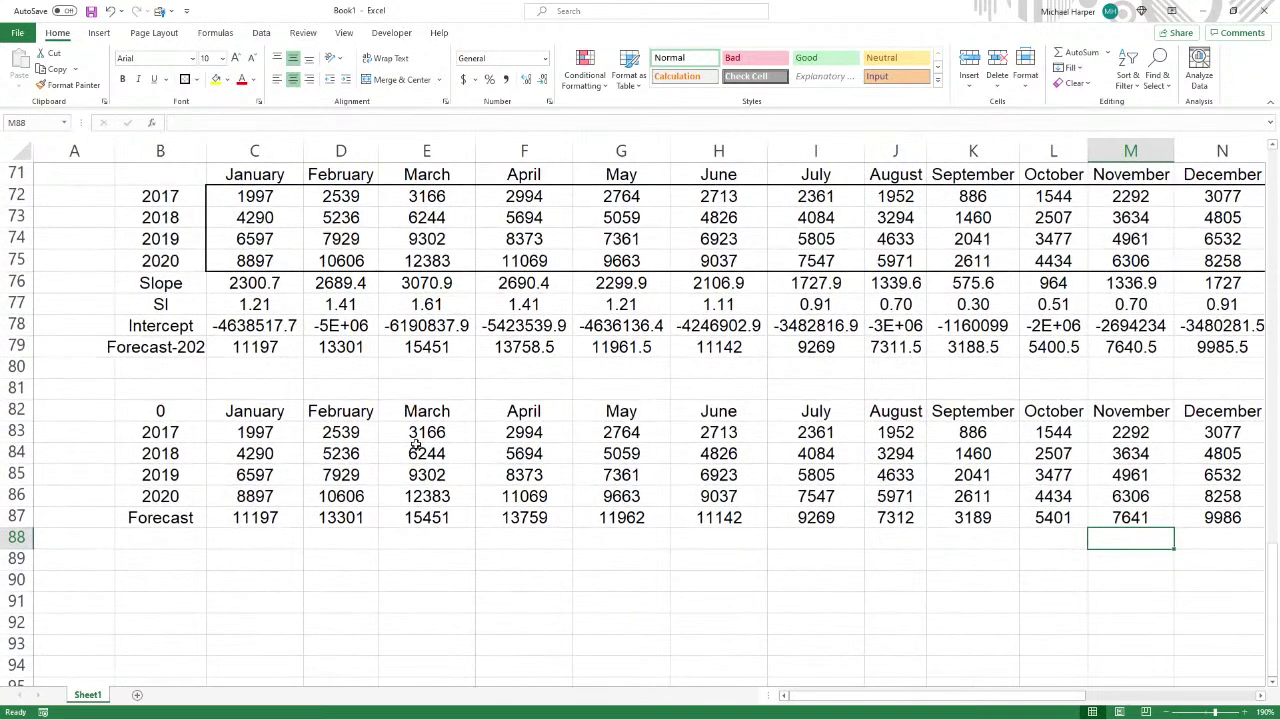
left_click(172, 410)
- Clear B82 and chart B82:N87 as a scatter with straight lines and markers, moved right
key("Delete")
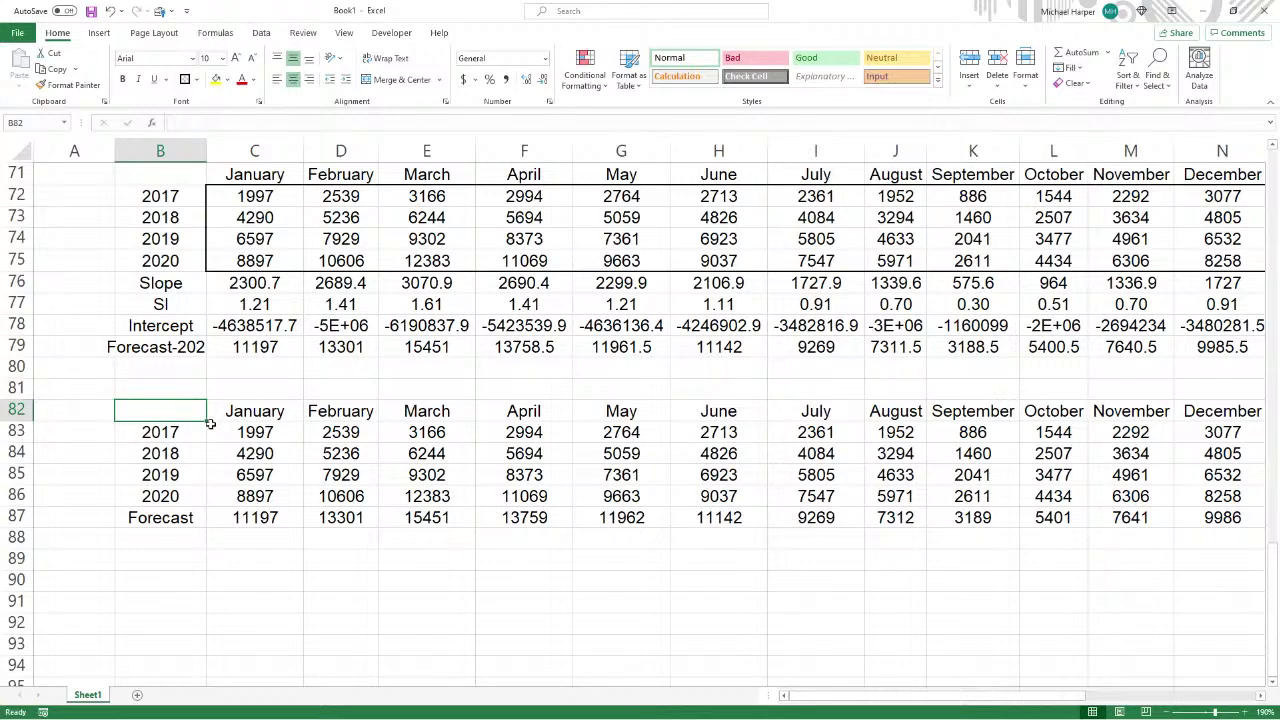
left_click_drag(185, 412, 1207, 512)
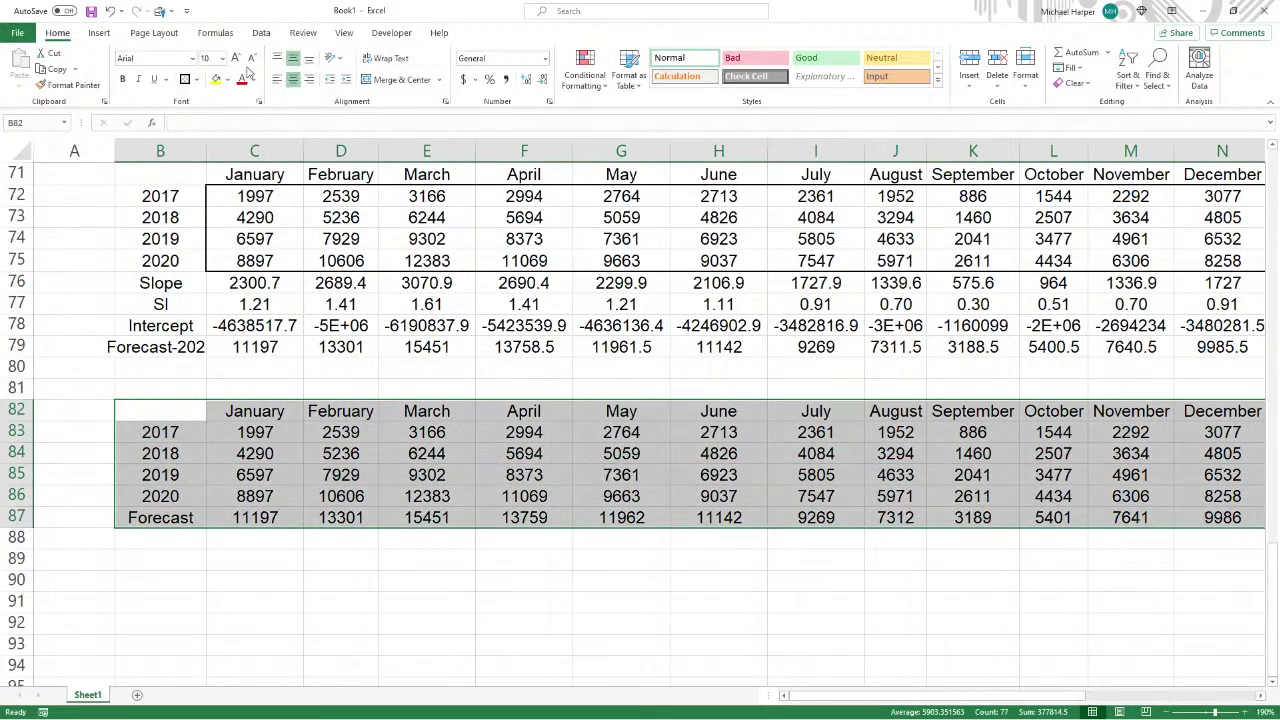
left_click(99, 33)
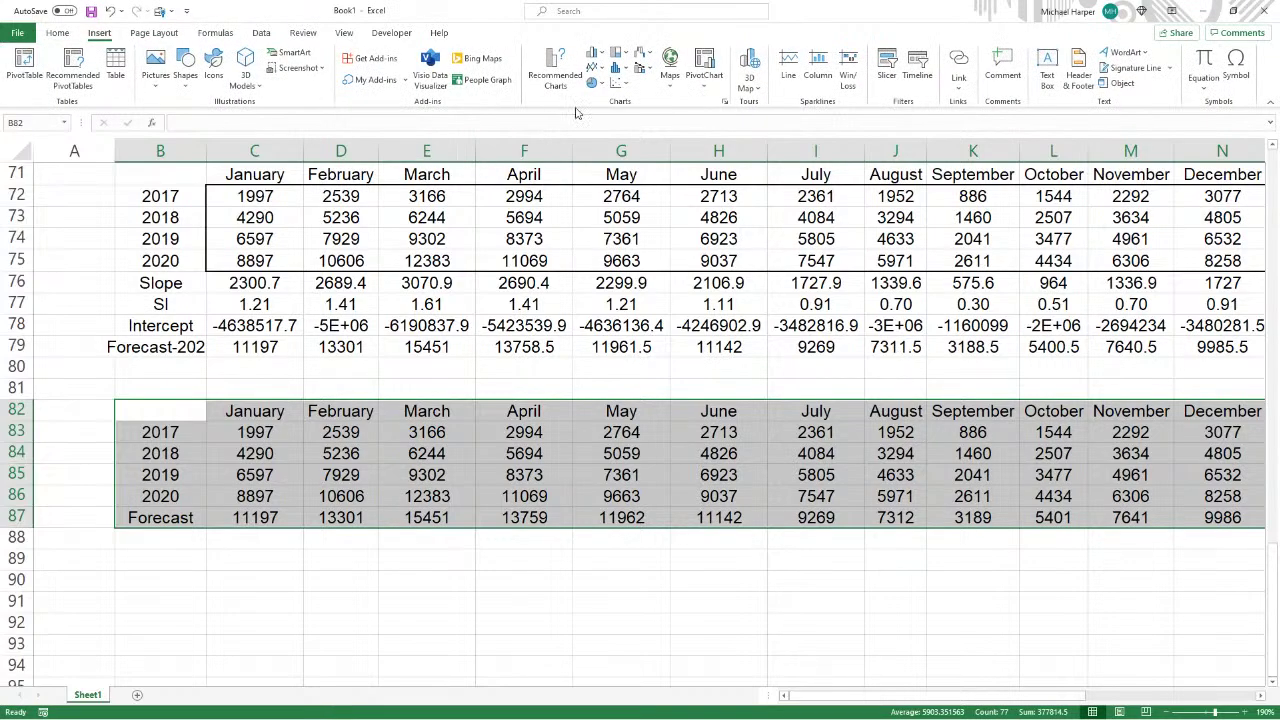
left_click(619, 84)
left_click(628, 159)
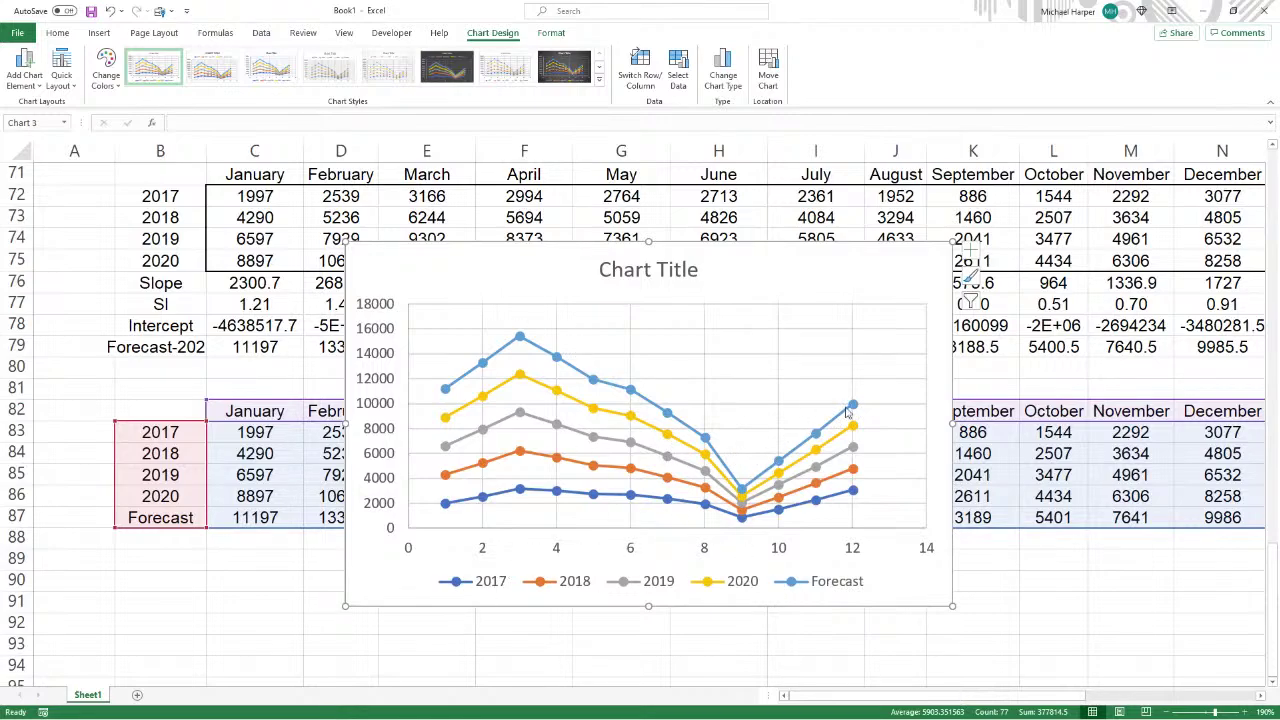
left_click_drag(488, 271, 749, 222)
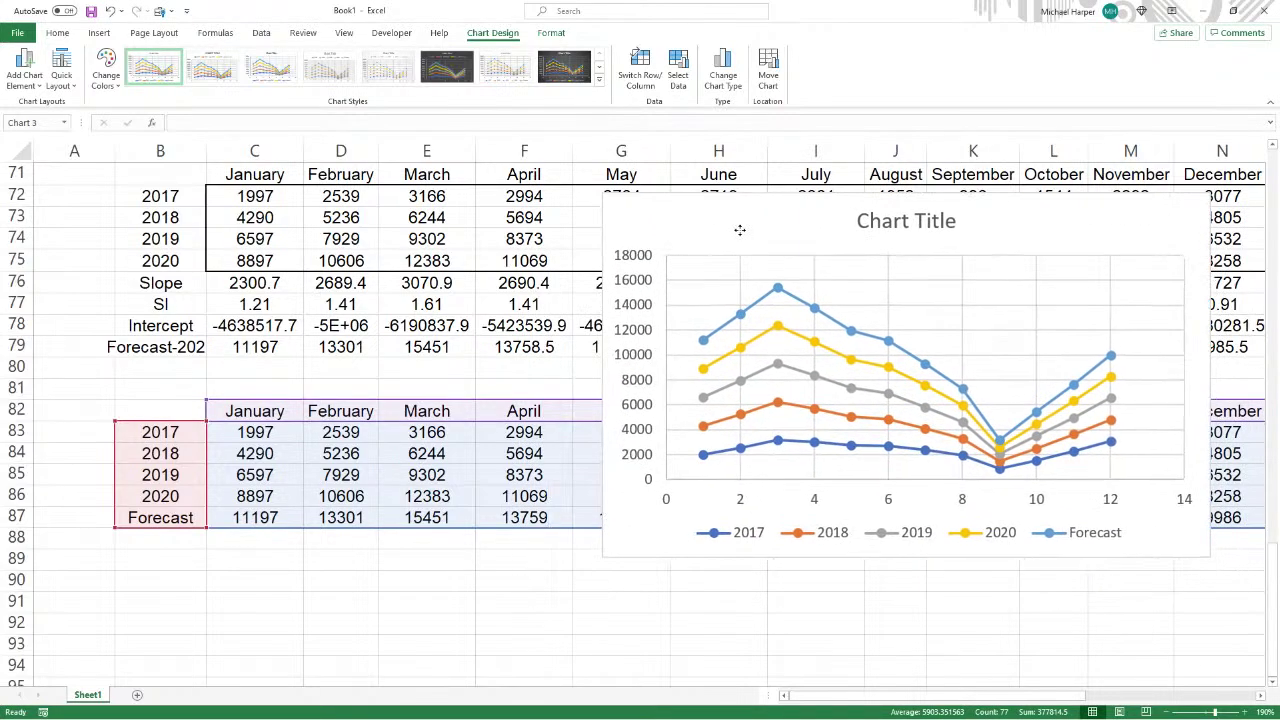
- Move the five-series chart up to the top right, then select the B82:N87 table
left_click(155, 540)
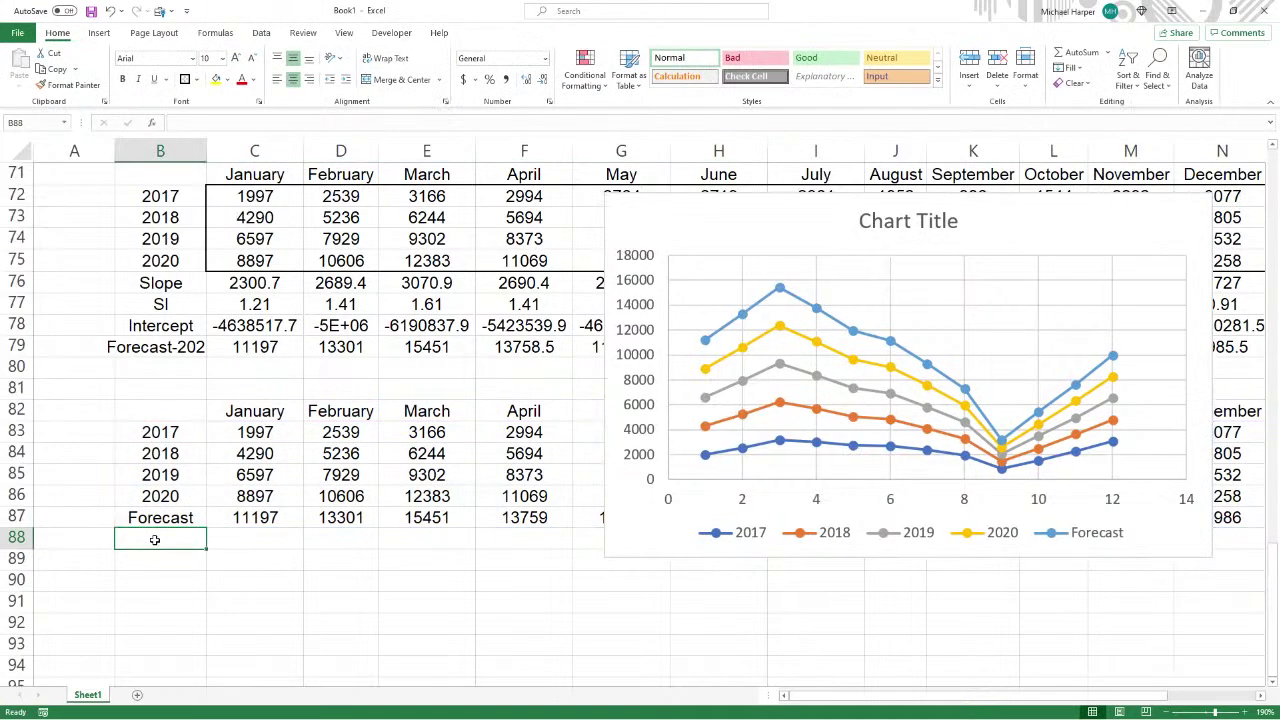
left_click_drag(778, 223, 751, 285)
scroll(1021, 548, "right", 2)
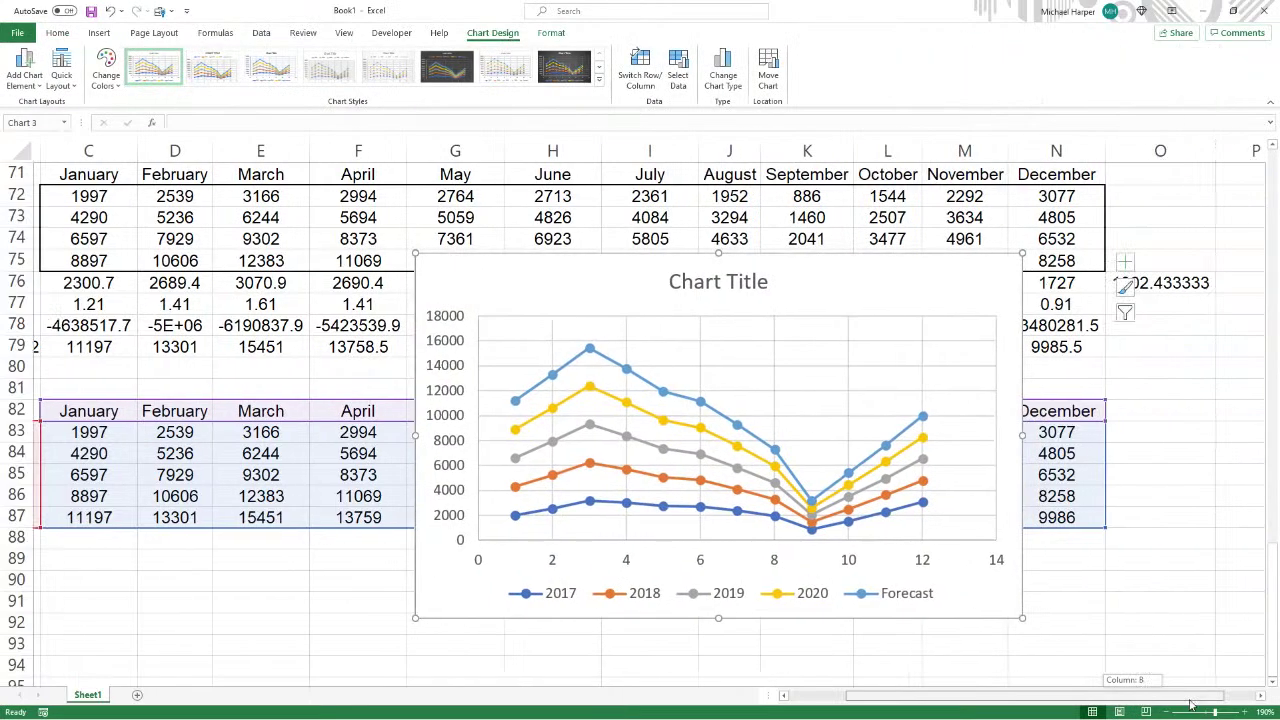
left_click_drag(445, 616, 484, 351)
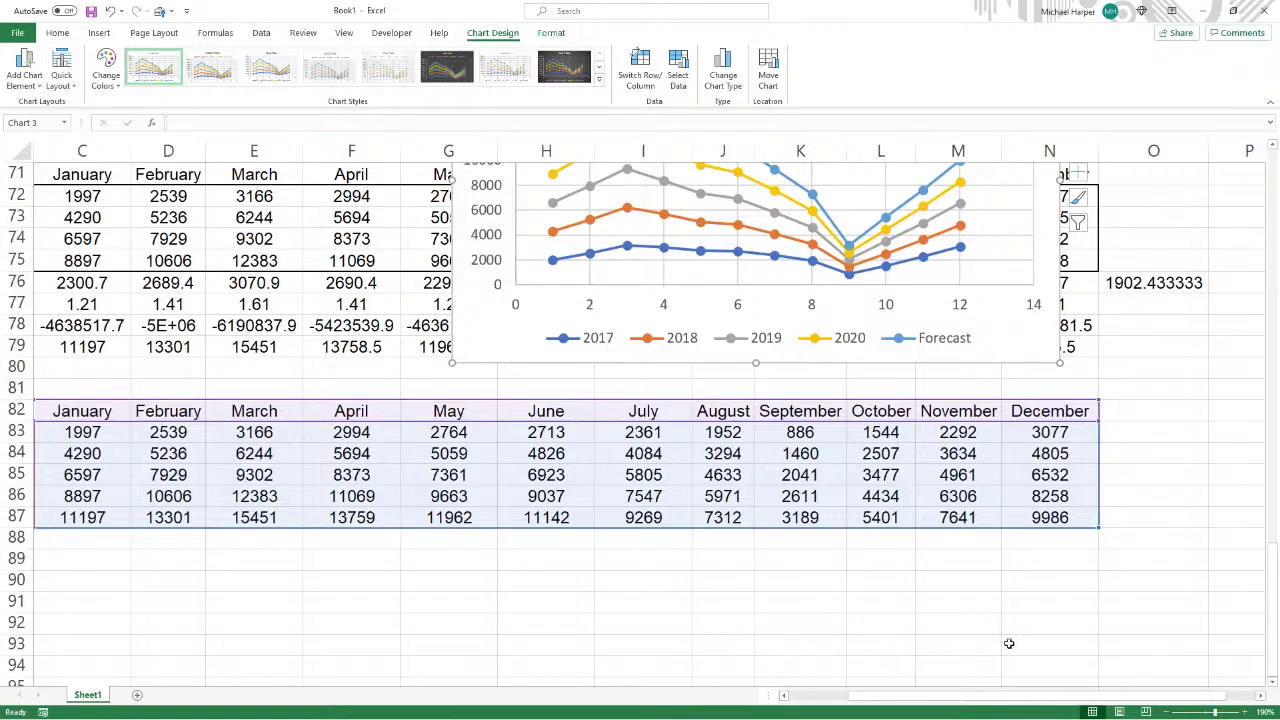
left_click(1009, 643)
left_click_drag(1036, 522, 157, 418)
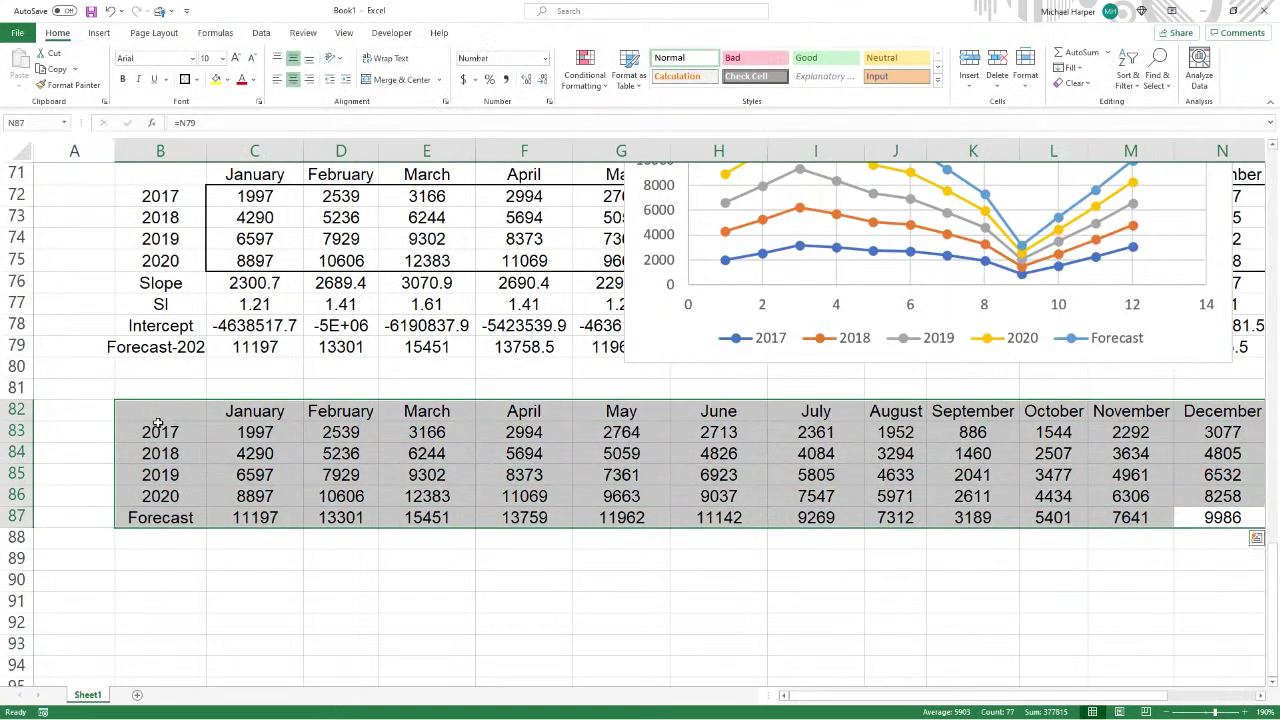
- Paste the B82:N87 table as values only into B89
key("ctrl+c")
left_click(160, 559)
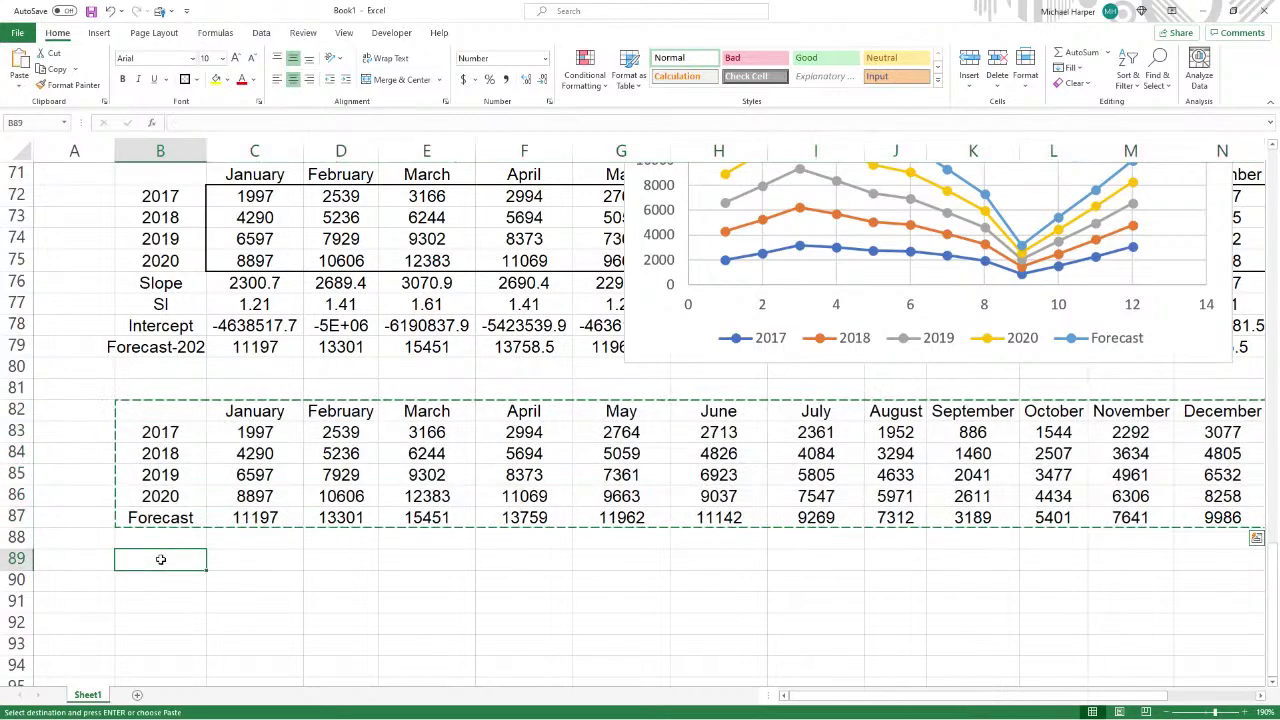
right_click(160, 559)
left_click(206, 263)
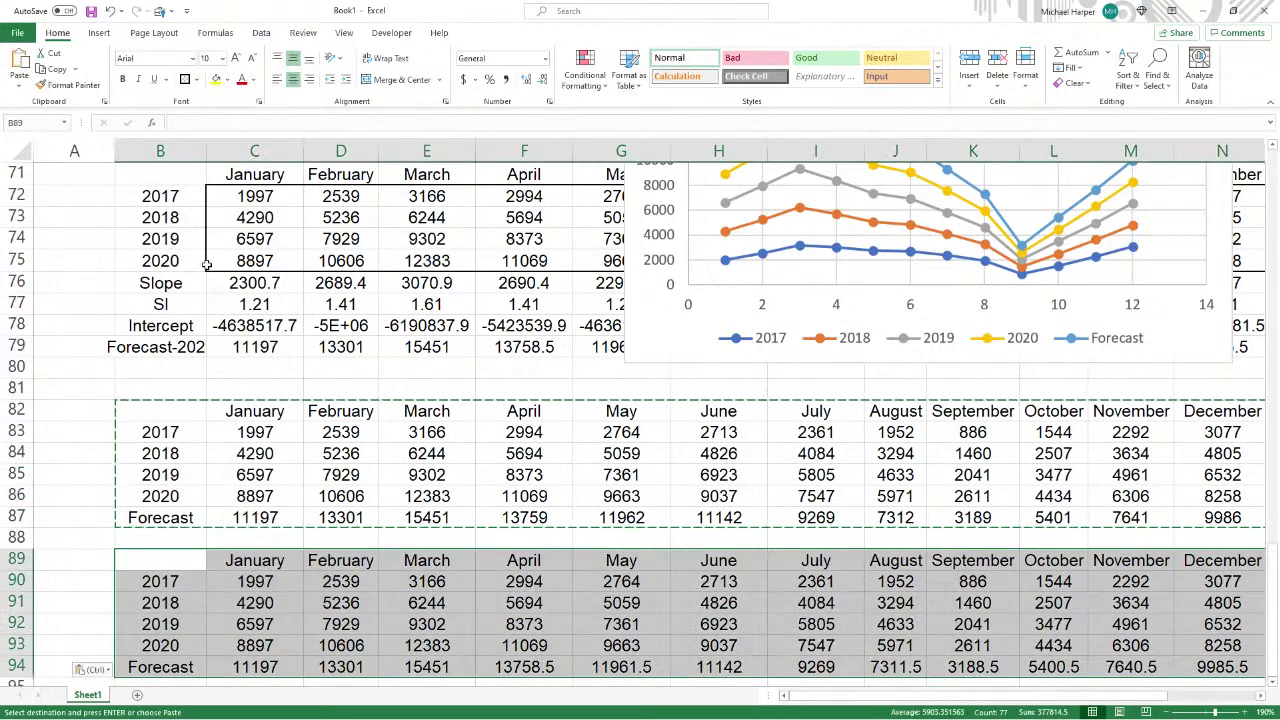
- Paste the values table transposed into B96, listing months down column B
key("ctrl+c")
scroll(247, 614, "down", 1)
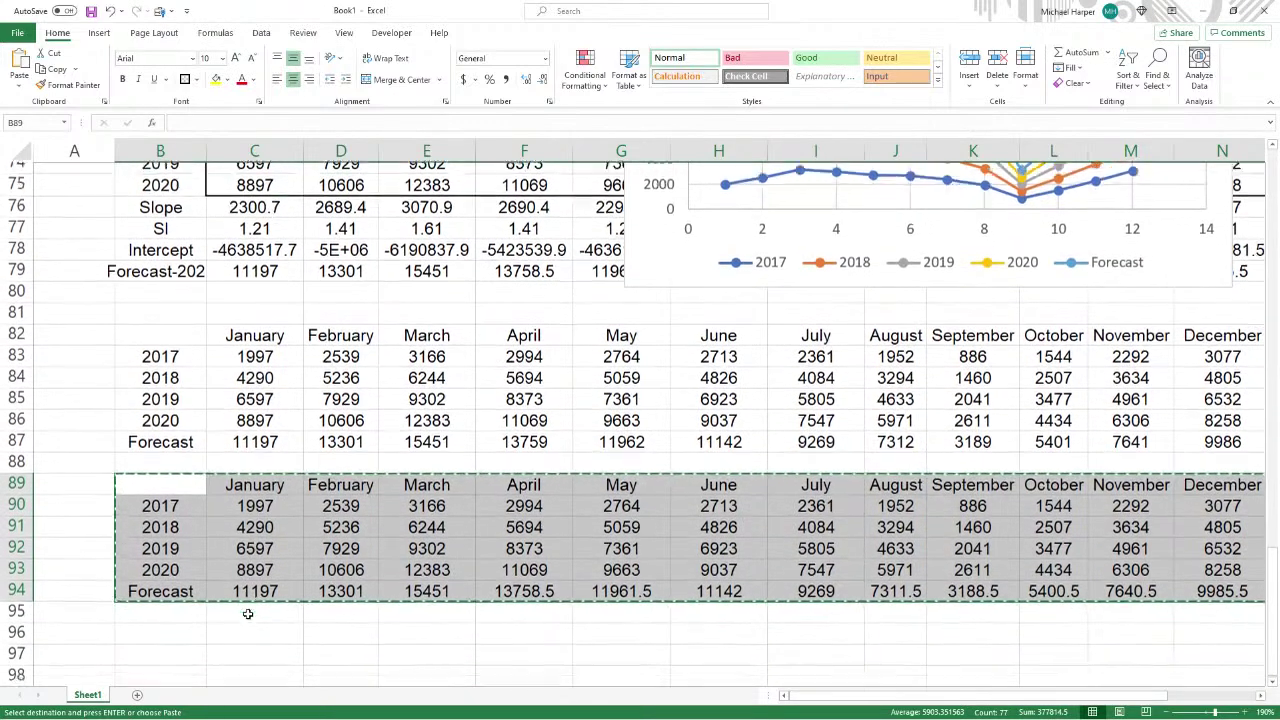
scroll(247, 614, "down", 1)
left_click(177, 577)
right_click(177, 577)
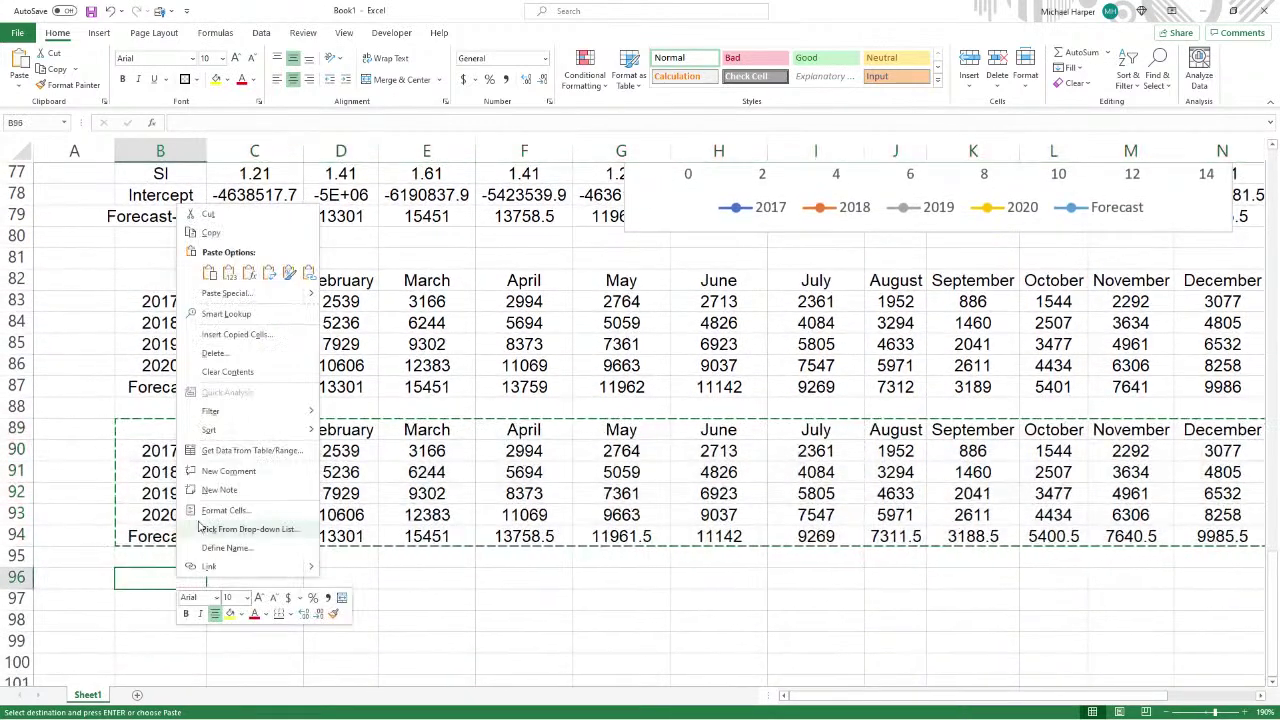
left_click(269, 272)
scroll(396, 515, "down", 4)
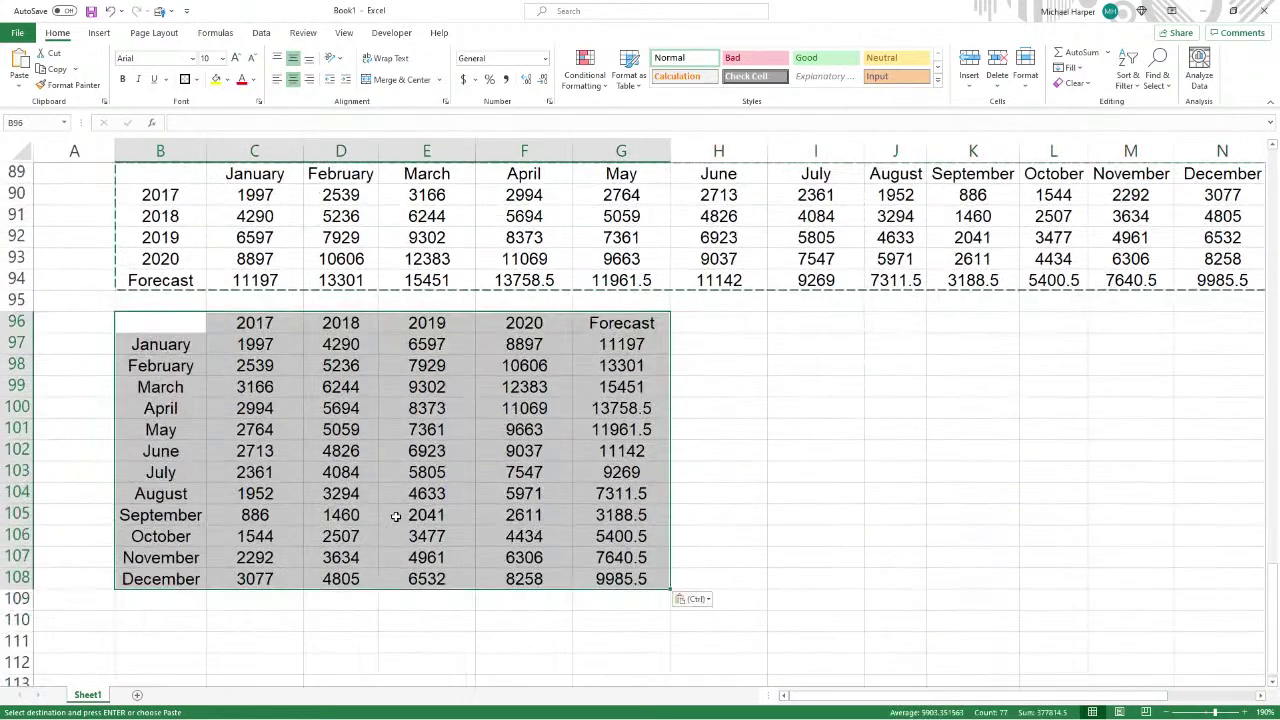
left_click(175, 602)
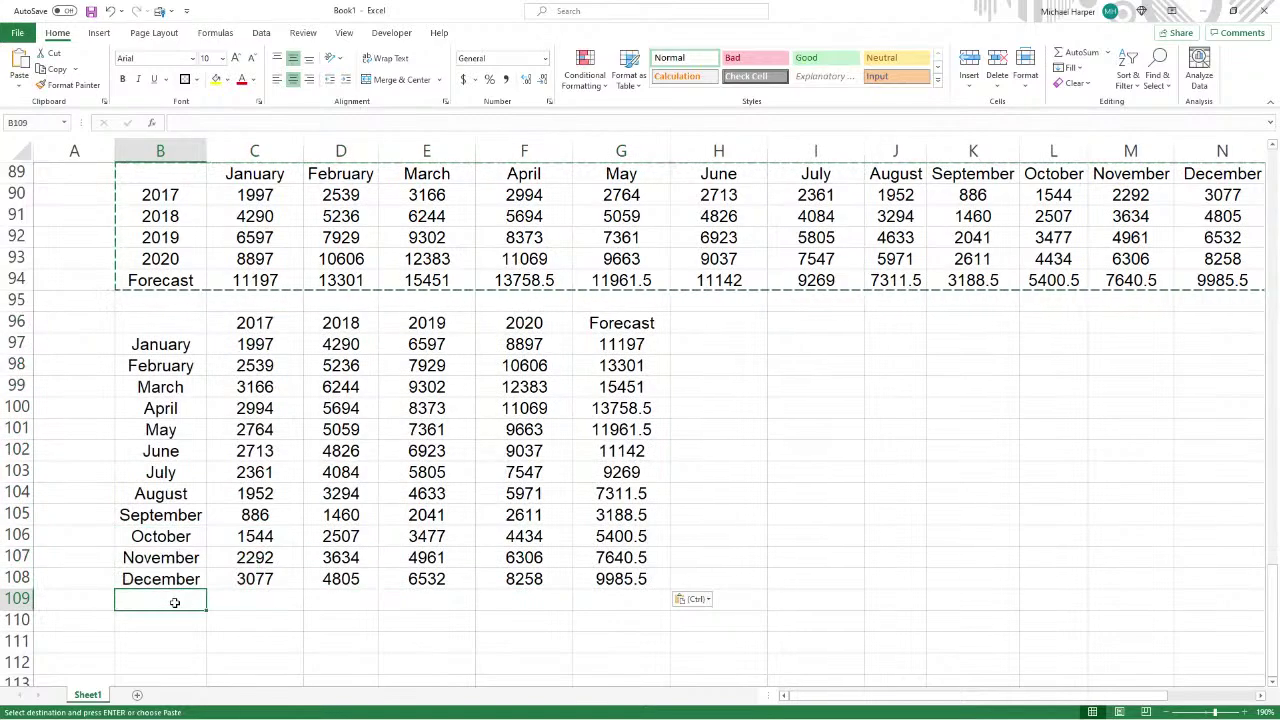
- Enter =B97 in B109 and =D97 in C109, filling it across to F109
type("=")
left_click(160, 344)
key("Return")
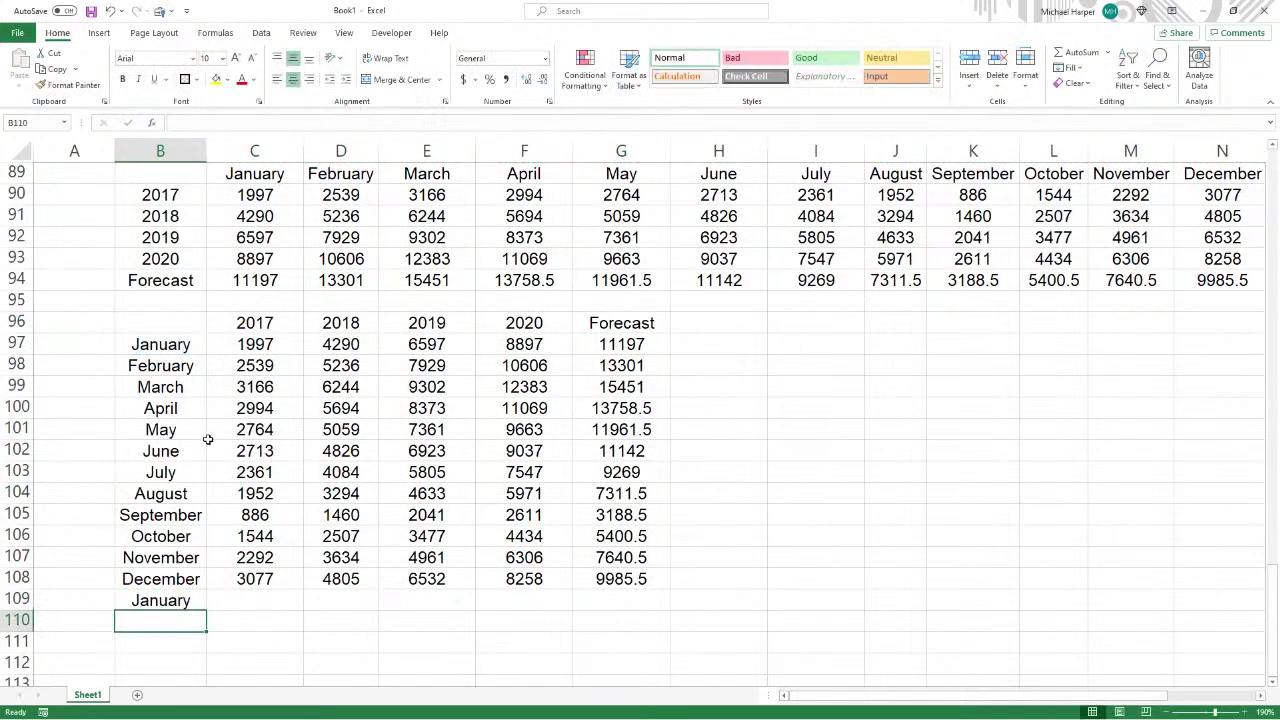
left_click(248, 601)
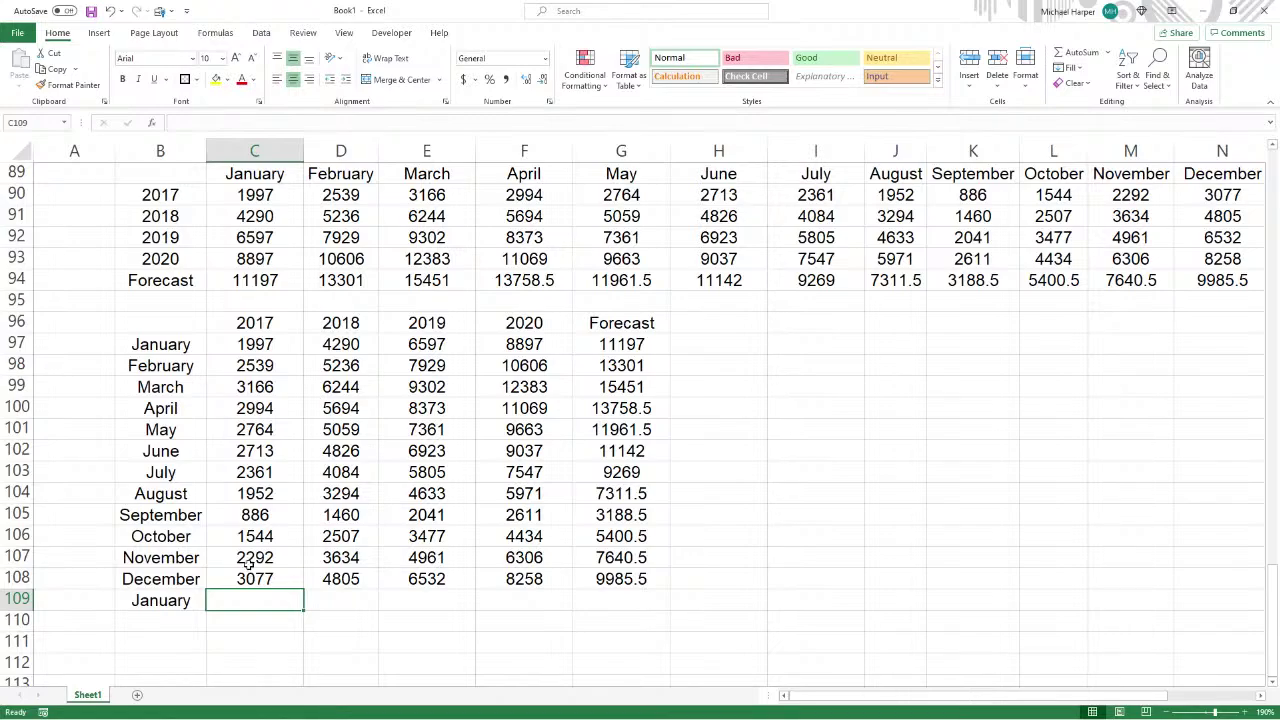
type("=")
left_click(342, 348)
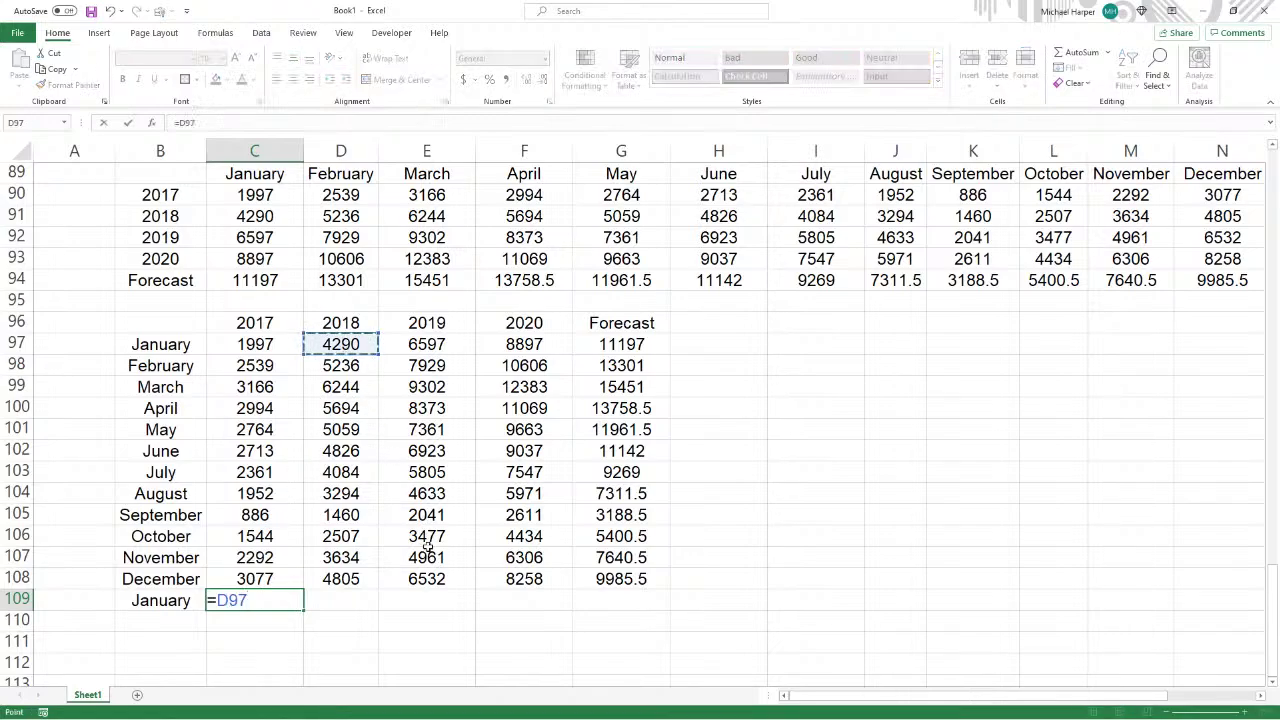
key("Return")
left_click(287, 600)
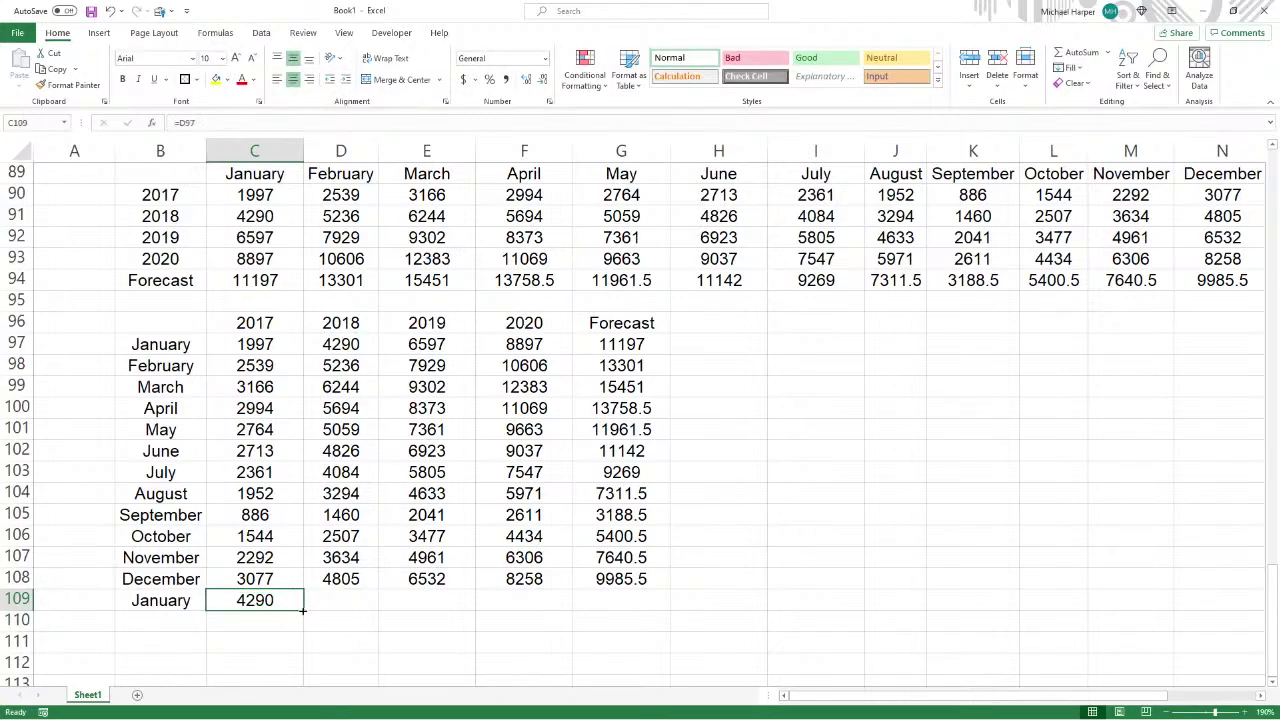
left_click_drag(302, 609, 439, 609)
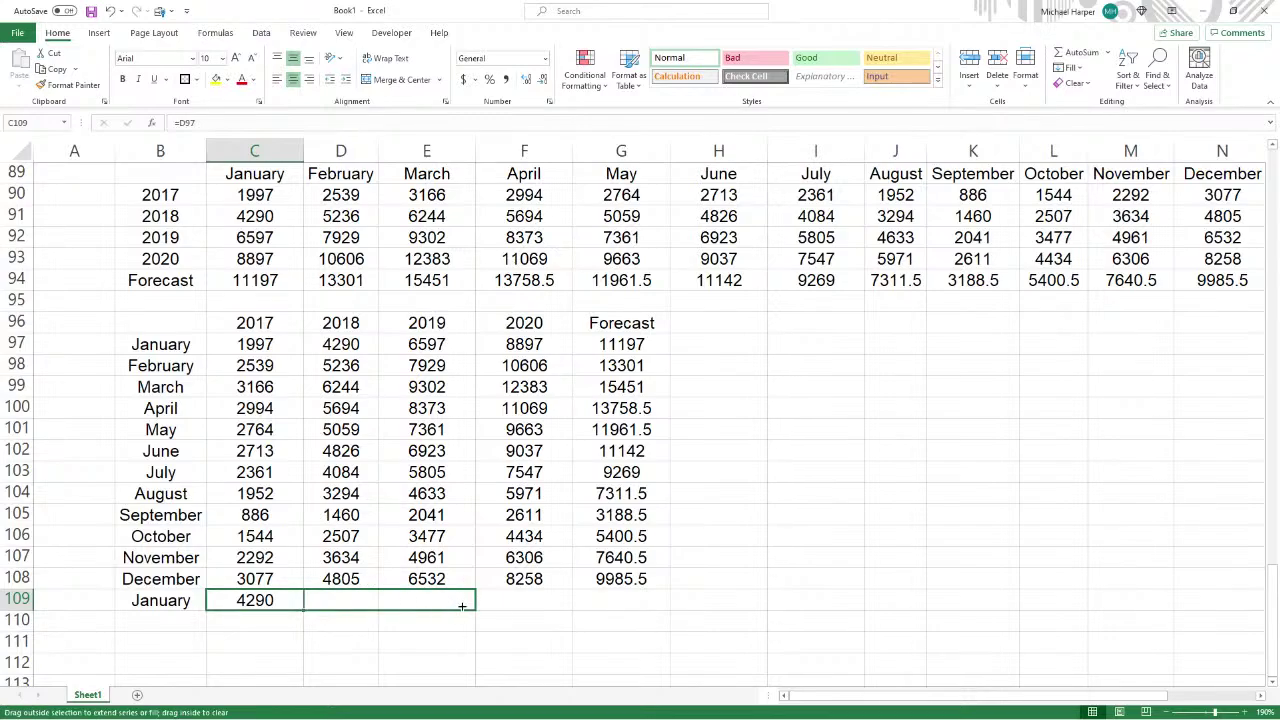
left_click_drag(522, 604, 540, 601)
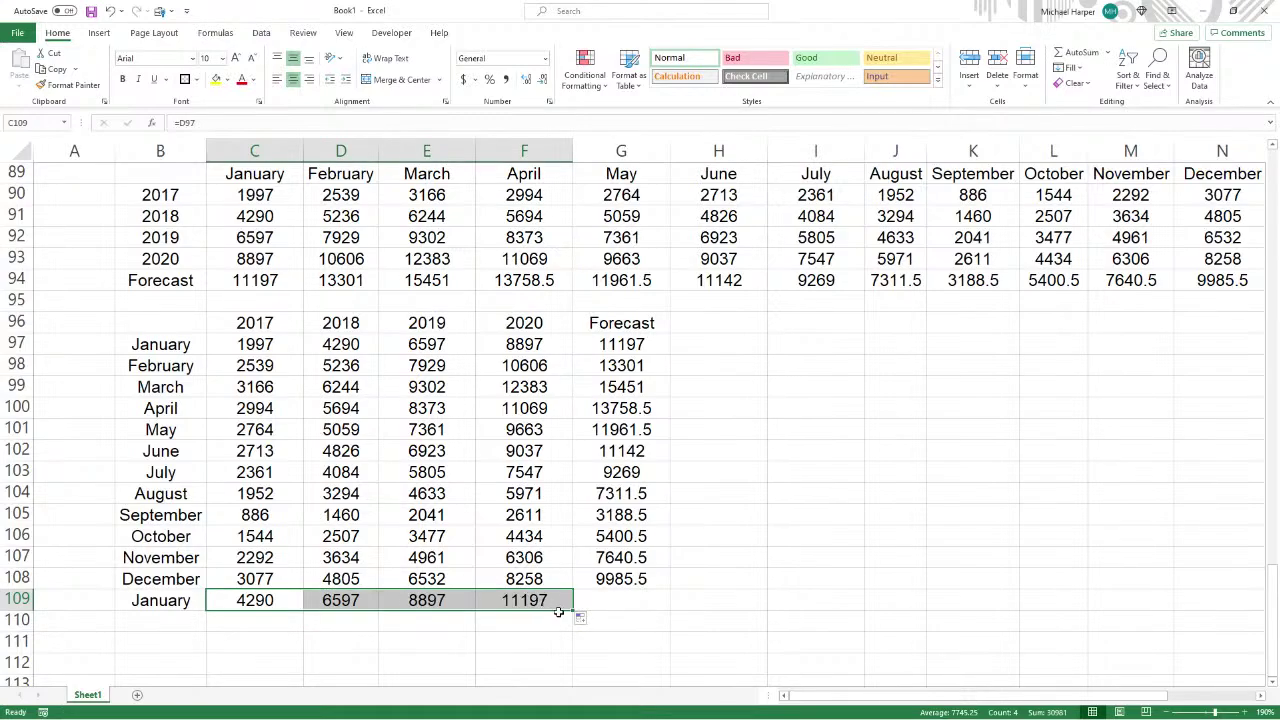
- Fill the B109:F109 formulas down to row 156
scroll(558, 612, "down", 4)
left_click_drag(163, 345, 91, 602)
left_click_drag(145, 241, 138, 110)
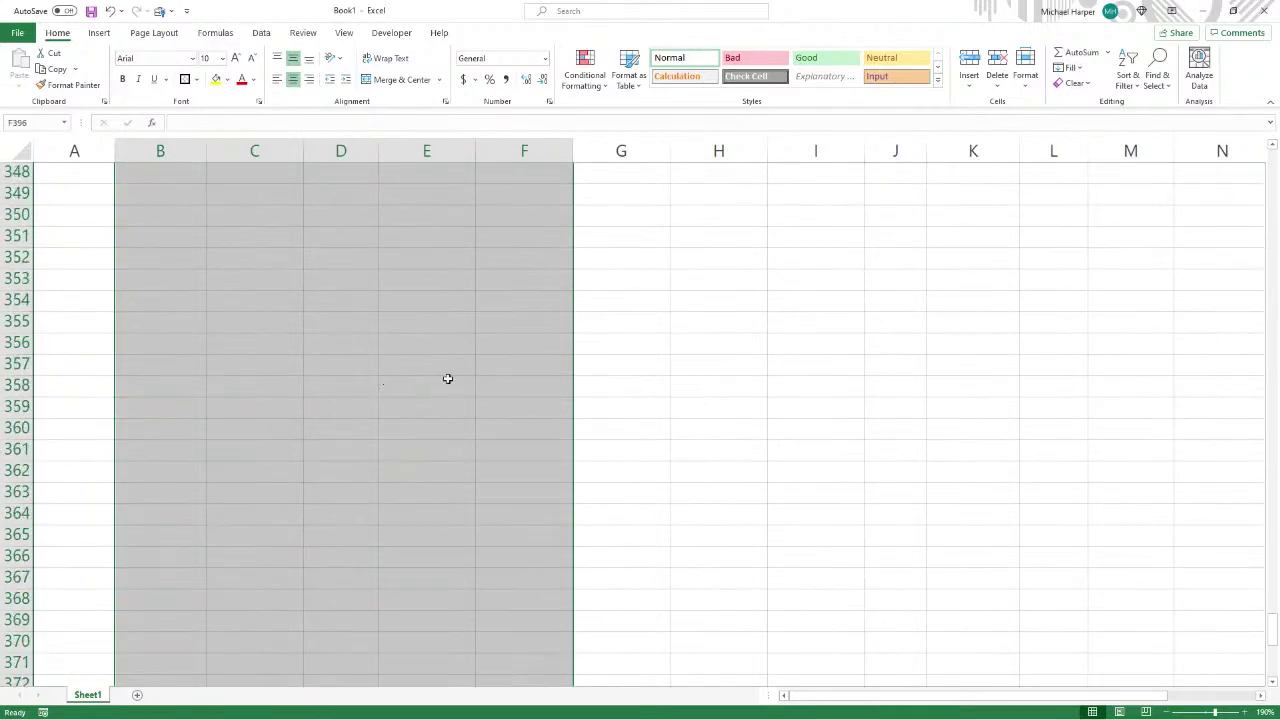
scroll(1226, 570, "up", 4)
left_click_drag(1273, 602, 1236, 290)
scroll(677, 293, "down", 1)
scroll(523, 486, "down", 6)
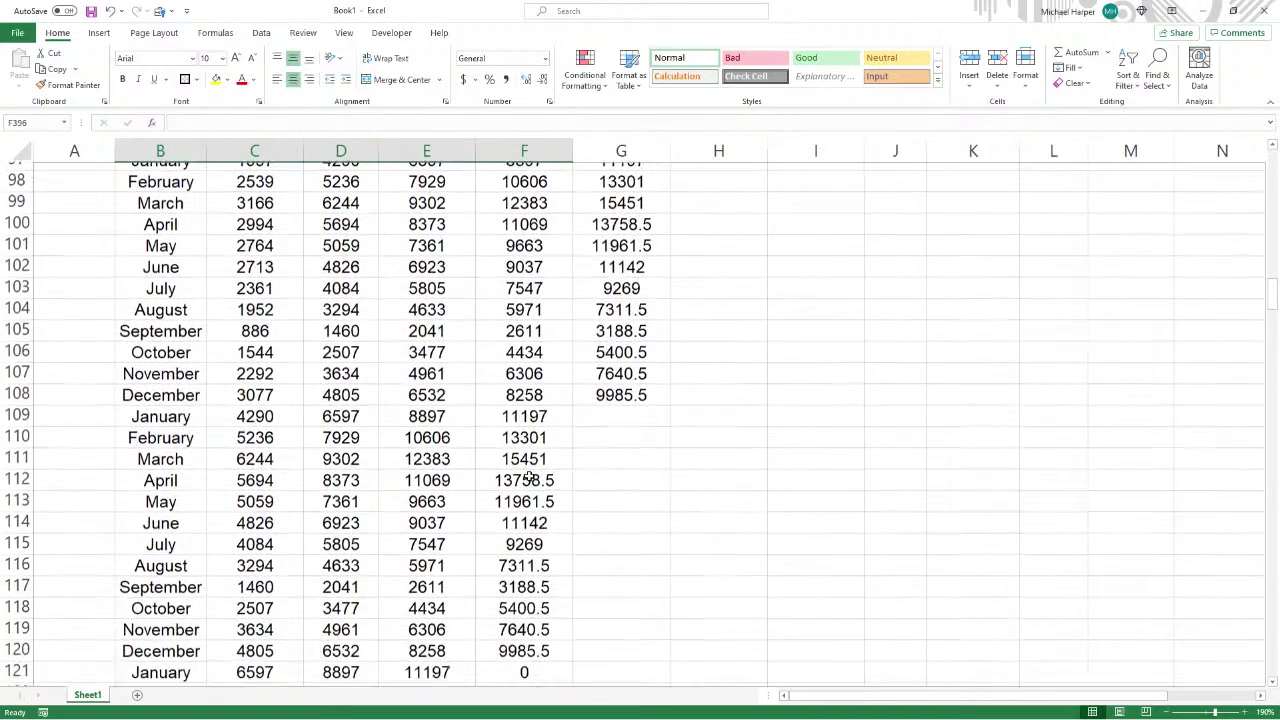
scroll(427, 516, "down", 7)
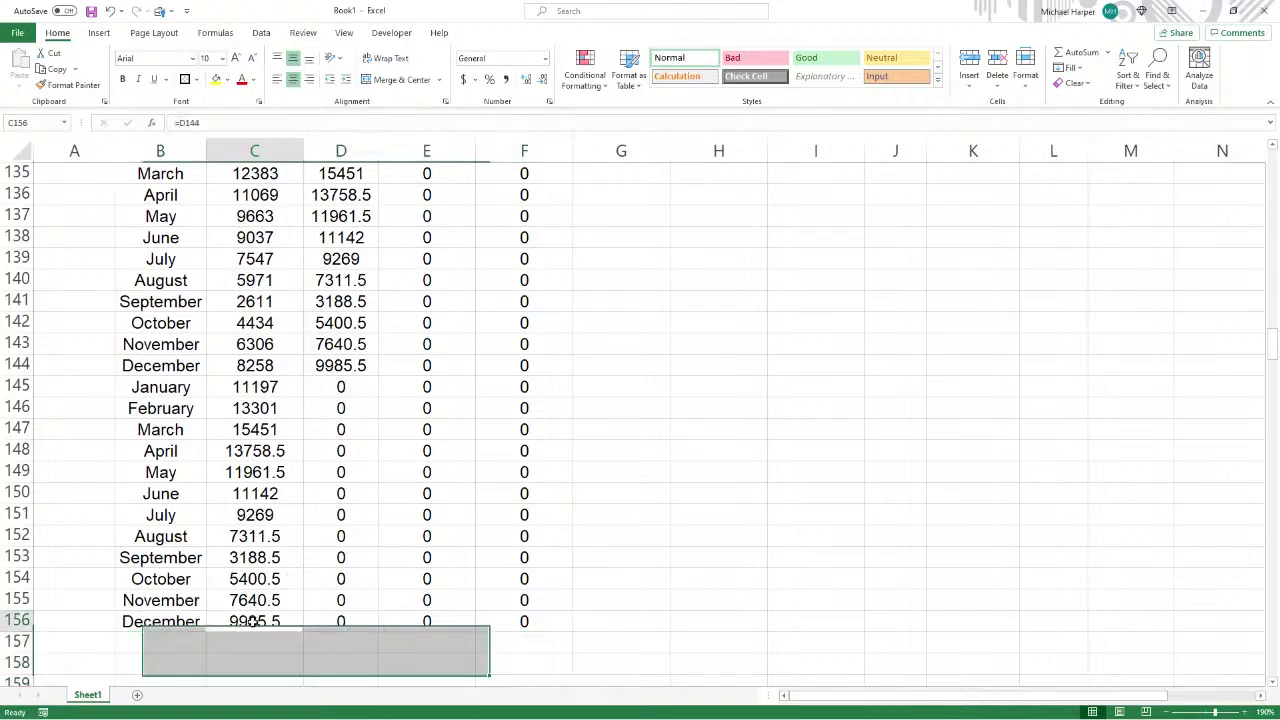
- Chart B97:C156 as a scatter with straight lines and markers showing all 60 monthly values
left_click(254, 621)
scroll(255, 570, "up", 11)
scroll(258, 521, "up", 6)
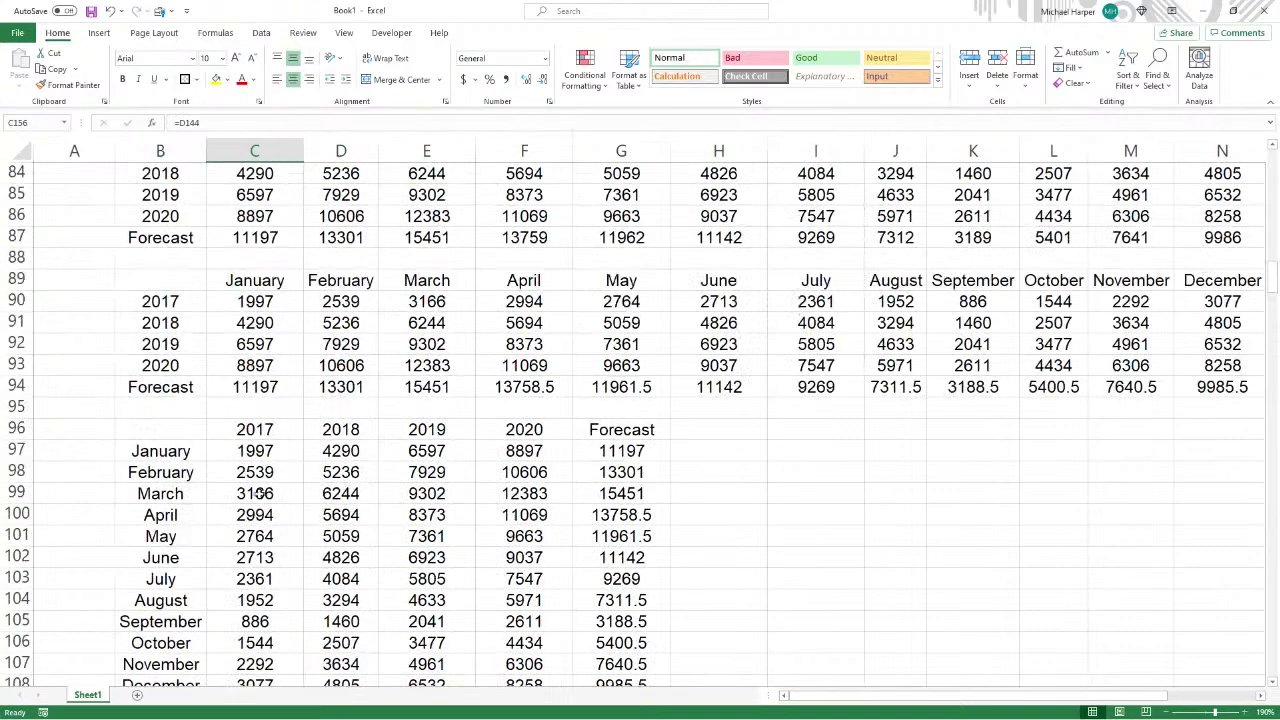
left_click_drag(168, 448, 228, 451)
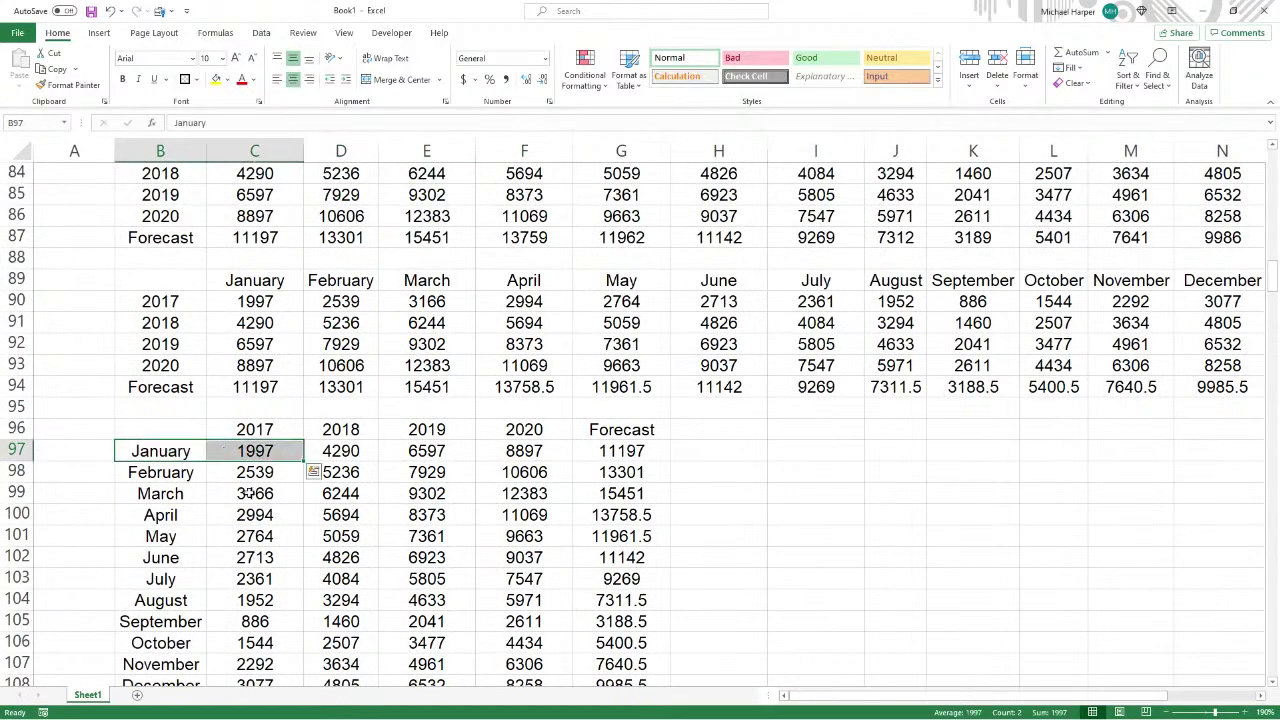
key("ctrl+shift+Down")
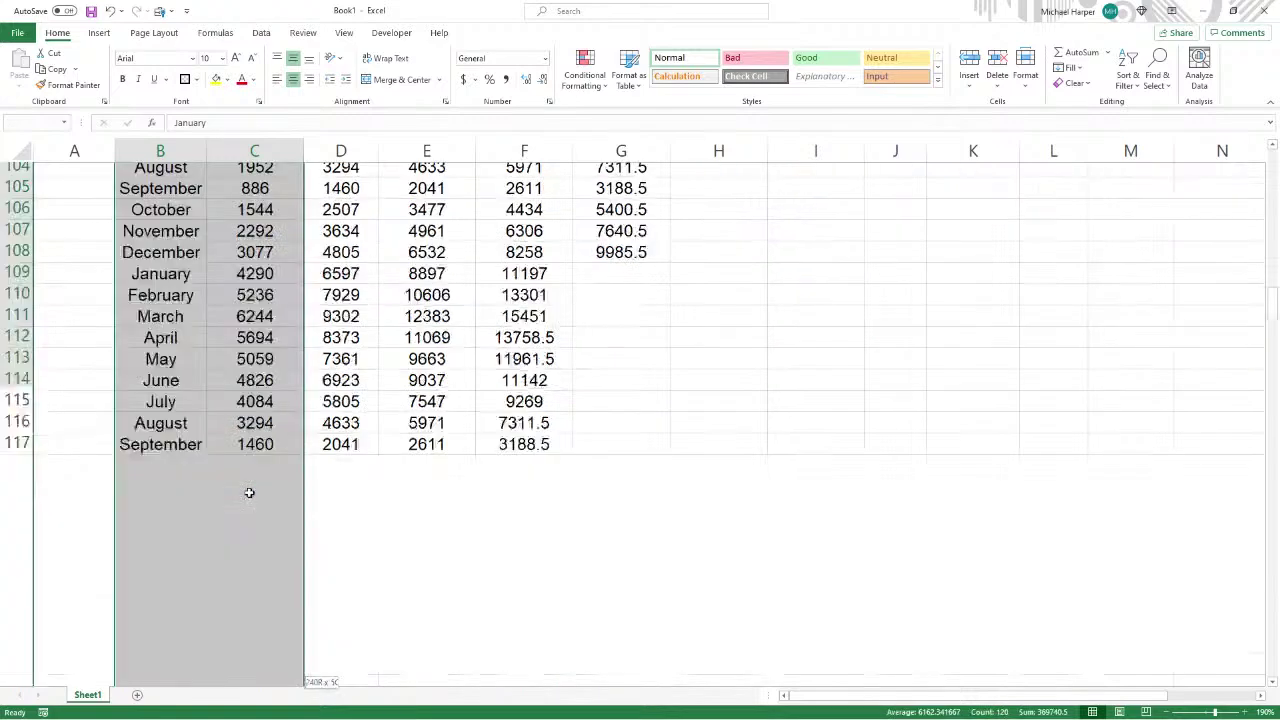
left_click(99, 32)
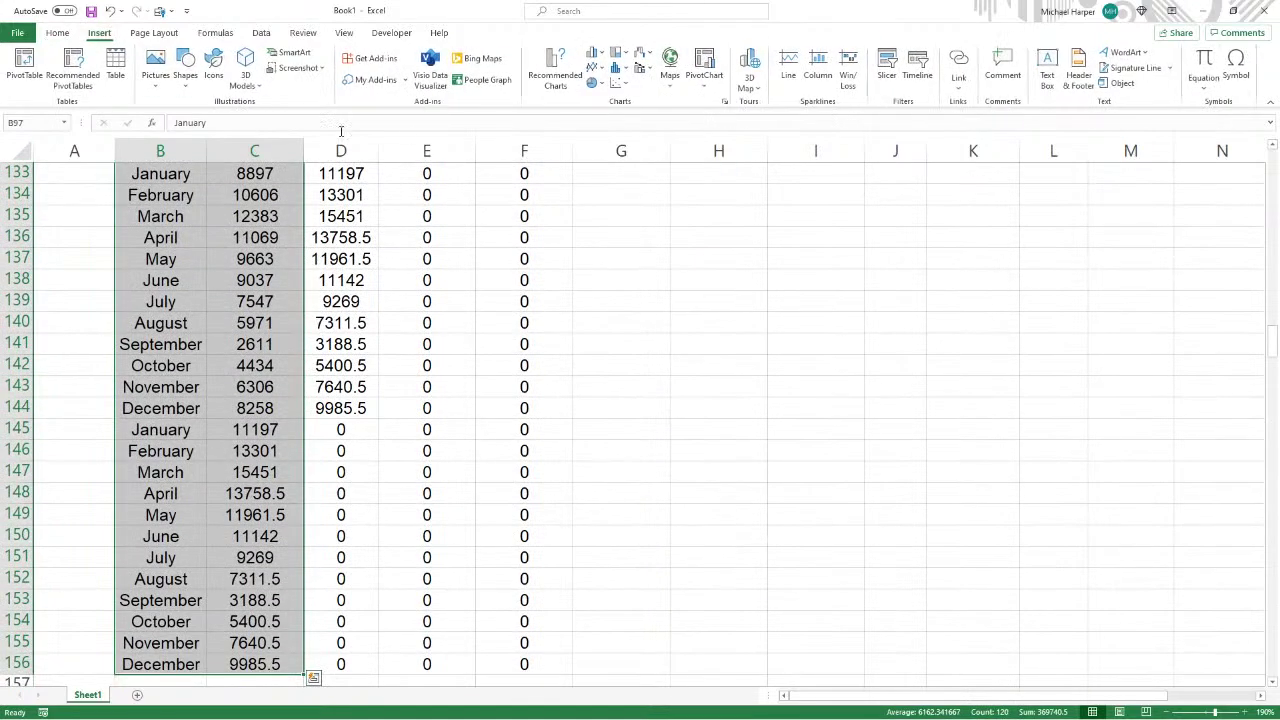
left_click(617, 84)
left_click(629, 166)
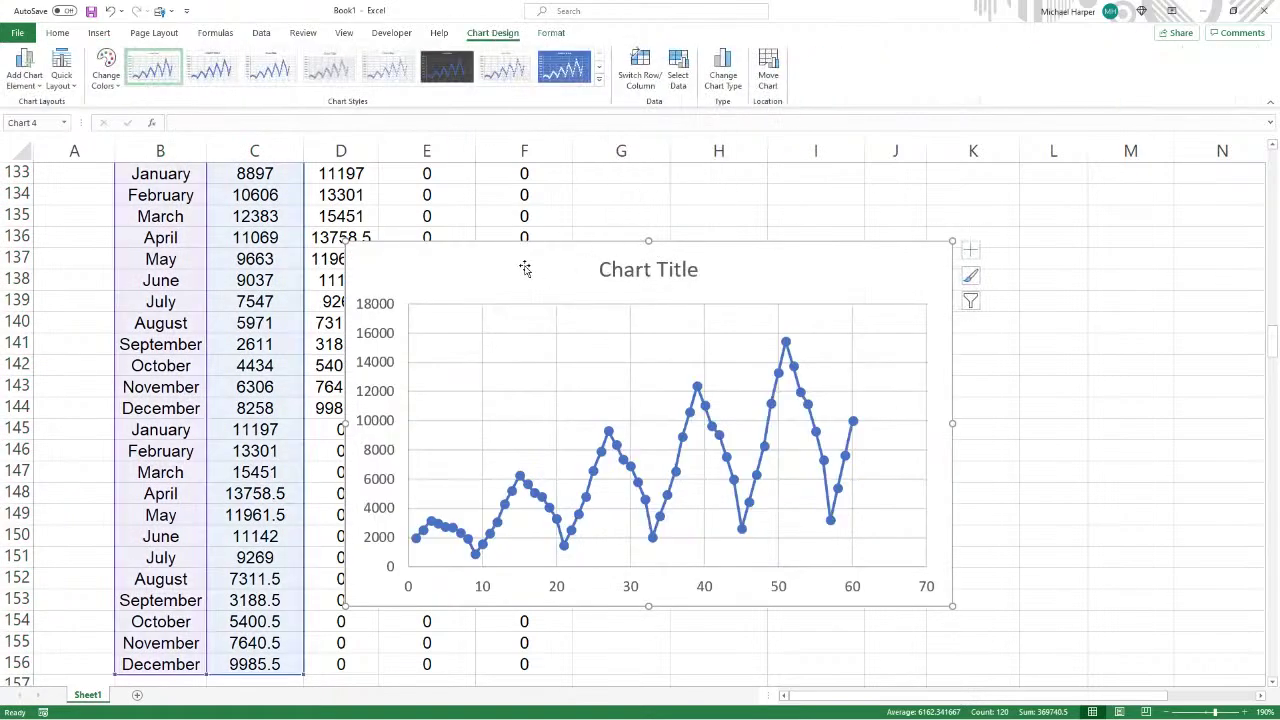
- Drag the forecast line chart and time-series chart up beside the rows 82–87 table
left_click_drag(531, 266, 795, 283)
scroll(844, 475, "up", 3)
scroll(844, 475, "up", 1)
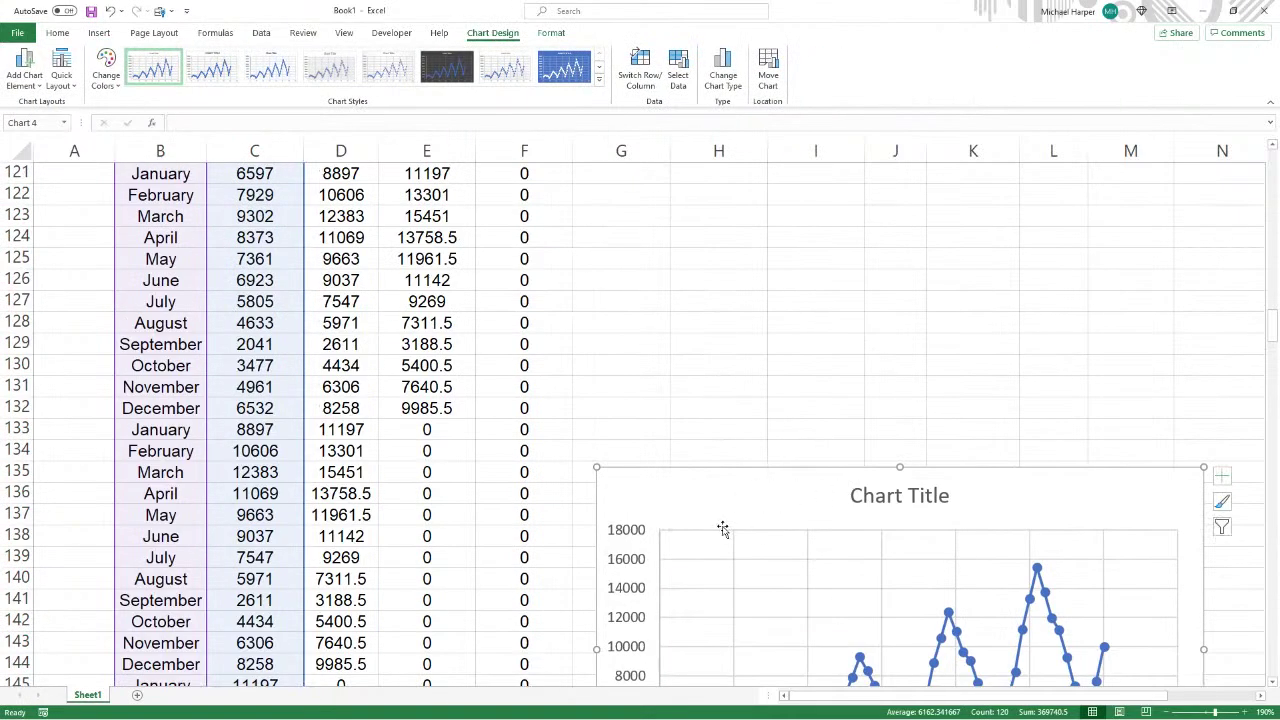
left_click_drag(702, 509, 680, 205)
scroll(812, 437, "up", 4)
scroll(812, 437, "up", 3)
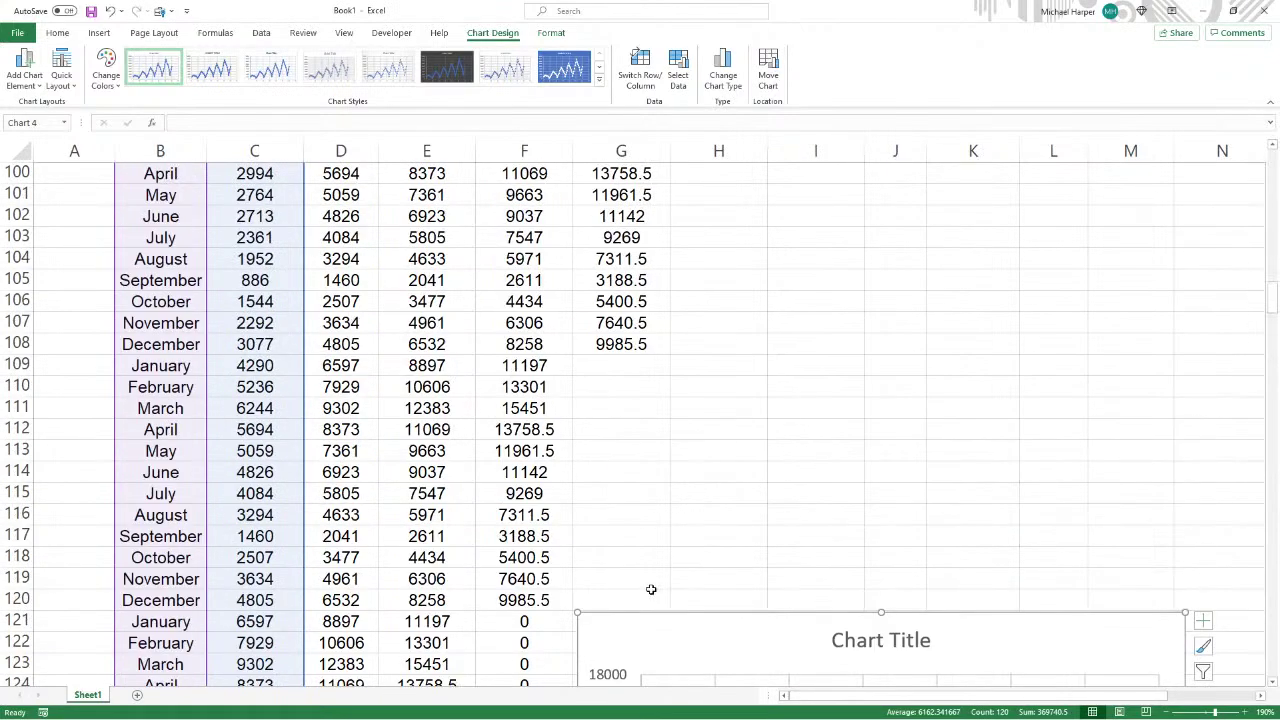
left_click_drag(650, 625, 677, 297)
scroll(717, 361, "up", 4)
scroll(717, 361, "up", 3)
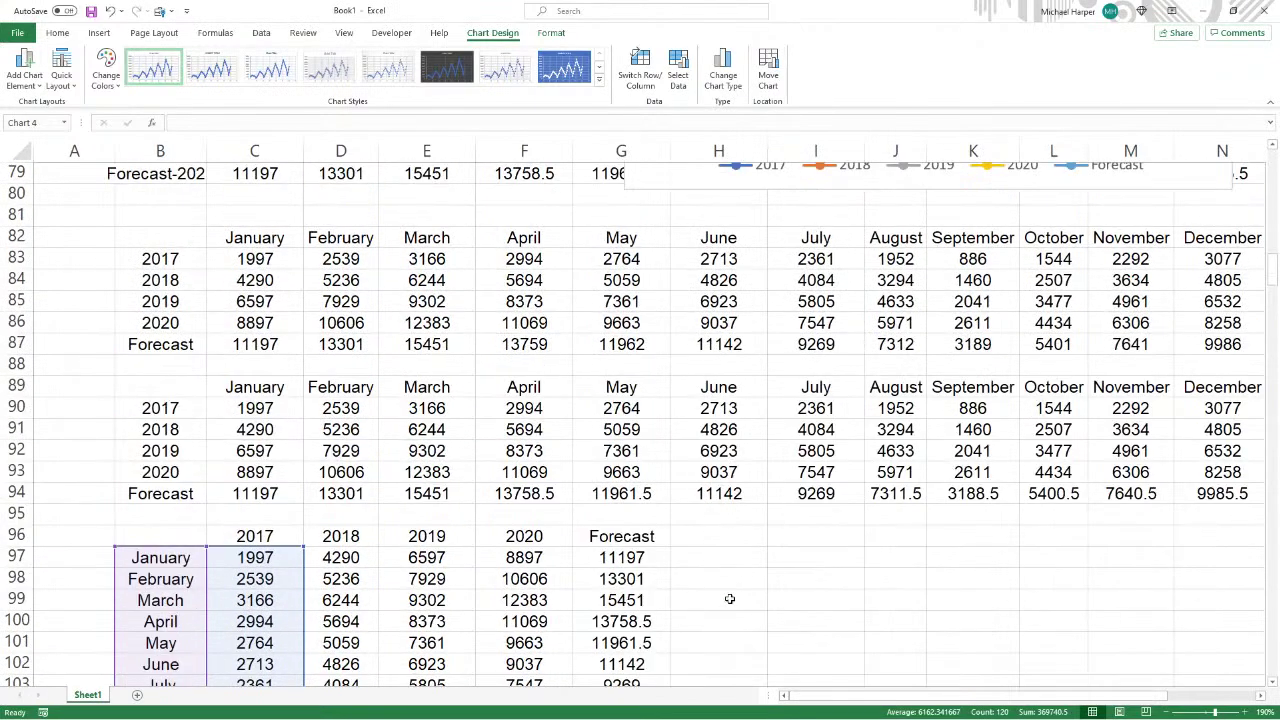
scroll(731, 600, "down", 1)
left_click_drag(700, 640, 829, 291)
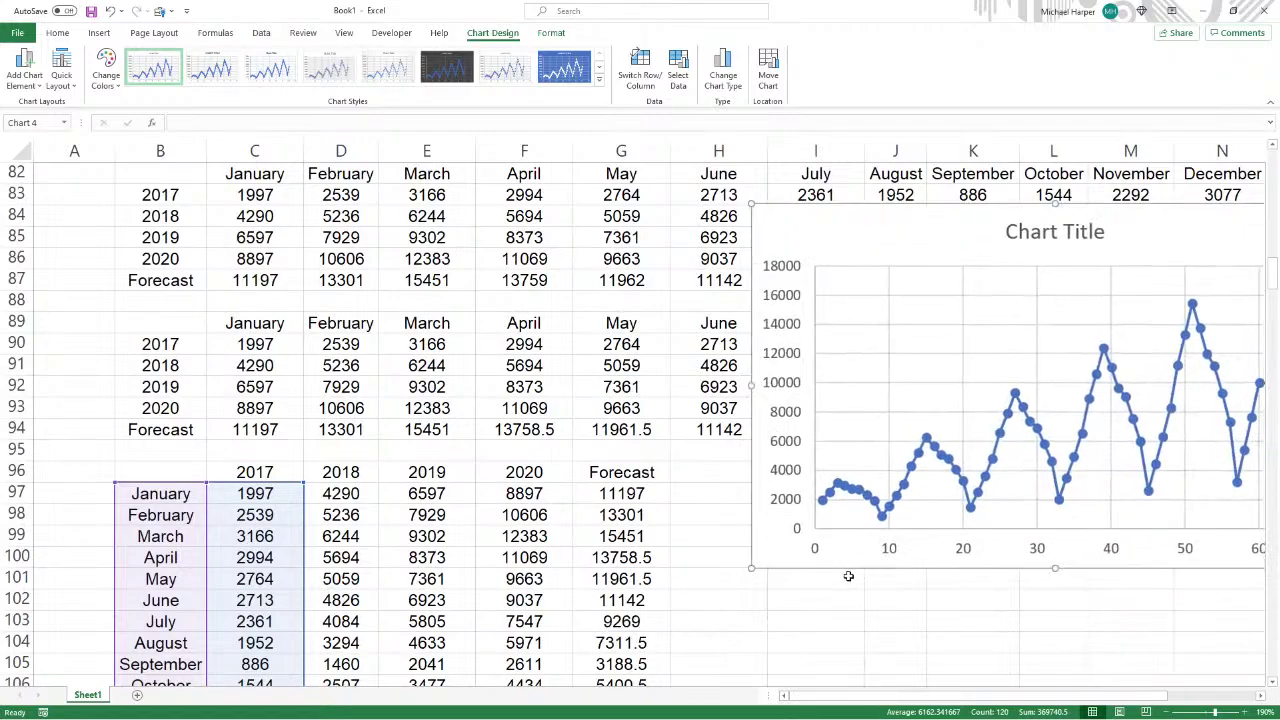
left_click_drag(777, 574, 879, 418)
scroll(878, 418, "up", 7)
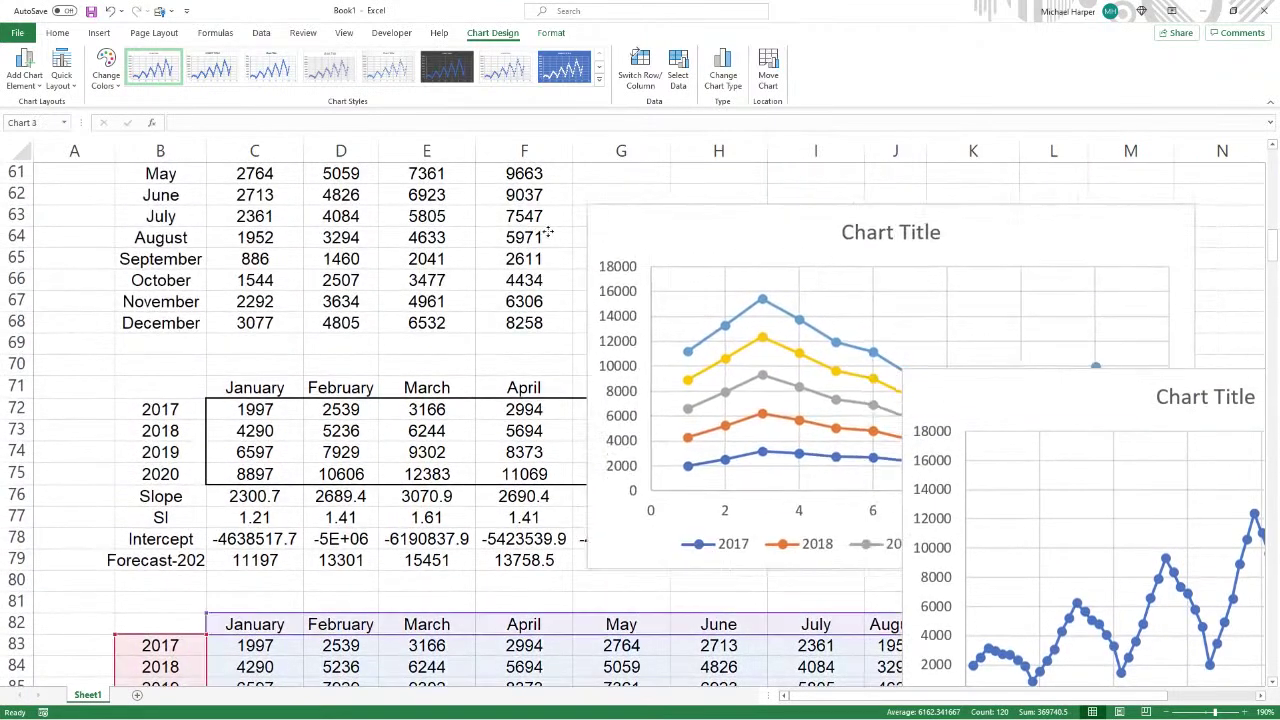
left_click_drag(548, 232, 388, 245)
left_click_drag(912, 378, 868, 215)
- Settle the two forecast charts side by side over columns G–M, then return to the Word memo
scroll(1082, 697, "up", 1)
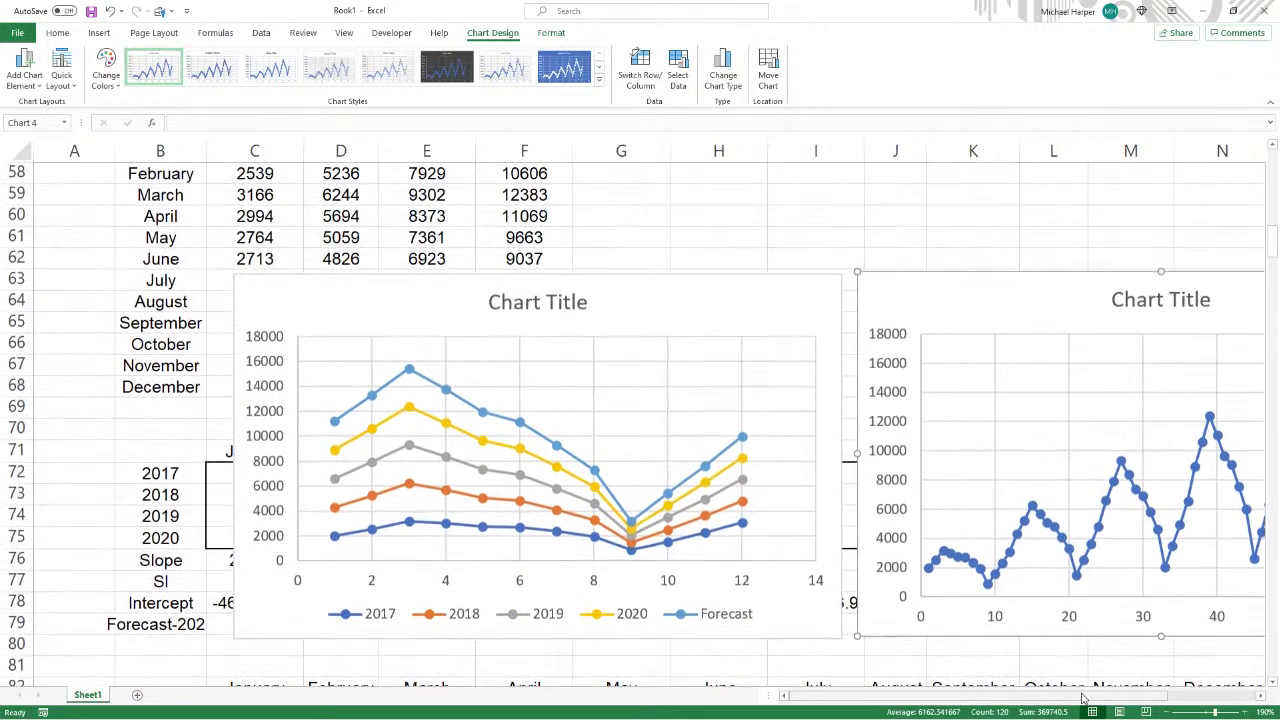
scroll(1014, 337, "up", 7)
scroll(995, 380, "down", 1)
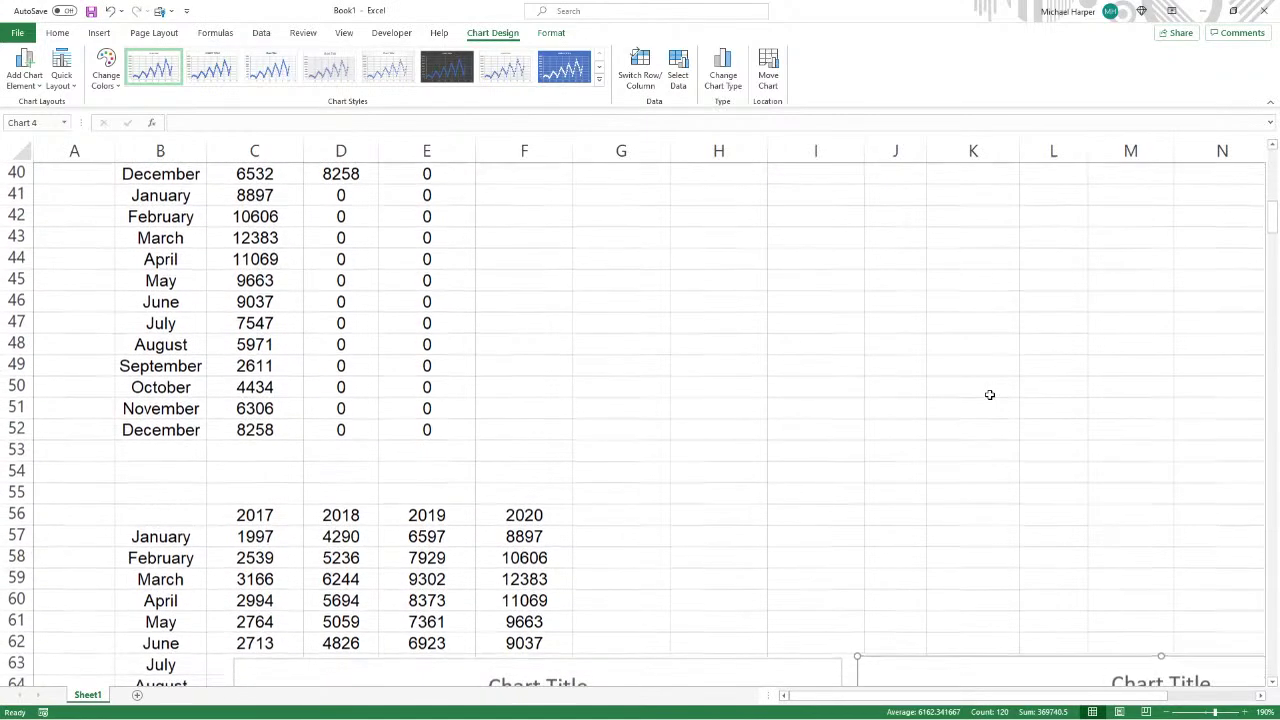
scroll(990, 395, "down", 3)
left_click_drag(400, 491, 445, 292)
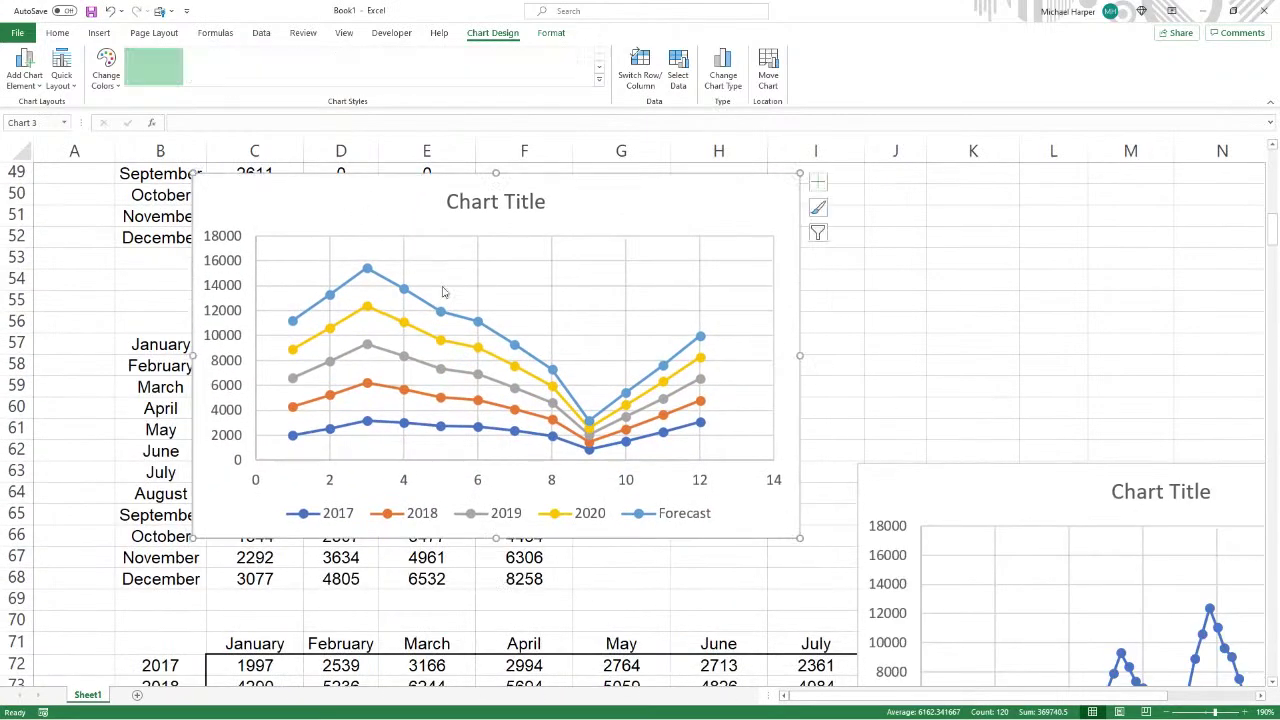
left_click_drag(912, 490, 890, 208)
scroll(1009, 527, "up", 3)
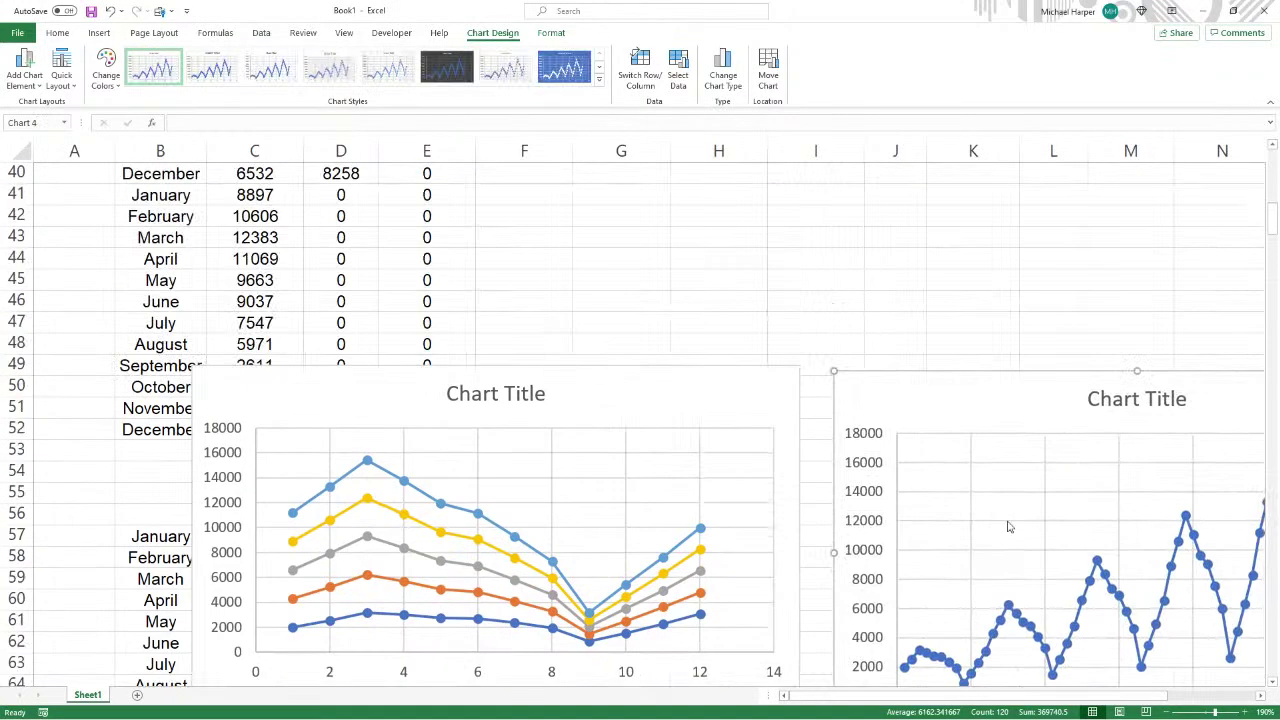
scroll(1009, 527, "up", 4)
left_click_drag(363, 657, 354, 269)
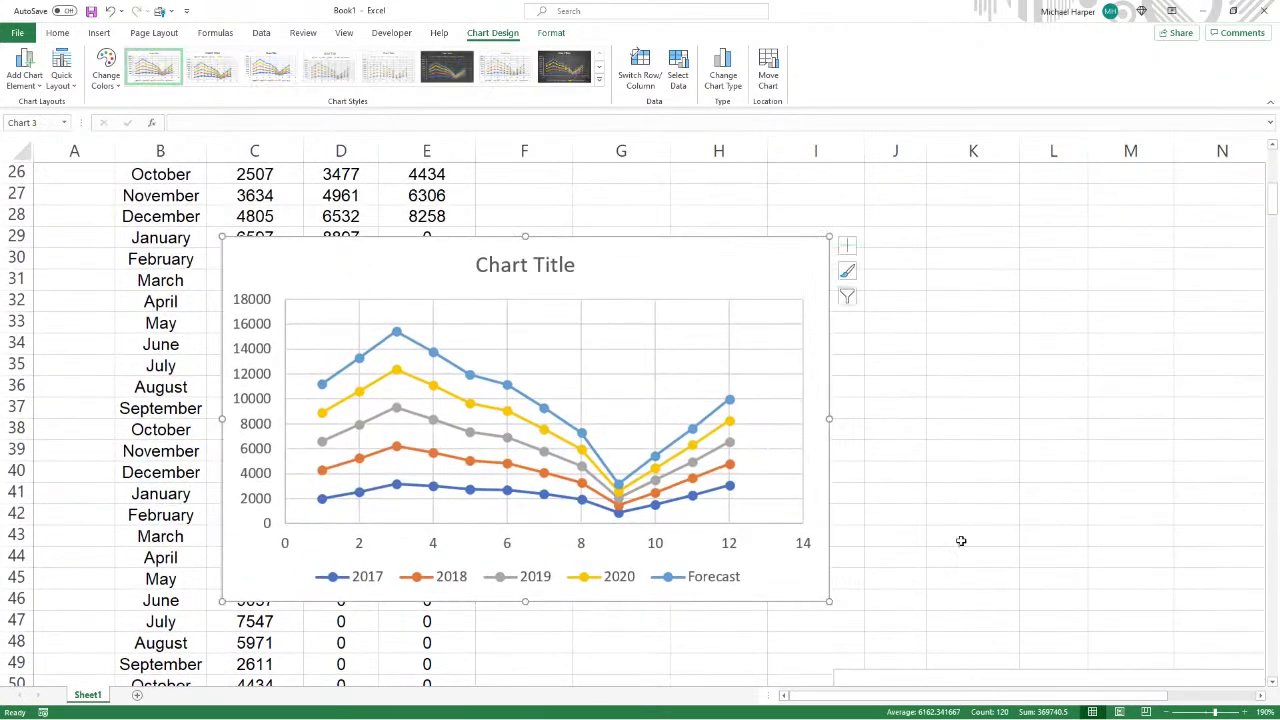
scroll(886, 623, "down", 1)
left_click_drag(886, 623, 897, 186)
scroll(1038, 323, "up", 3)
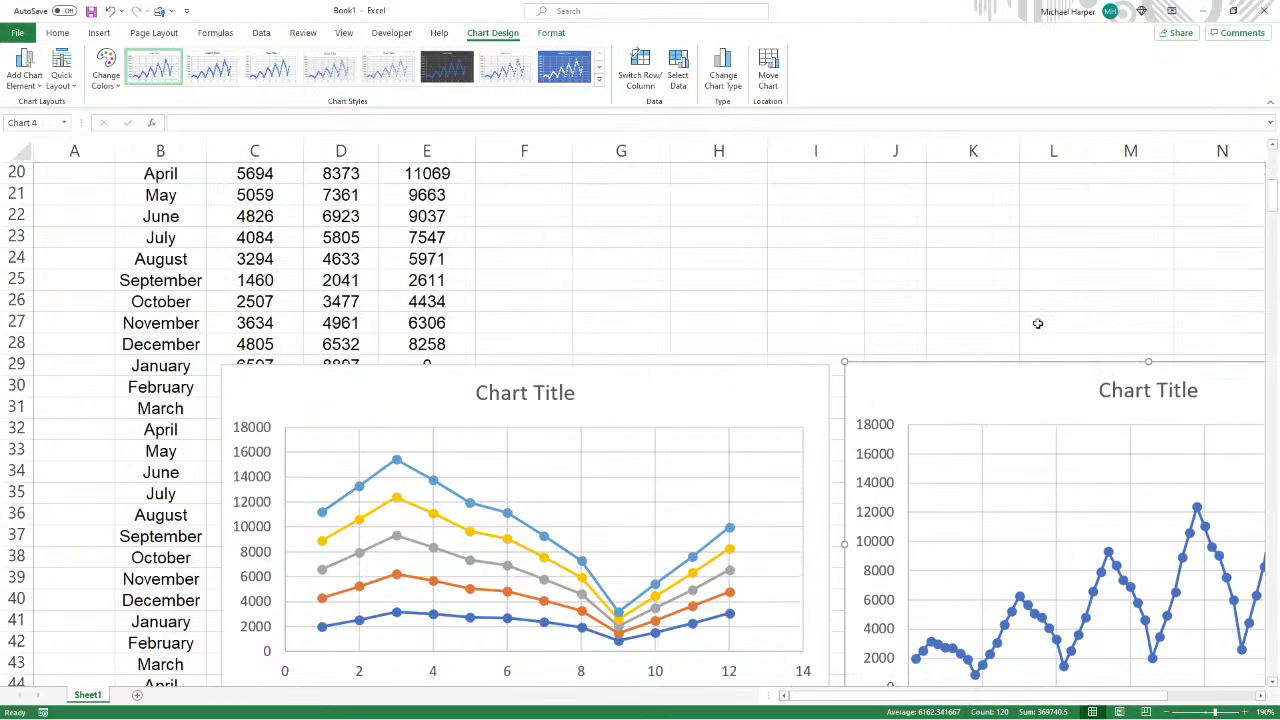
scroll(880, 377, "up", 5)
scroll(879, 420, "down", 2)
left_click_drag(651, 586, 1022, 313)
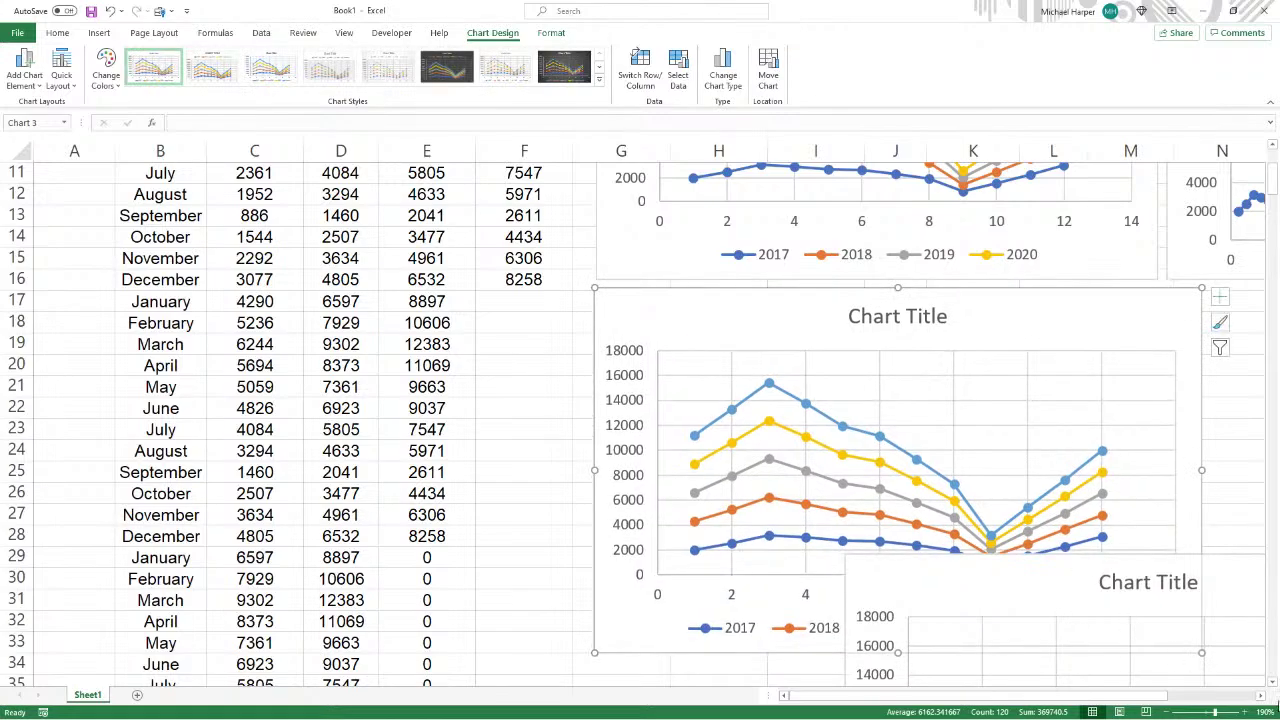
scroll(1260, 700, "right", 5)
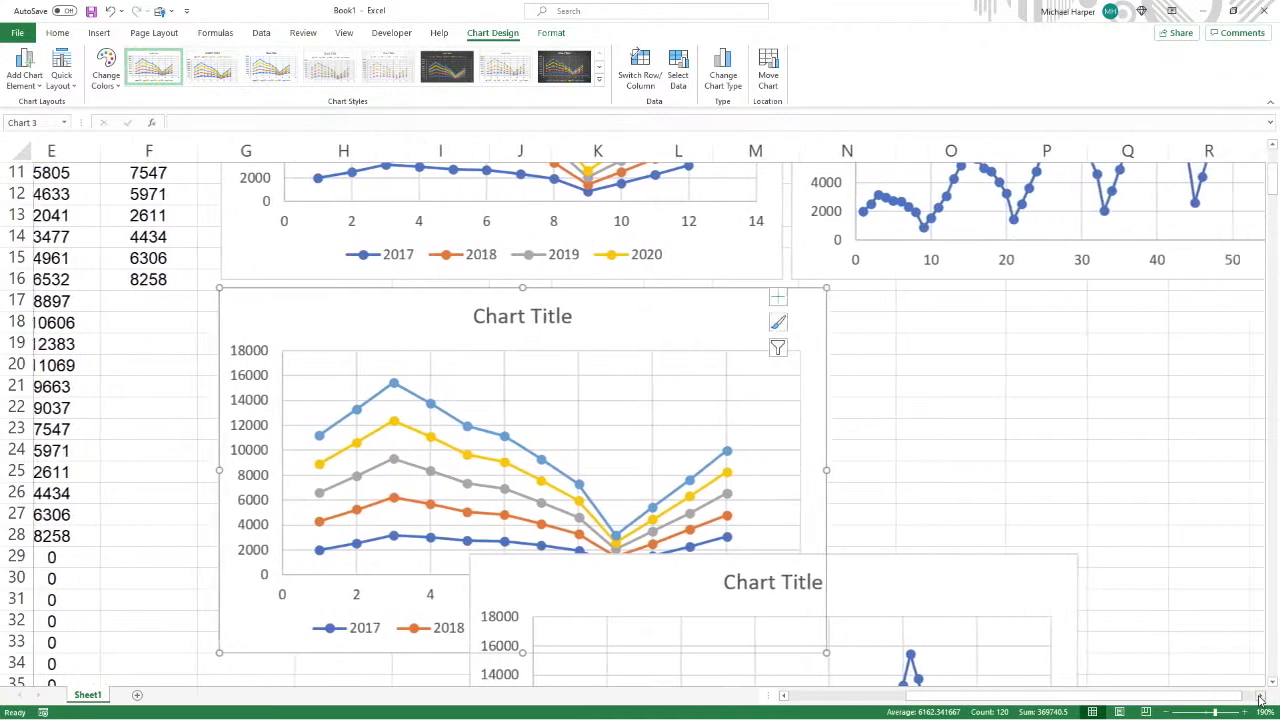
left_click(485, 582)
left_click_drag(464, 592, 846, 323)
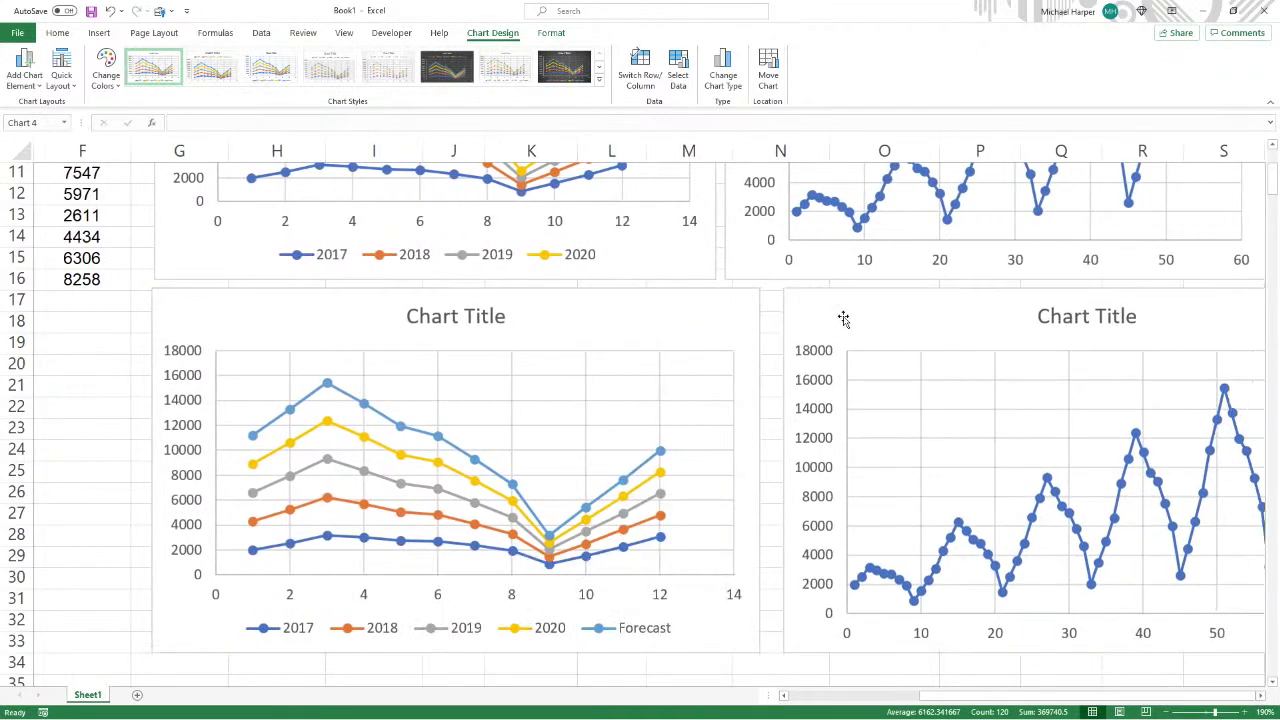
scroll(840, 400, "up", 1)
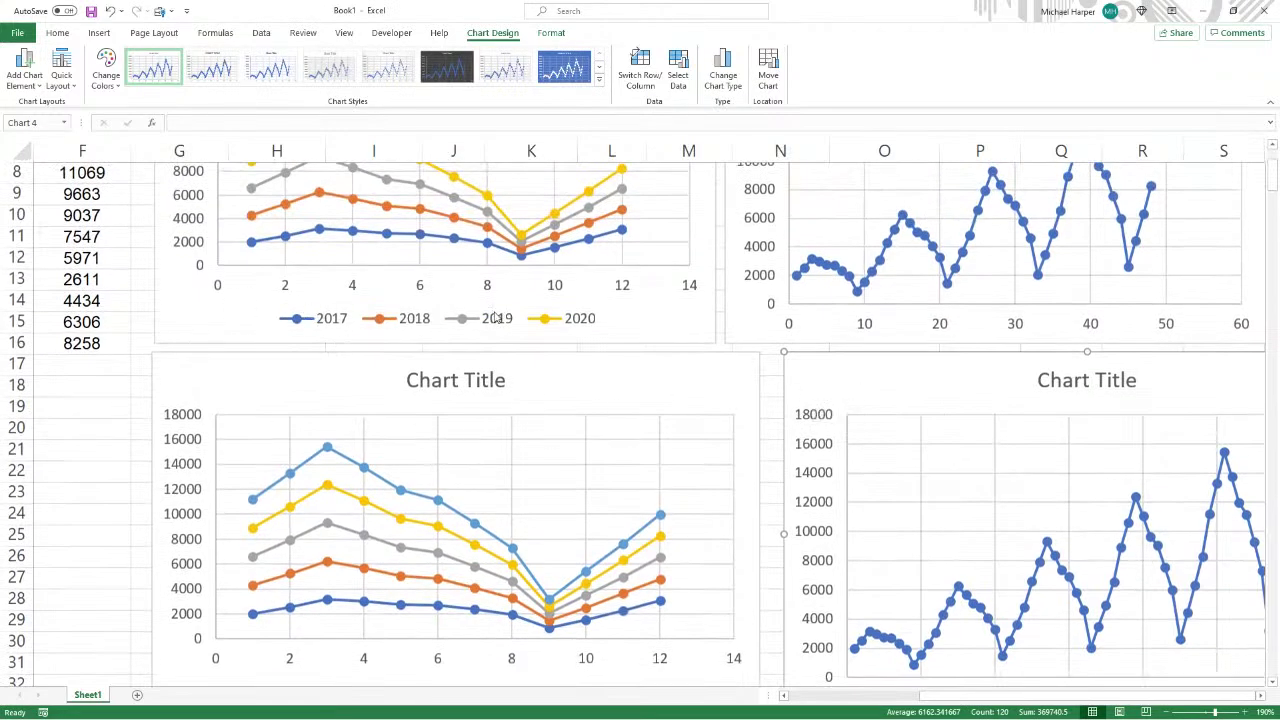
scroll(385, 371, "up", 1)
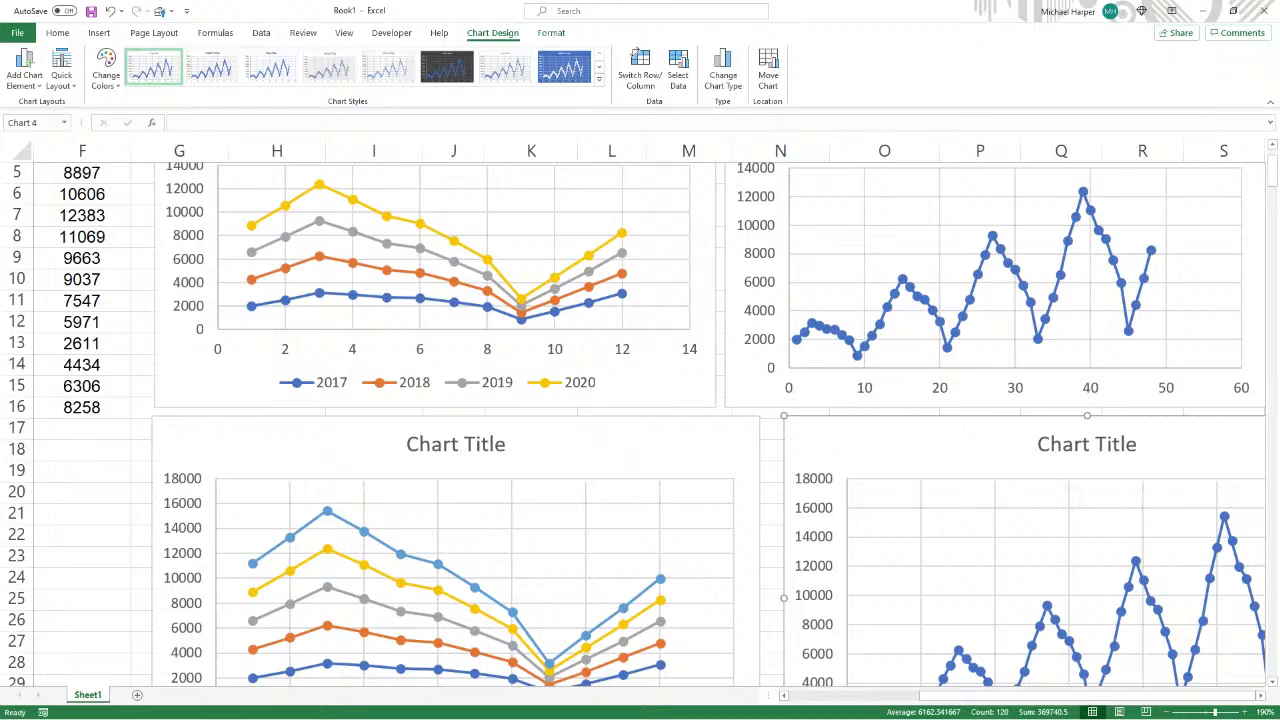
key("alt+Tab")
- Insert a page break after the memo's last paragraph
scroll(372, 276, "down", 3)
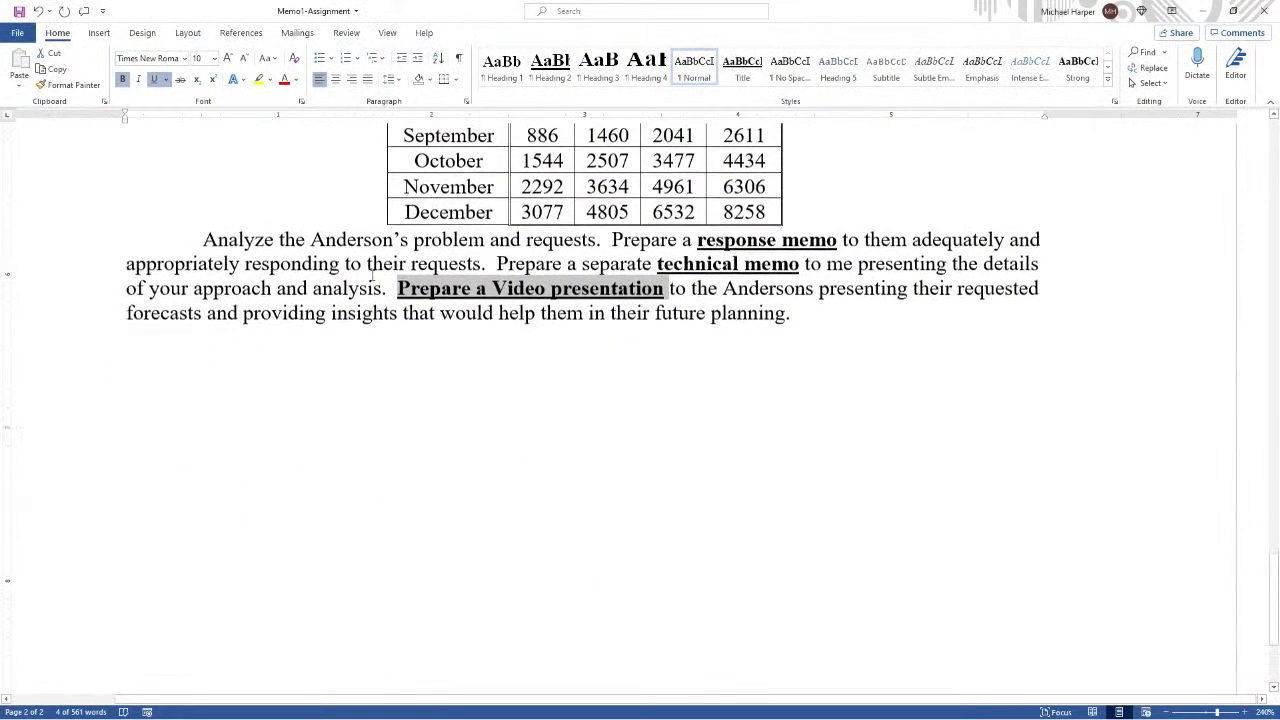
left_click(178, 350)
scroll(178, 349, "down", 3)
scroll(183, 314, "up", 3)
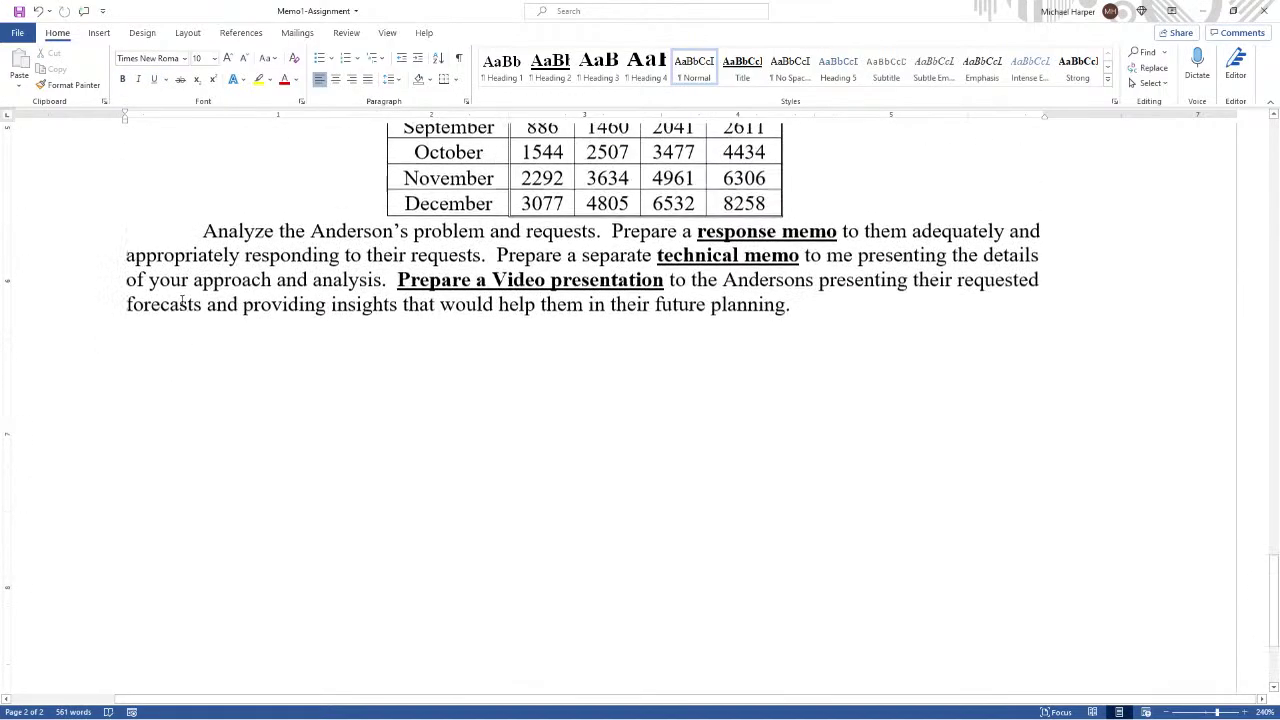
left_click(99, 33)
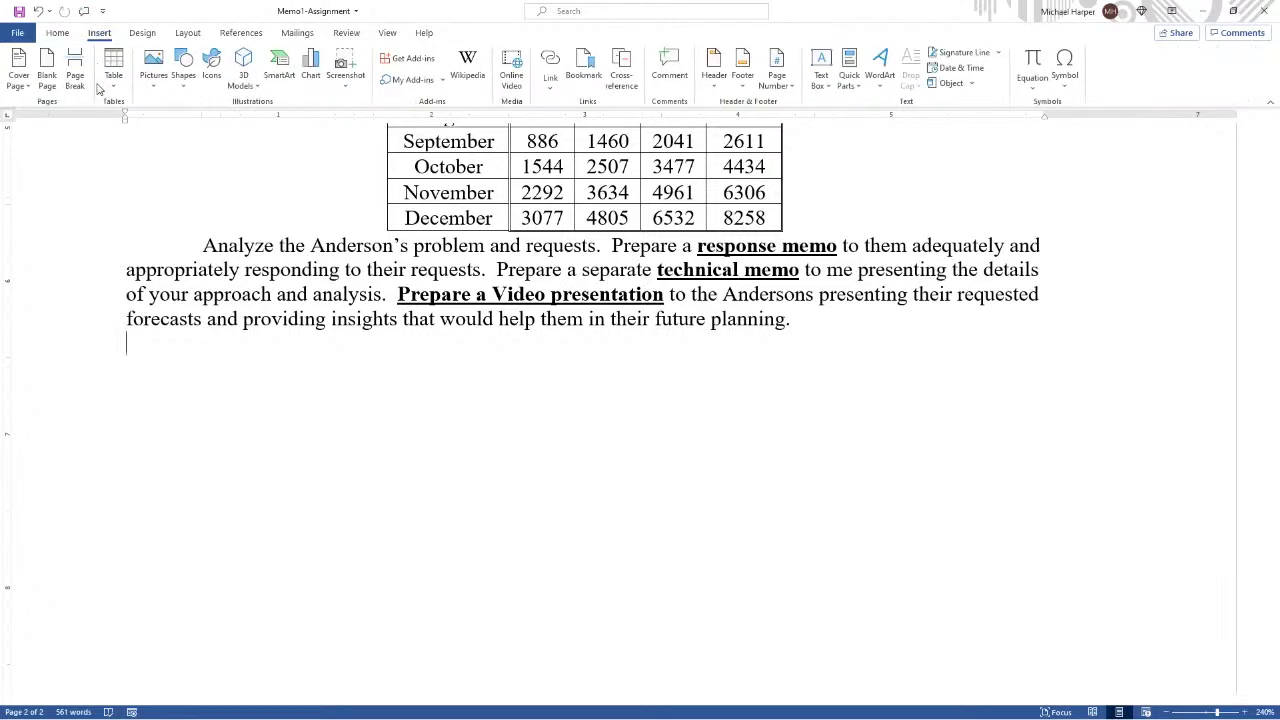
left_click(75, 80)
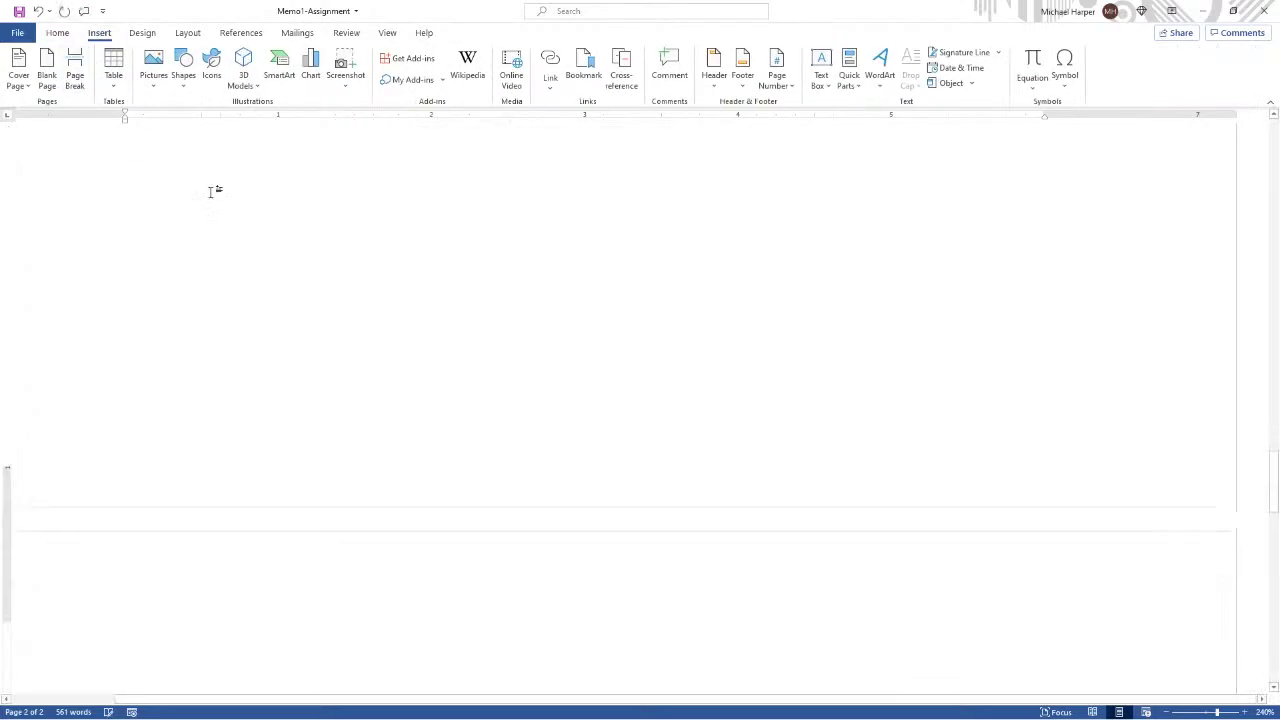
- Type the caption 'Figure 1' on the new page with an empty line below
scroll(362, 355, "down", 1)
key("Return")
key("Return")
key("Return")
key("Return")
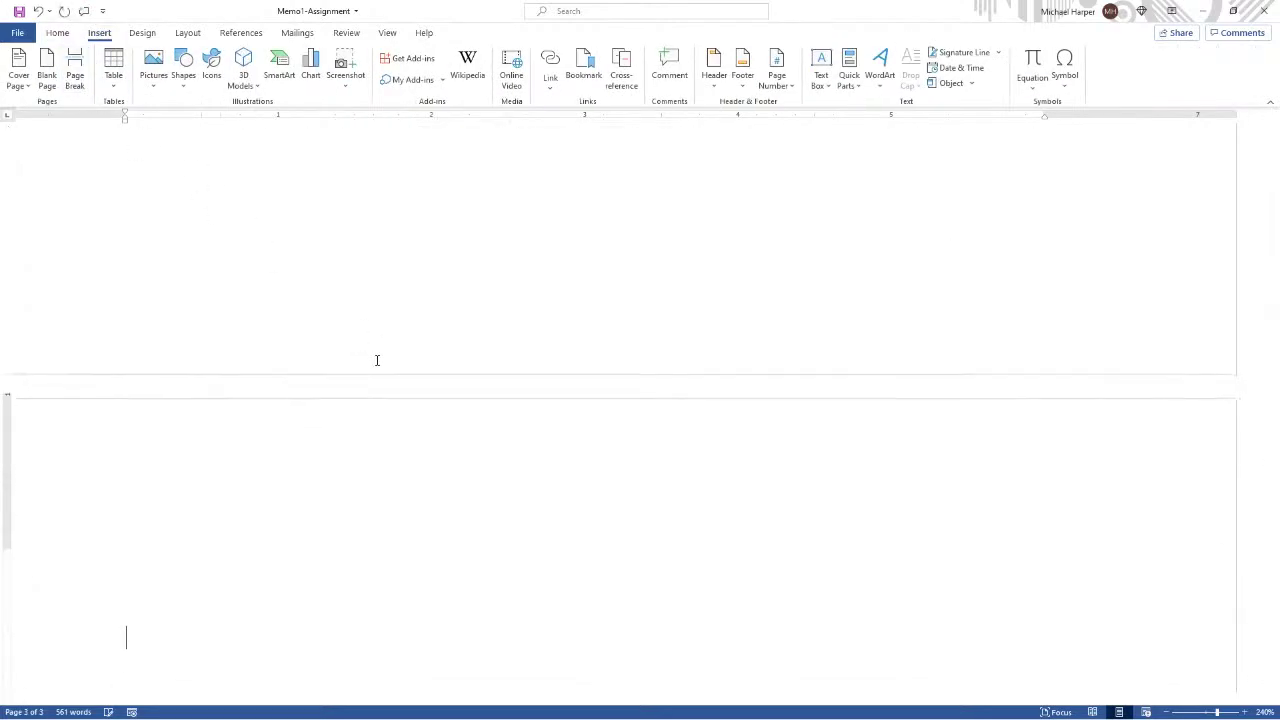
scroll(485, 368, "down", 2)
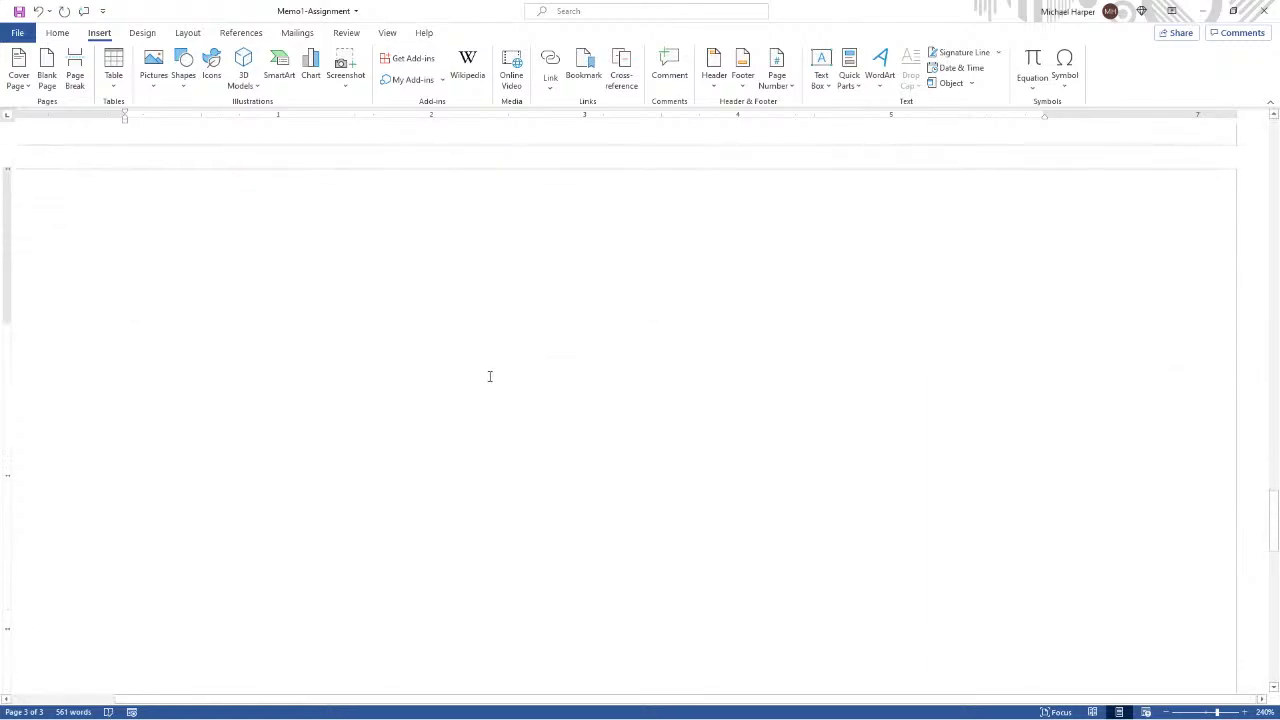
type("Gi")
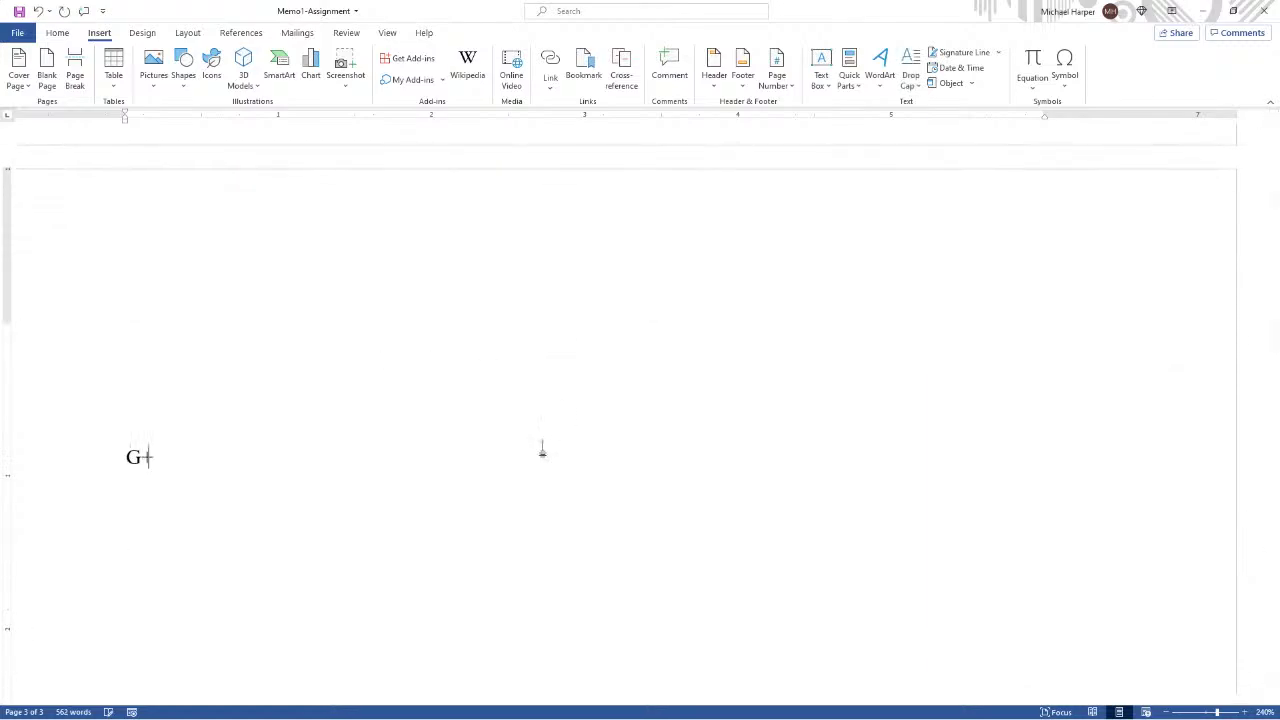
key("BackSpace")
key("BackSpace")
type("Figure")
key("Return")
- Copy Excel's Stacked chart as a picture, as shown when printed, and return to Word
key("alt+Tab")
scroll(350, 250, "up", 1)
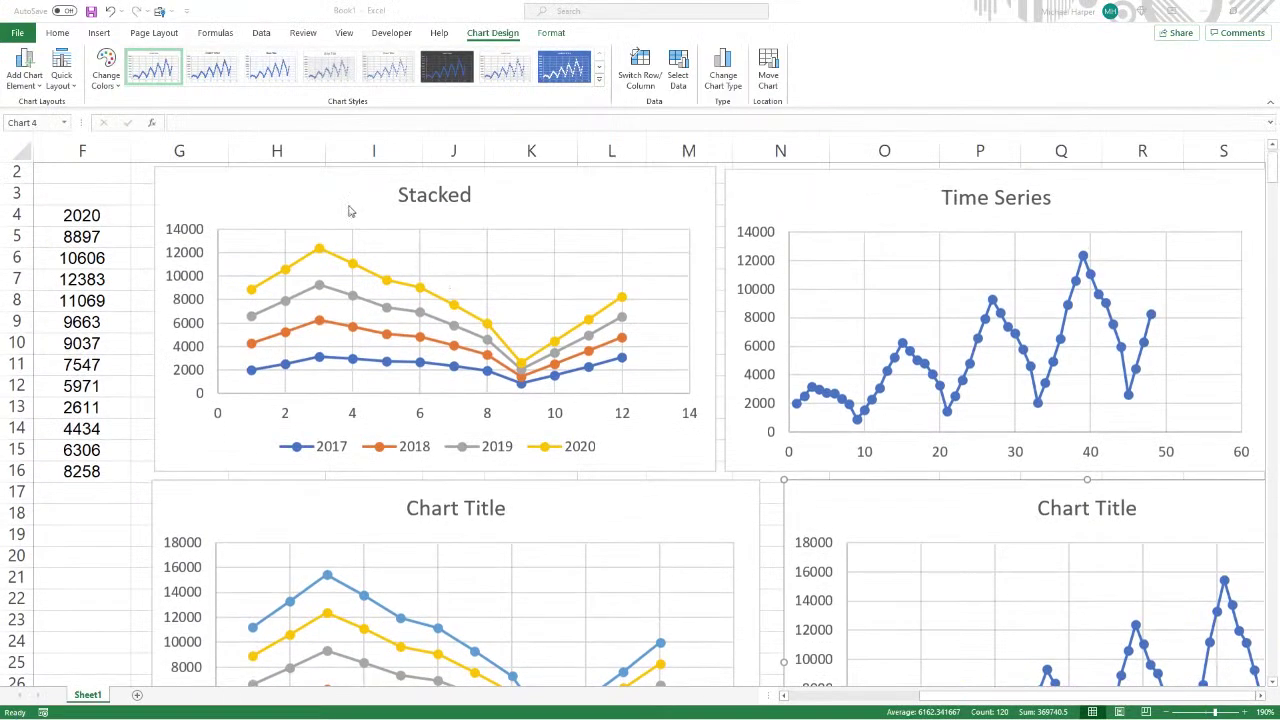
left_click(302, 193)
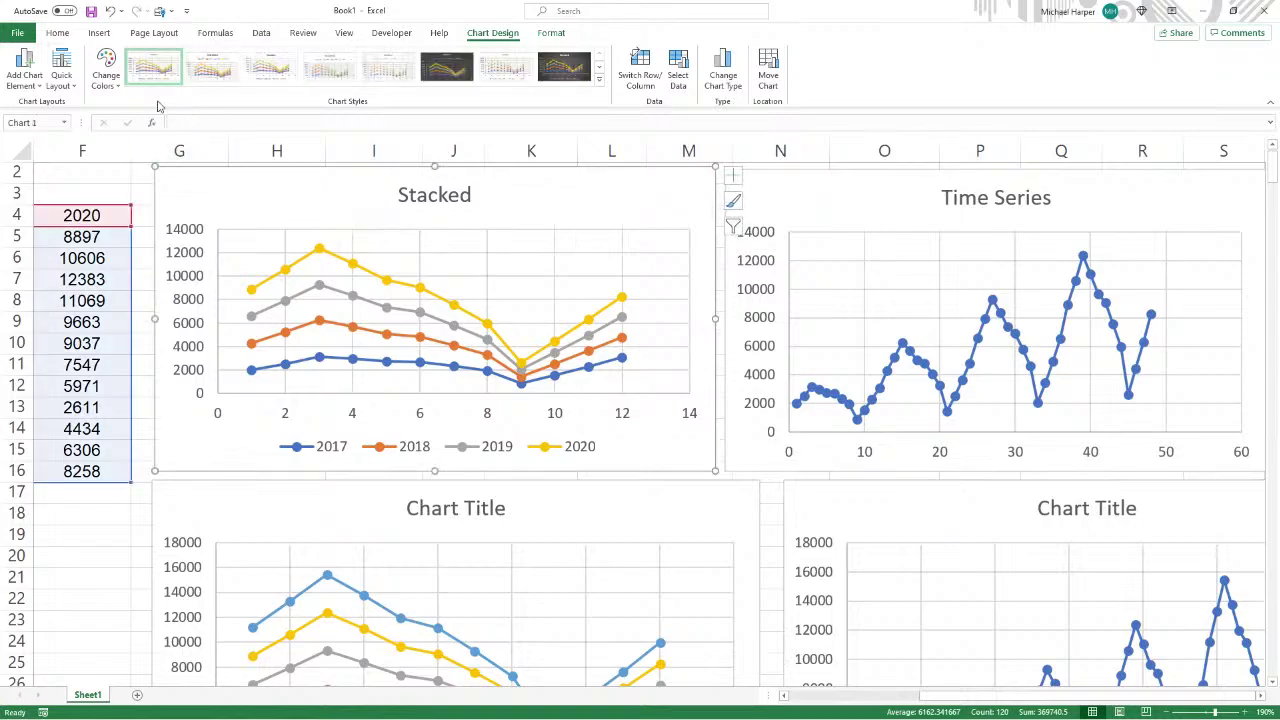
left_click(58, 34)
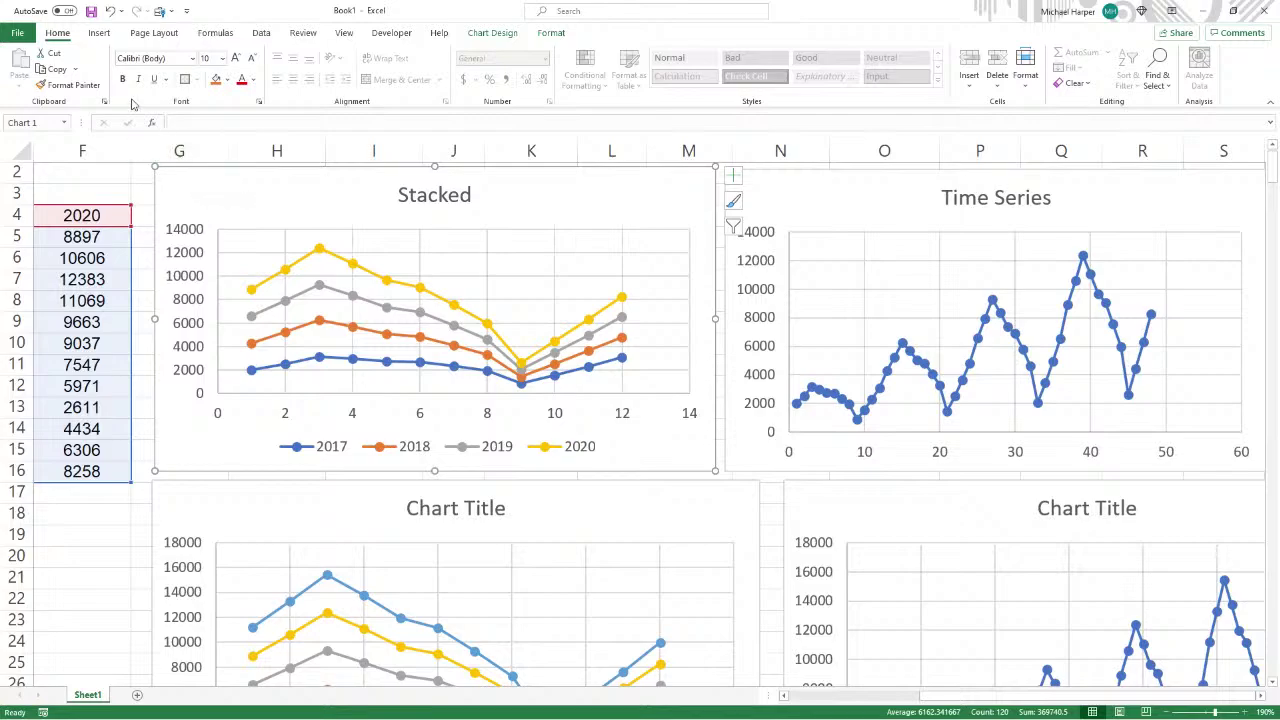
left_click(77, 70)
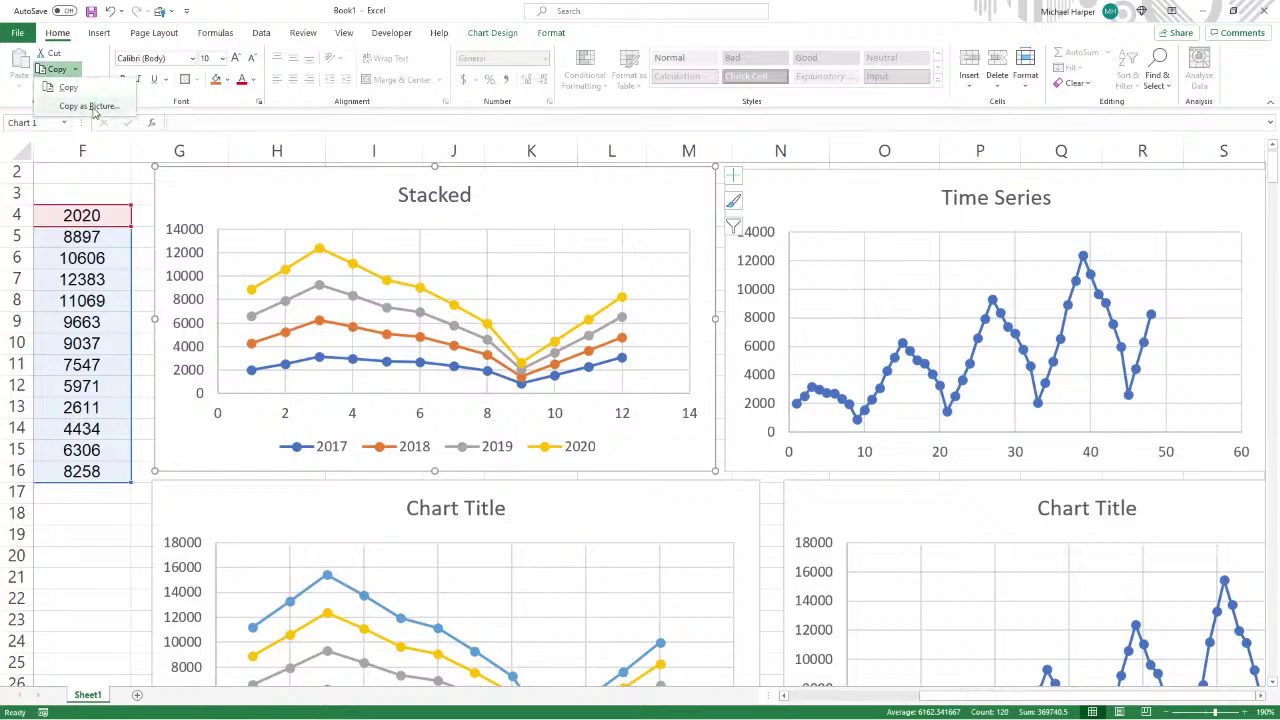
left_click(90, 105)
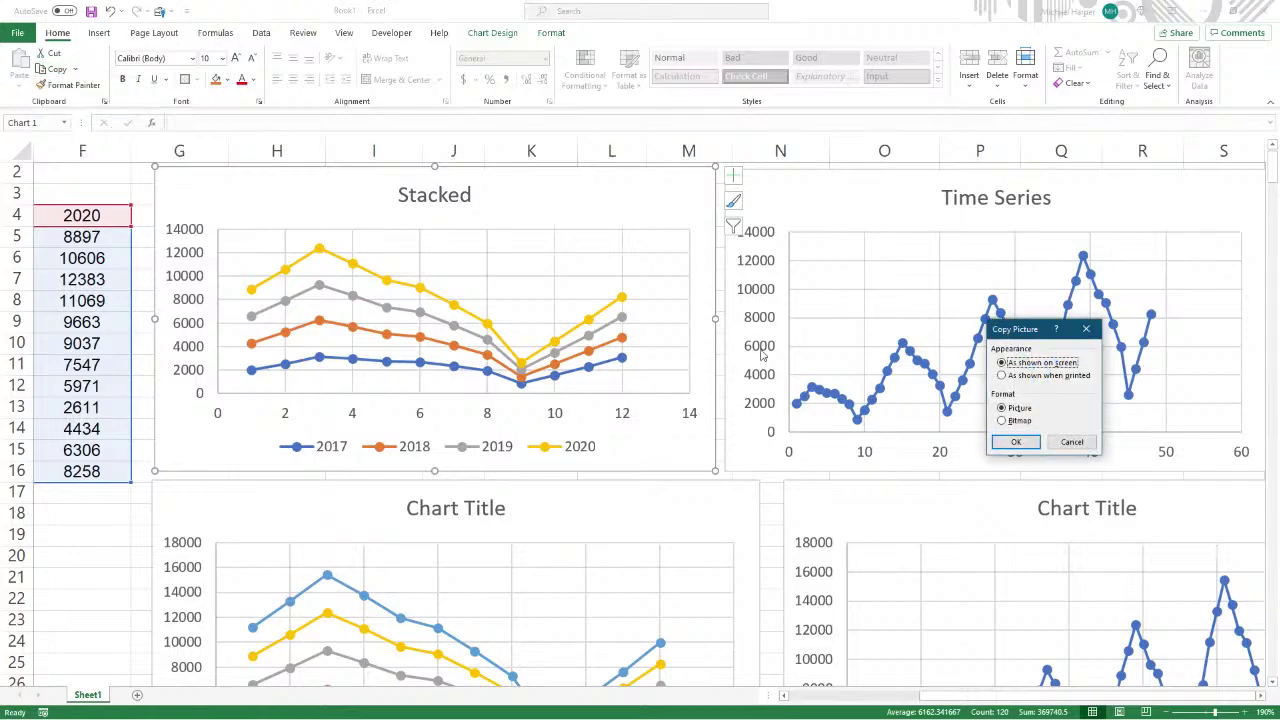
left_click(1029, 376)
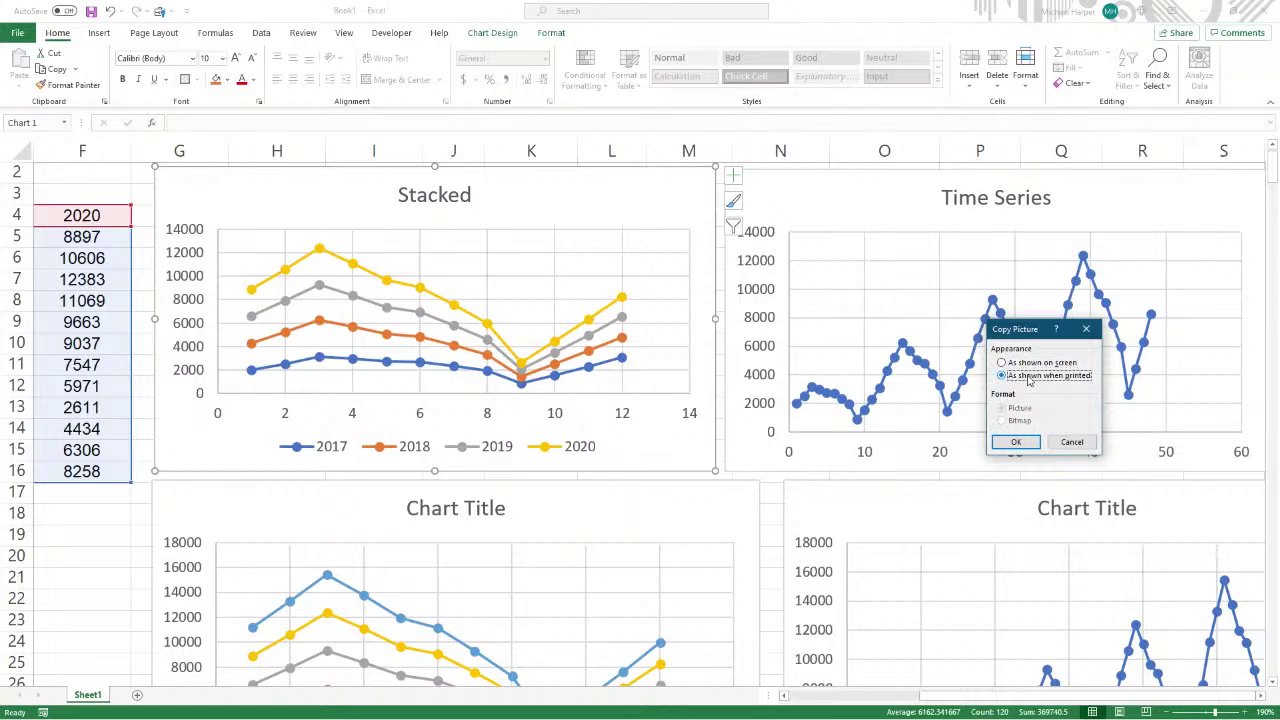
left_click(1017, 444)
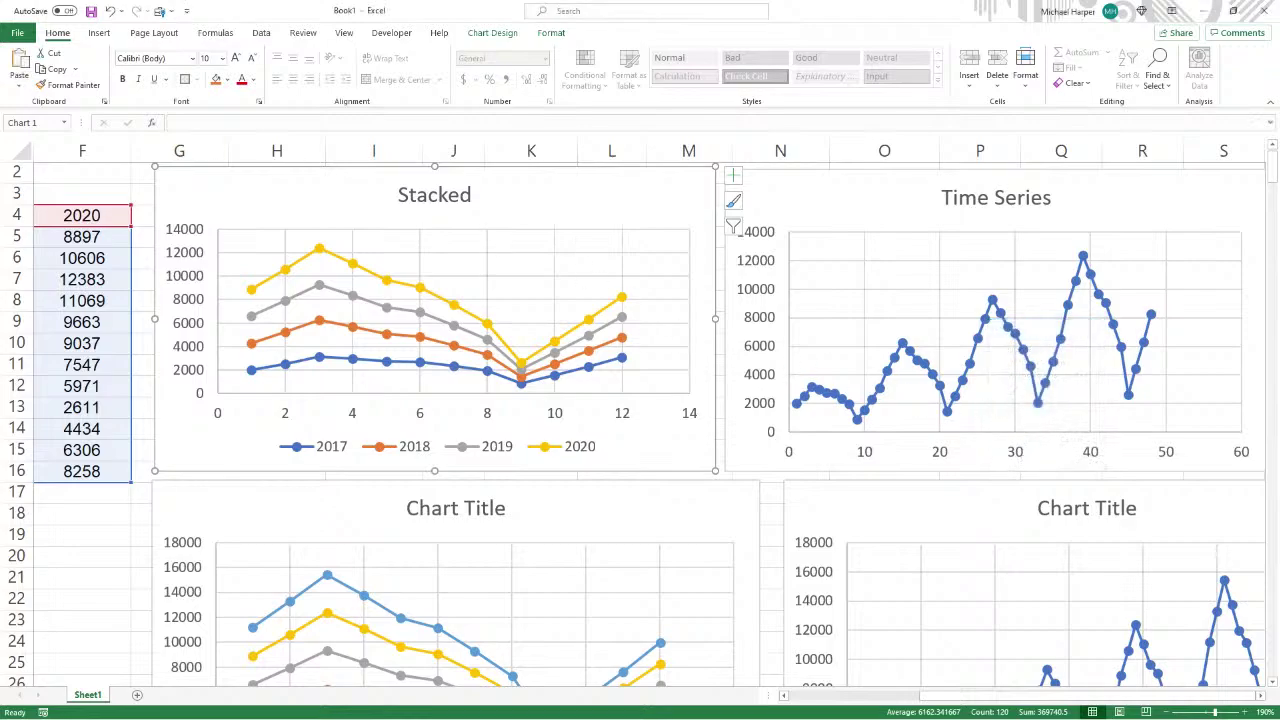
key("alt+Tab")
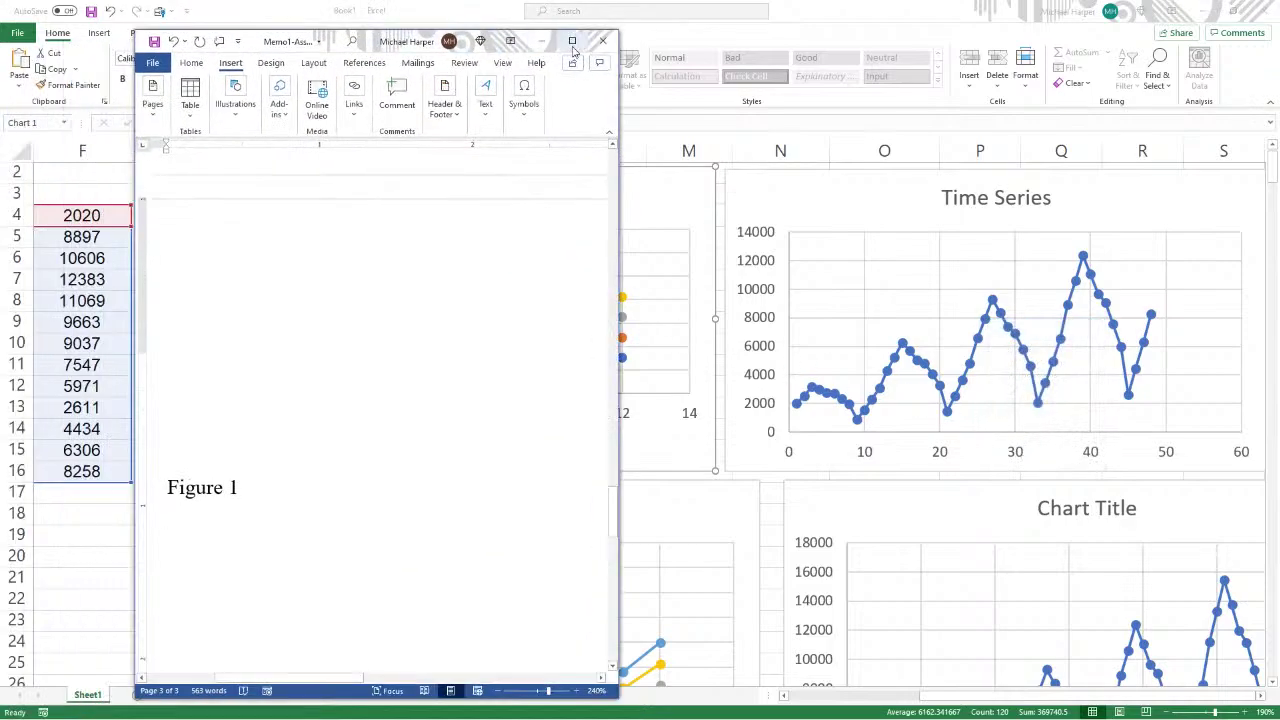
- Maximize Word and paste the Stacked chart picture under Figure 1 from the clipboard pane
left_click(577, 48)
left_click(57, 32)
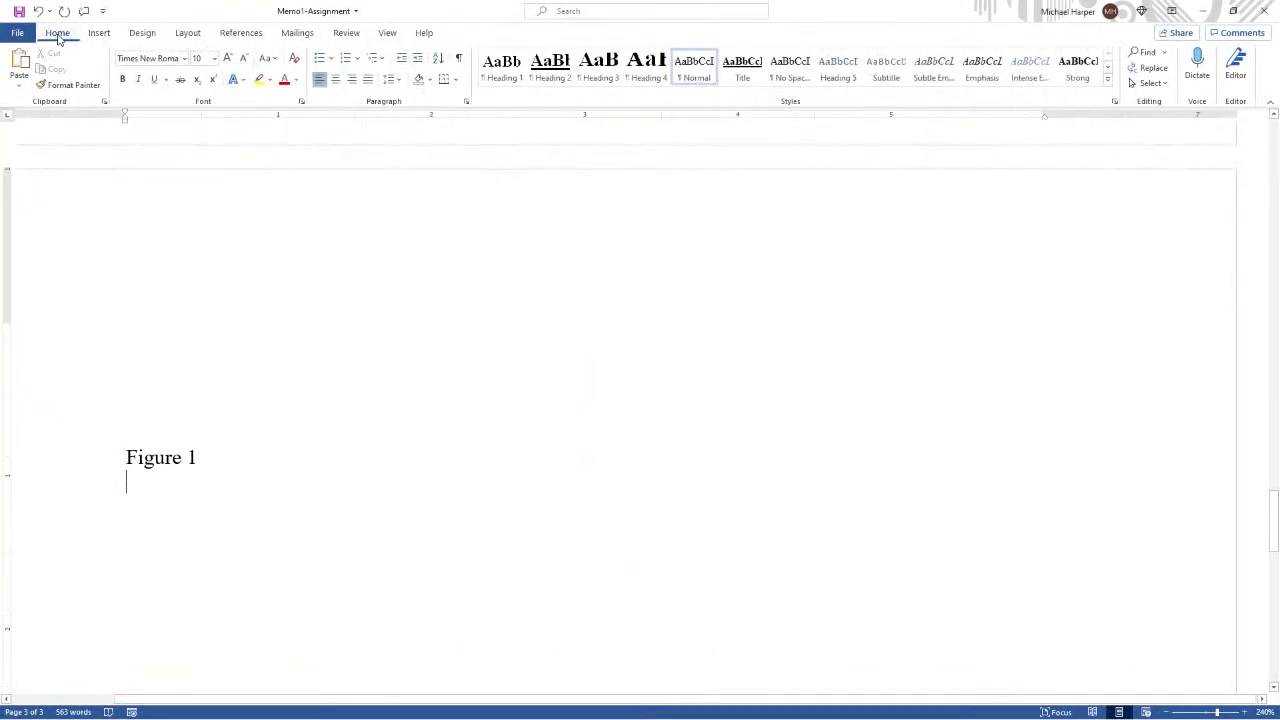
left_click(104, 101)
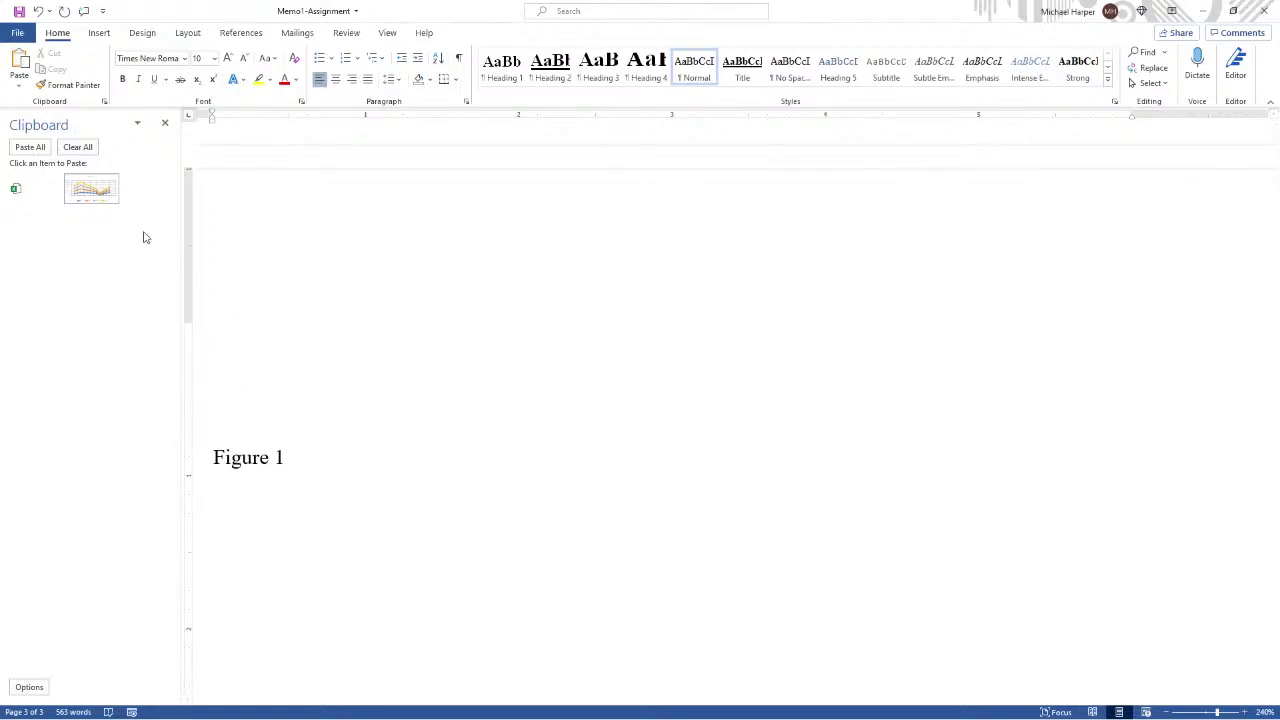
left_click(92, 192)
scroll(546, 346, "down", 1)
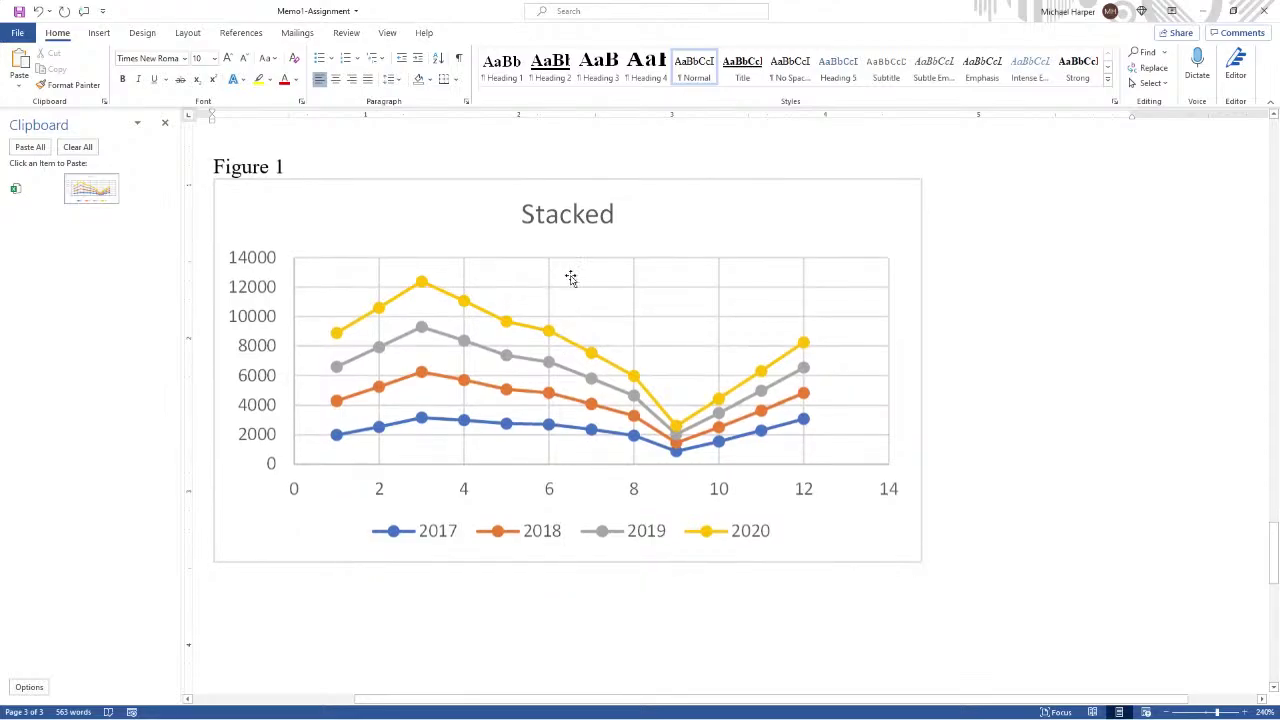
- Set the chart picture's text wrapping to In Front of Text
left_click(736, 252)
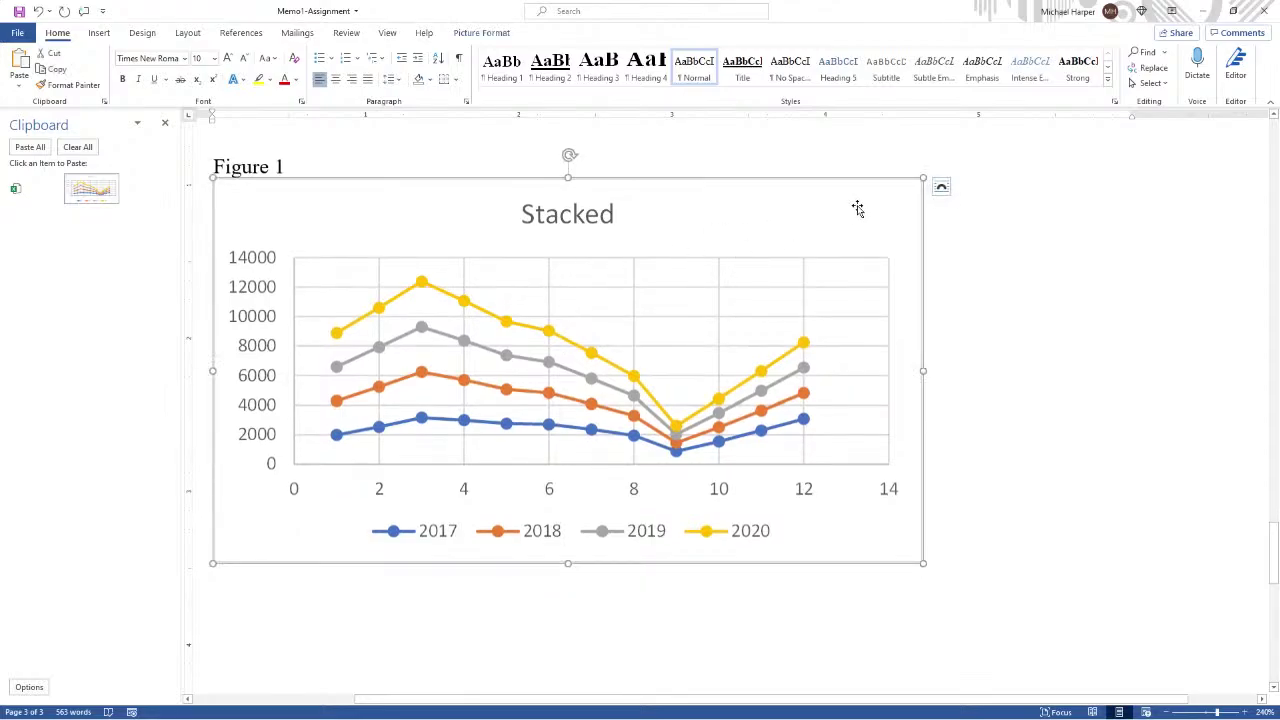
left_click(941, 188)
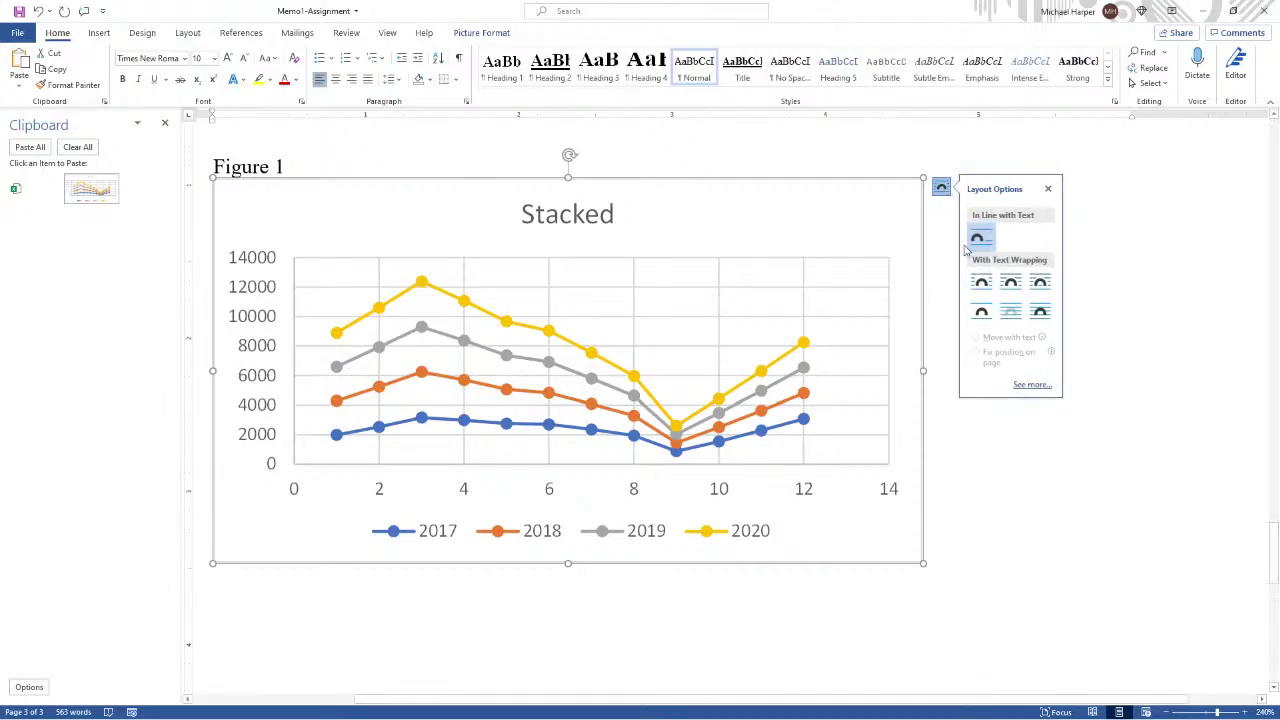
left_click(1043, 315)
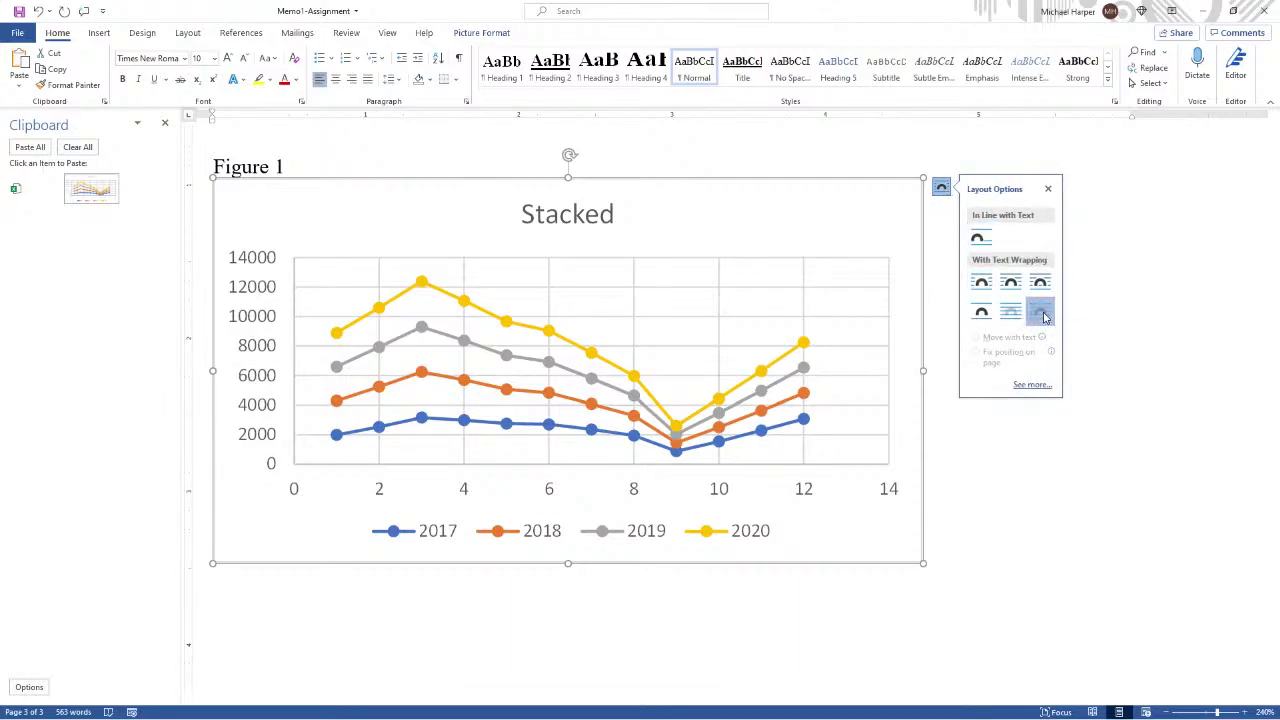
- Nudge the Stacked chart picture right beside Figure 1 and shrink it from its corner
left_click_drag(345, 206, 434, 191)
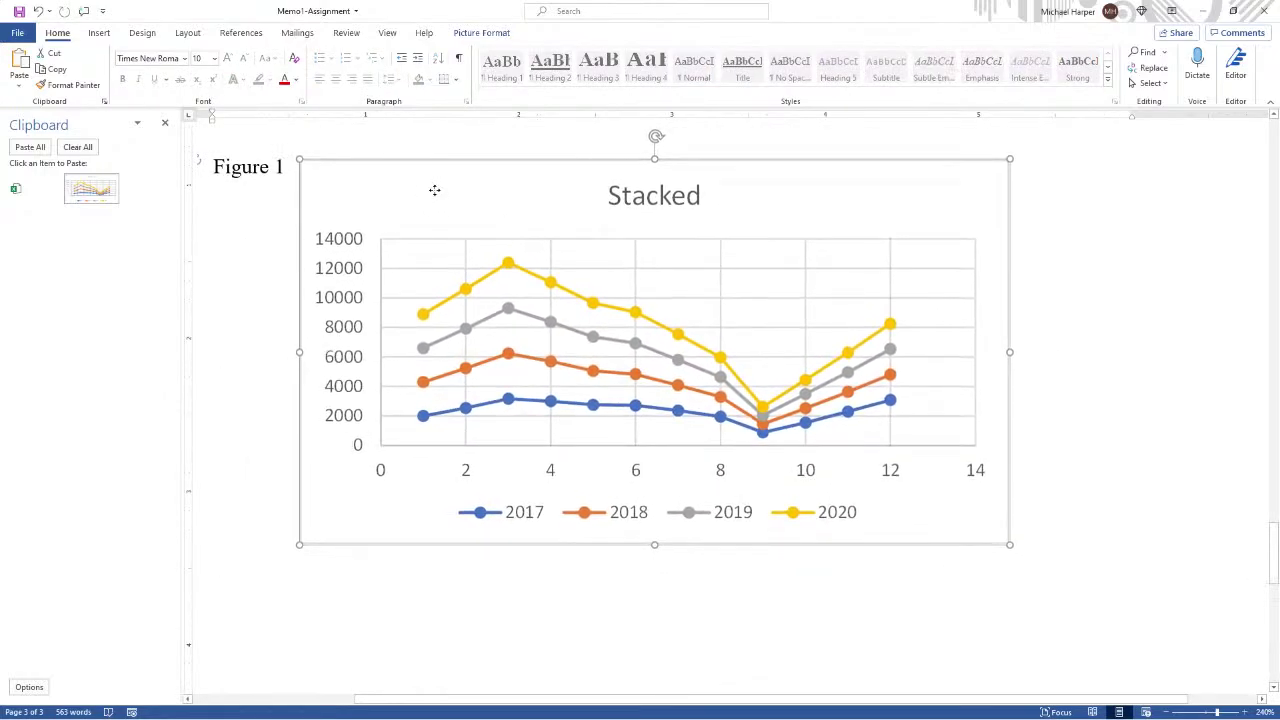
left_click_drag(1009, 544, 792, 424)
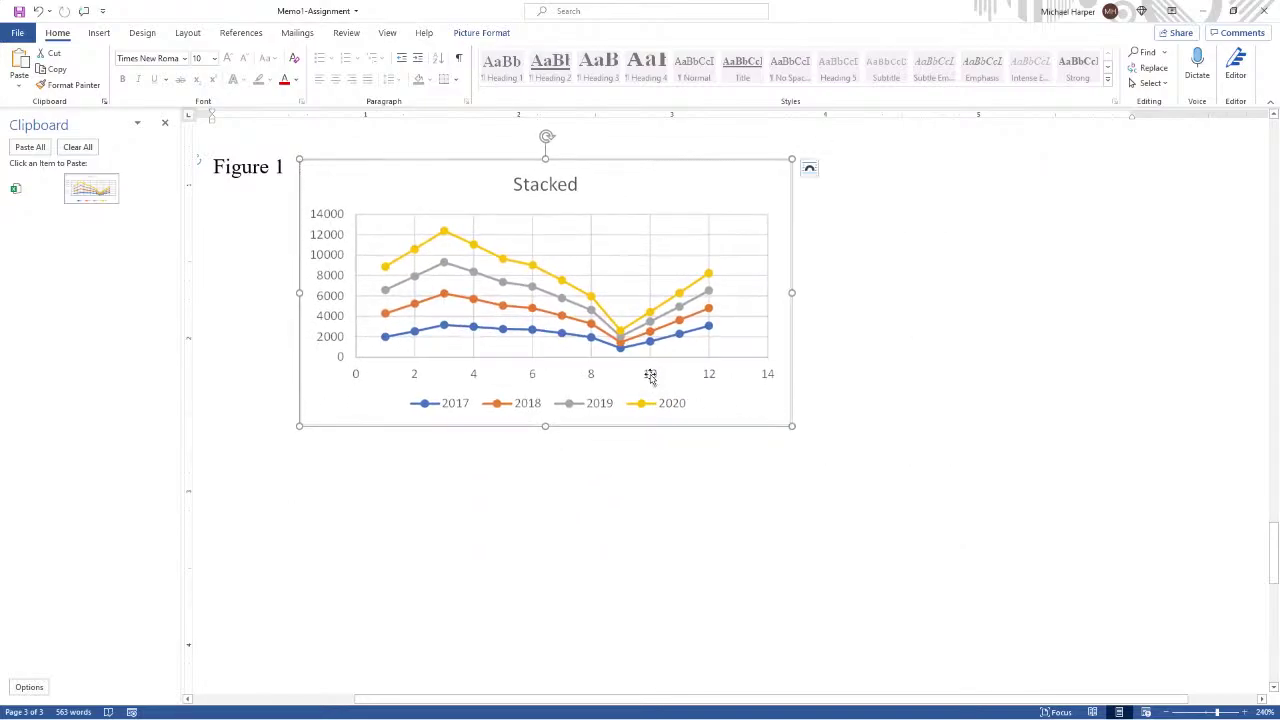
scroll(650, 376, "up", 1)
scroll(648, 377, "up", 2)
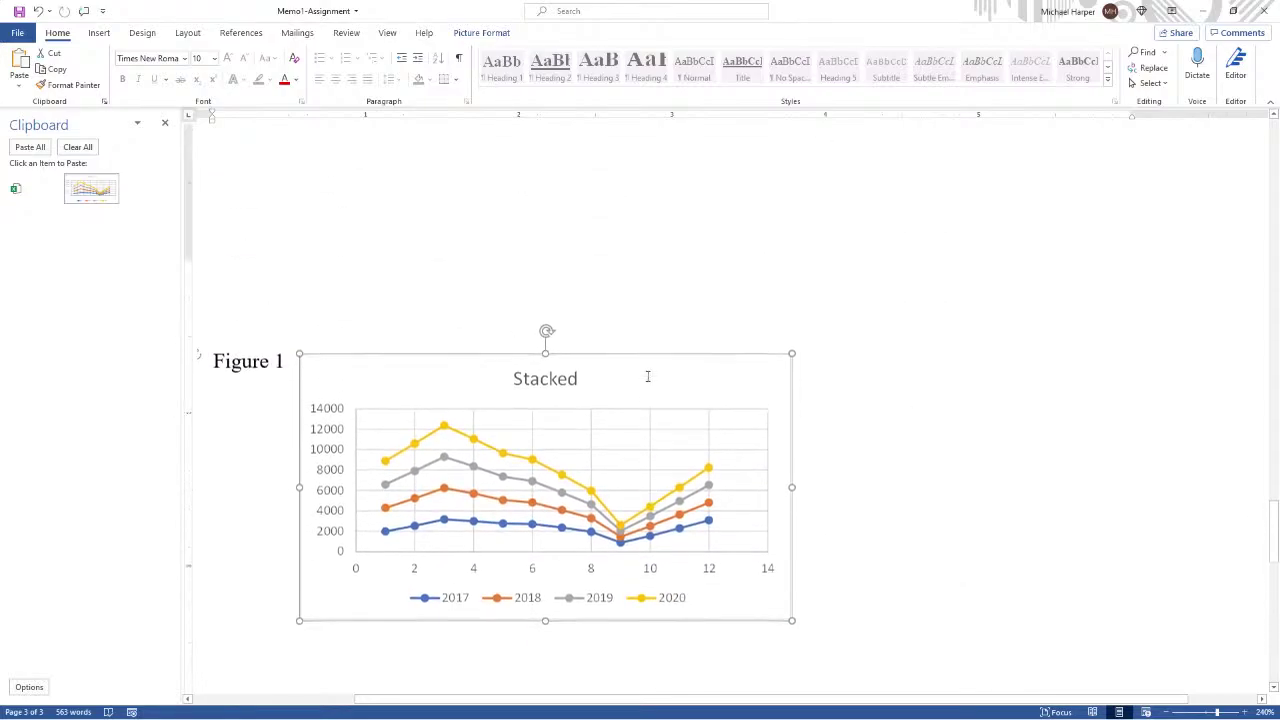
scroll(646, 378, "down", 1)
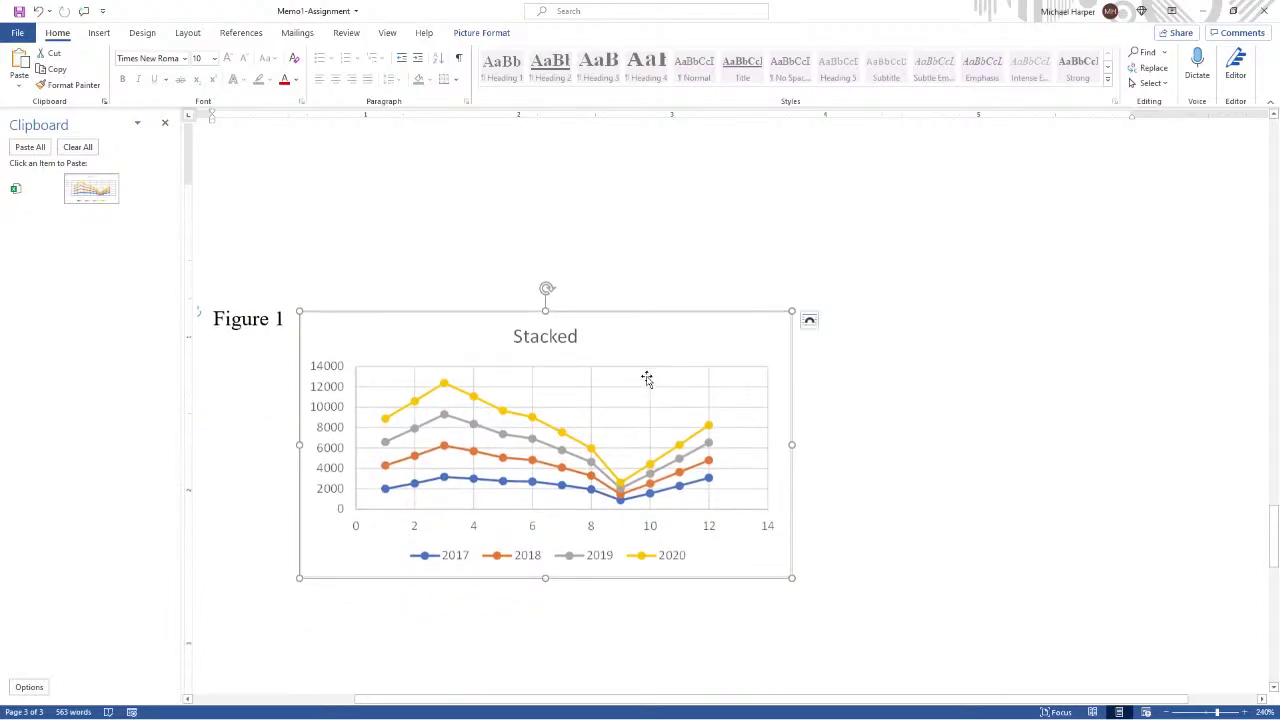
scroll(647, 379, "up", 1)
scroll(647, 379, "down", 2)
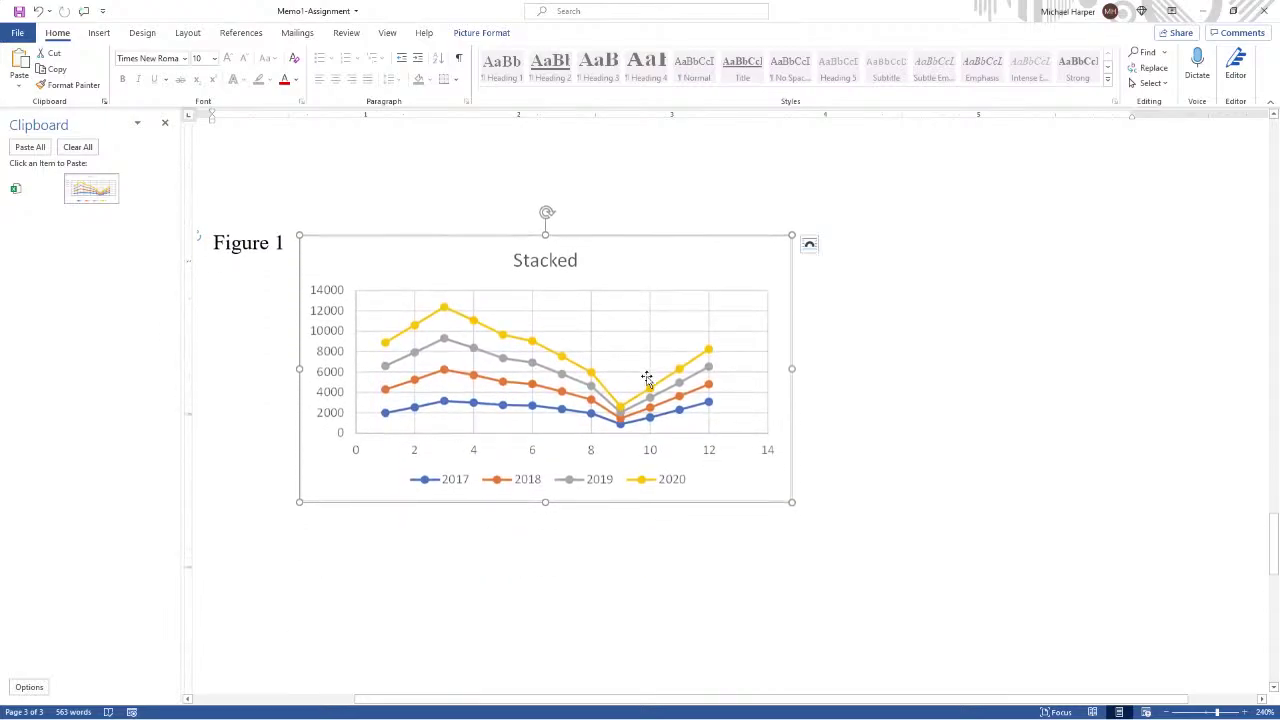
scroll(648, 379, "down", 1)
scroll(647, 379, "up", 2)
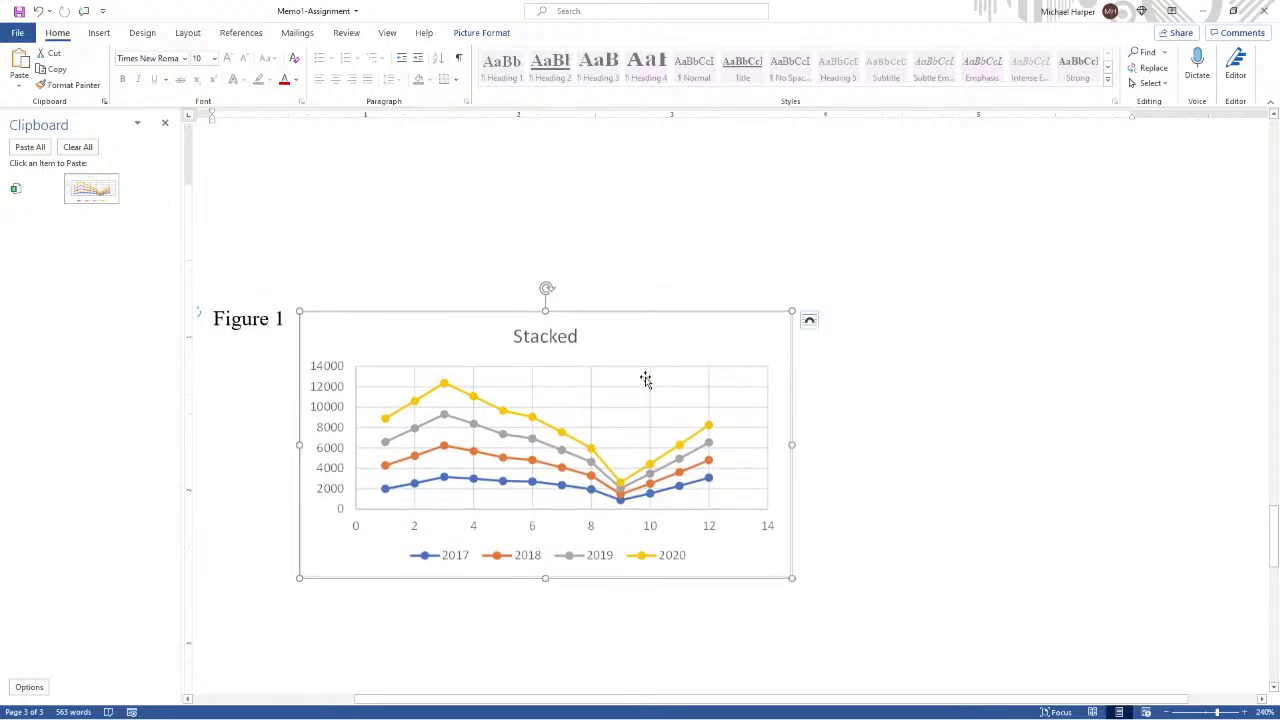
scroll(644, 382, "up", 1)
scroll(645, 381, "down", 2)
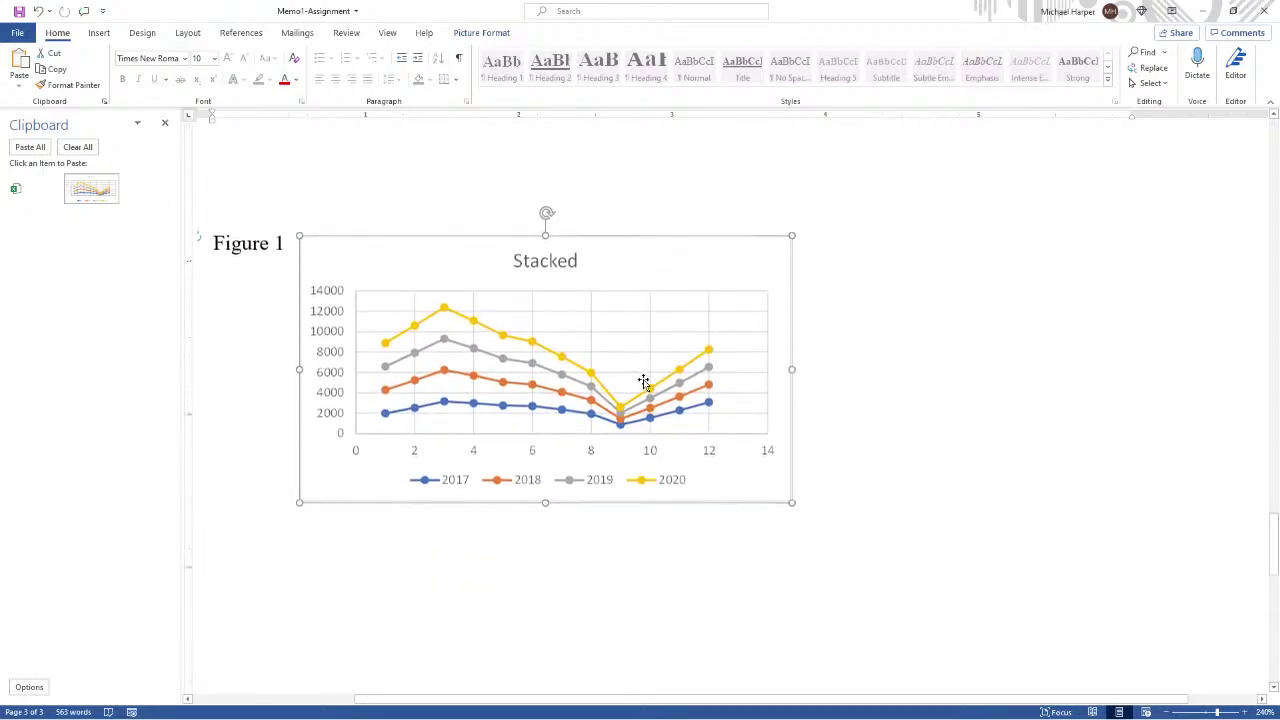
scroll(644, 380, "down", 2)
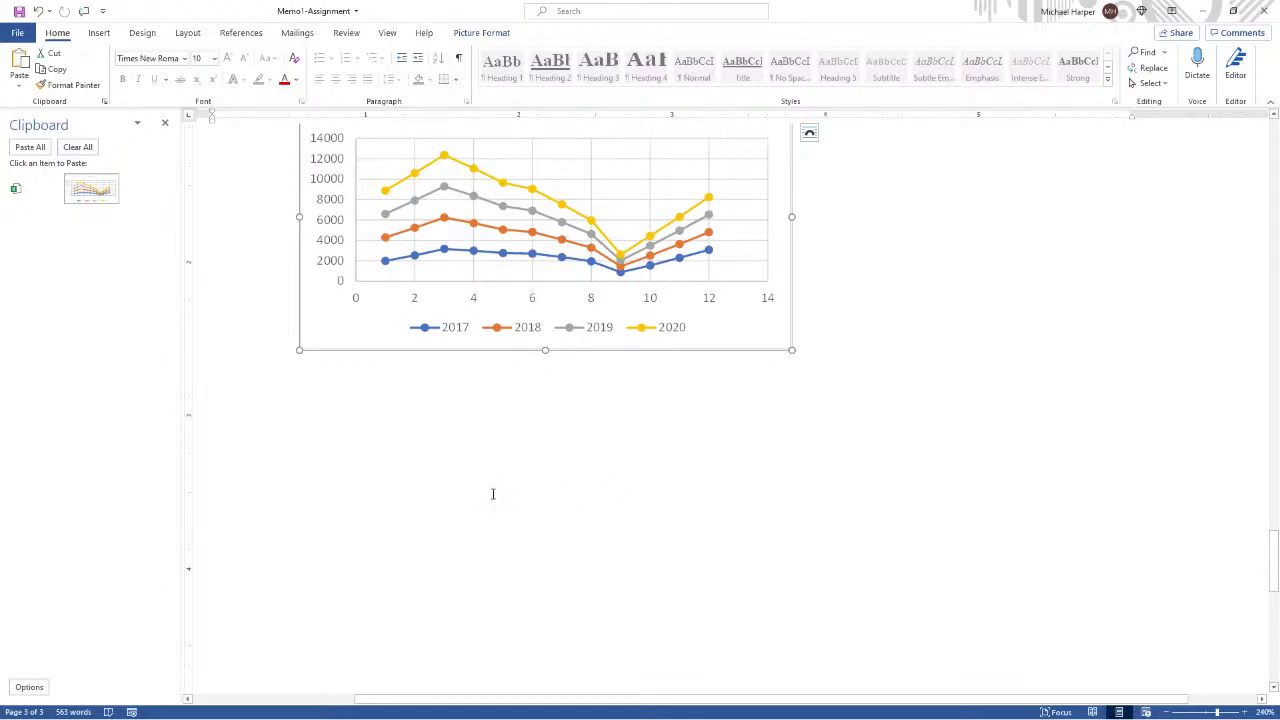
- In the memo, select 'monthly forecast of the' and the 'some insights' to 'agreed' passage, then return to Excel
scroll(504, 490, "up", 10)
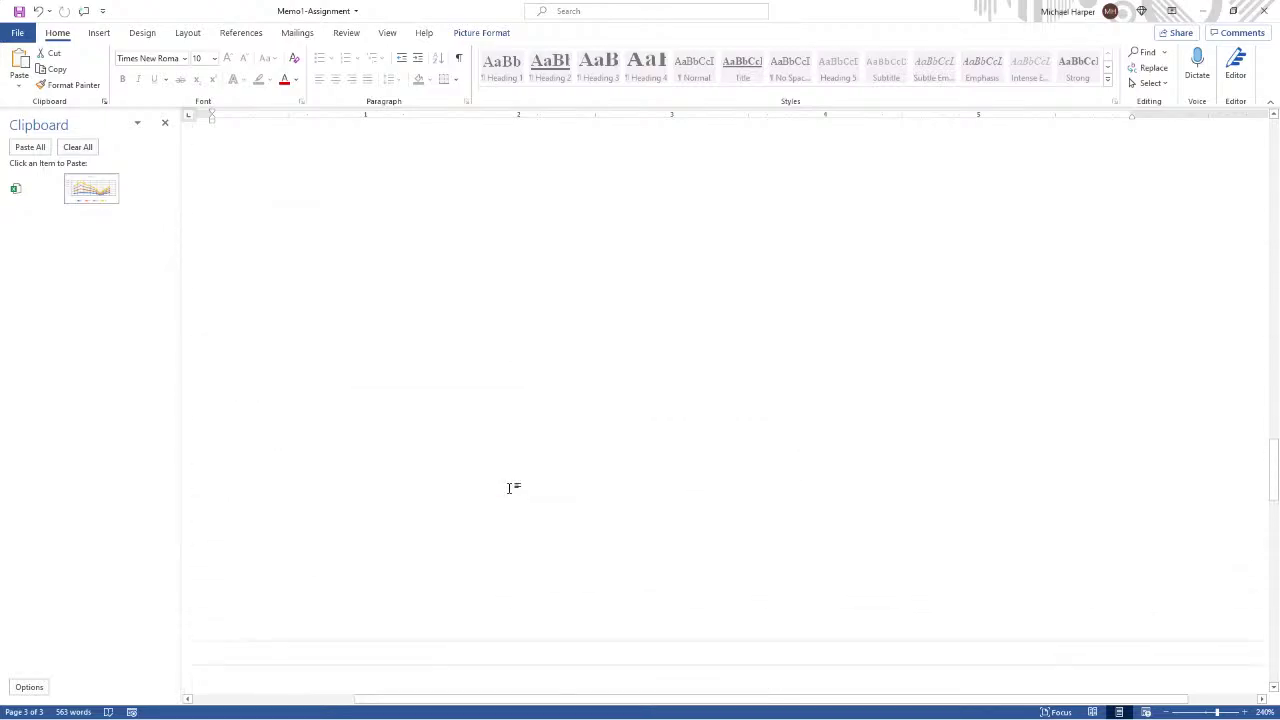
scroll(509, 490, "up", 3)
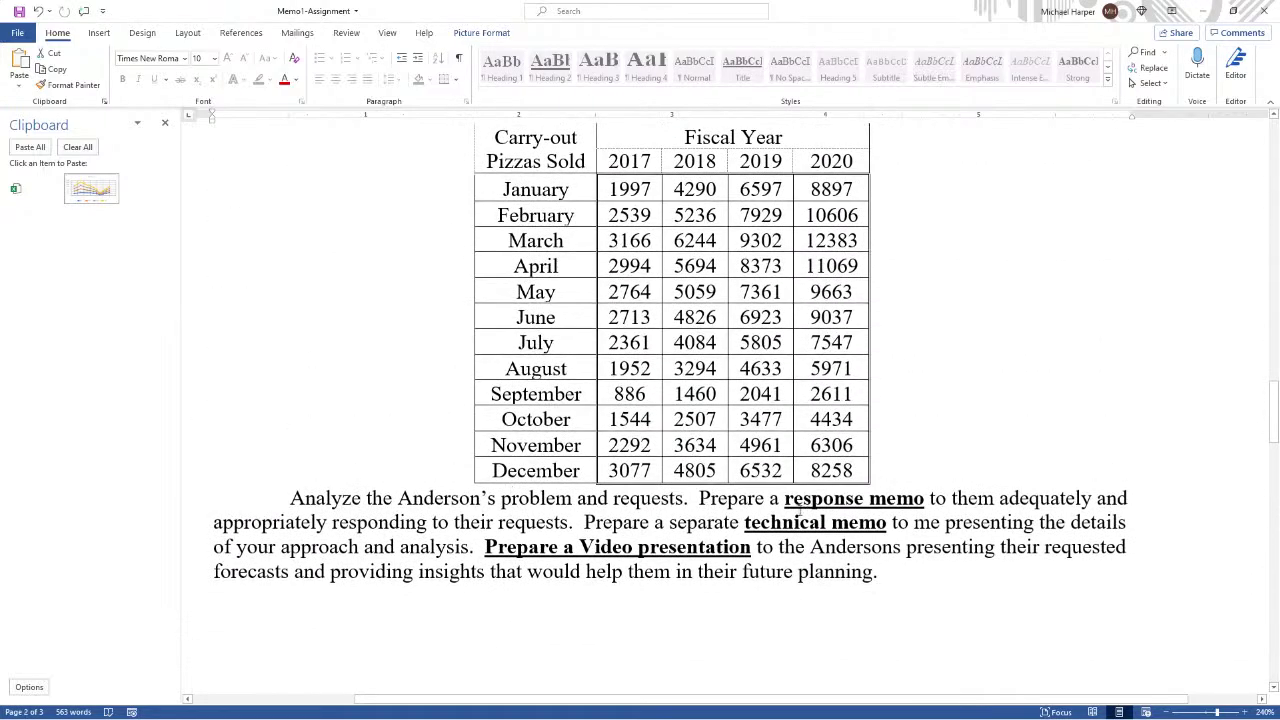
scroll(735, 522, "up", 12)
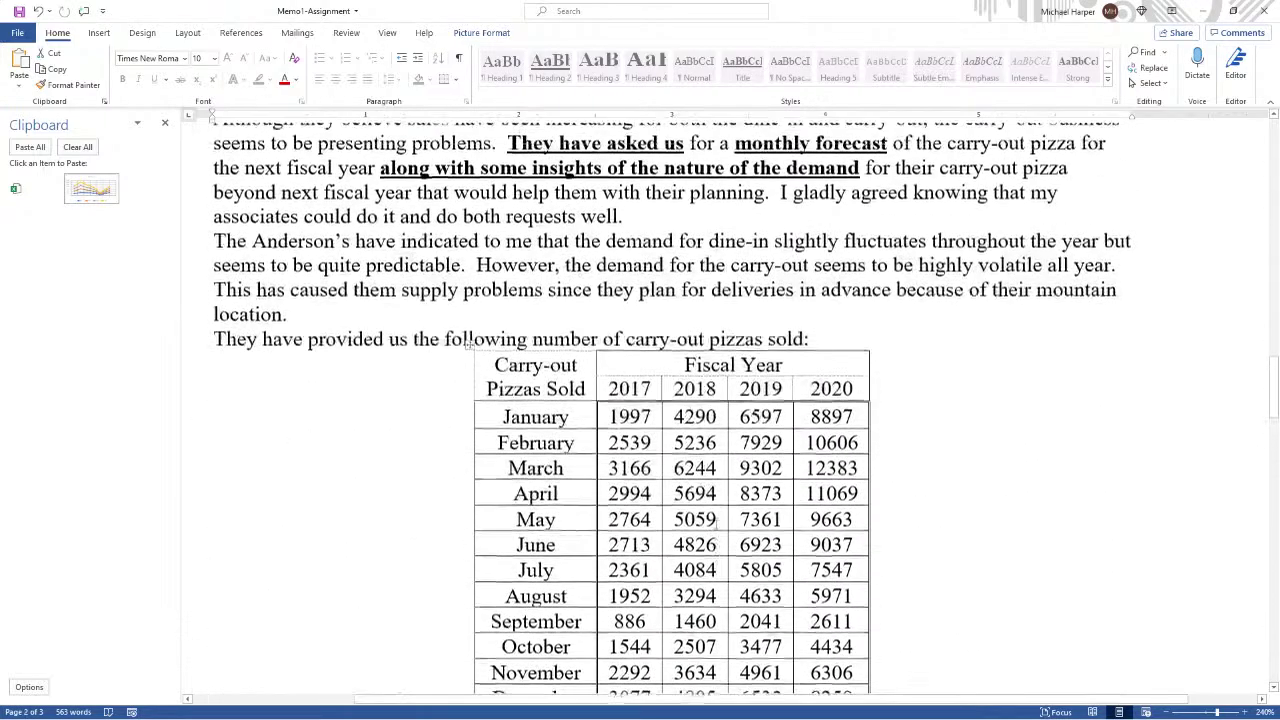
left_click_drag(734, 371, 948, 371)
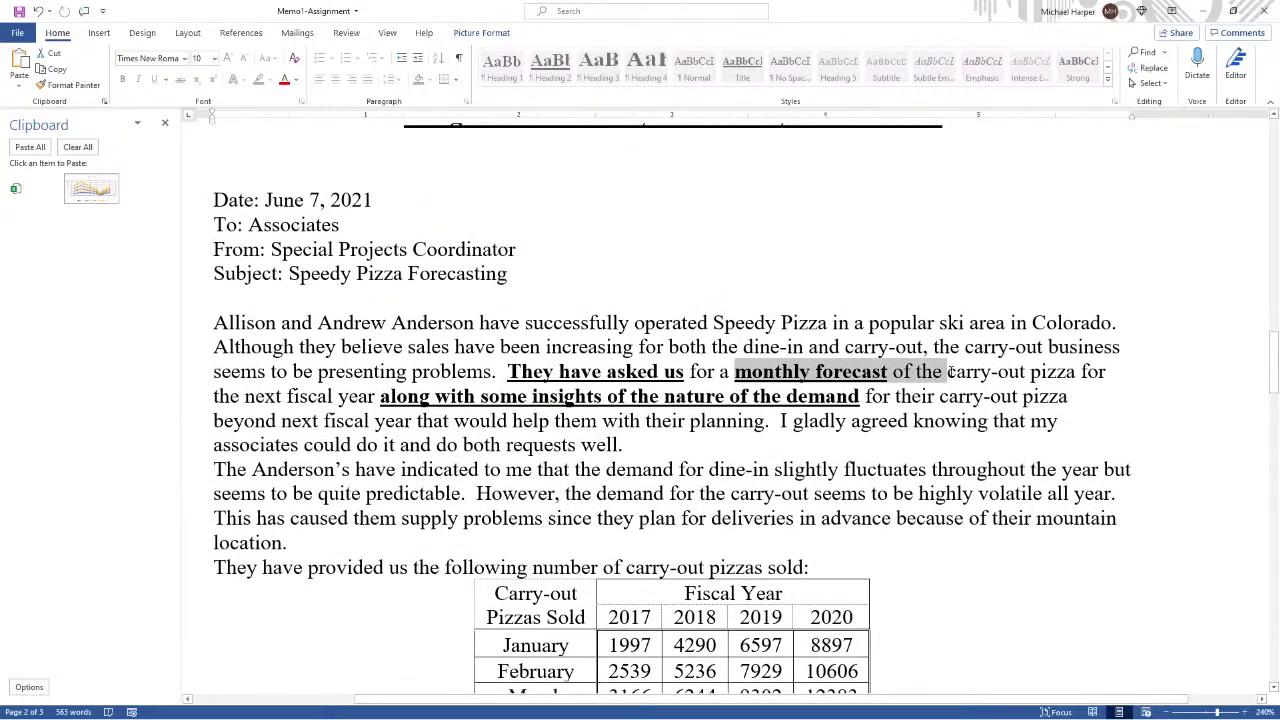
left_click_drag(480, 396, 908, 420)
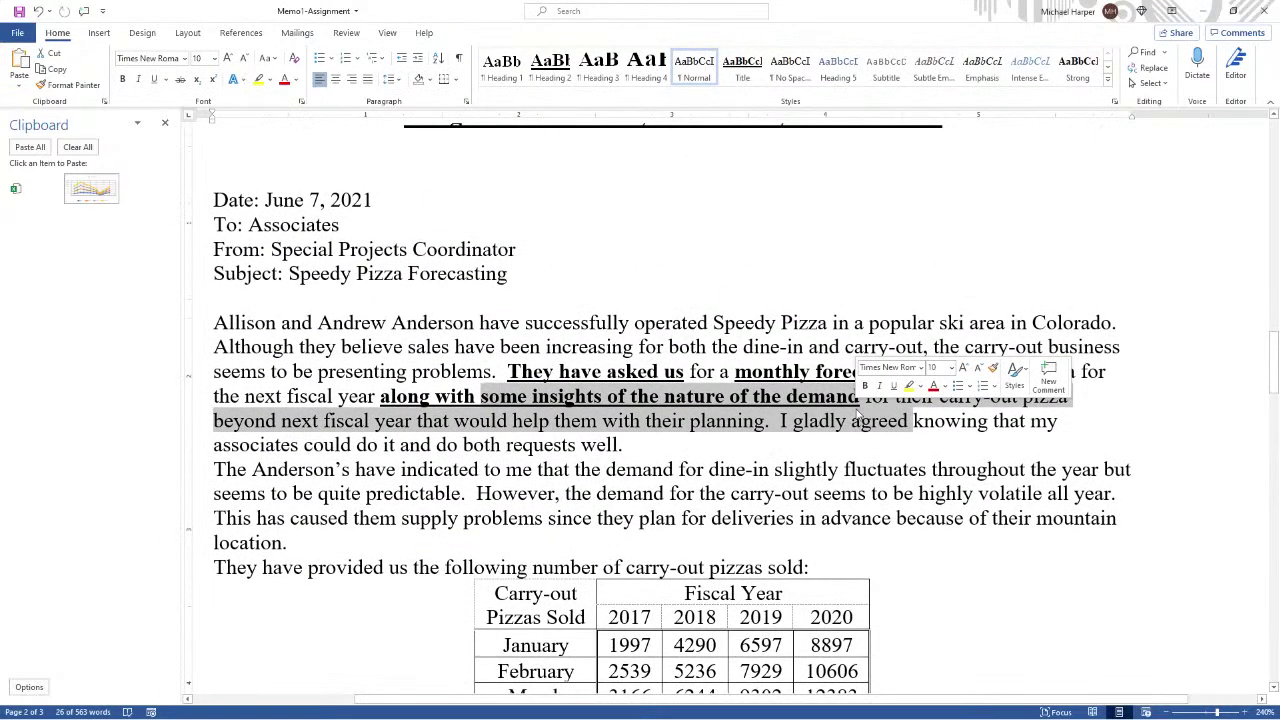
scroll(857, 414, "down", 2)
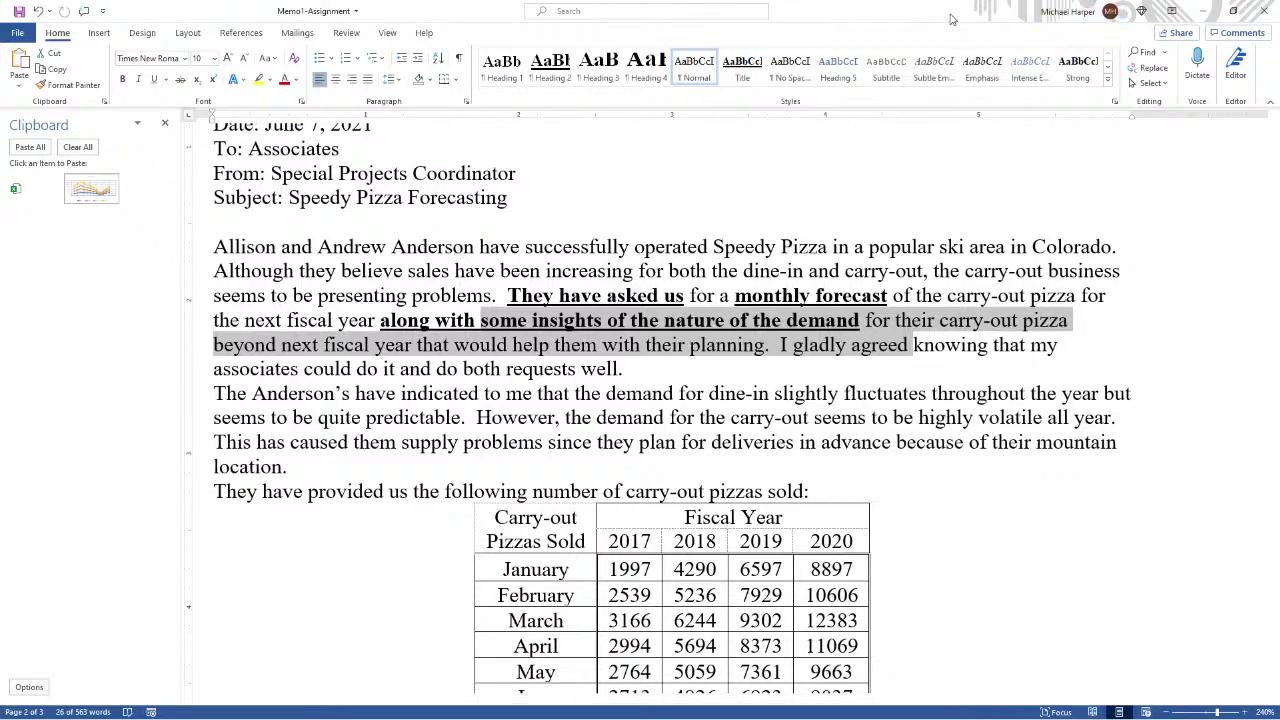
key("alt+Tab")
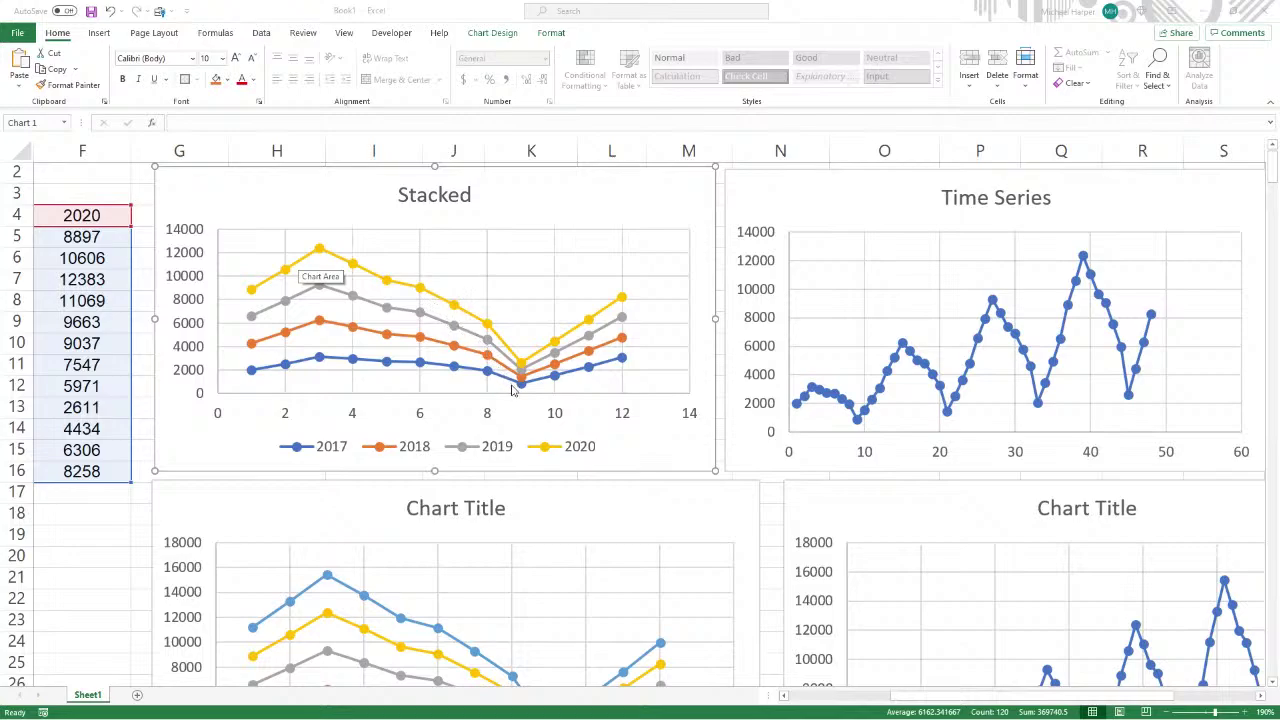
- Display the details of a data point on the Stacked chart
mouse_move(520, 390)
- Bring back the Word memo, maximize it to review its top, then minimize it
key("alt+Tab")
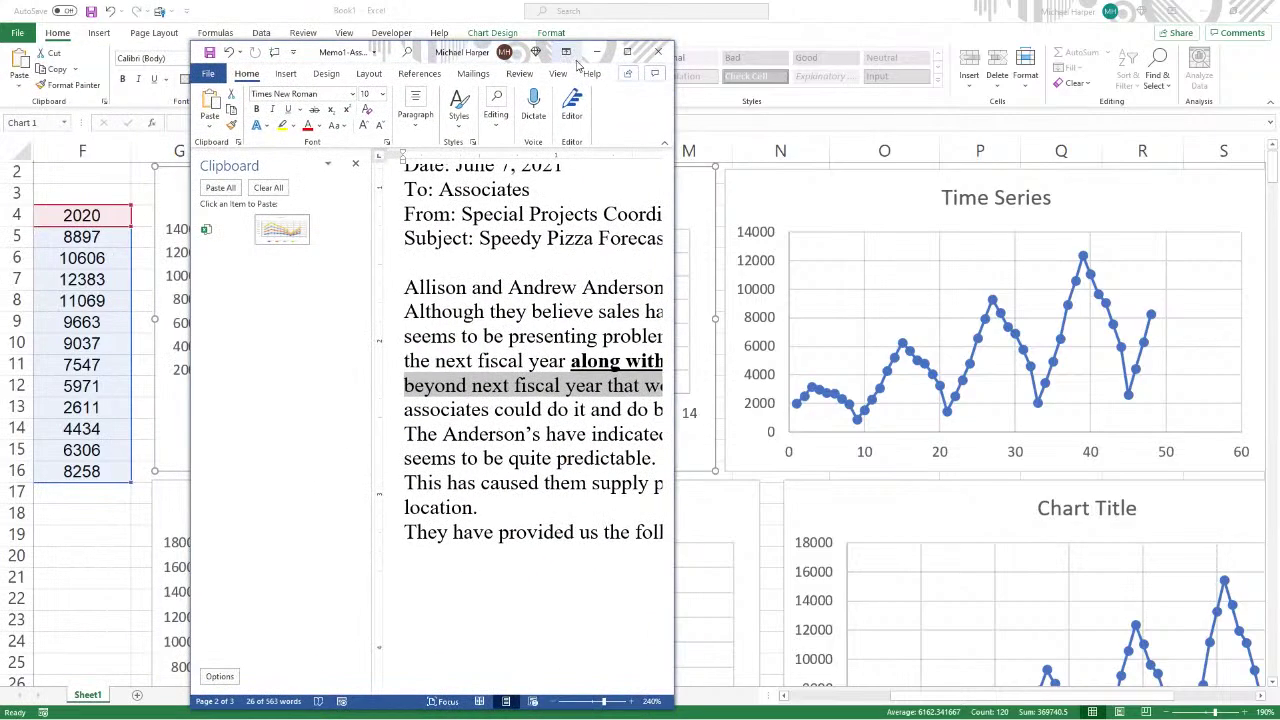
left_click(627, 53)
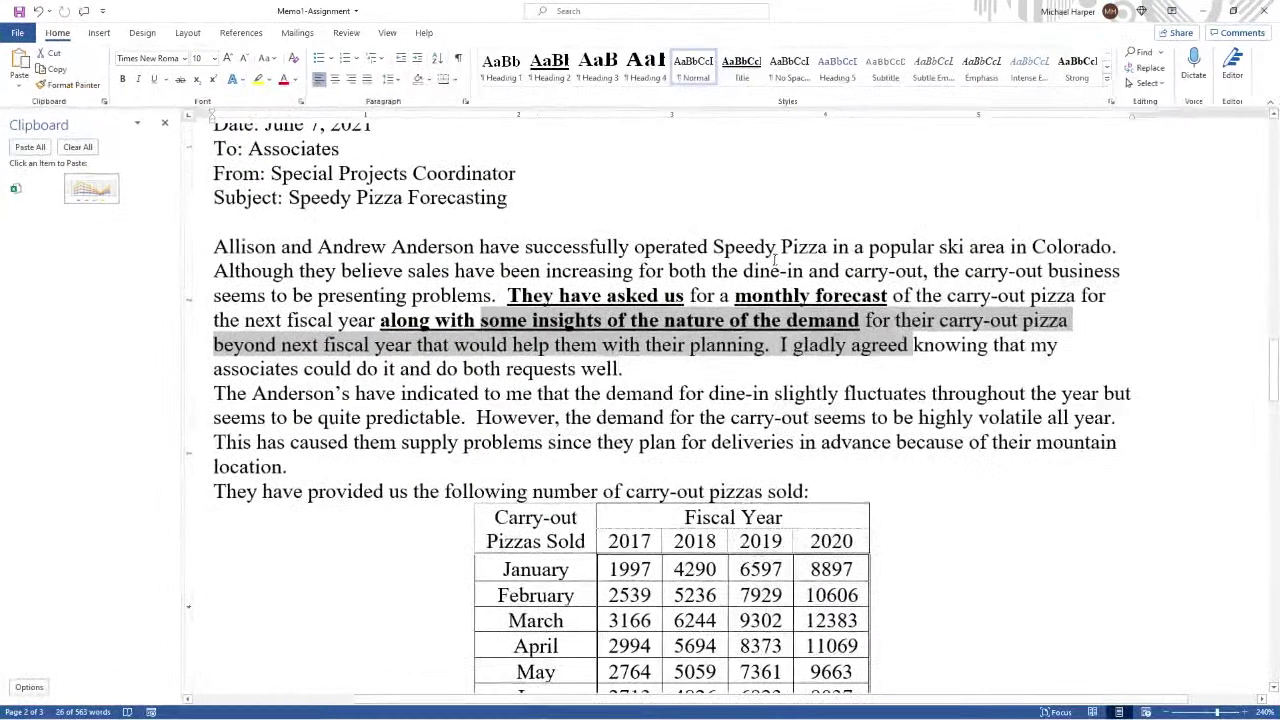
scroll(752, 271, "up", 1)
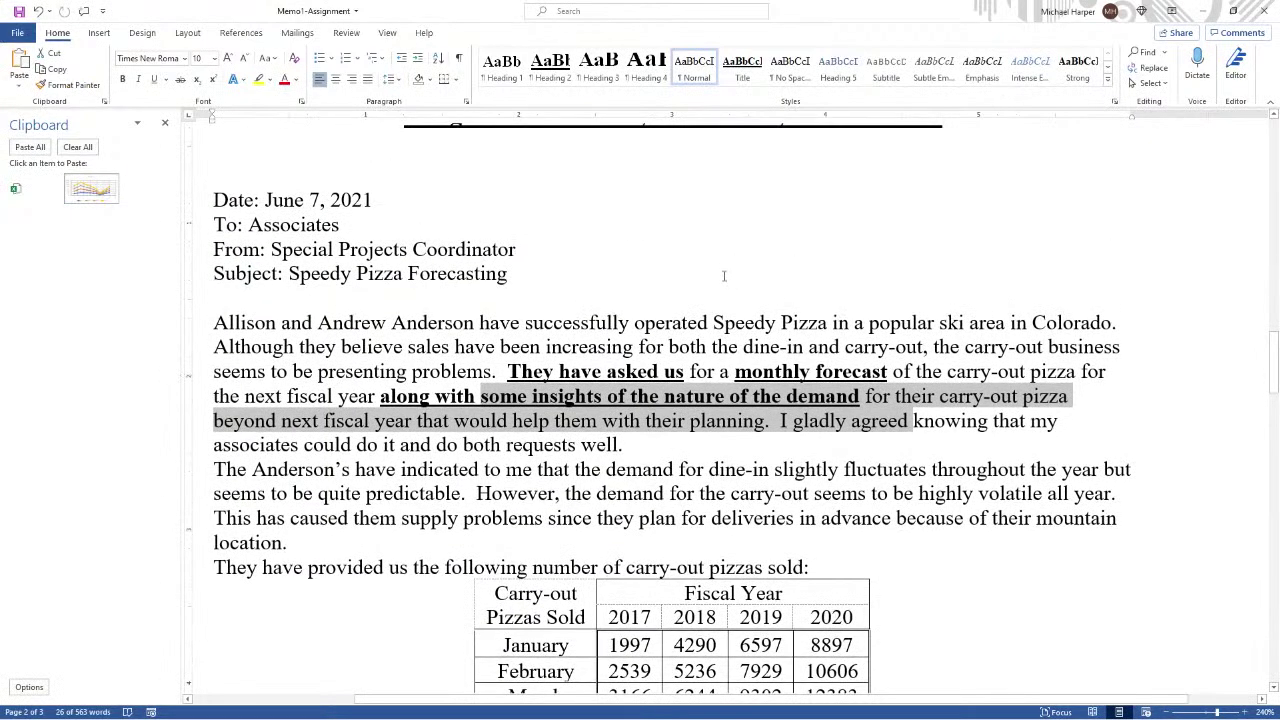
scroll(731, 343, "up", 1)
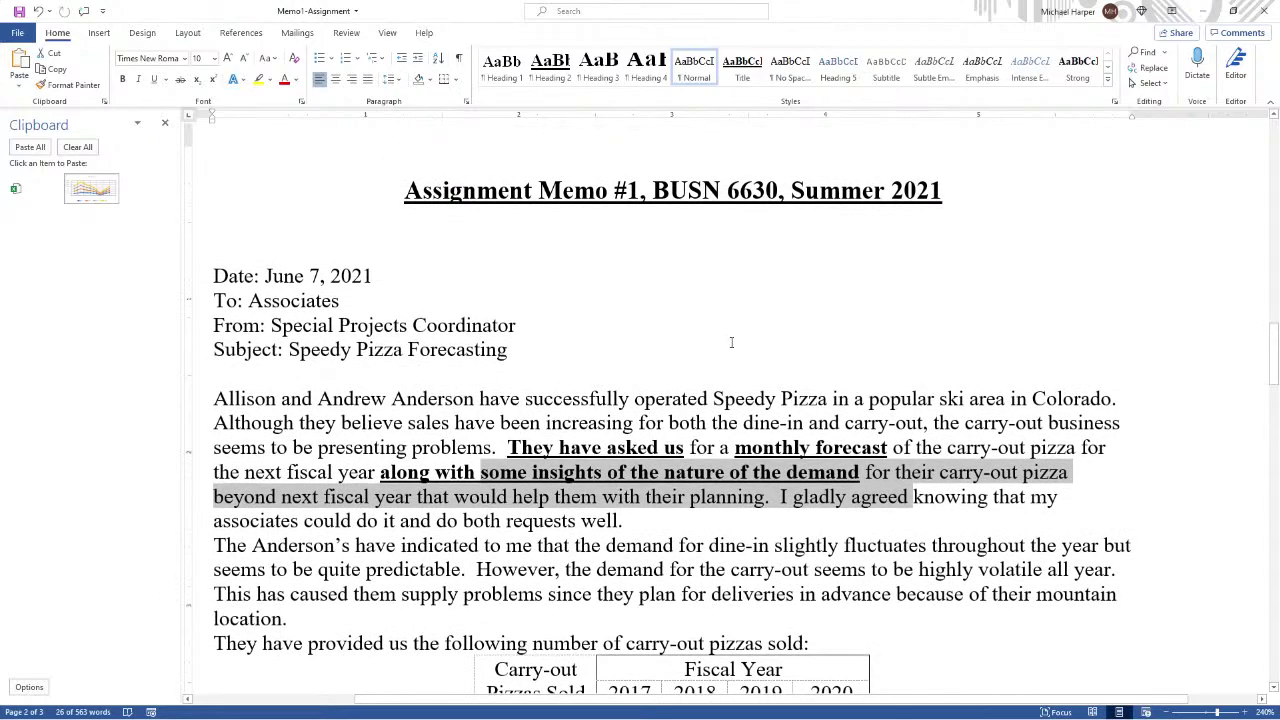
scroll(731, 343, "down", 1)
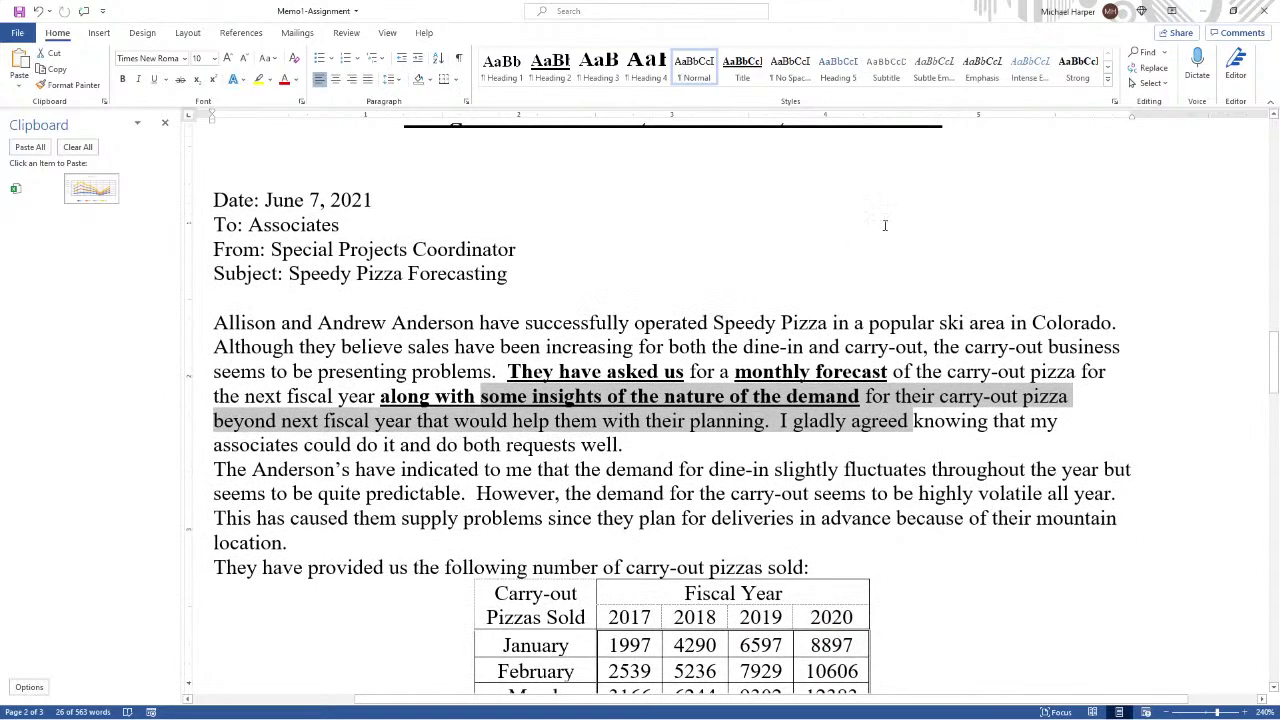
left_click(1205, 12)
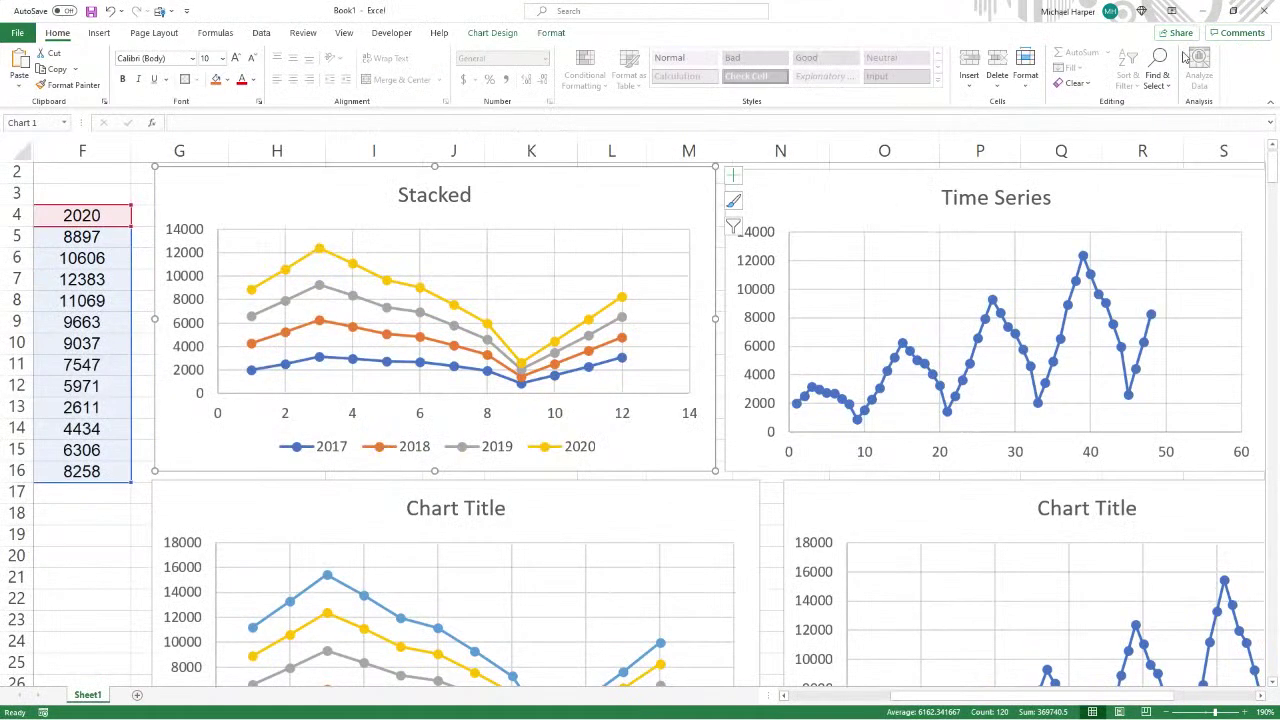